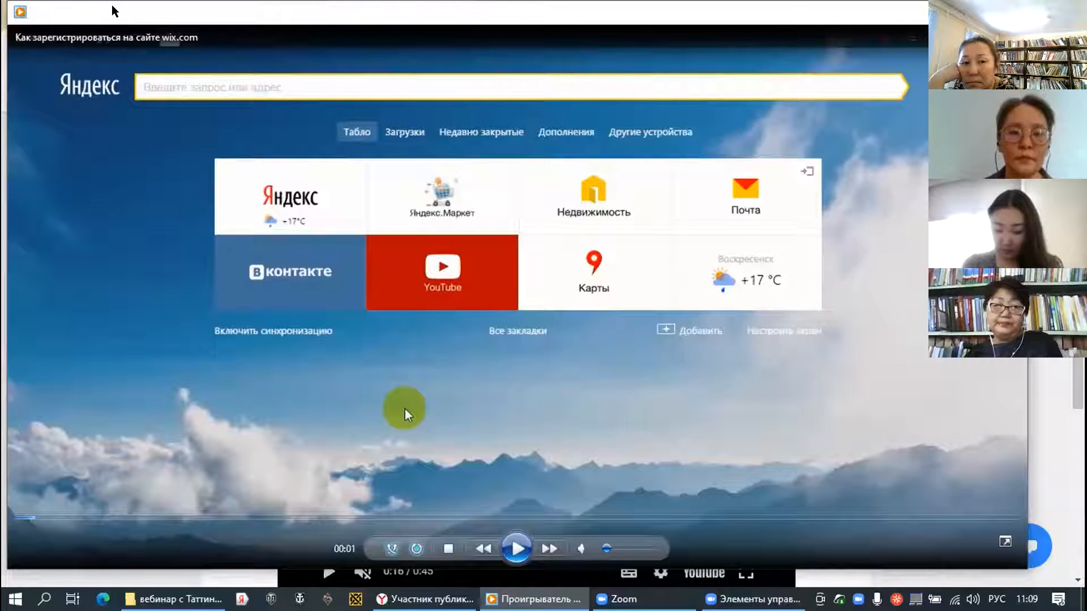
Step: Watch the video on registering at wix.com, pausing and resuming it as needed, then close the video player
{"action": "left_click", "coordinate": [508, 558]}
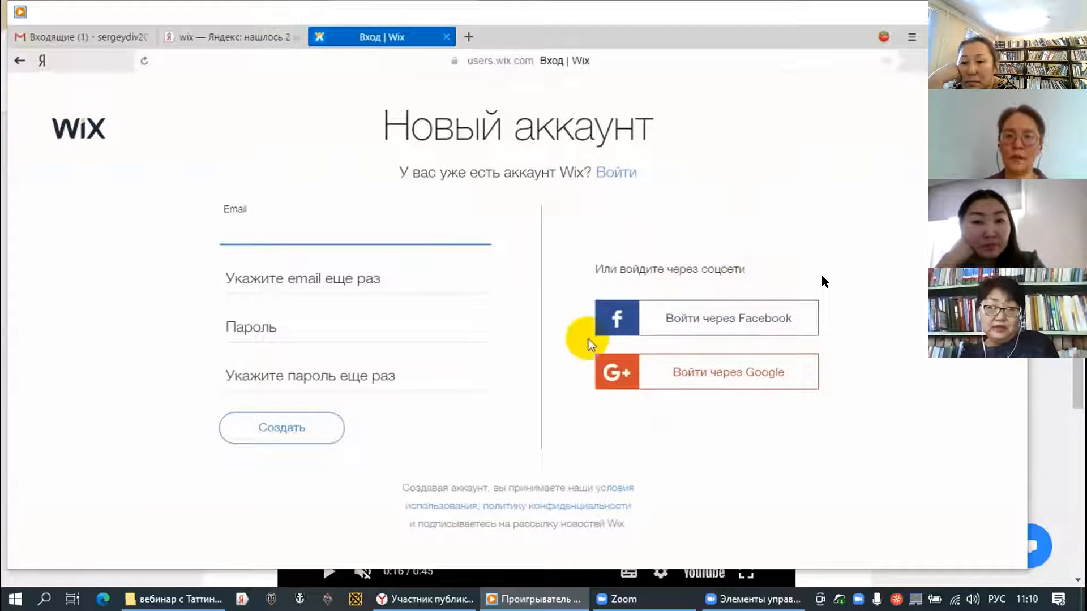
{"action": "mouse_move", "coordinate": [788, 390]}
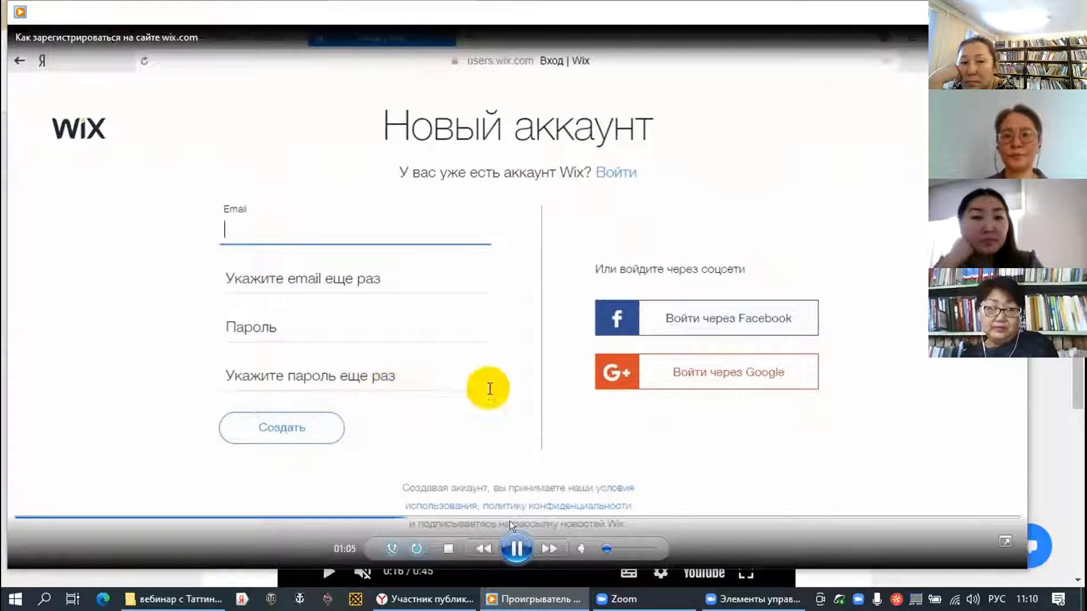
{"action": "left_click", "coordinate": [512, 548]}
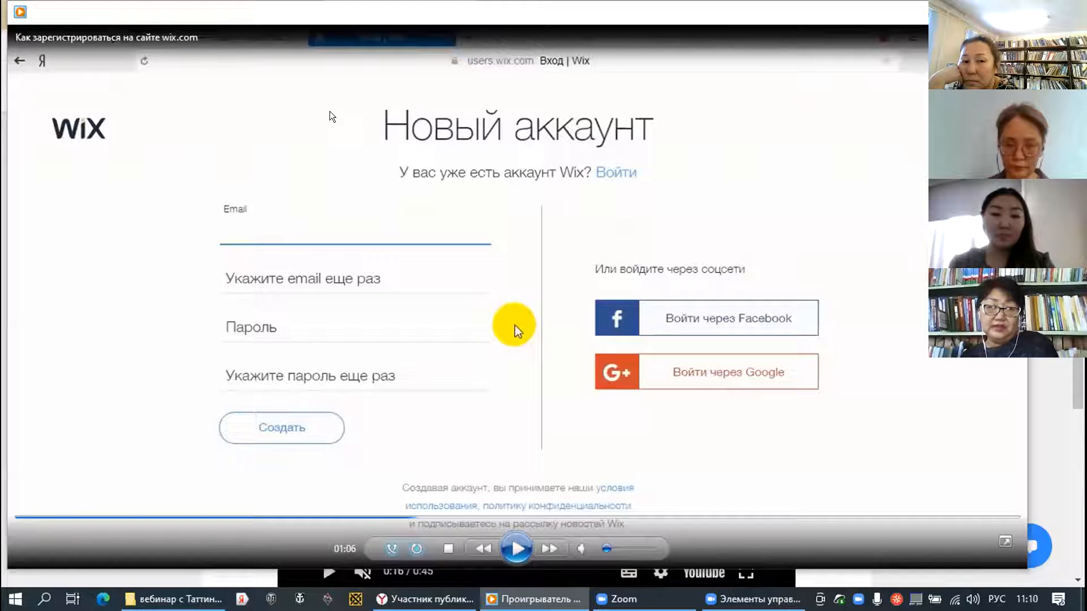
{"action": "left_click", "coordinate": [510, 551]}
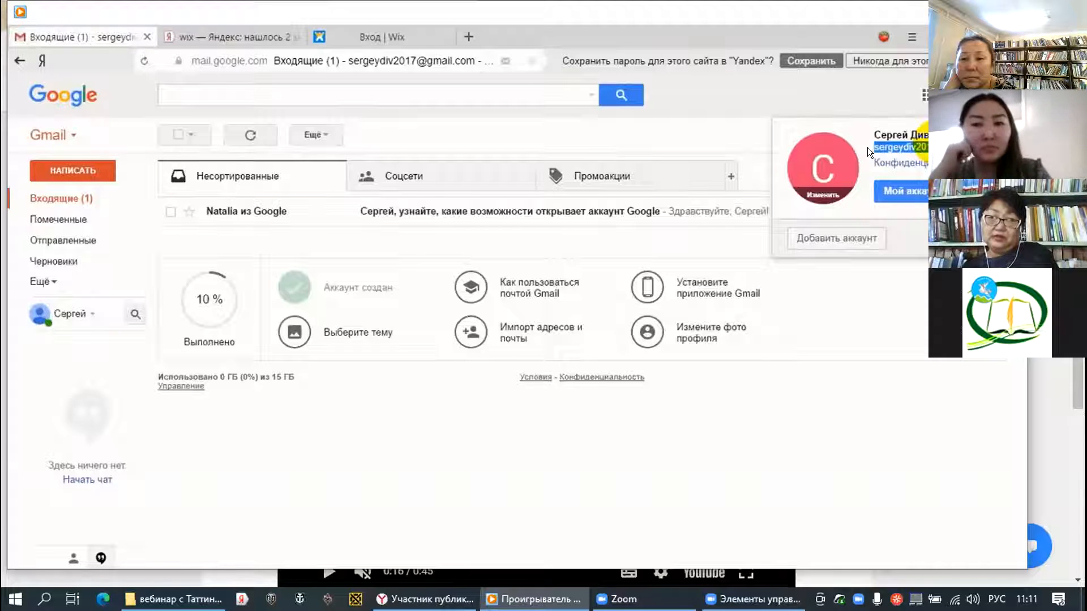
{"action": "mouse_move", "coordinate": [868, 147]}
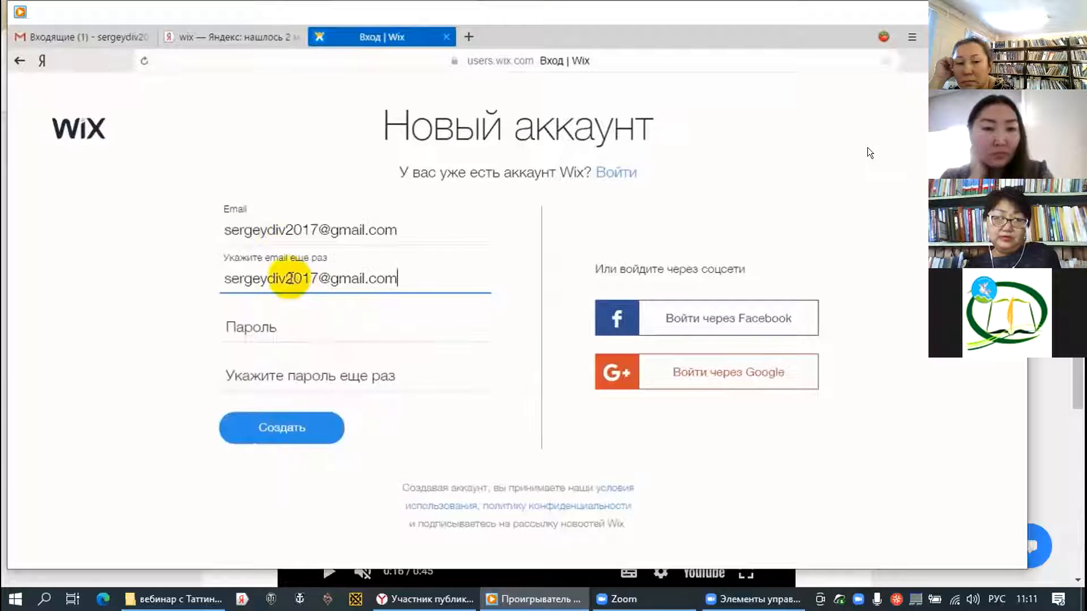
{"action": "mouse_move", "coordinate": [470, 331]}
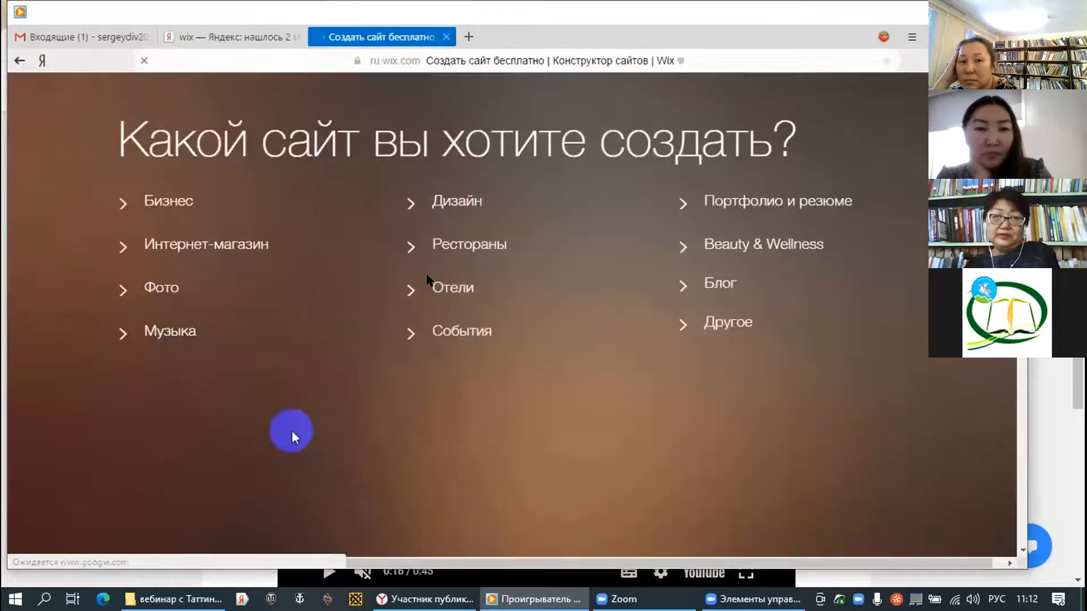
{"action": "mouse_move", "coordinate": [517, 558]}
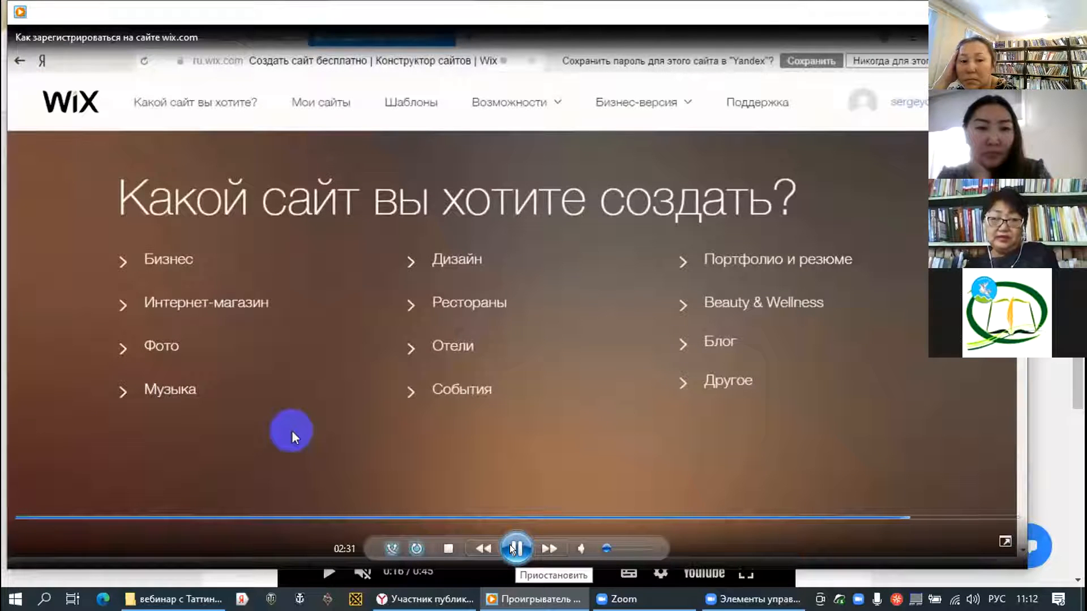
{"action": "left_click", "coordinate": [512, 548]}
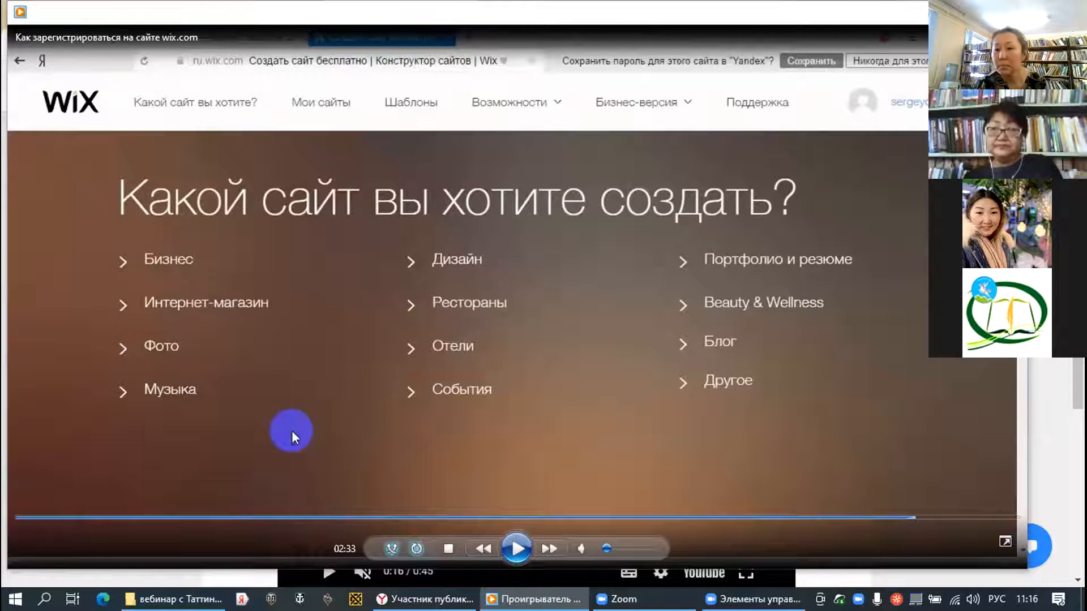
{"action": "left_click", "coordinate": [1012, 11]}
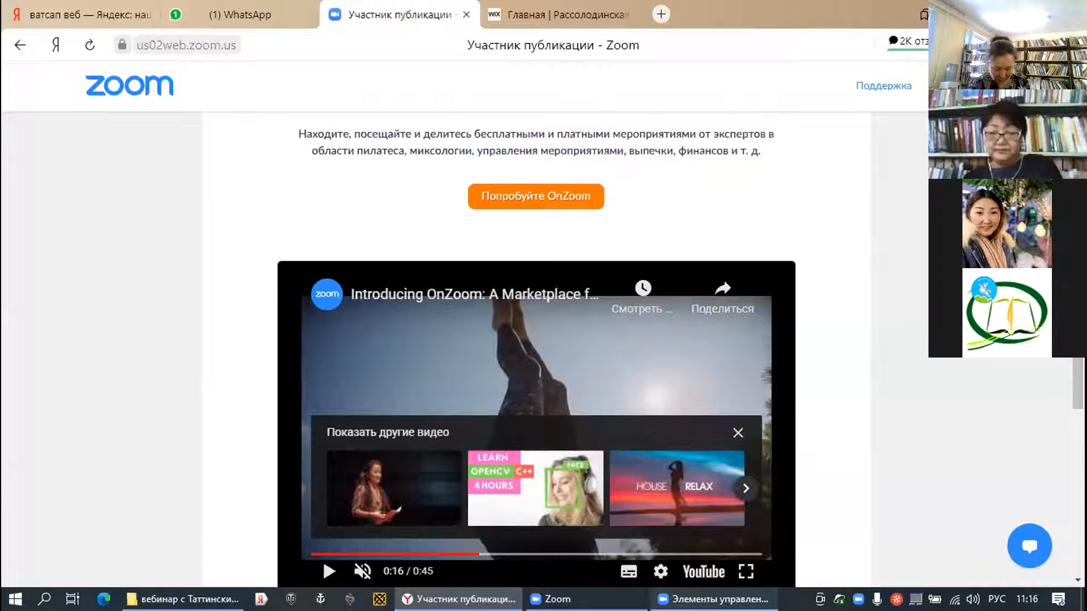
{"action": "mouse_move", "coordinate": [714, 600]}
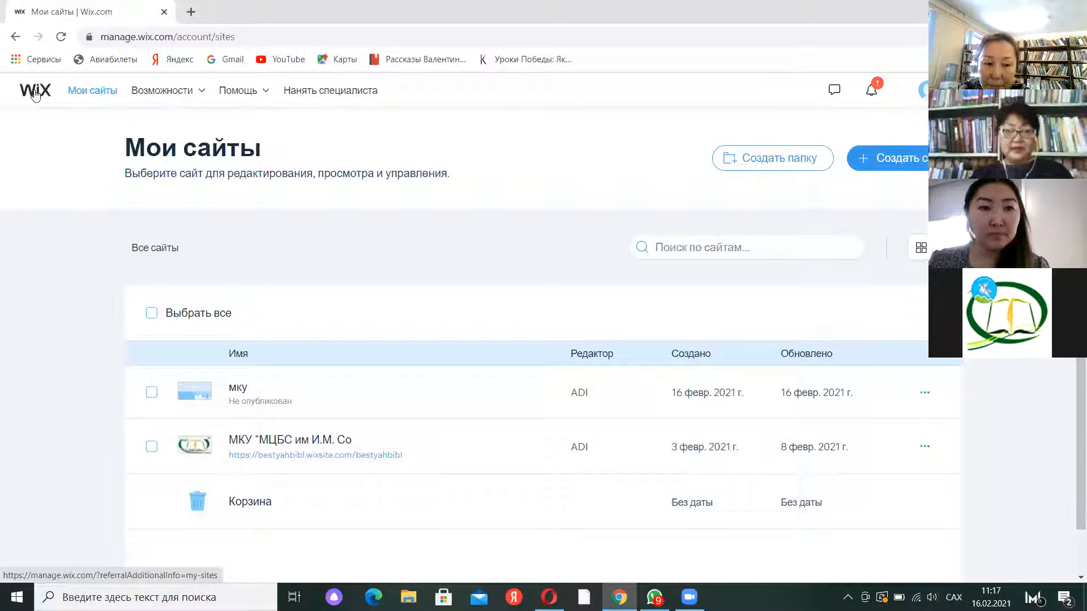
Step: Try to open the Wix home page from the account's site list
{"action": "left_click", "coordinate": [33, 94]}
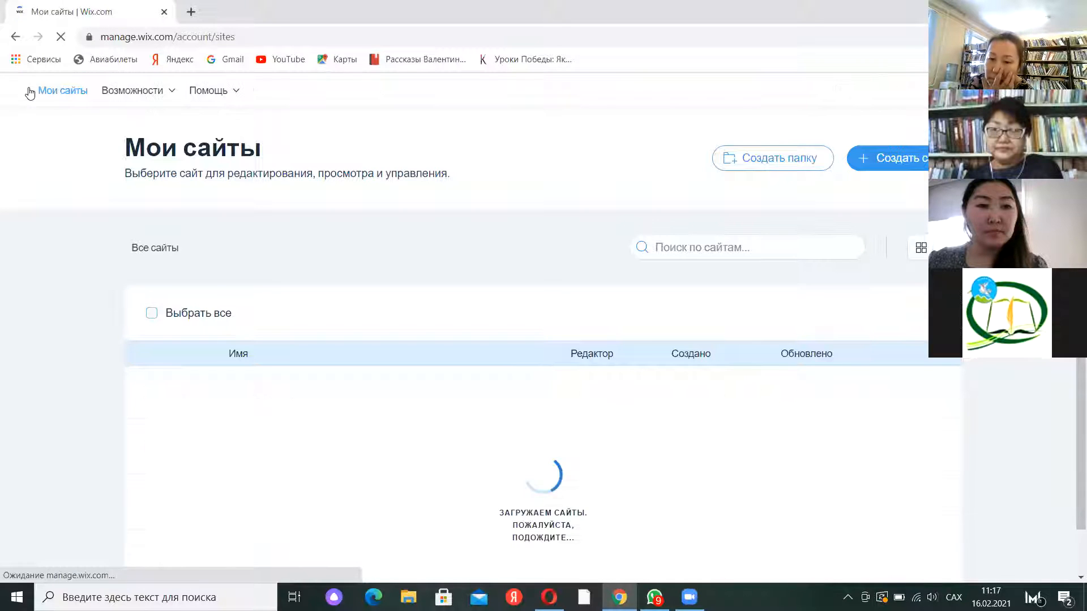
{"action": "left_click", "coordinate": [30, 92]}
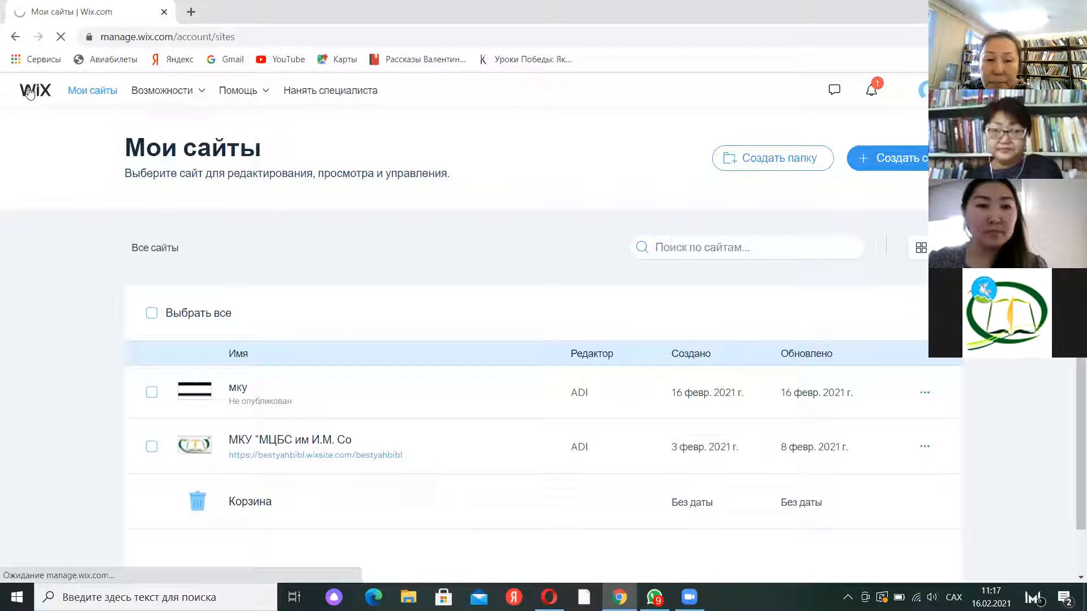
Step: Search Google for "wix создать сайт" in a new tab and open the Wix.com site-builder result
{"action": "left_click", "coordinate": [190, 12]}
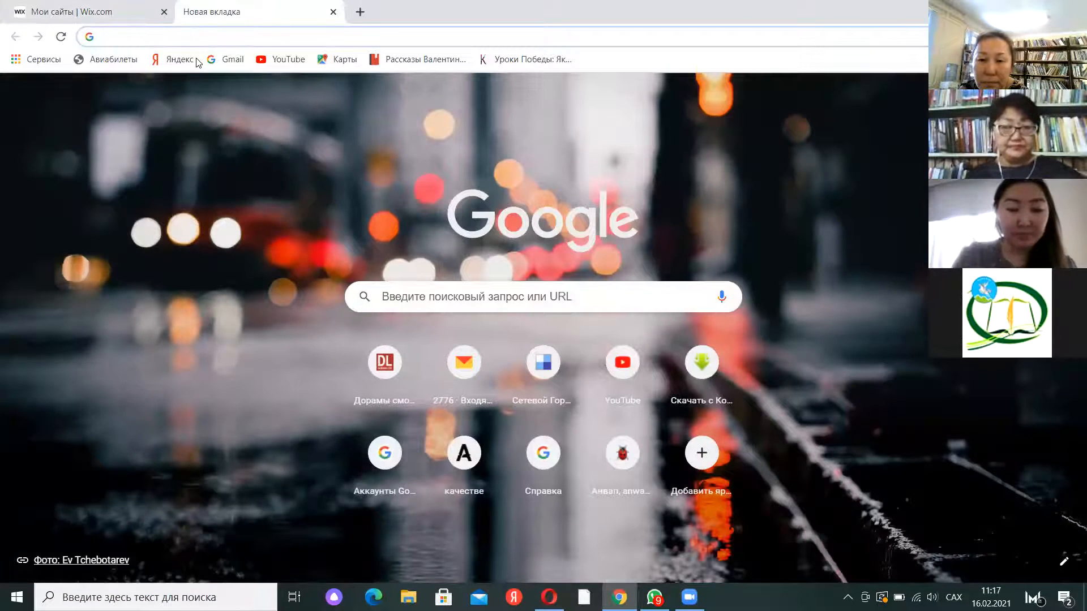
{"action": "key", "text": "alt+shift"}
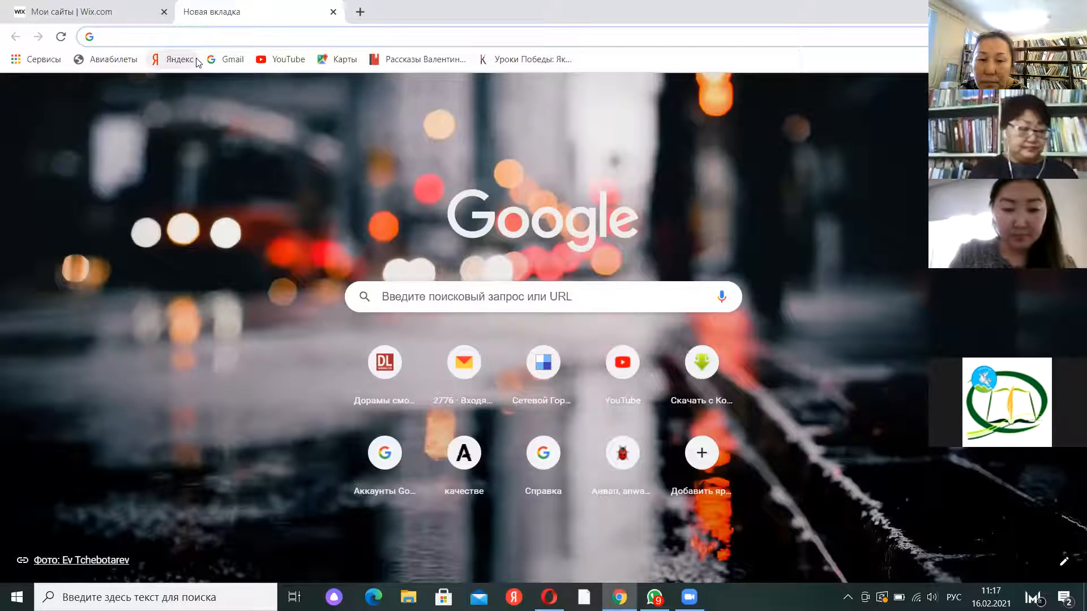
{"action": "type", "text": "ц"}
{"action": "key", "text": "BackSpace"}
{"action": "key", "text": "alt+shift"}
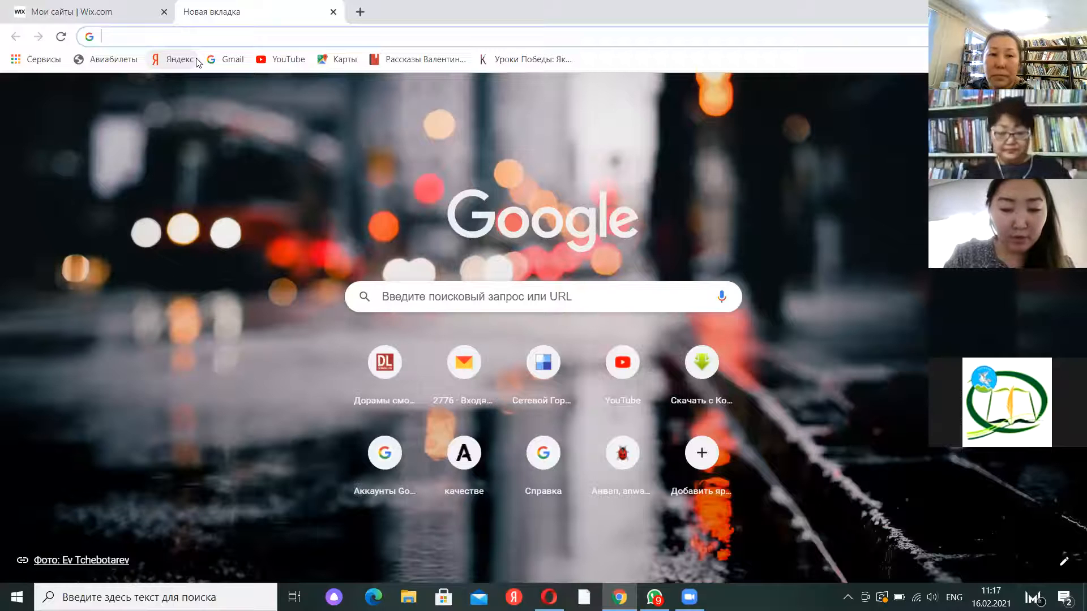
{"action": "type", "text": "w"}
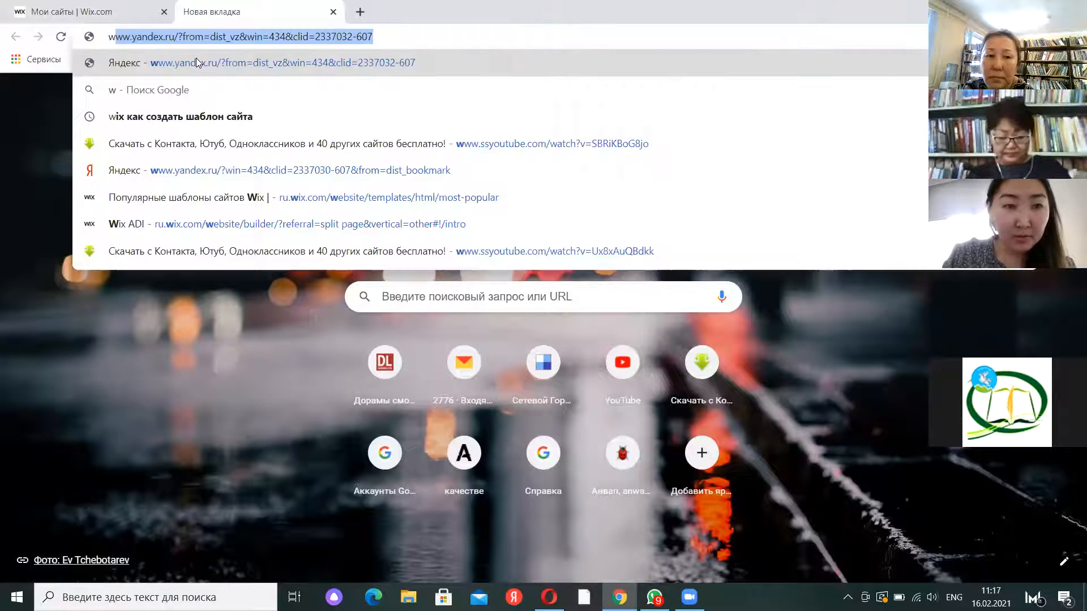
{"action": "type", "text": "ix"}
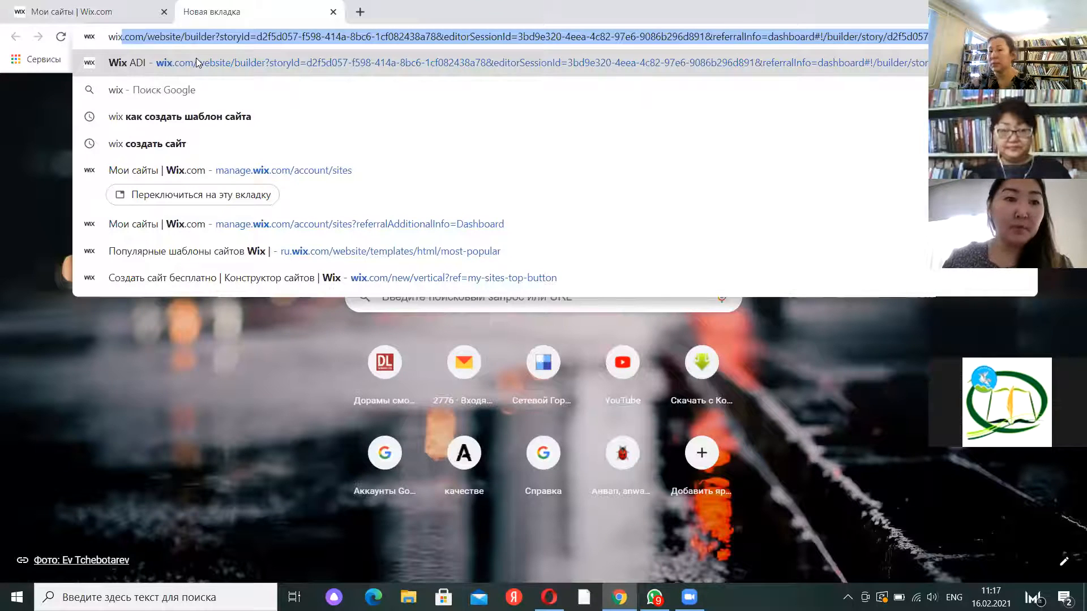
{"action": "left_click", "coordinate": [247, 144]}
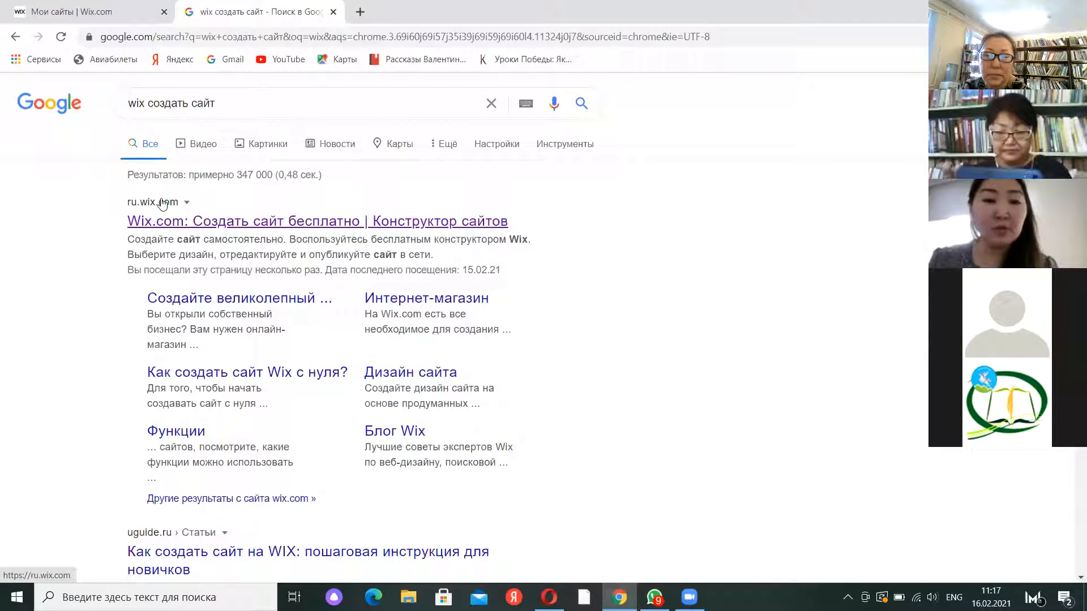
{"action": "left_click", "coordinate": [324, 227]}
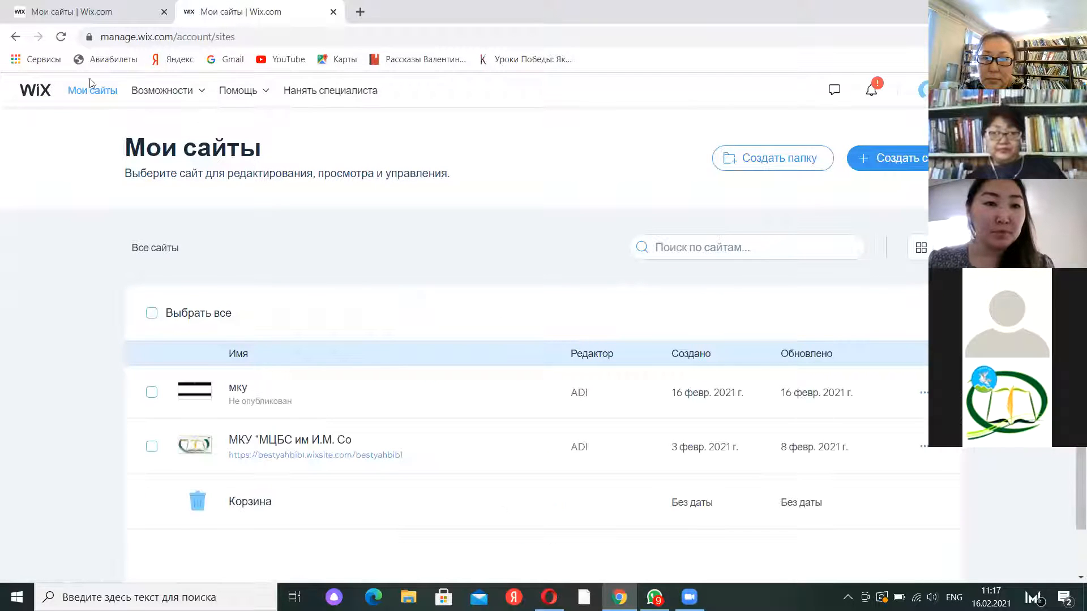
Step: Return to the Google results for "wix создать сайт" and reopen the Wix.com site-builder result
{"action": "left_click", "coordinate": [41, 97]}
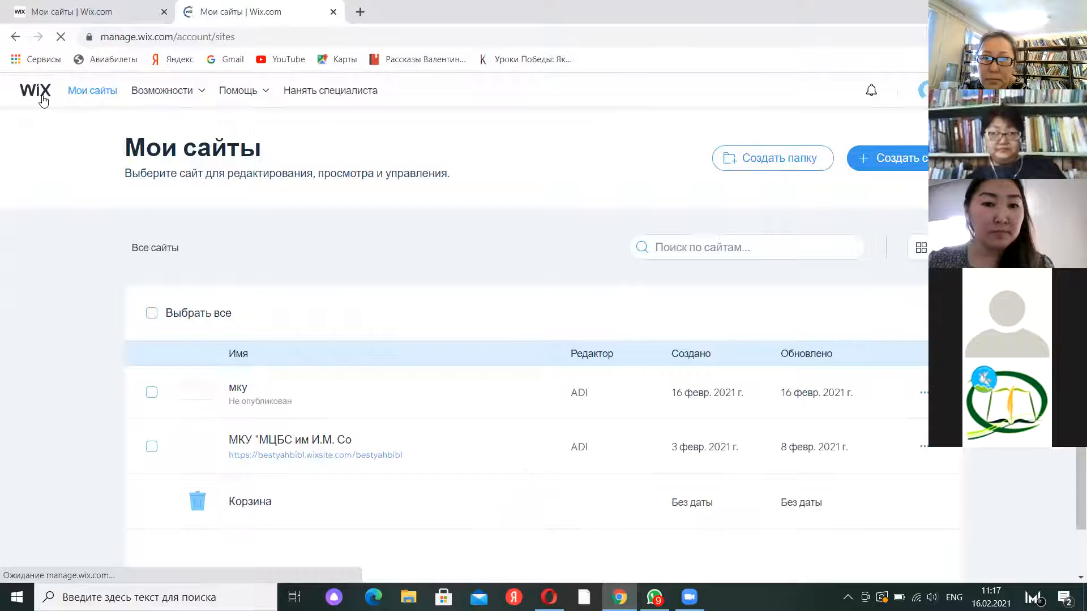
{"action": "left_click", "coordinate": [16, 38]}
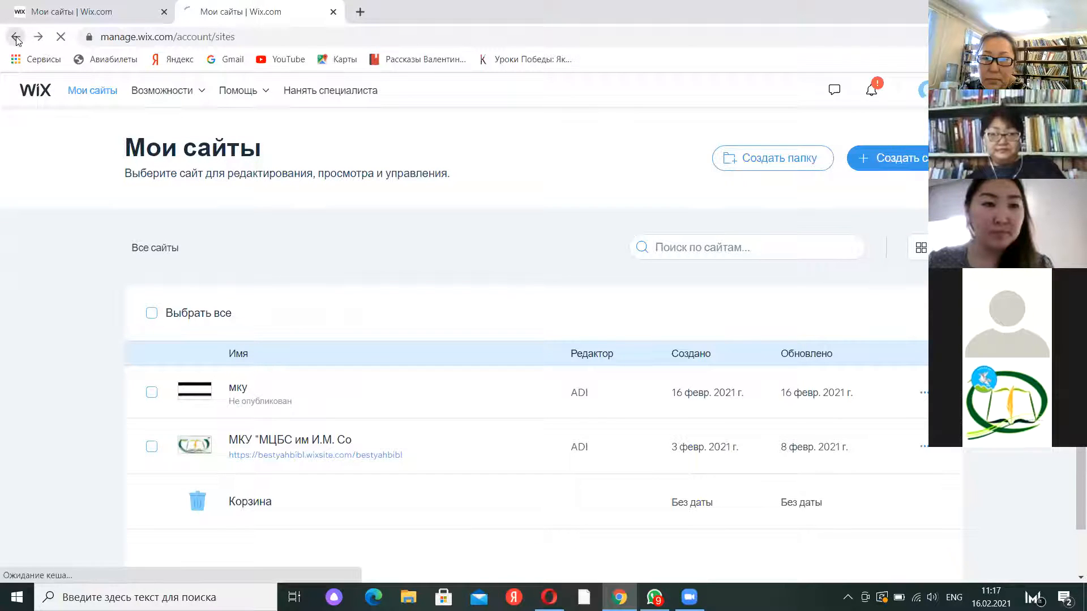
{"action": "left_click", "coordinate": [16, 38]}
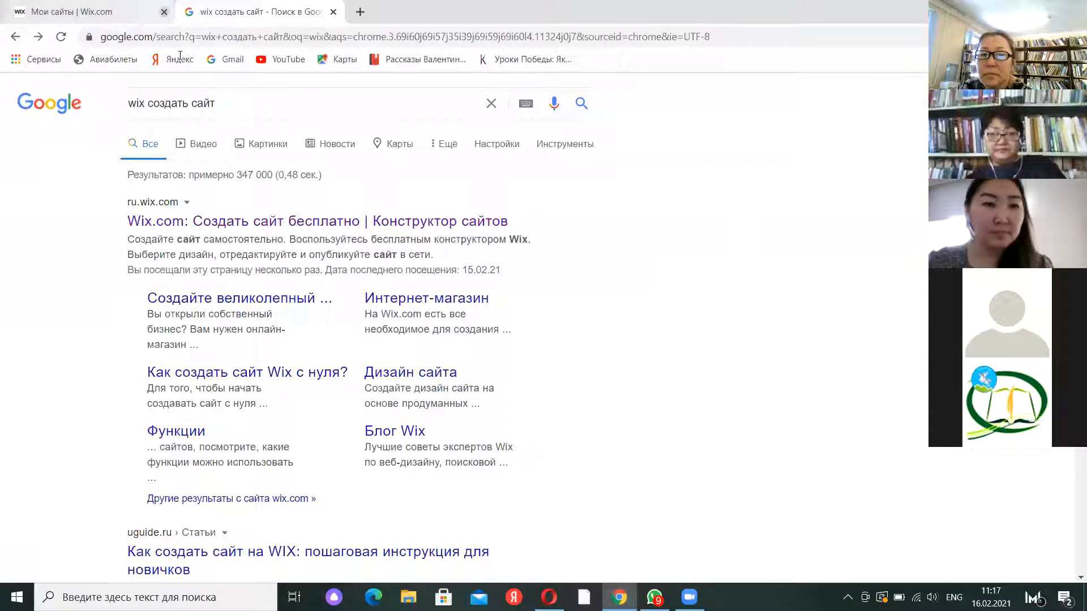
{"action": "left_click", "coordinate": [281, 225]}
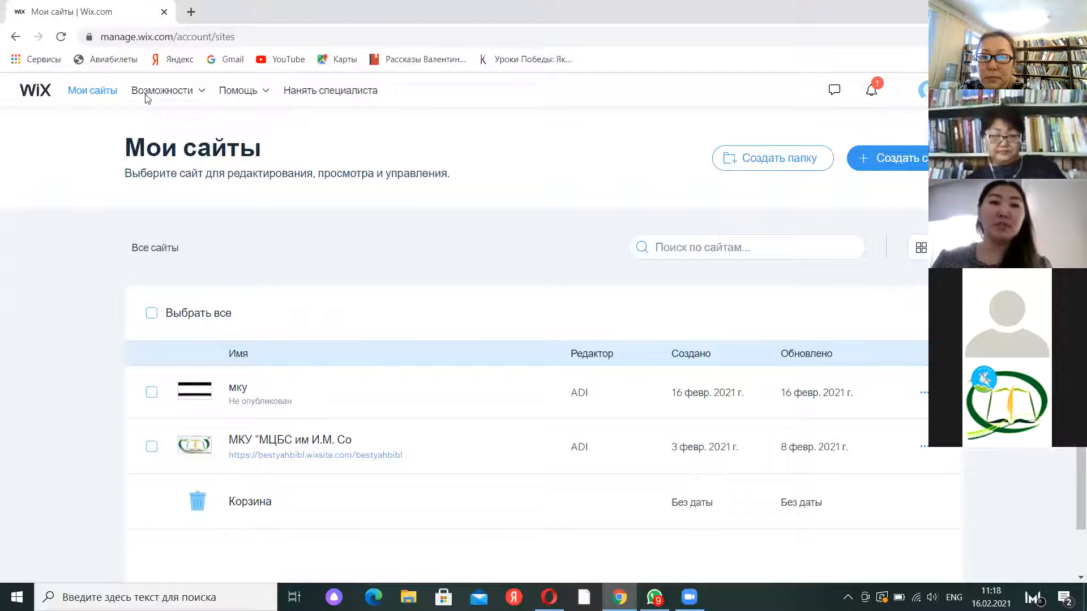
{"action": "key", "text": "super+Down"}
{"action": "left_click", "coordinate": [154, 108]}
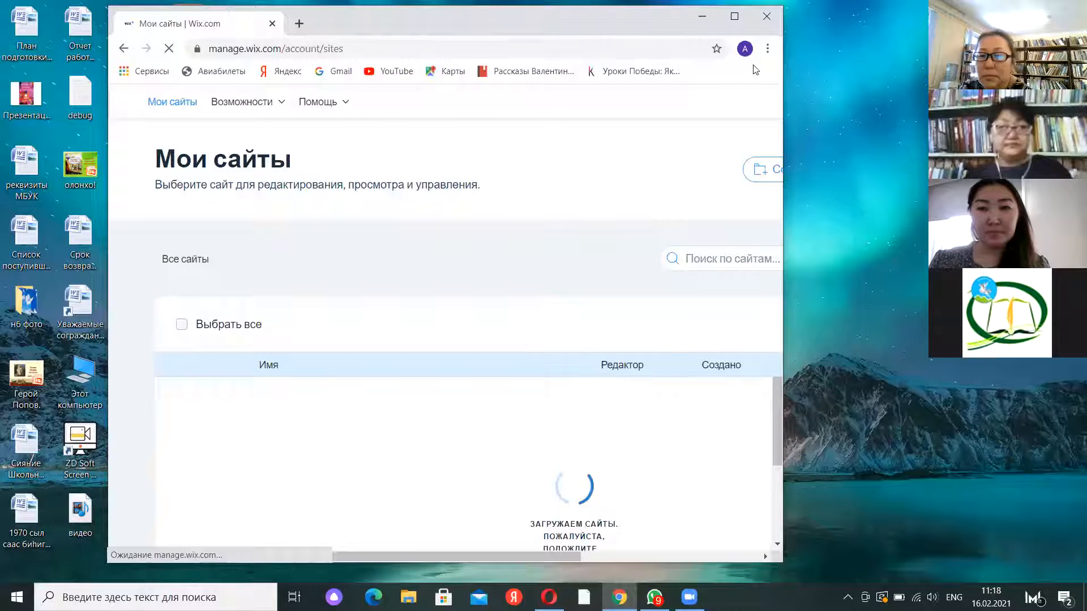
{"action": "left_click_drag", "start_coordinate": [736, 6], "coordinate": [738, 57]}
{"action": "left_click", "coordinate": [735, 67]}
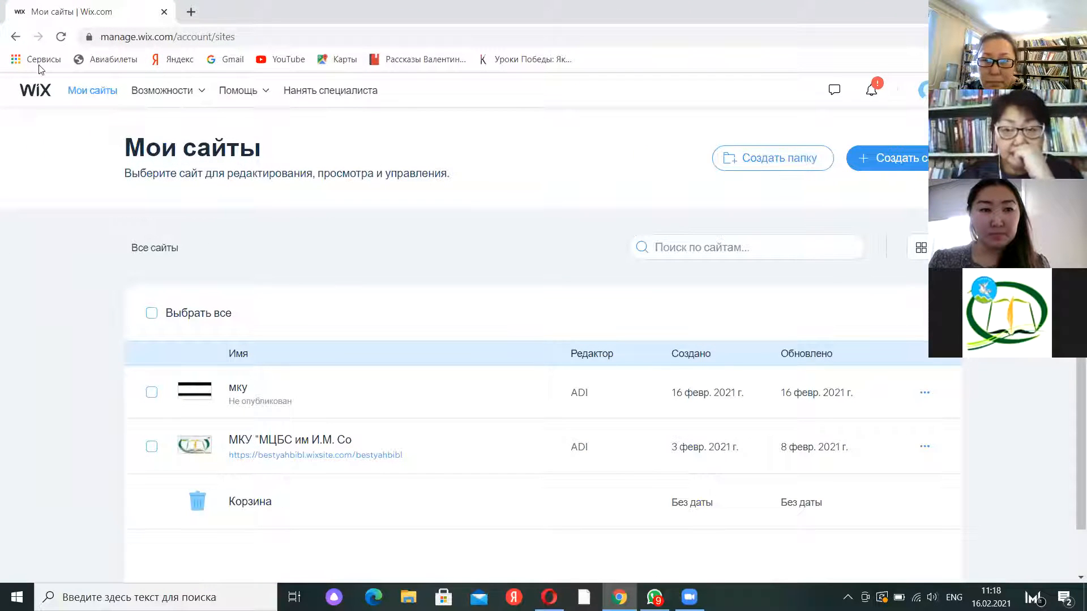
{"action": "left_click", "coordinate": [39, 96]}
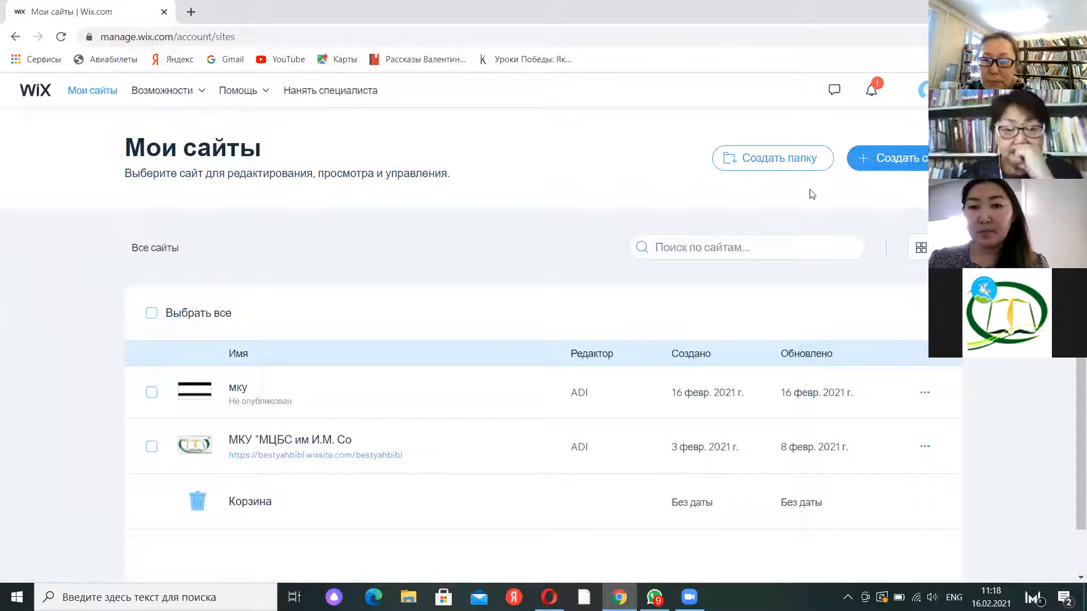
Step: Start a new Wix site in the category Другое and choose automatic creation with Wix ADI
{"action": "left_click", "coordinate": [873, 164]}
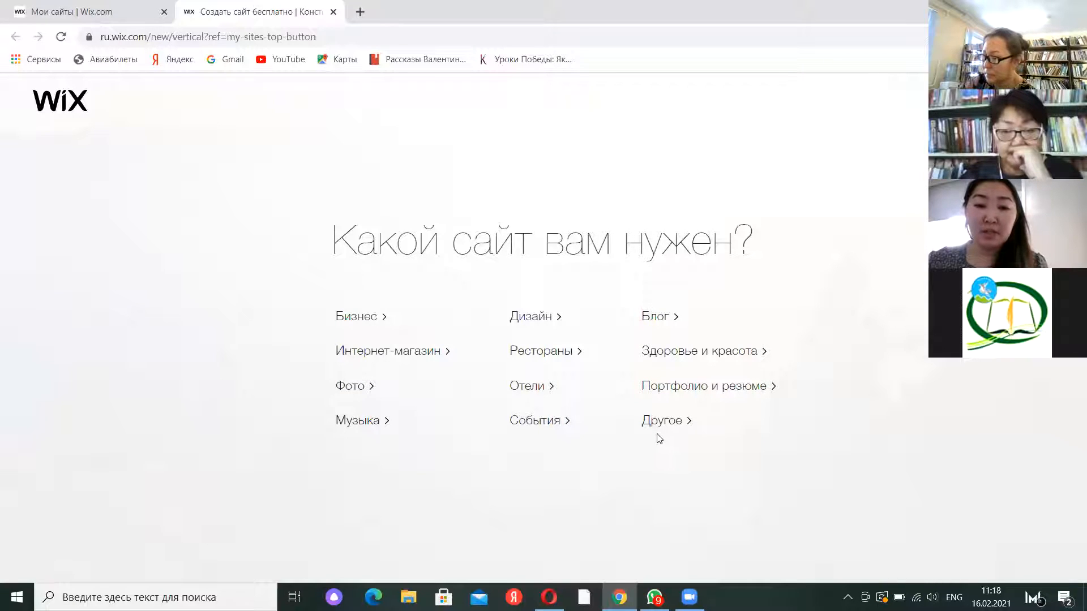
{"action": "left_click", "coordinate": [672, 424]}
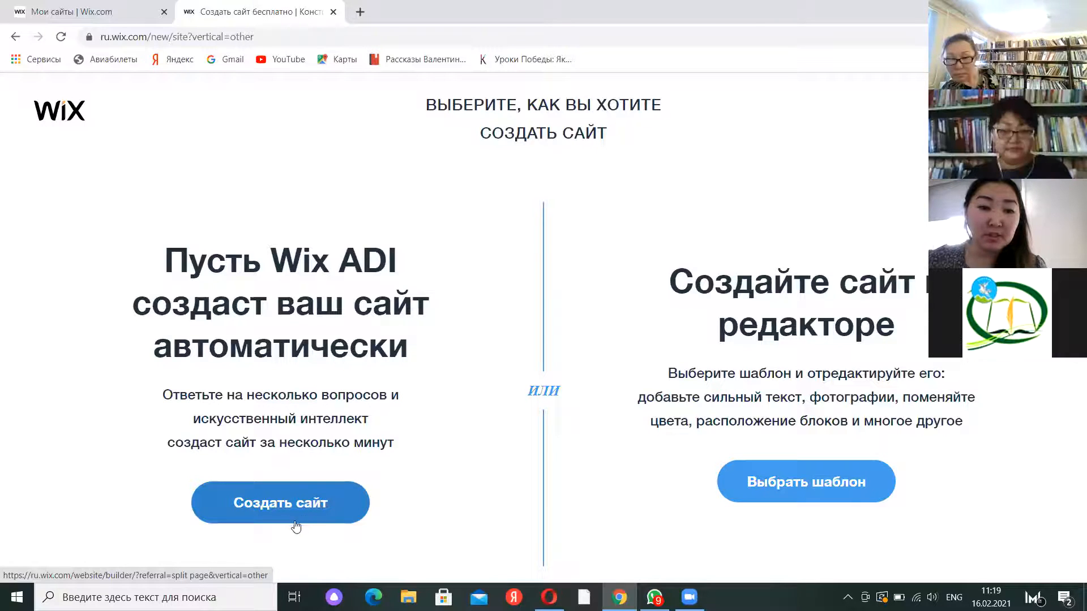
{"action": "left_click", "coordinate": [268, 507]}
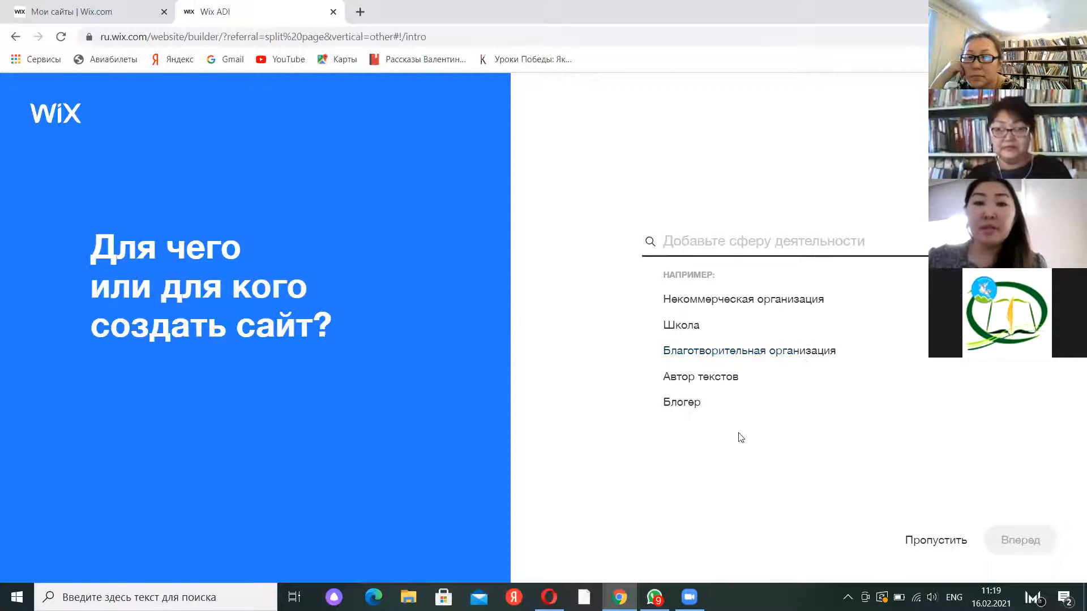
Step: Enter "библиотека" as the site's field of activity and continue to the site functions
{"action": "left_click", "coordinate": [705, 245]}
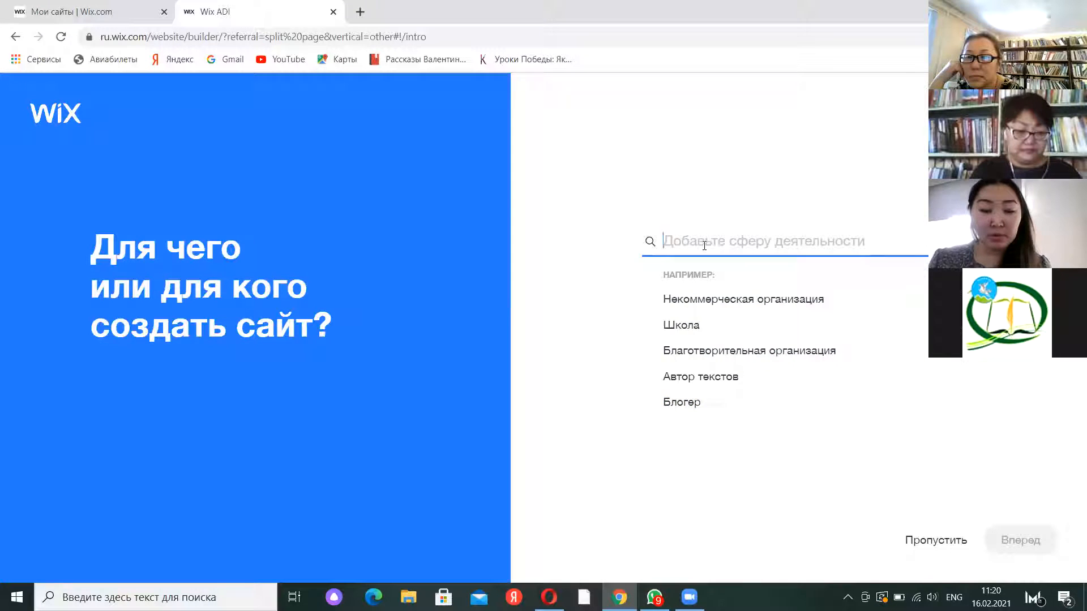
{"action": "key", "text": "alt+shift"}
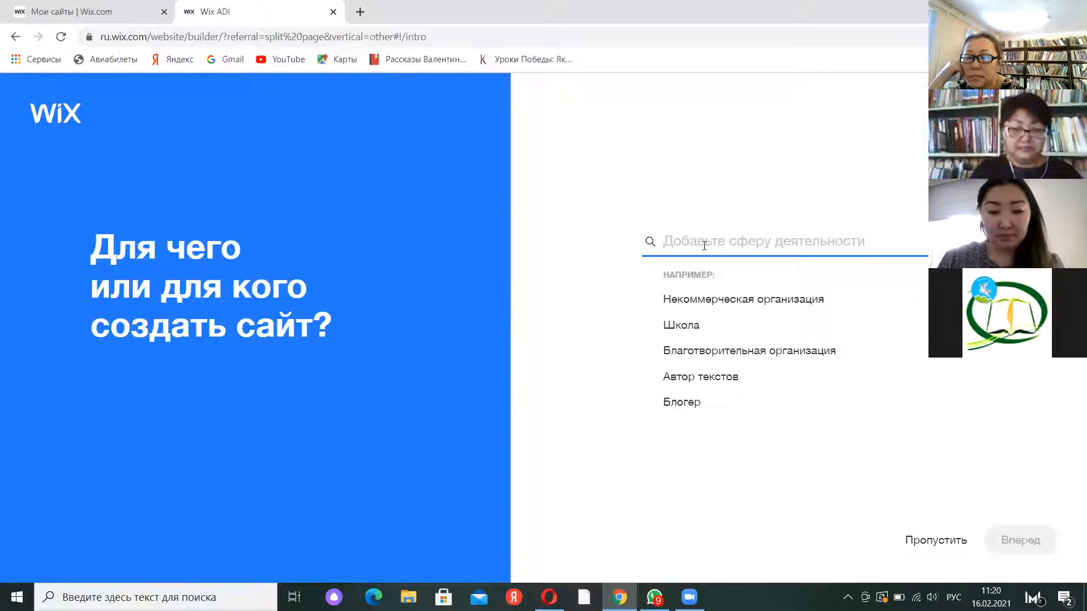
{"action": "type", "text": "библиотека"}
{"action": "key", "text": "Return"}
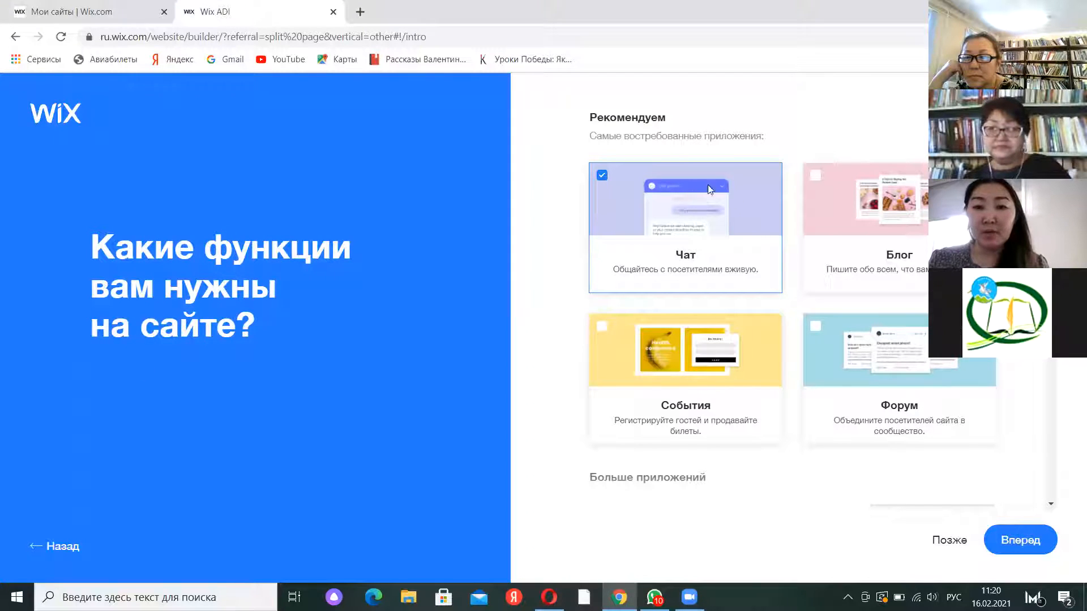
Step: Deselect the Чат function and select Лента Instagram for the new site
{"action": "left_click", "coordinate": [602, 177]}
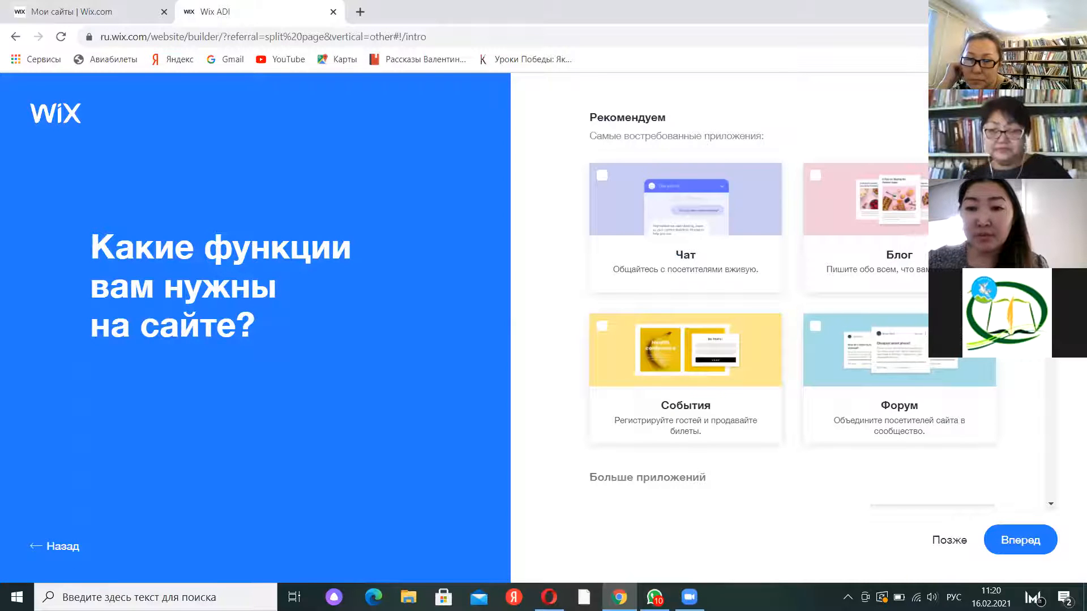
{"action": "scroll", "coordinate": [1072, 358], "scroll_direction": "down", "scroll_amount": 4}
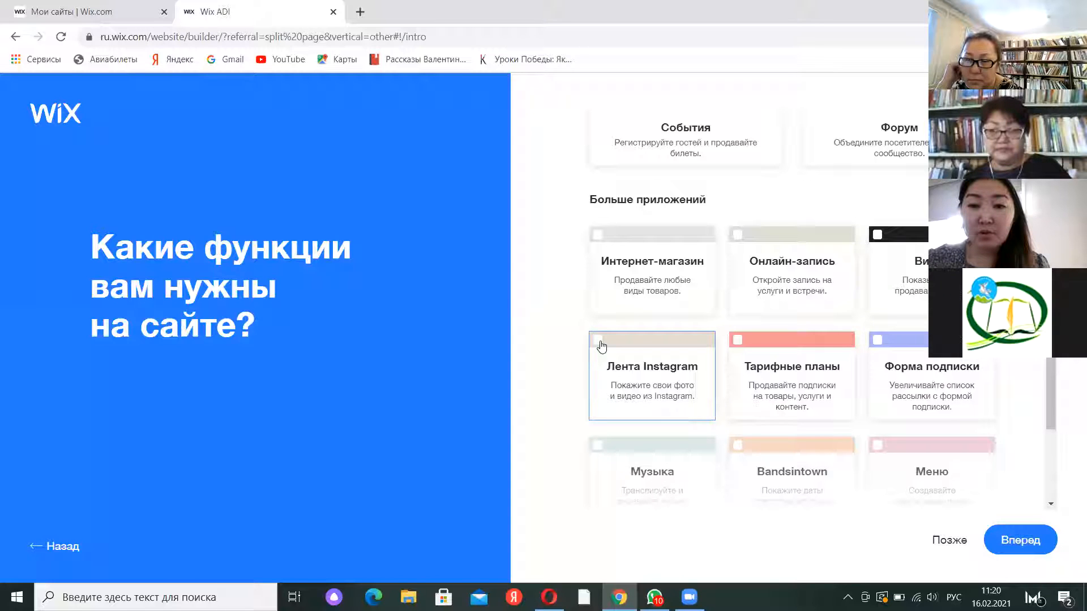
{"action": "left_click", "coordinate": [603, 402]}
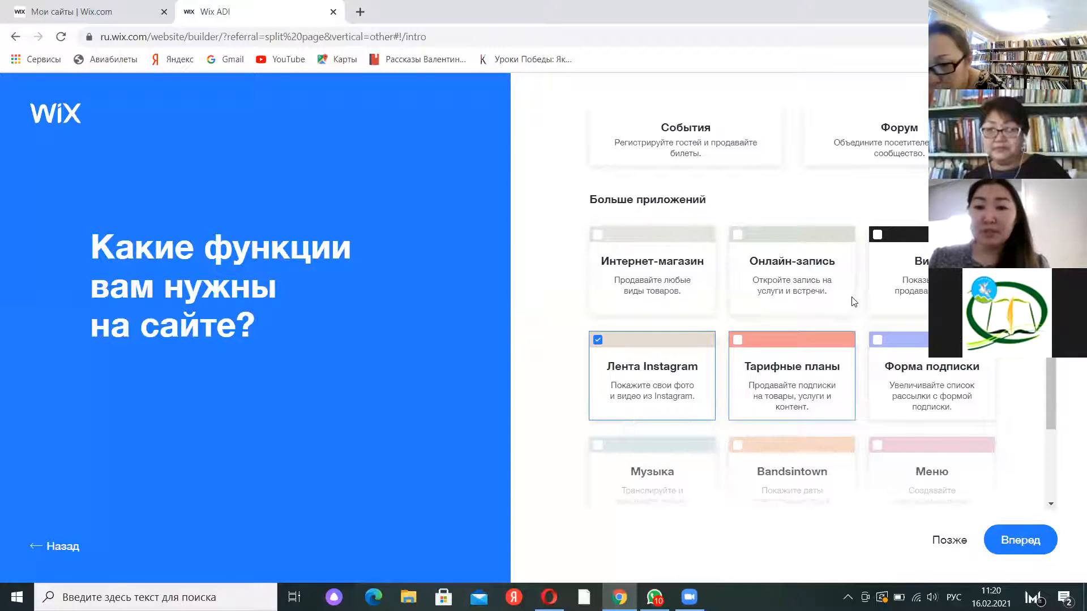
Step: Add the video app to the site's functions and continue to the site name
{"action": "left_click", "coordinate": [877, 236]}
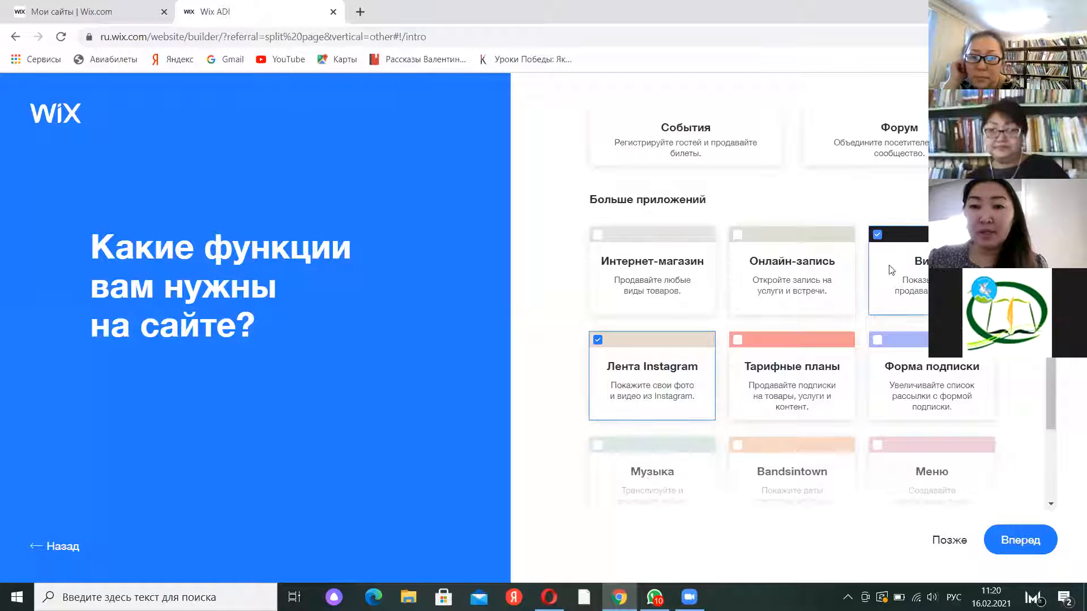
{"action": "left_click", "coordinate": [1019, 542]}
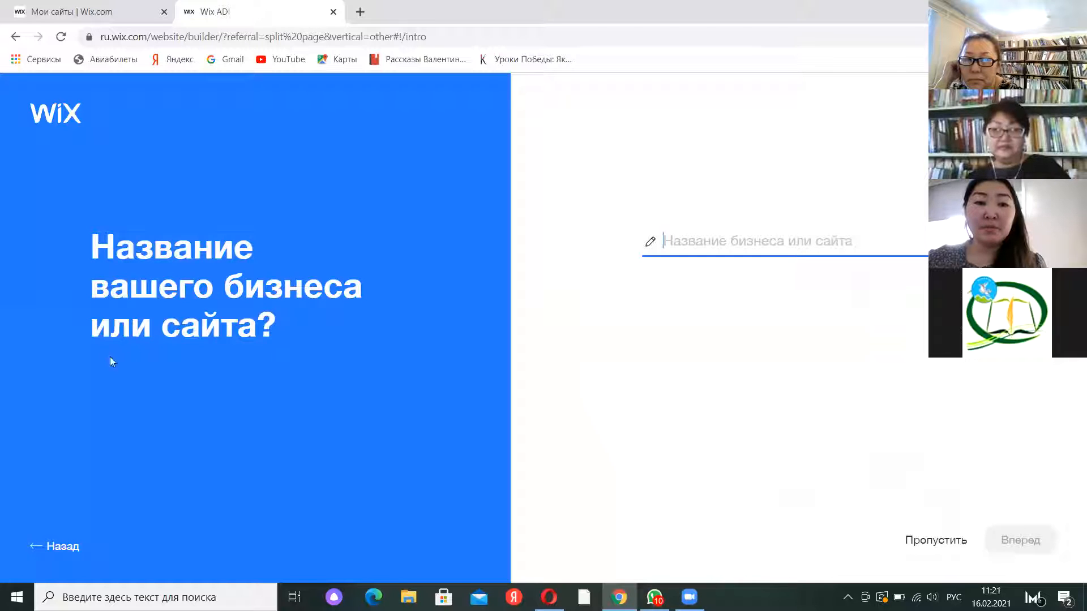
Step: Name the site "МКУ МЦБС Нижне-Бестяхская библиотека" and continue past the content import with its link fields left empty
{"action": "left_click", "coordinate": [722, 239]}
{"action": "type", "text": "М"}
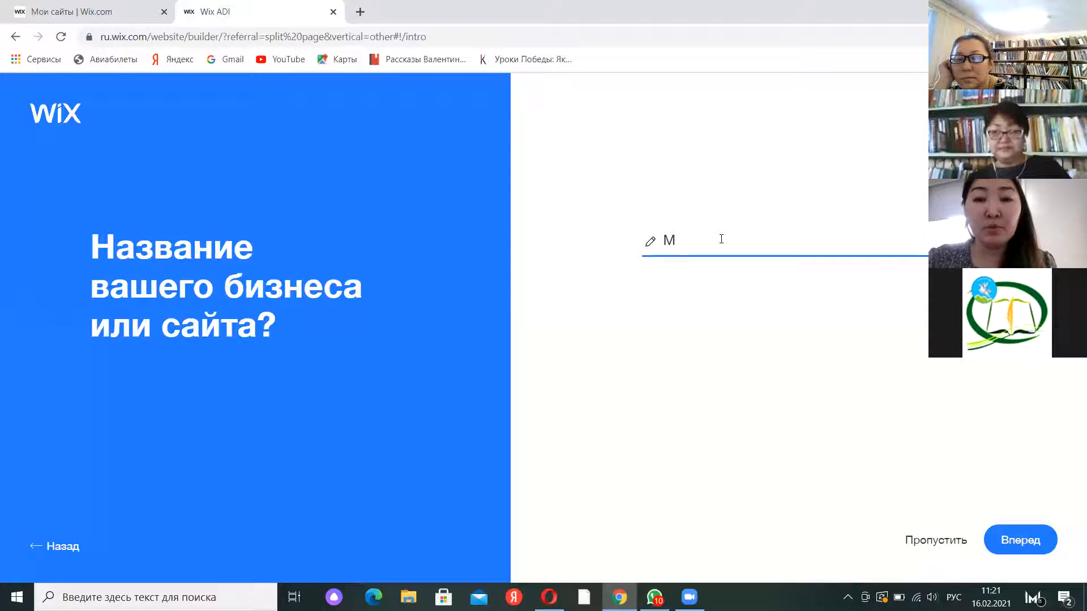
{"action": "type", "text": "Ку"}
{"action": "key", "text": "BackSpace"}
{"action": "key", "text": "BackSpace"}
{"action": "type", "text": "КУ "}
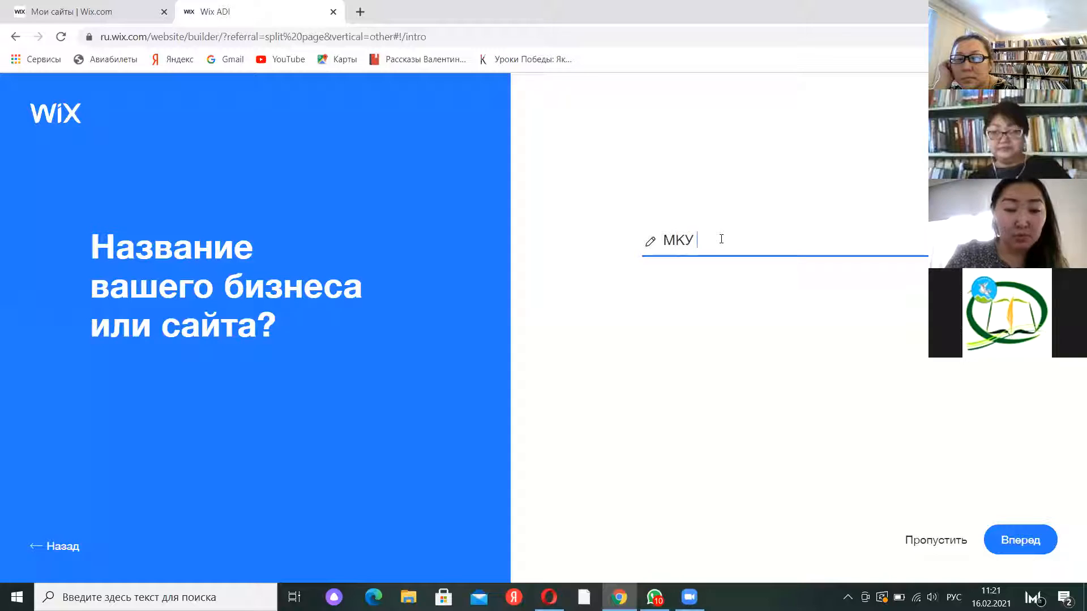
{"action": "type", "text": "МЦБС"}
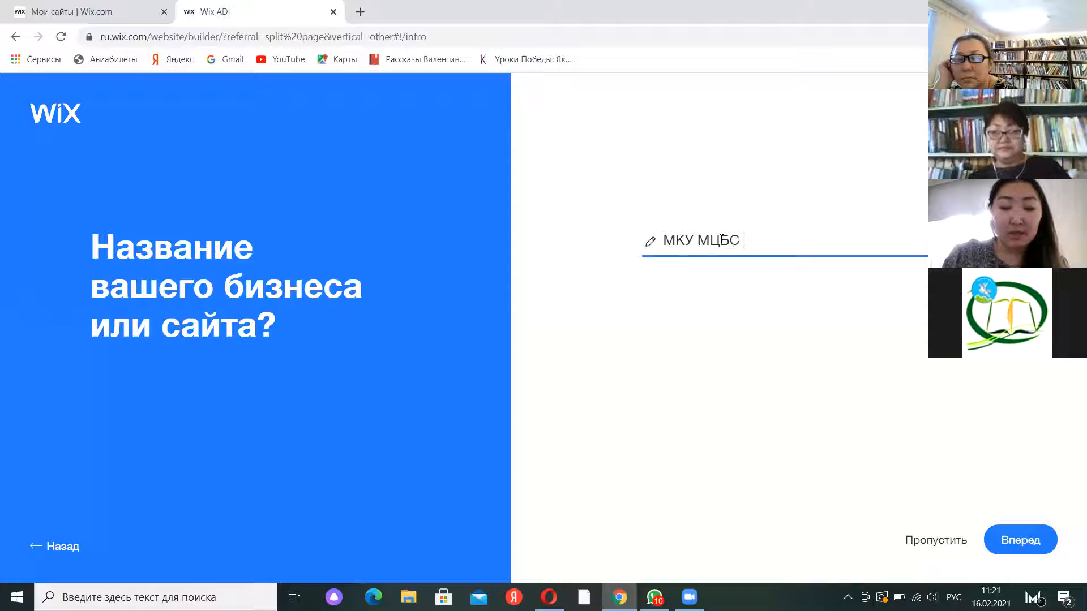
{"action": "type", "text": " НИ"}
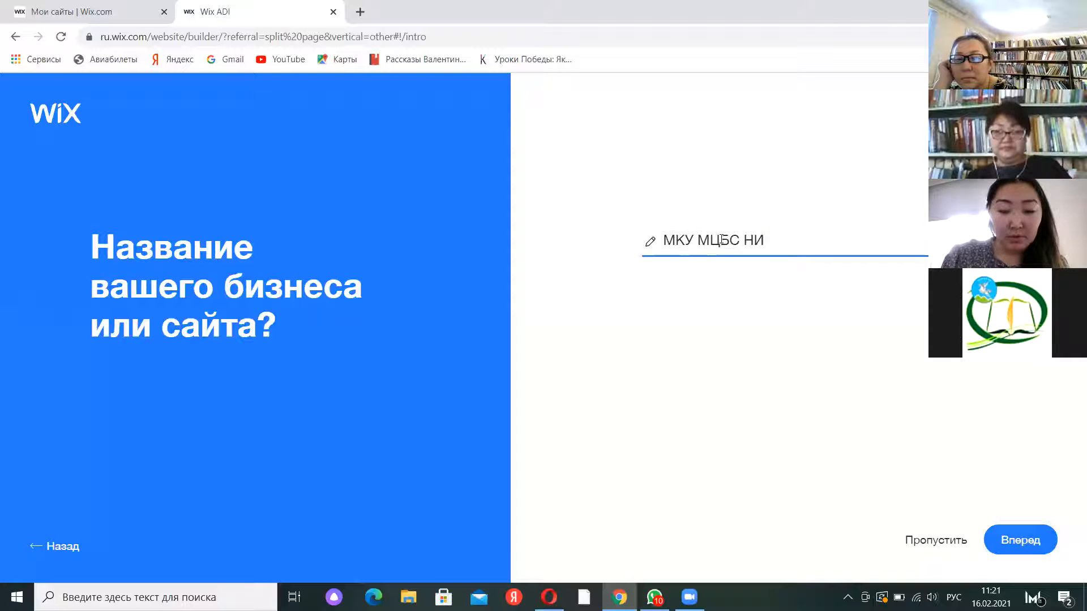
{"action": "key", "text": "BackSpace"}
{"action": "type", "text": "ижне"}
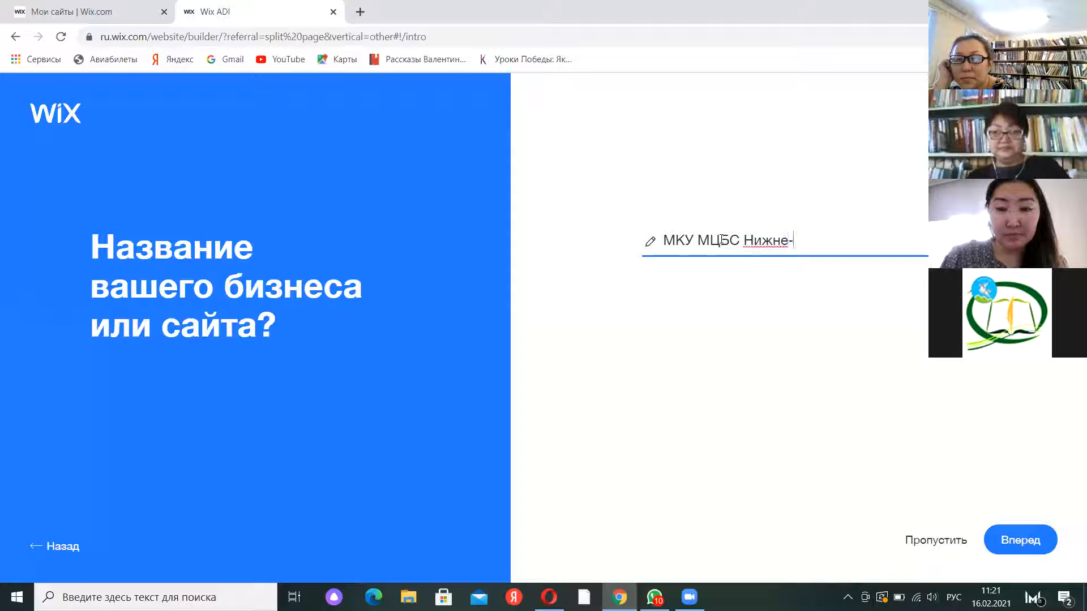
{"action": "type", "text": "-Бестяхская "}
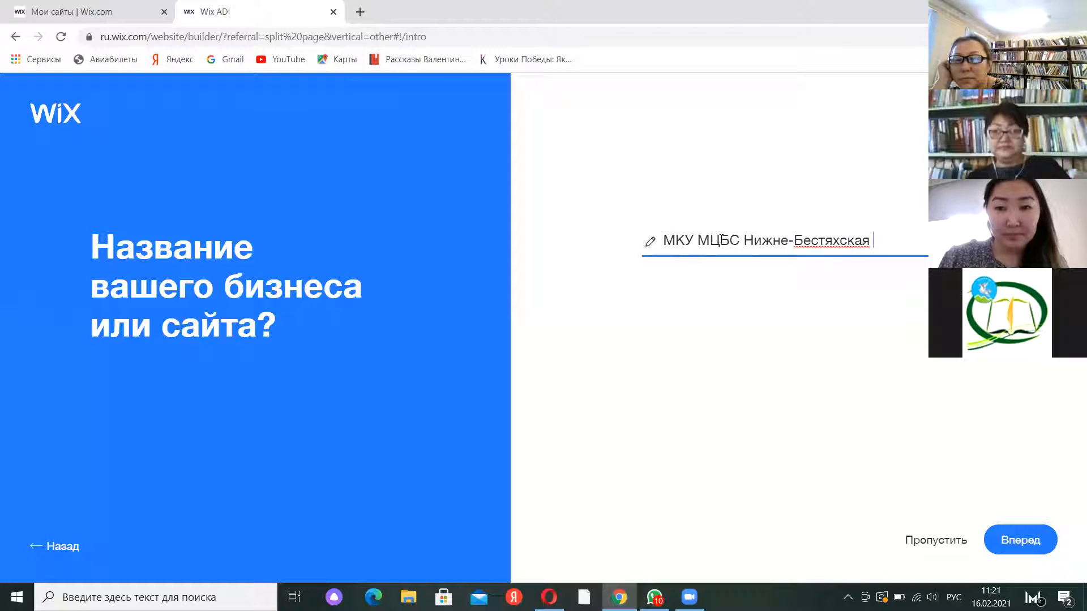
{"action": "type", "text": "библиот"}
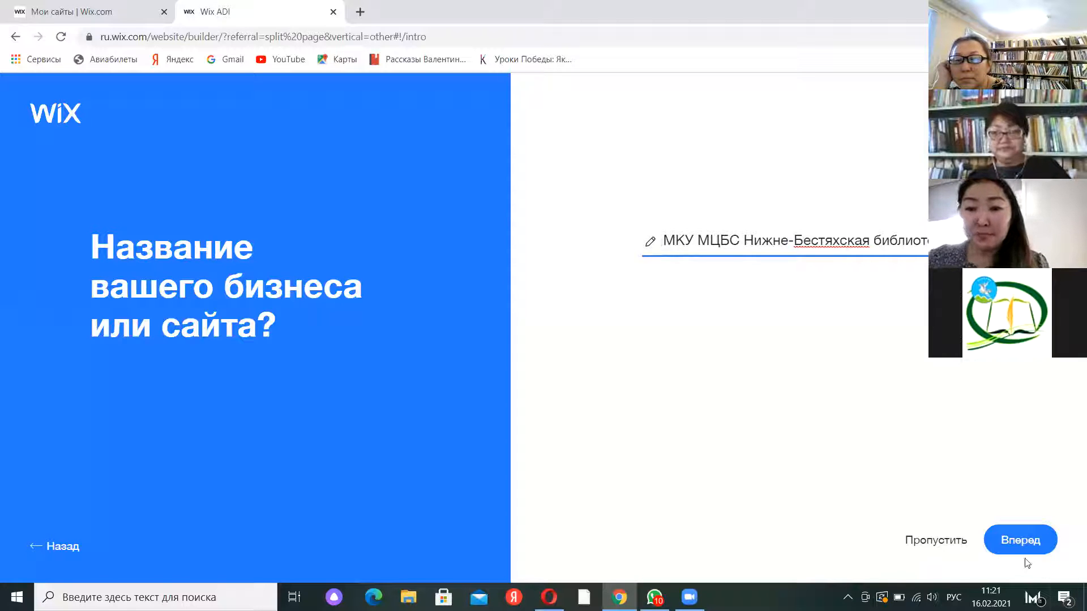
{"action": "left_click", "coordinate": [1021, 544]}
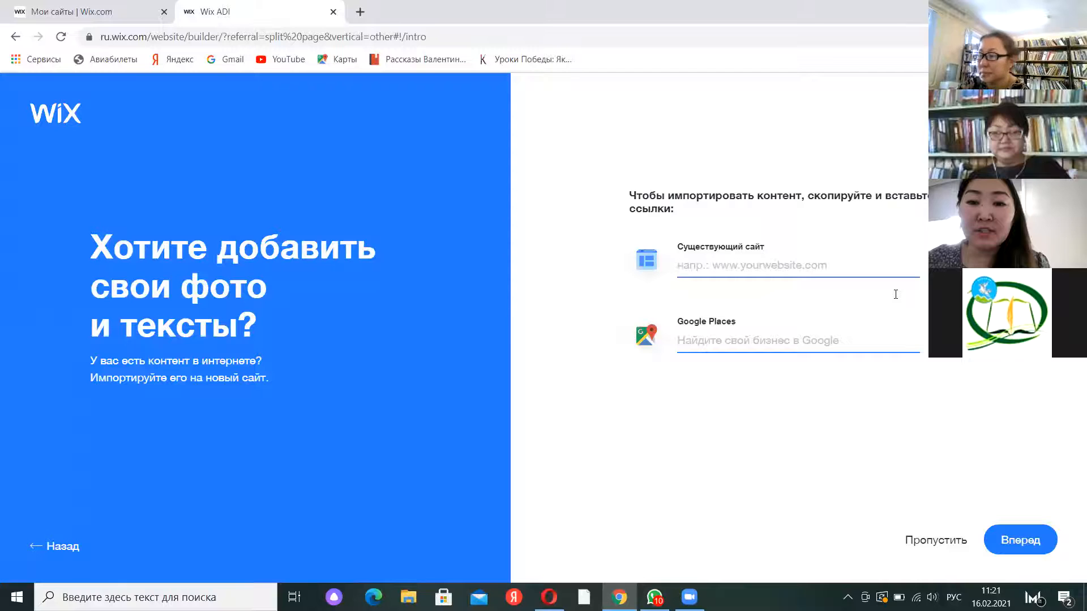
{"action": "left_click", "coordinate": [1022, 558]}
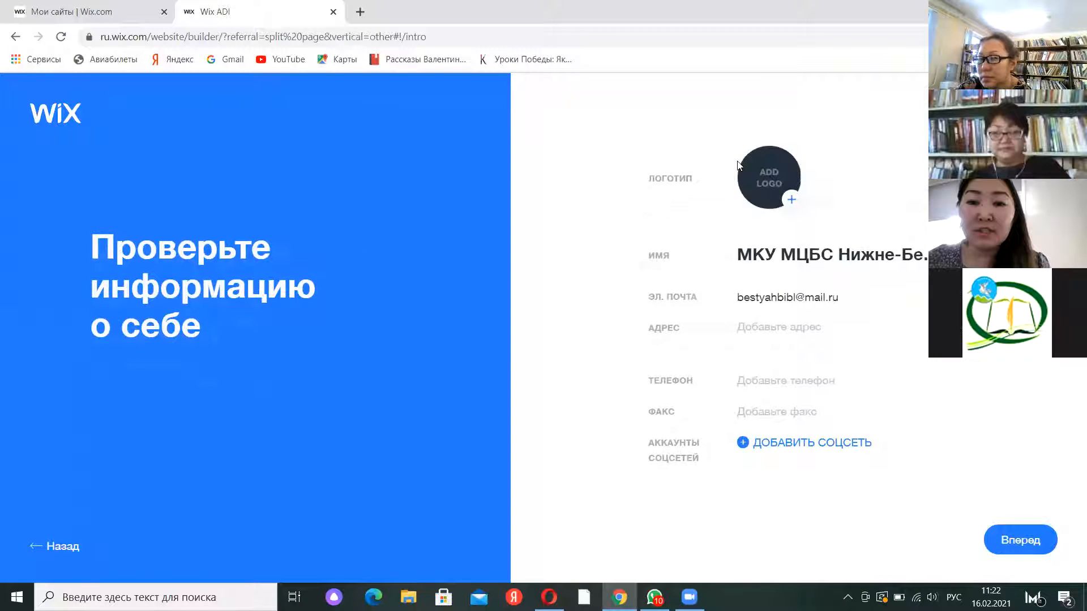
Step: Upload the library's logo from the Рабочий стол folder, listing all file types to find it
{"action": "left_click", "coordinate": [792, 203]}
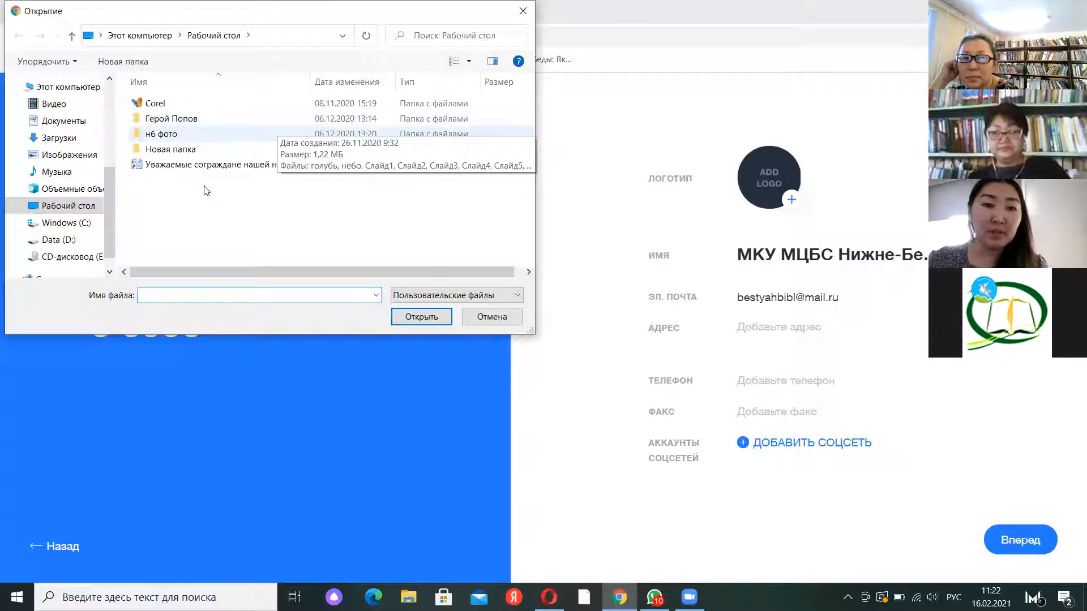
{"action": "left_click", "coordinate": [516, 297]}
{"action": "left_click", "coordinate": [430, 322]}
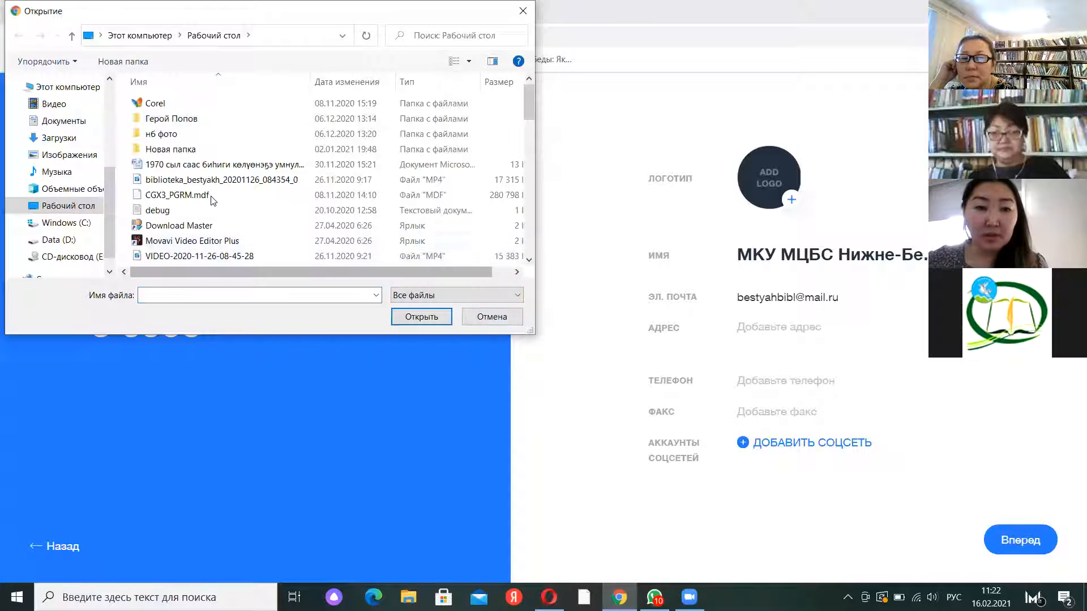
{"action": "scroll", "coordinate": [194, 228], "scroll_direction": "down", "scroll_amount": 3}
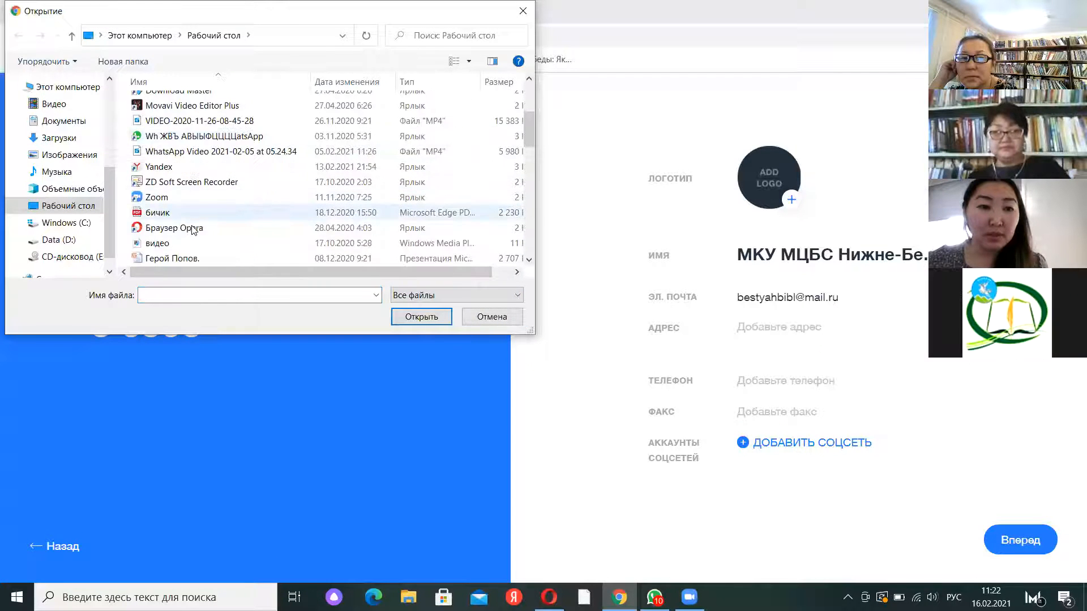
{"action": "scroll", "coordinate": [192, 229], "scroll_direction": "down", "scroll_amount": 2}
{"action": "scroll", "coordinate": [193, 229], "scroll_direction": "down", "scroll_amount": 1}
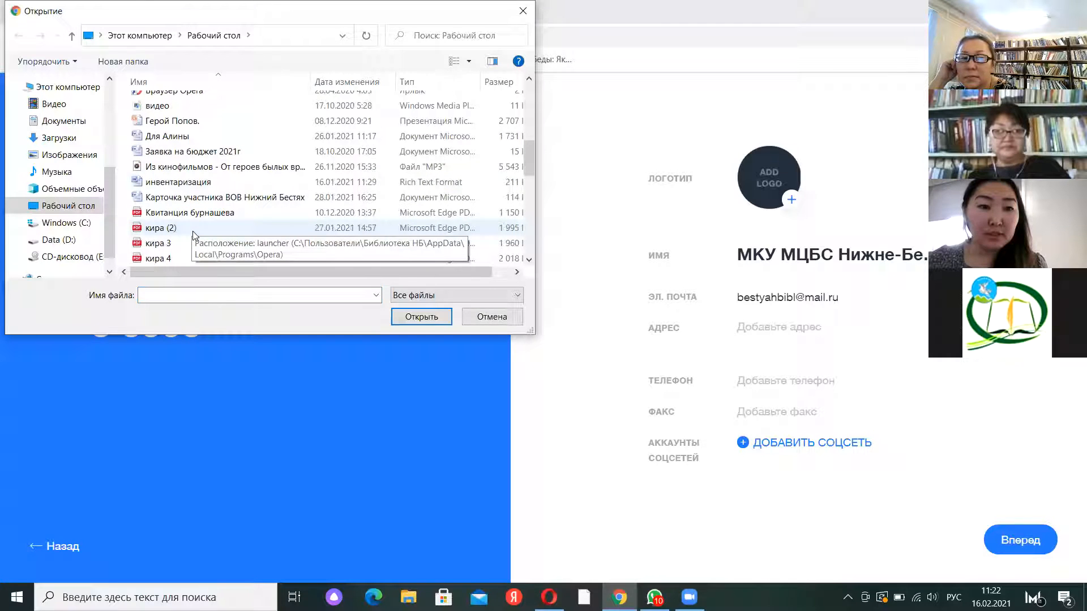
{"action": "scroll", "coordinate": [193, 236], "scroll_direction": "down", "scroll_amount": 10}
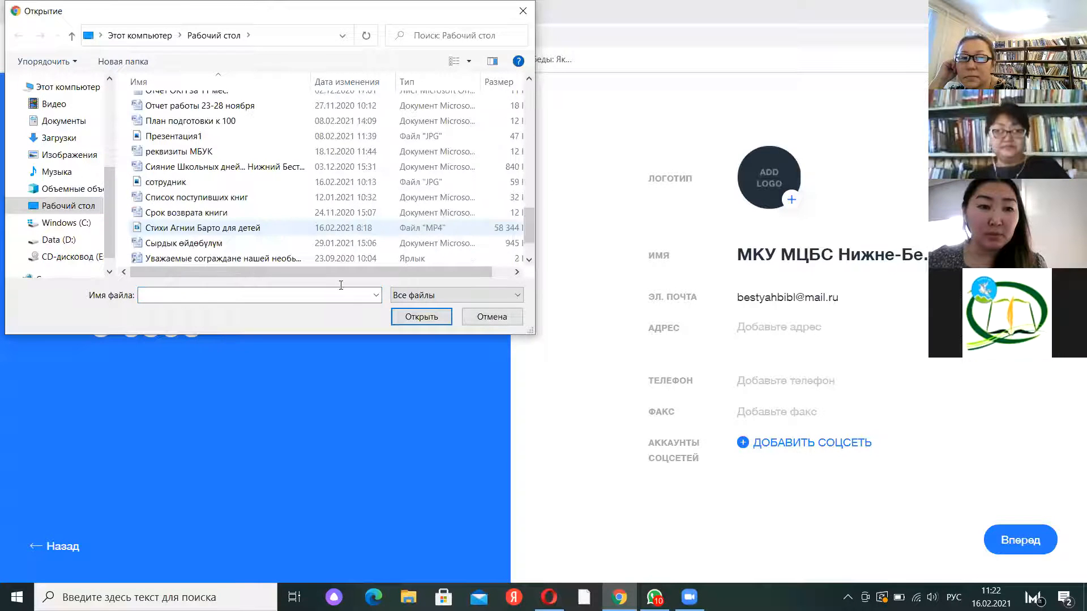
{"action": "double_click", "coordinate": [192, 259]}
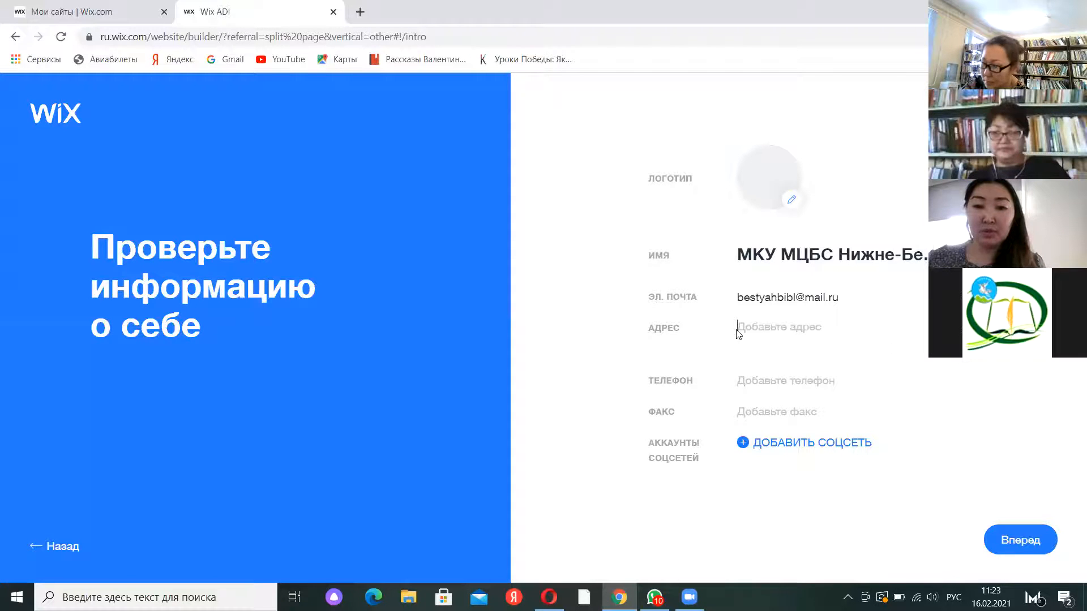
Step: Fill in the library's street address and its phone number in the contact information
{"action": "left_click", "coordinate": [765, 331]}
{"action": "type", "text": "у"}
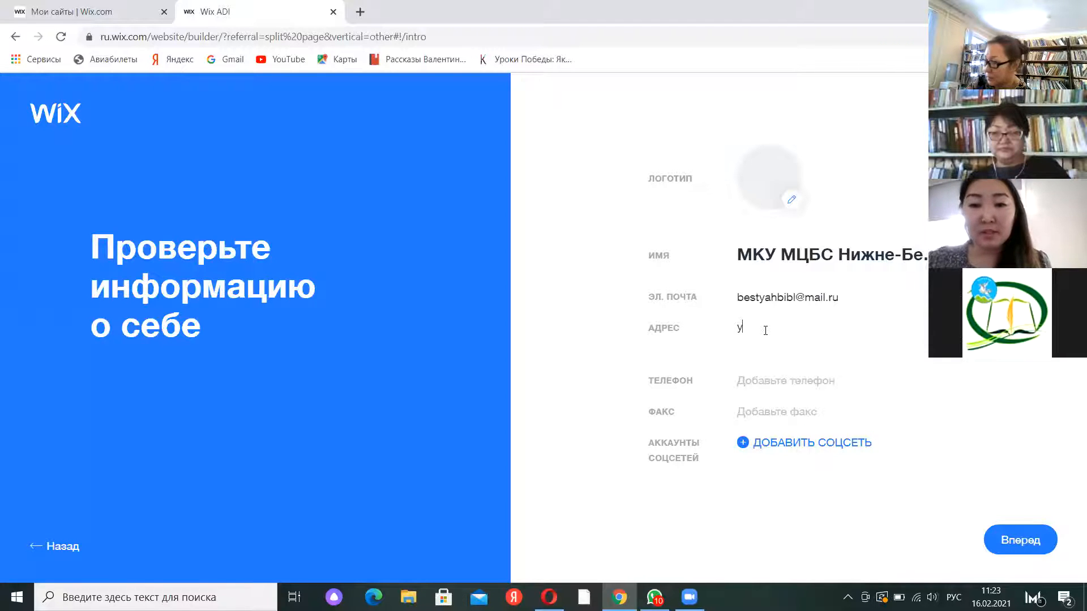
{"action": "type", "text": "л."}
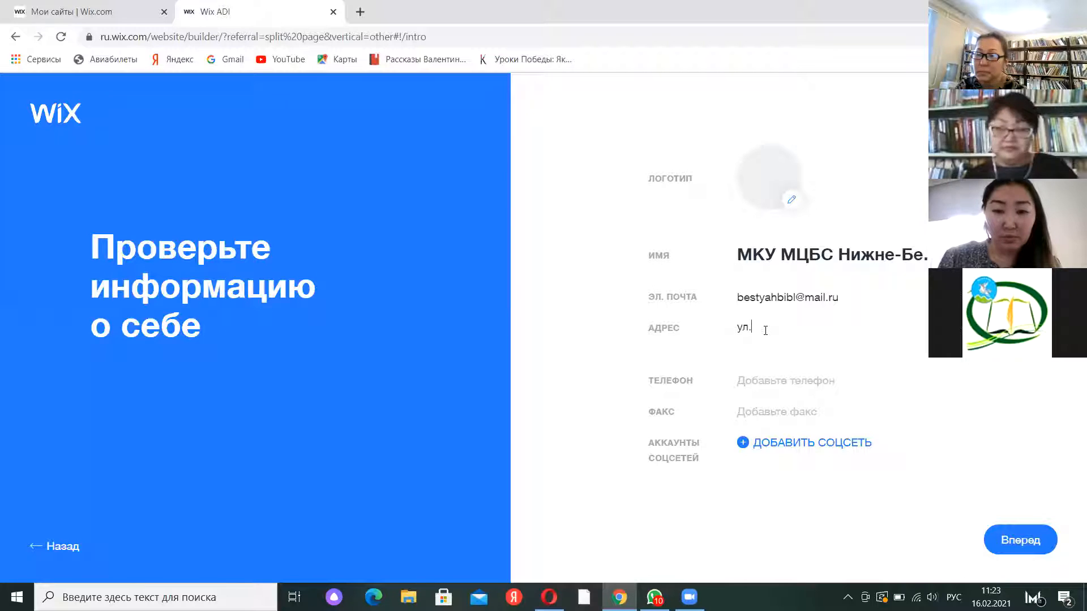
{"action": "type", "text": "Лени"}
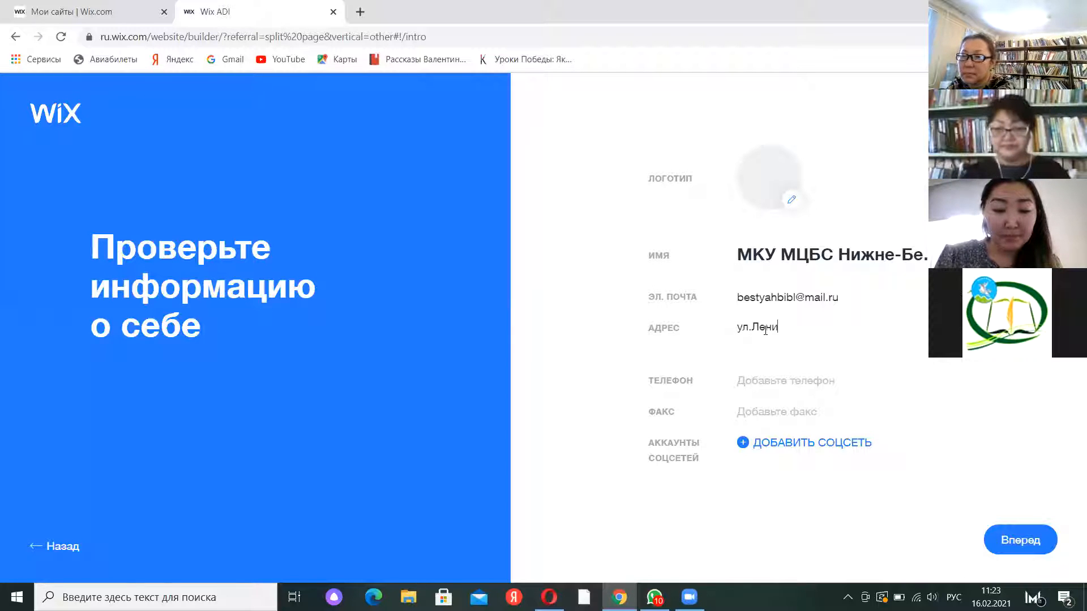
{"action": "type", "text": "на 39"}
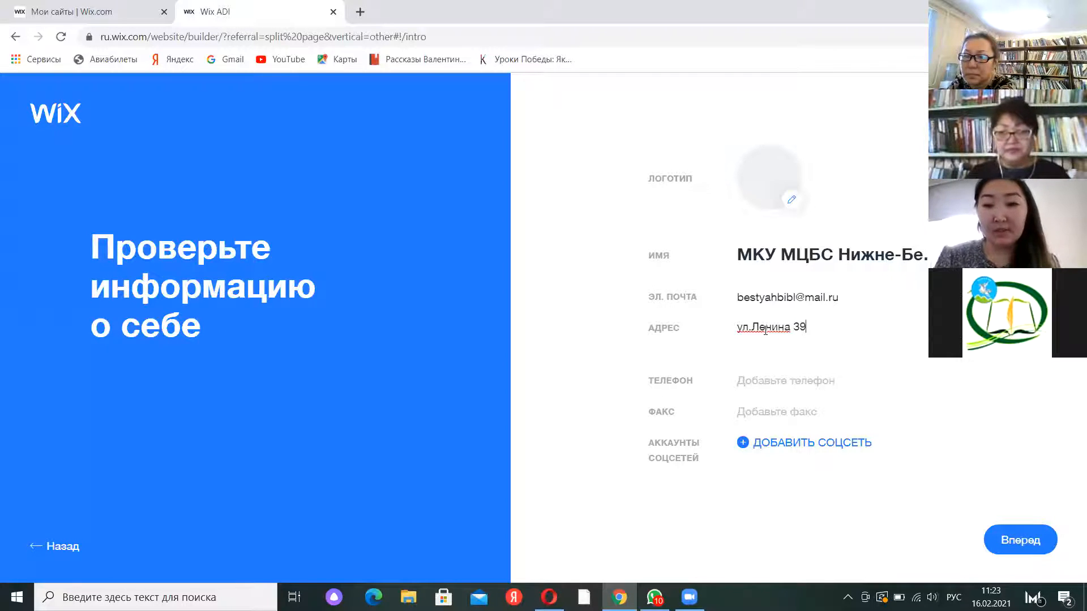
{"action": "left_click", "coordinate": [803, 382]}
{"action": "left_click", "coordinate": [884, 408]}
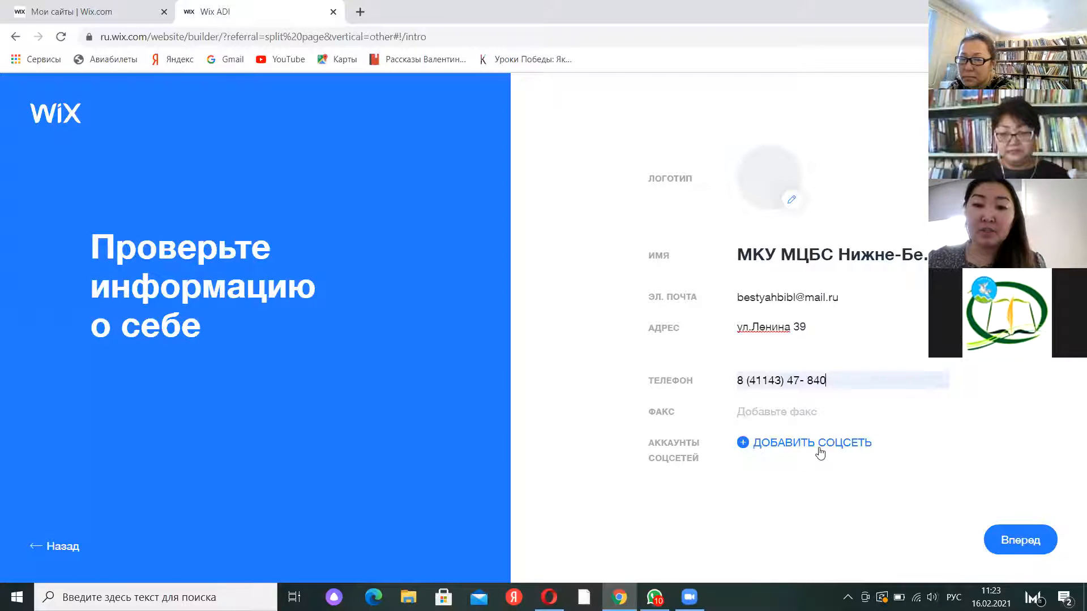
Step: Add a social network account using the Instagram profile link from the WhatsApp chat, and continue to the template choice
{"action": "left_click", "coordinate": [802, 448]}
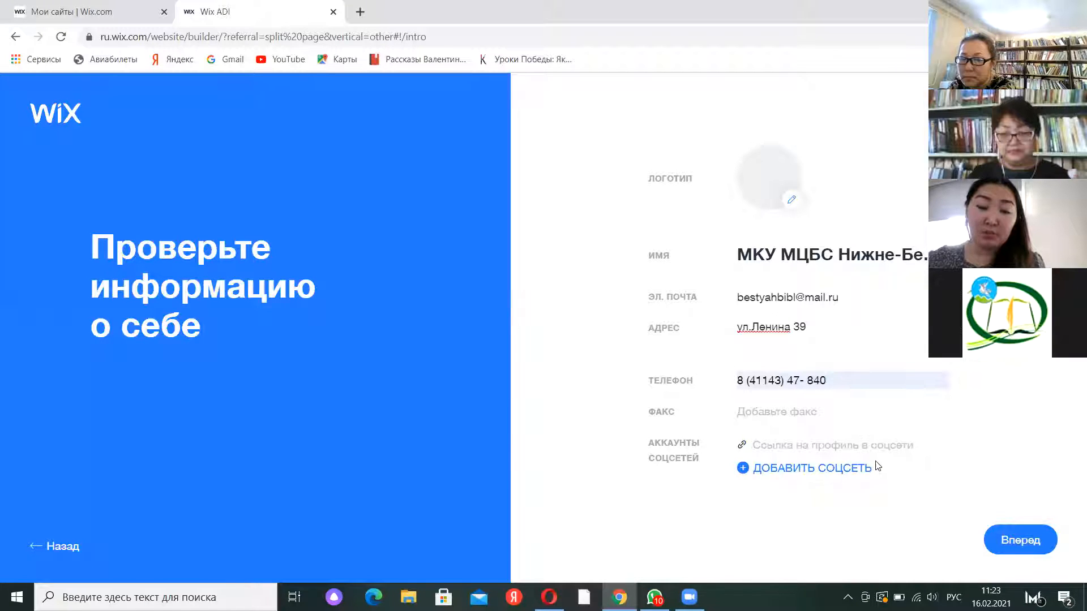
{"action": "left_click", "coordinate": [655, 598]}
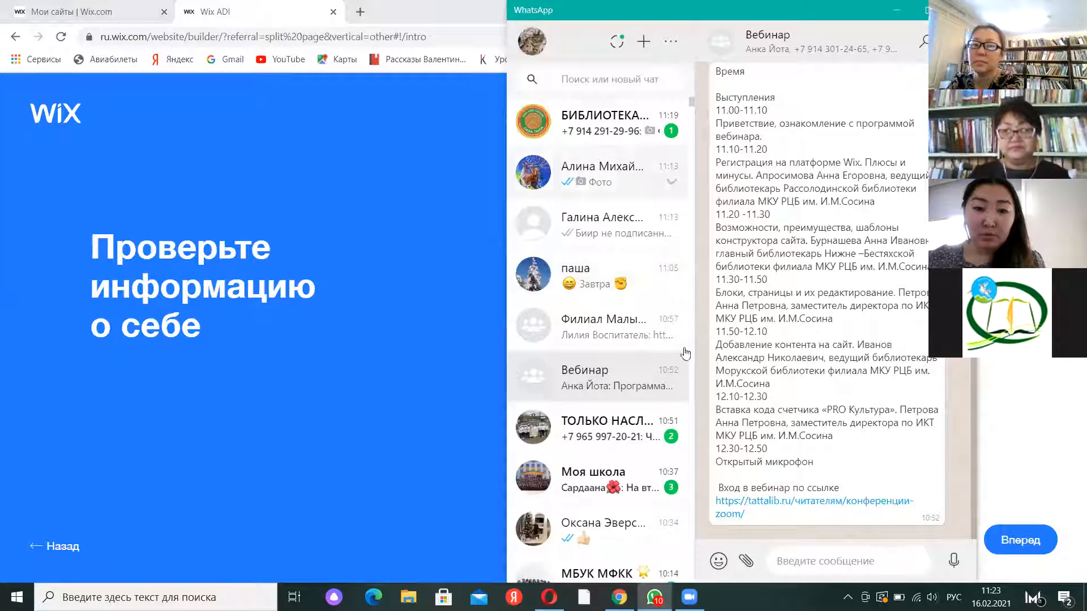
{"action": "scroll", "coordinate": [651, 328], "scroll_direction": "down", "scroll_amount": 3}
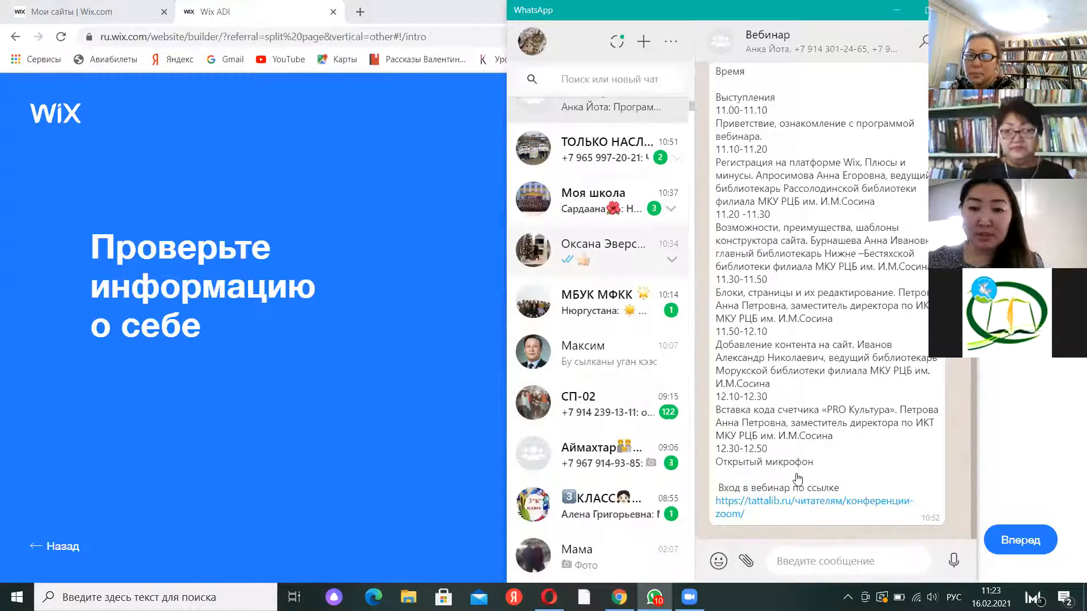
{"action": "left_click", "coordinate": [612, 350]}
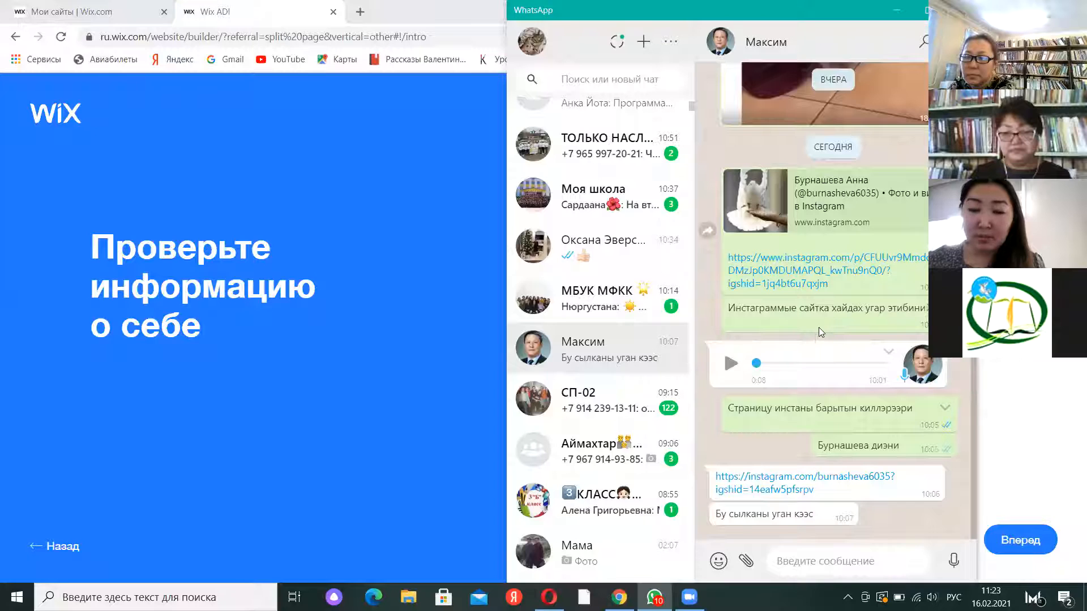
{"action": "key", "text": "alt+Tab"}
{"action": "right_click", "coordinate": [772, 444]}
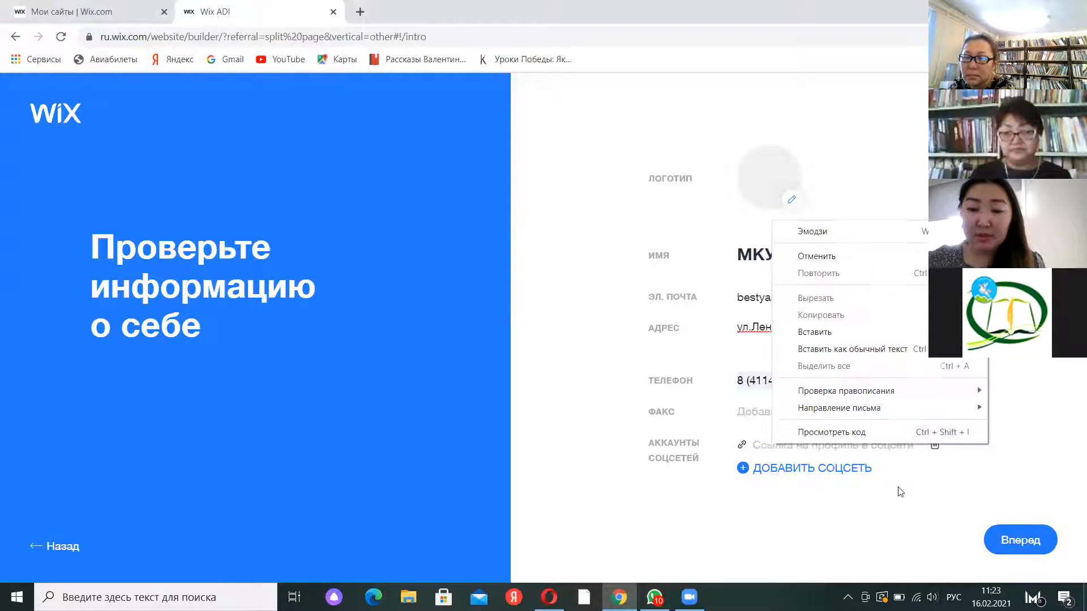
{"action": "key", "text": "ctrl+v"}
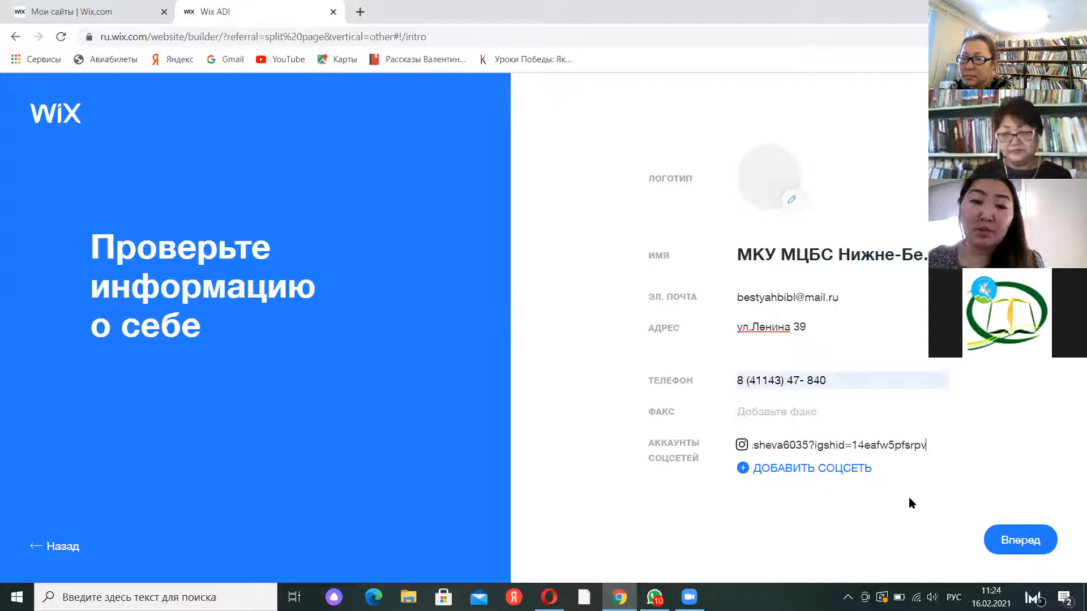
{"action": "mouse_move", "coordinate": [912, 450]}
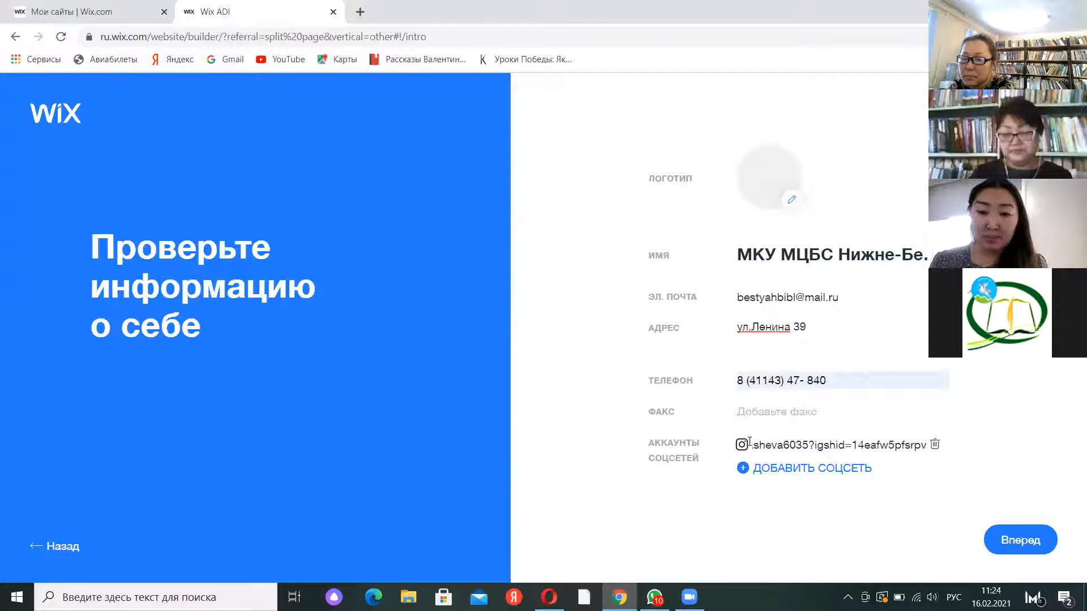
{"action": "left_click", "coordinate": [1019, 539]}
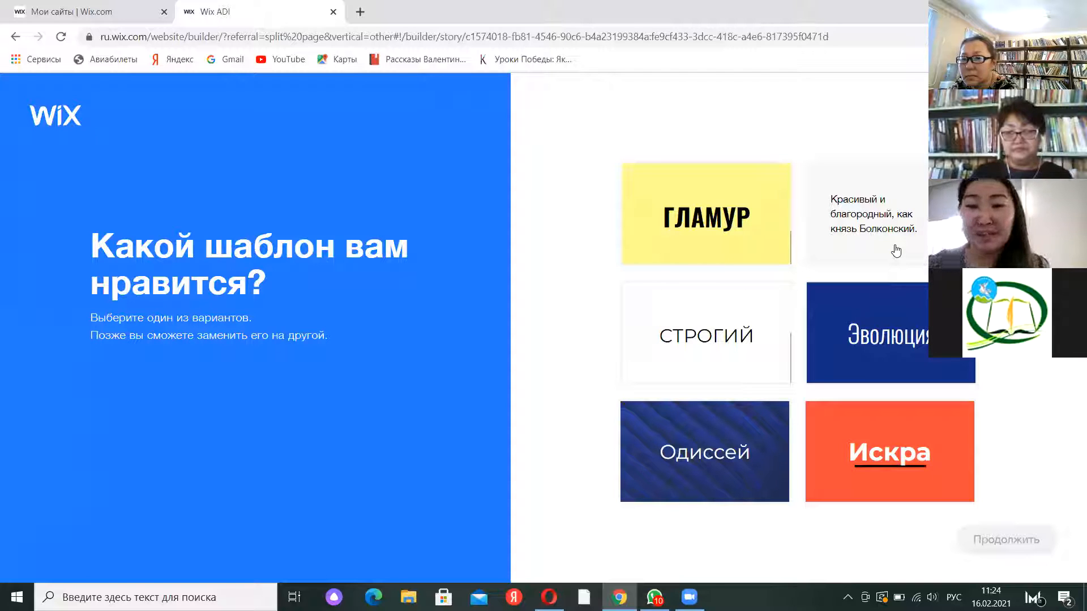
Step: Choose the classic template, create a colour palette from the logo and use its colours for the site
{"action": "left_click", "coordinate": [896, 251]}
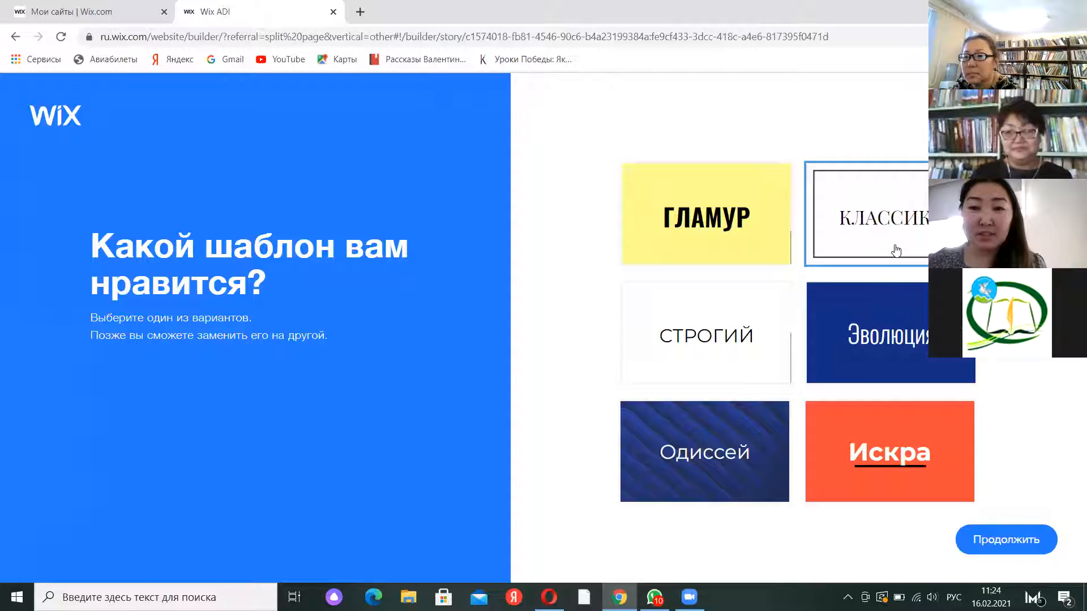
{"action": "left_click", "coordinate": [995, 537]}
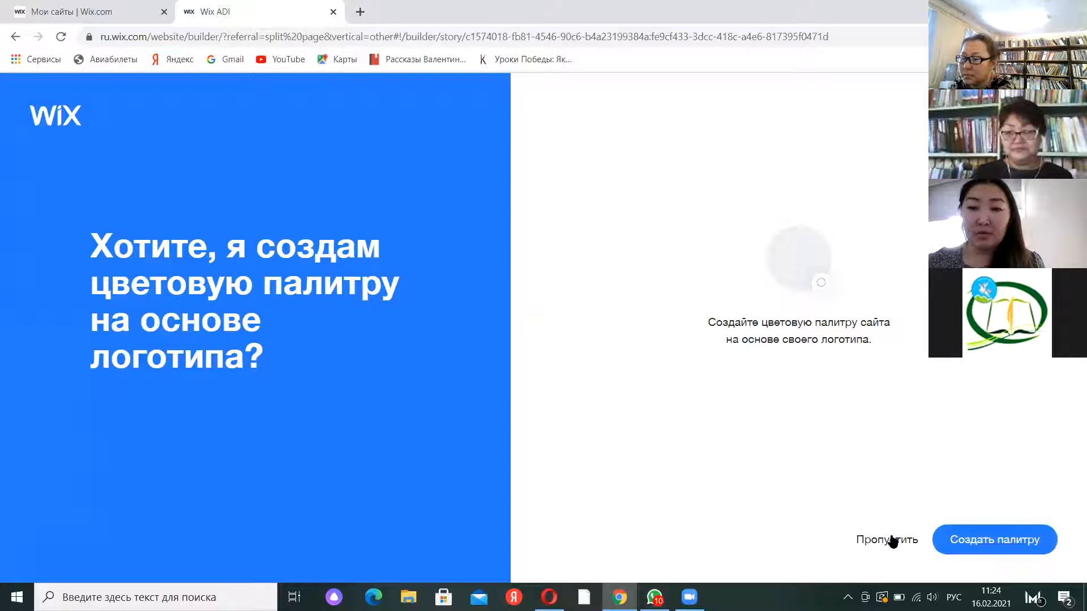
{"action": "left_click", "coordinate": [985, 540]}
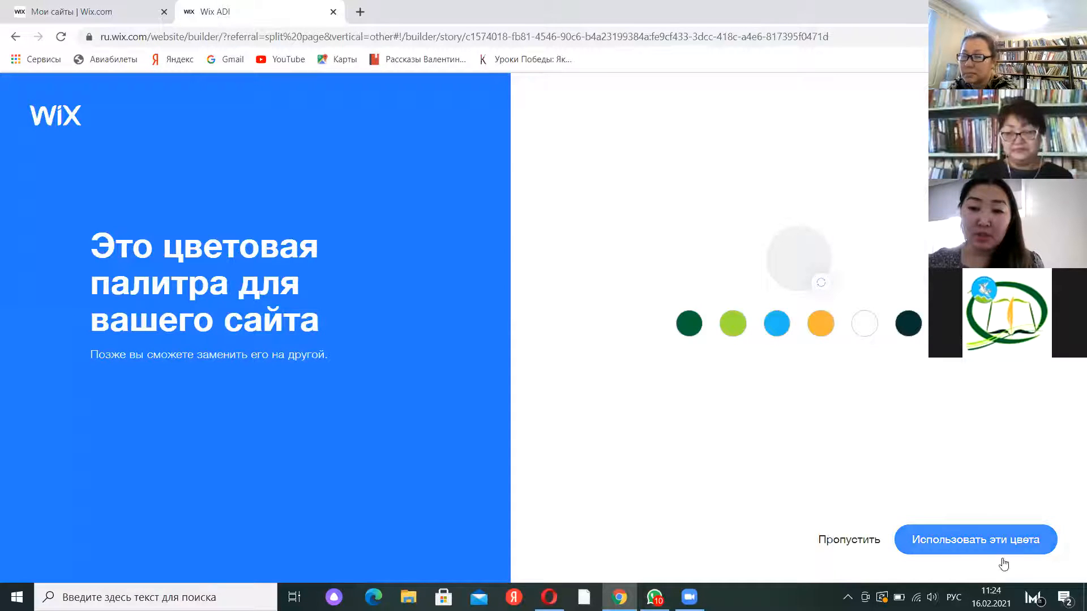
{"action": "left_click", "coordinate": [1049, 553]}
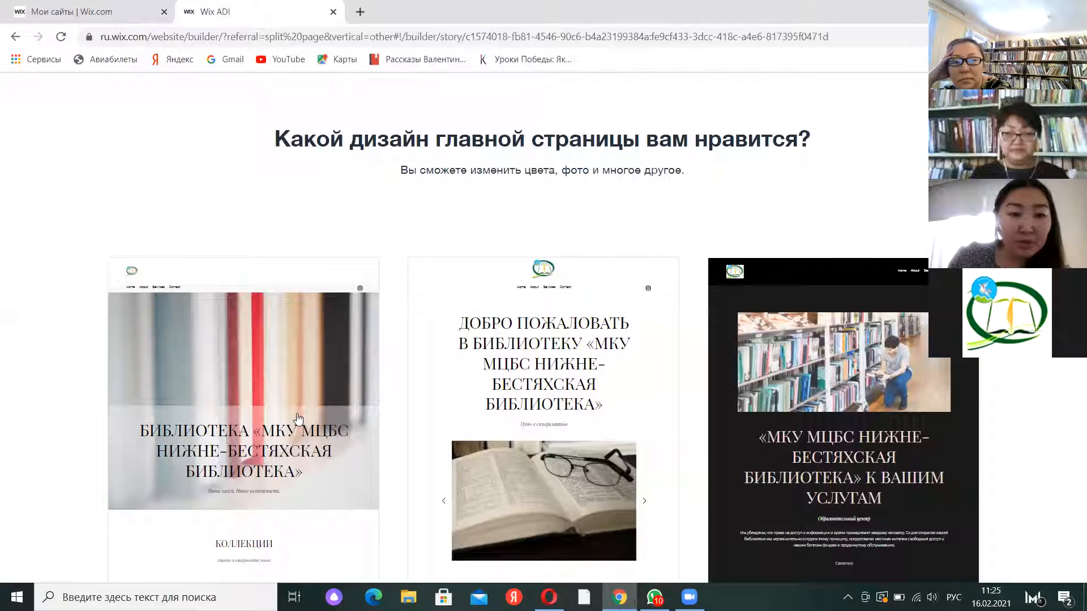
{"action": "mouse_move", "coordinate": [299, 418]}
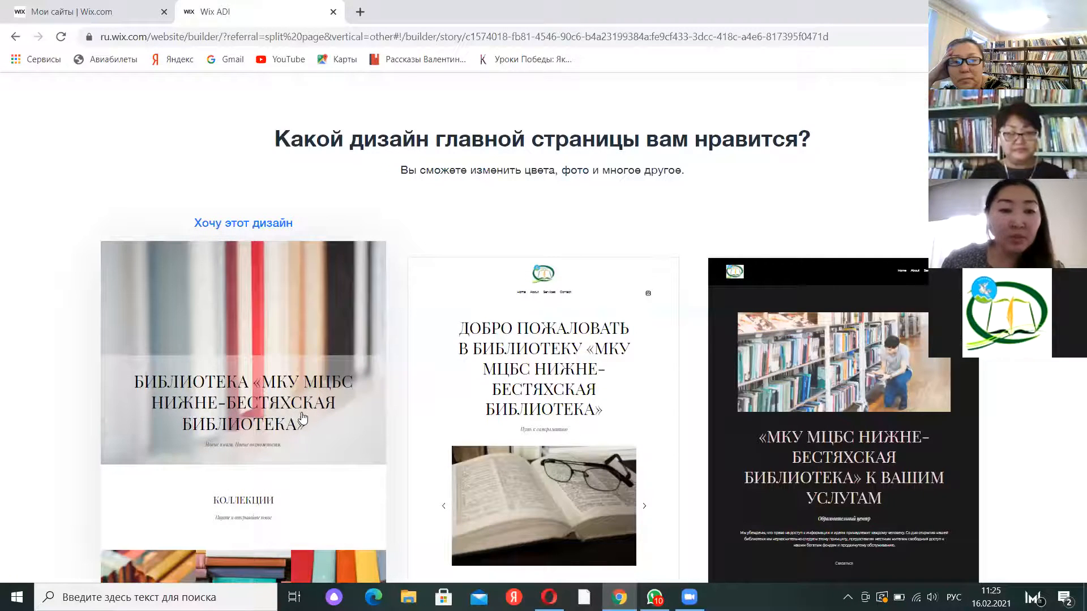
Step: Preview the suggested home page designs and choose the one with the library title over the blurred bookshelf photo
{"action": "scroll", "coordinate": [142, 369], "scroll_direction": "down", "scroll_amount": 1}
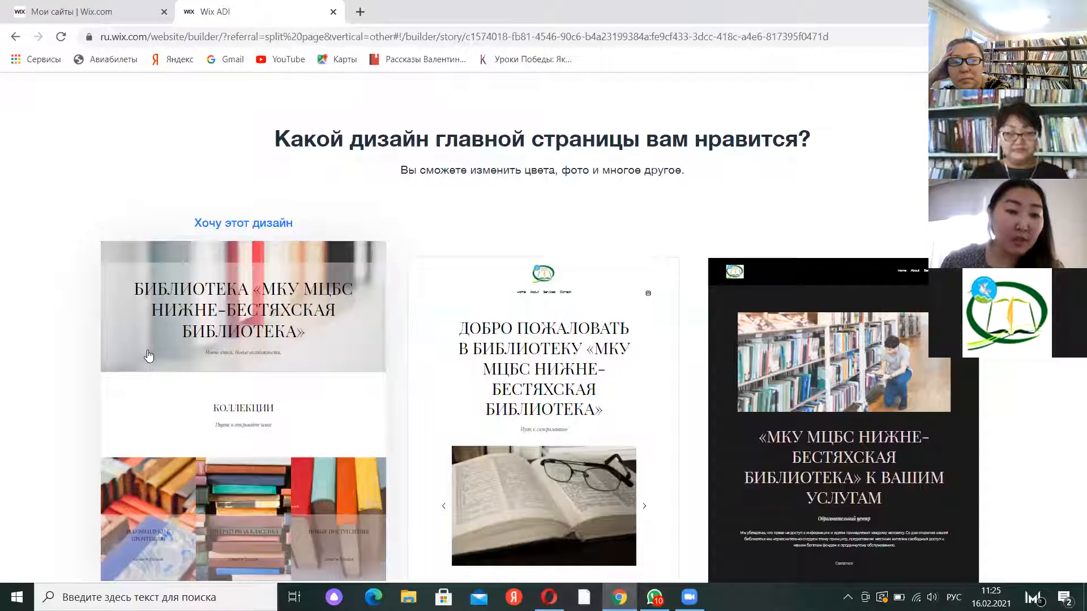
{"action": "scroll", "coordinate": [149, 355], "scroll_direction": "down", "scroll_amount": 2}
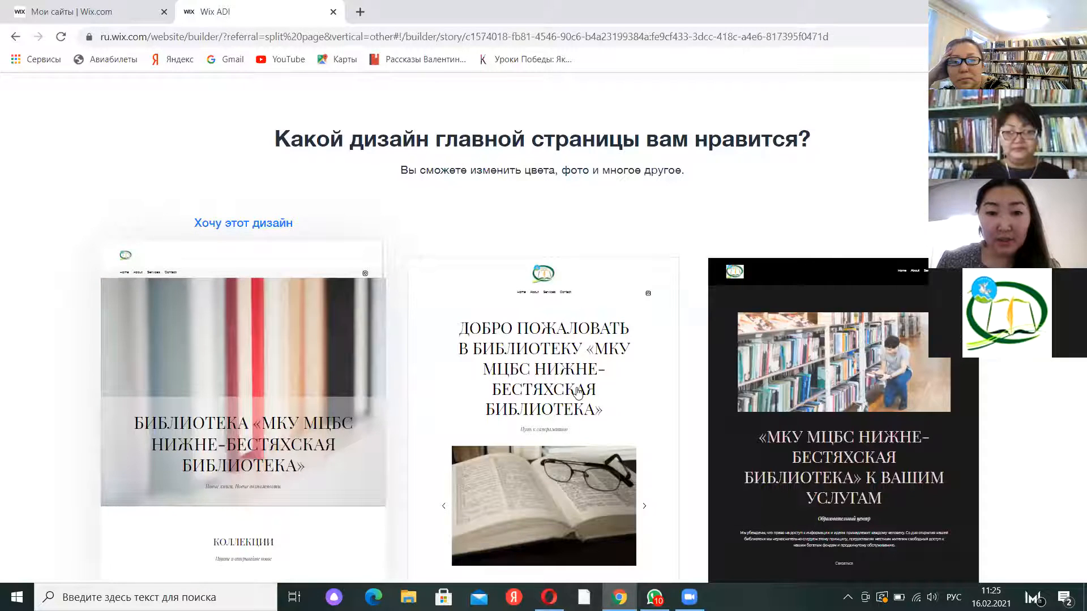
{"action": "mouse_move", "coordinate": [577, 392]}
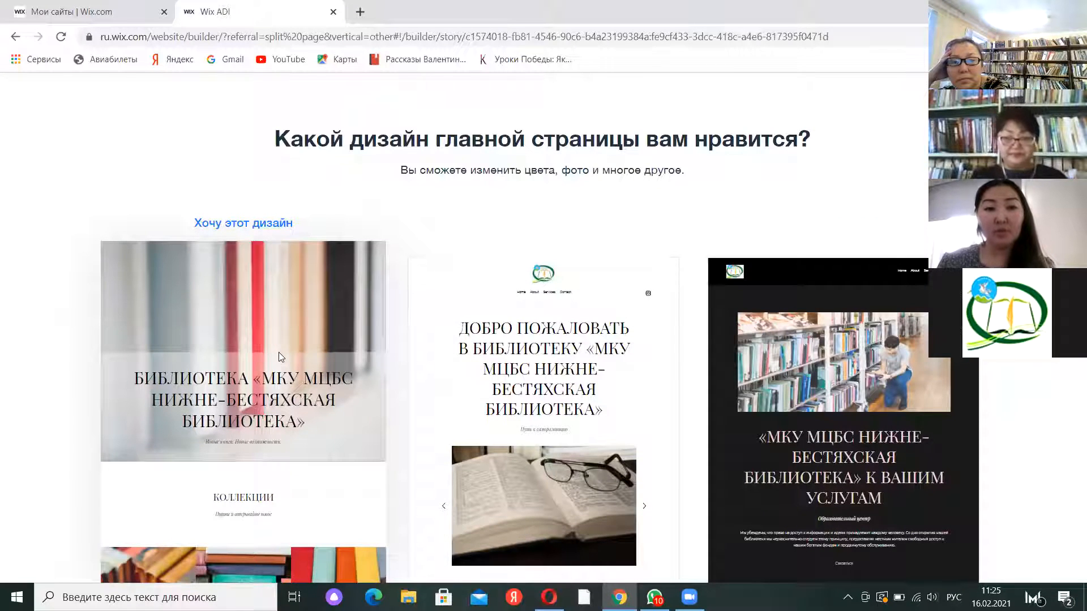
{"action": "left_click", "coordinate": [279, 352]}
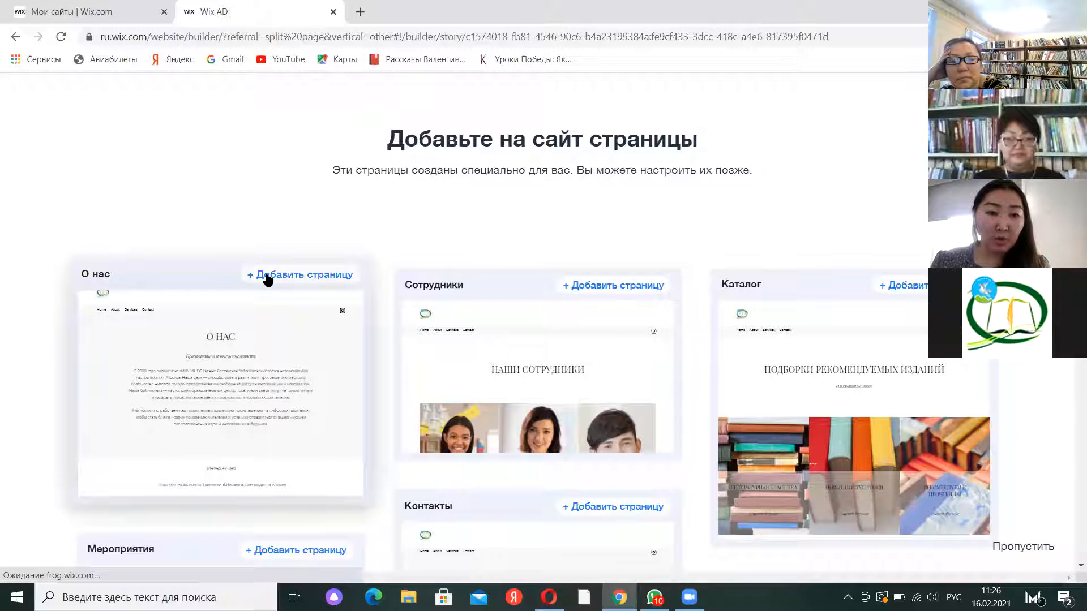
Step: Add the О нас, Сотрудники, Мероприятия and Контакты pages to the site and continue to the editor
{"action": "left_click", "coordinate": [338, 276]}
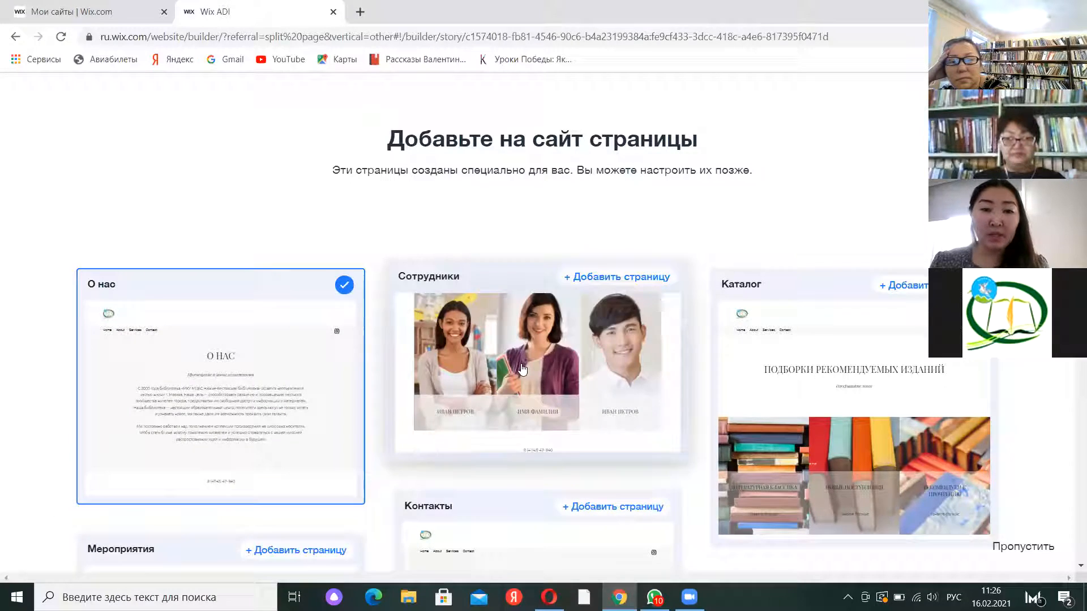
{"action": "left_click", "coordinate": [642, 278]}
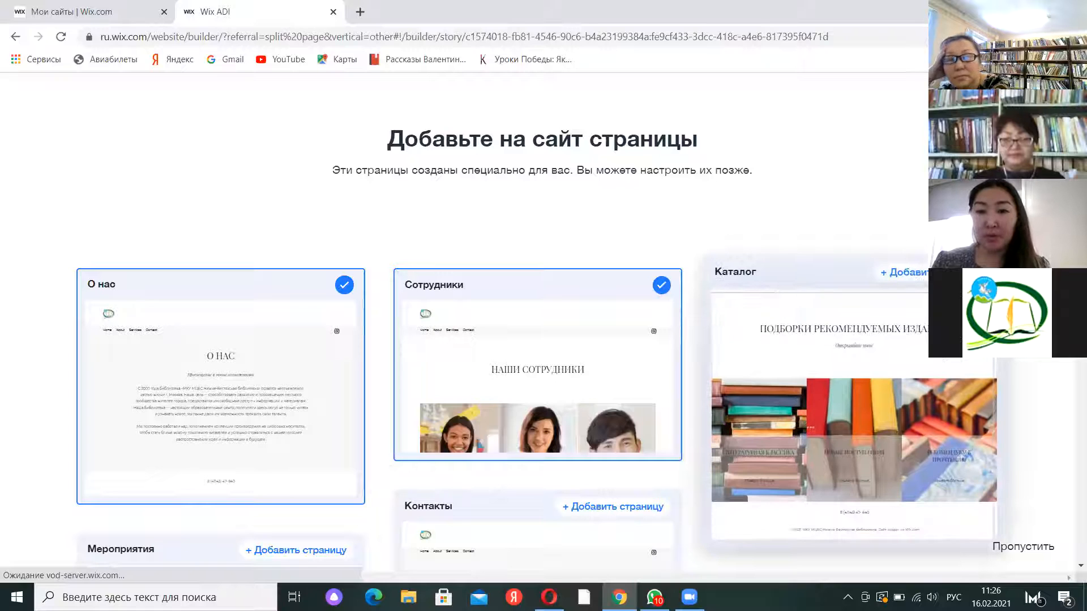
{"action": "scroll", "coordinate": [543, 340], "scroll_direction": "down", "scroll_amount": 3}
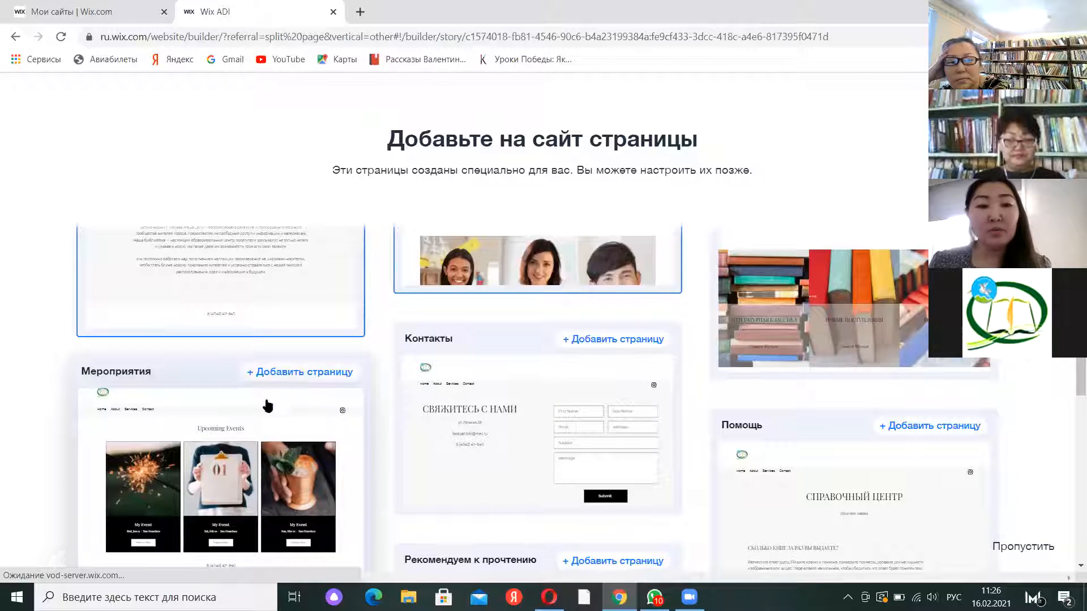
{"action": "left_click", "coordinate": [322, 371]}
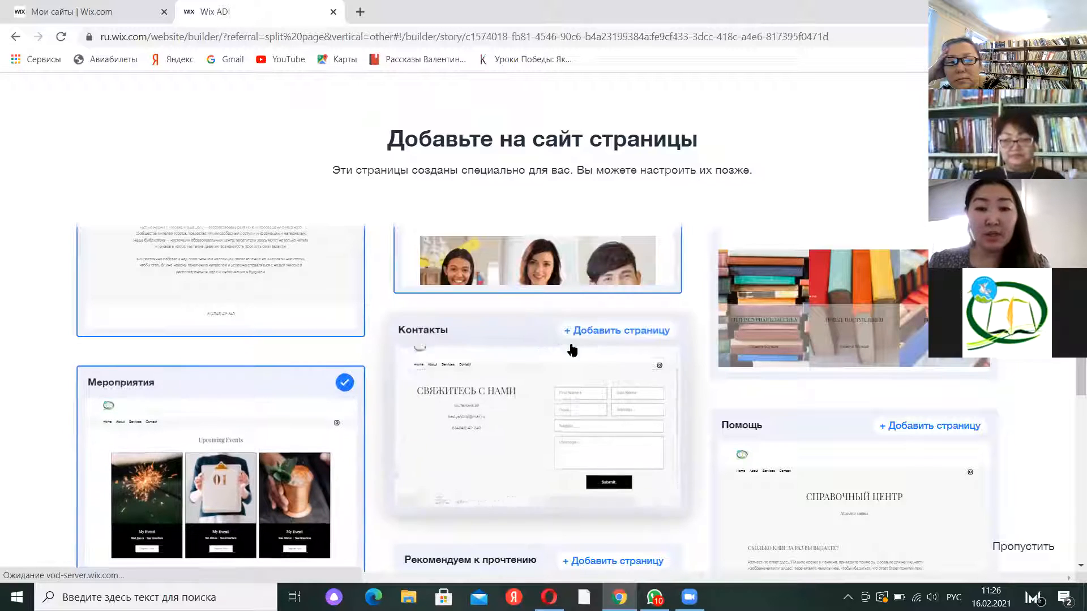
{"action": "left_click", "coordinate": [608, 334]}
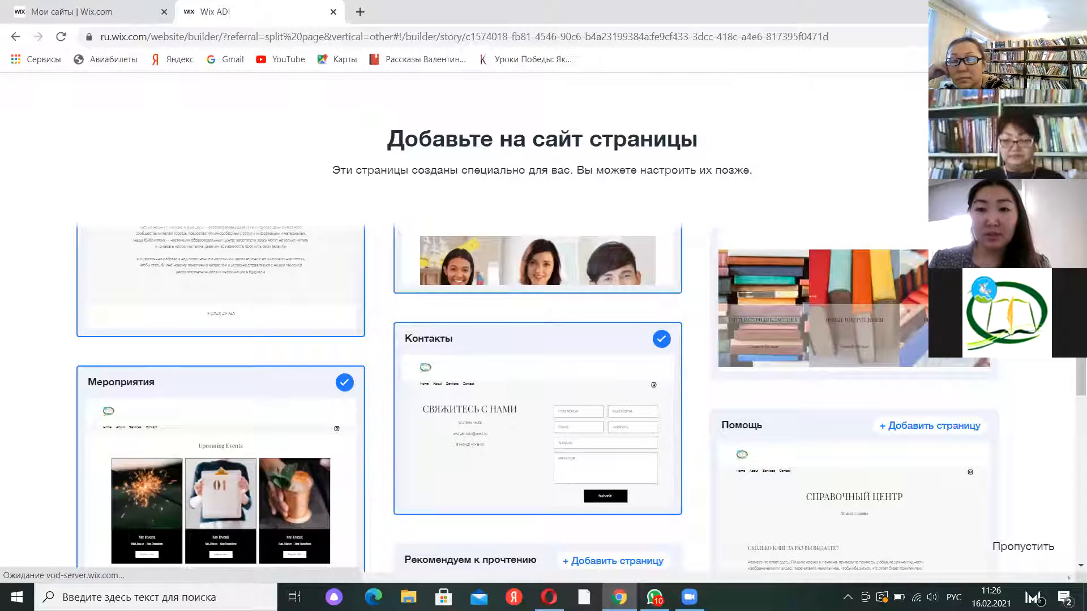
{"action": "scroll", "coordinate": [668, 287], "scroll_direction": "up", "scroll_amount": 3}
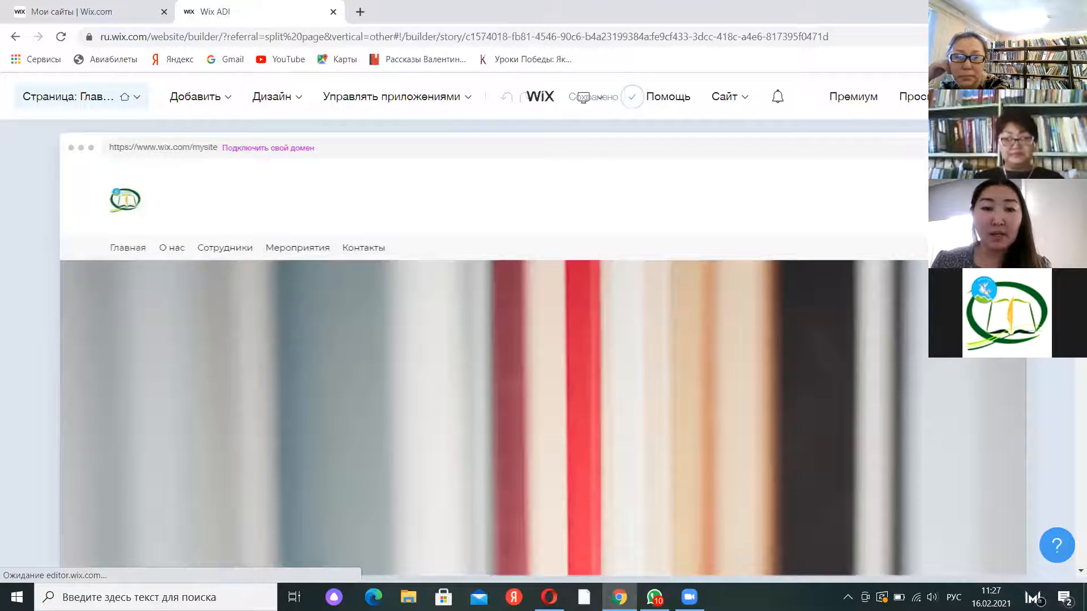
Step: Look over the header, page menu and welcome block of the generated home page
{"action": "scroll", "coordinate": [122, 235], "scroll_direction": "down", "scroll_amount": 5}
{"action": "scroll", "coordinate": [709, 326], "scroll_direction": "down", "scroll_amount": 1}
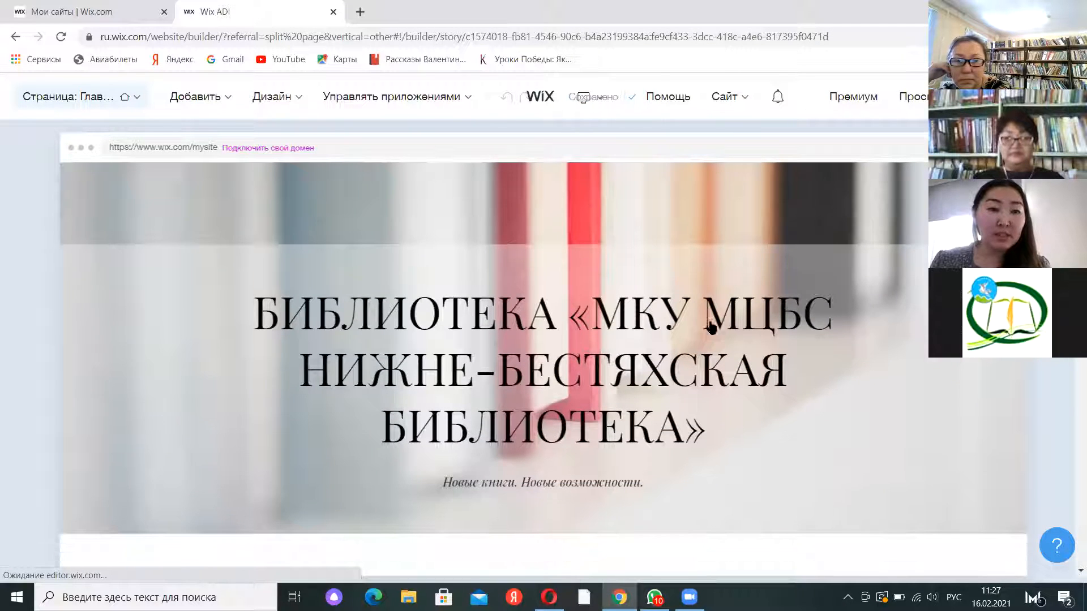
{"action": "scroll", "coordinate": [117, 231], "scroll_direction": "up", "scroll_amount": 6}
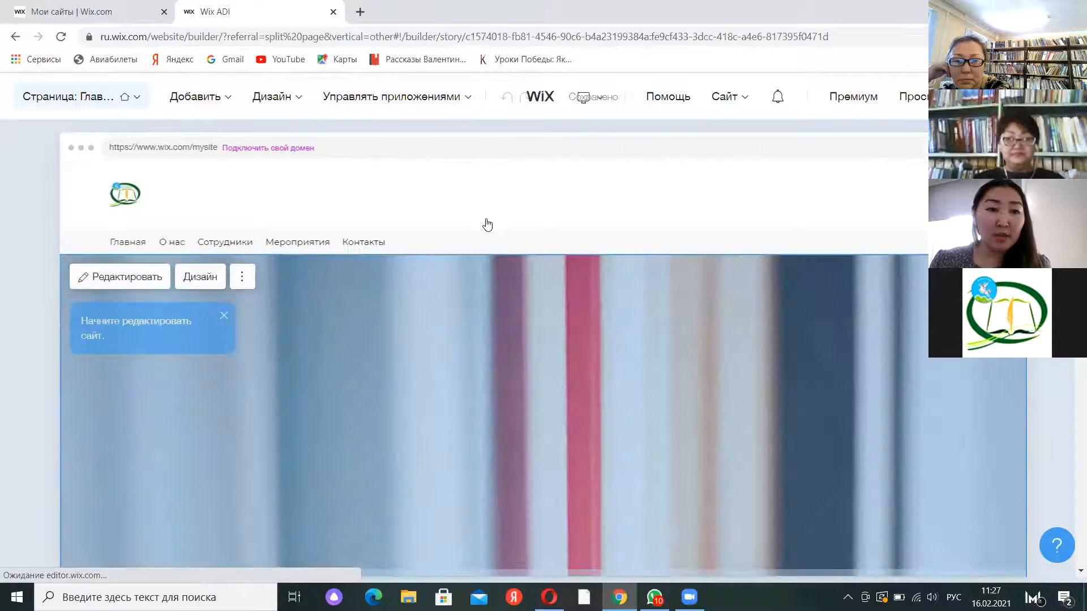
{"action": "left_click", "coordinate": [119, 181]}
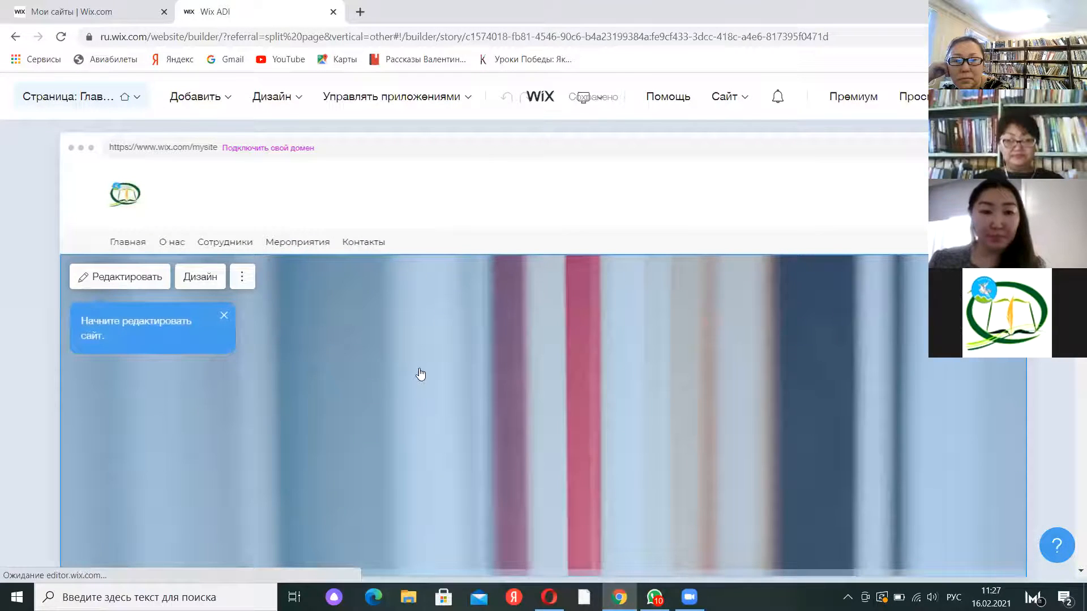
{"action": "scroll", "coordinate": [418, 371], "scroll_direction": "down", "scroll_amount": 2}
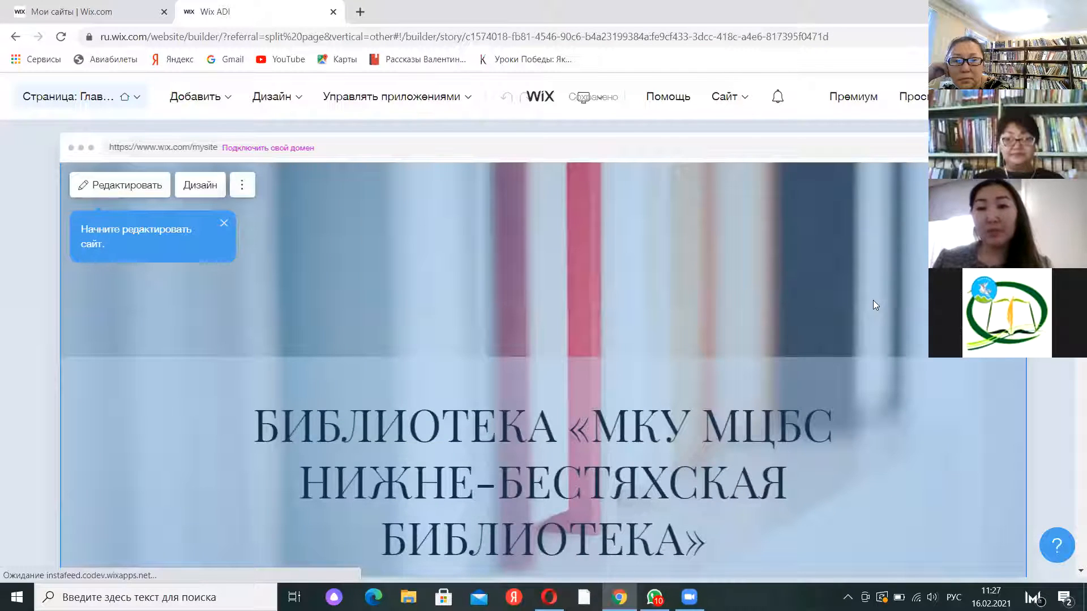
{"action": "scroll", "coordinate": [873, 300], "scroll_direction": "down", "scroll_amount": 1}
{"action": "scroll", "coordinate": [873, 300], "scroll_direction": "down", "scroll_amount": 2}
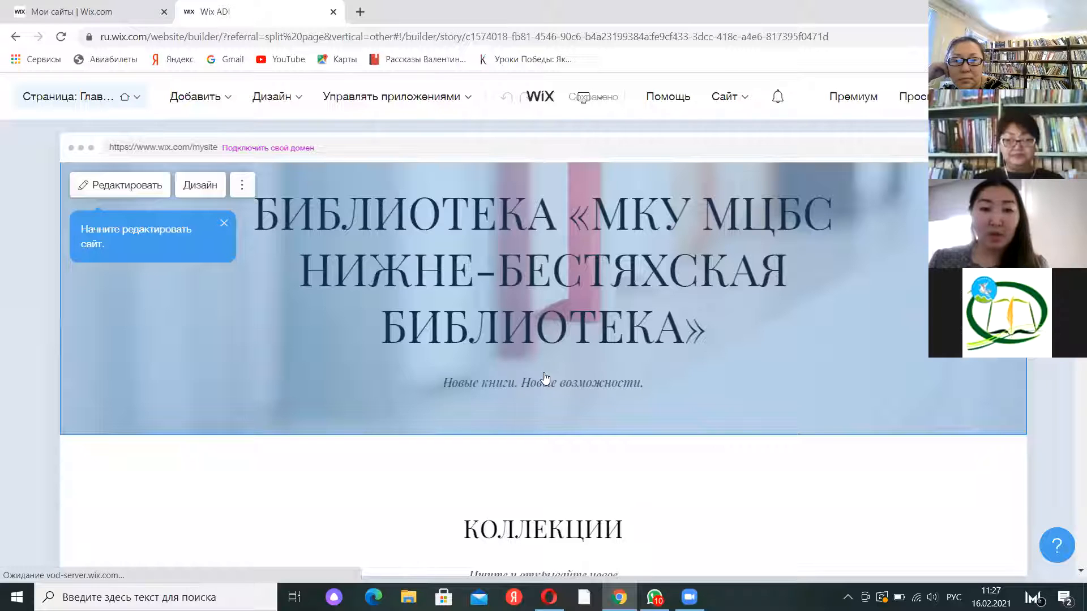
Step: Open the welcome block for editing and examine the Коллекции and Часы работы blocks further down the home page
{"action": "left_click", "coordinate": [593, 387]}
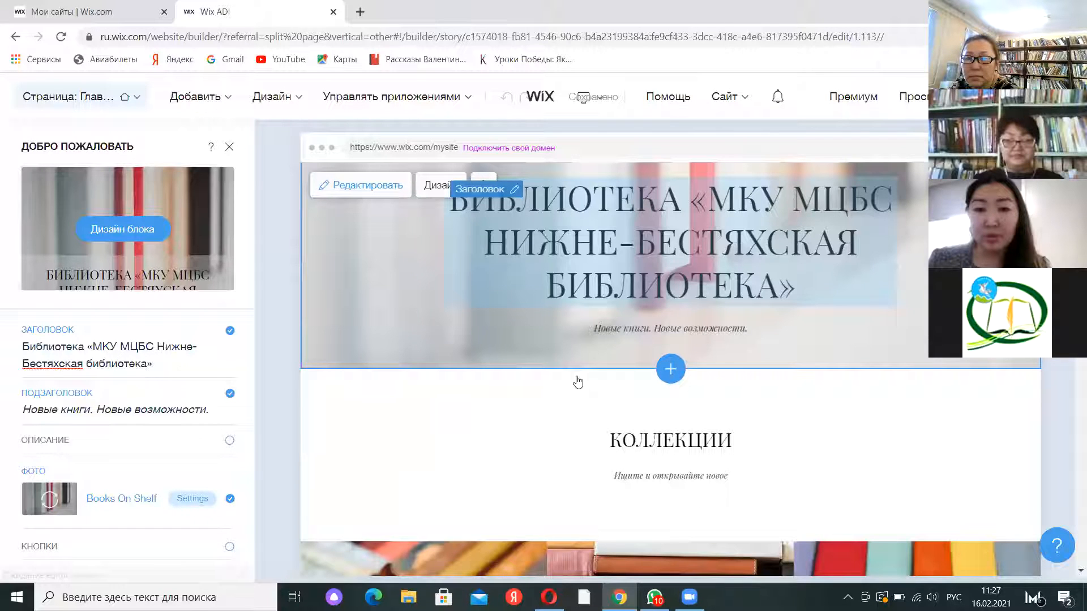
{"action": "scroll", "coordinate": [510, 413], "scroll_direction": "down", "scroll_amount": 5}
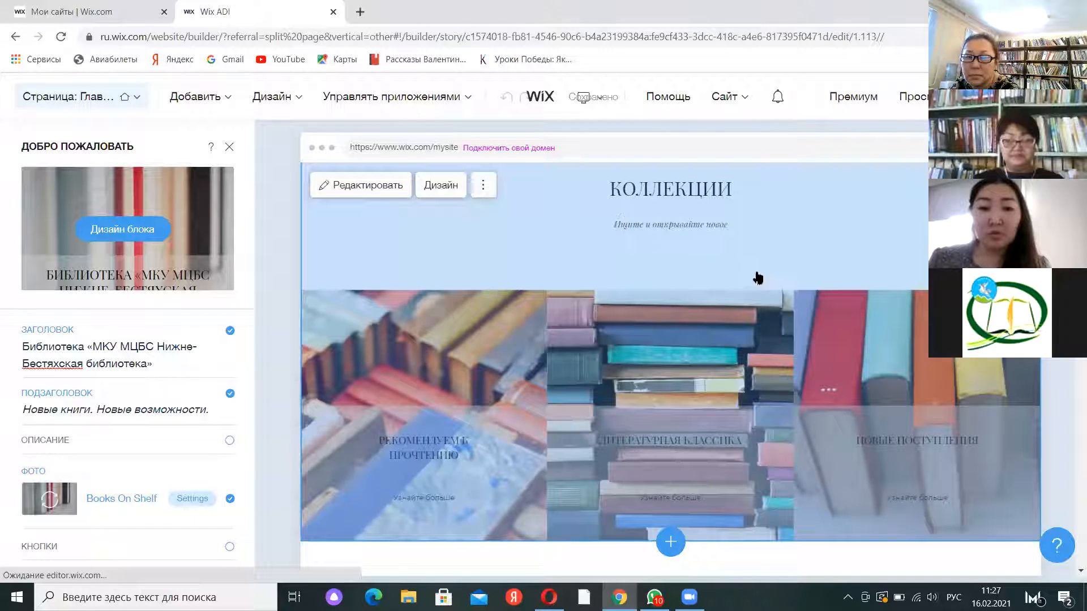
{"action": "scroll", "coordinate": [759, 277], "scroll_direction": "down", "scroll_amount": 5}
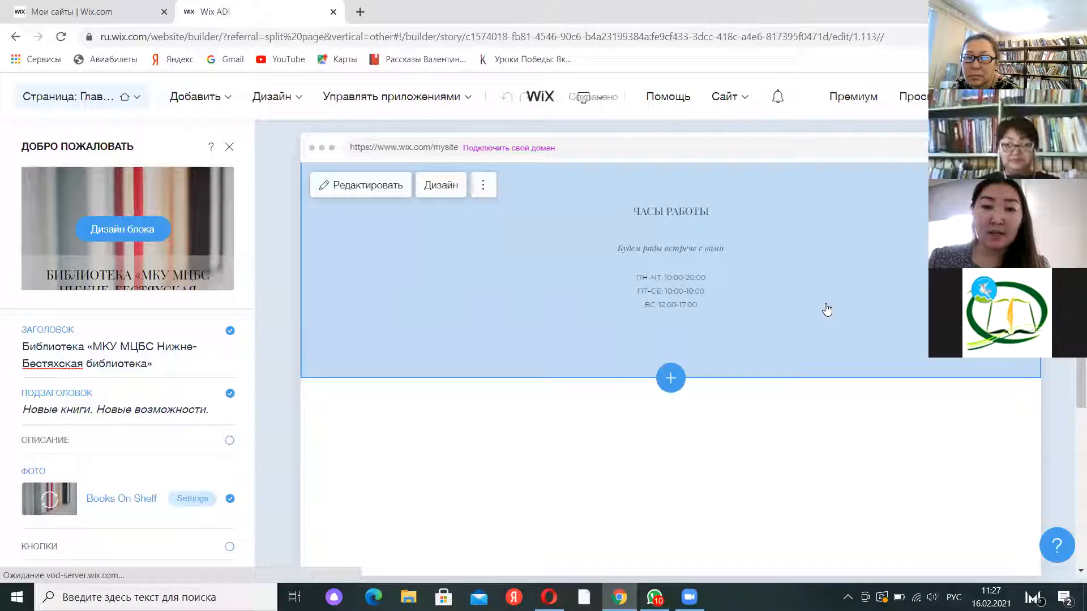
{"action": "scroll", "coordinate": [826, 309], "scroll_direction": "down", "scroll_amount": 3}
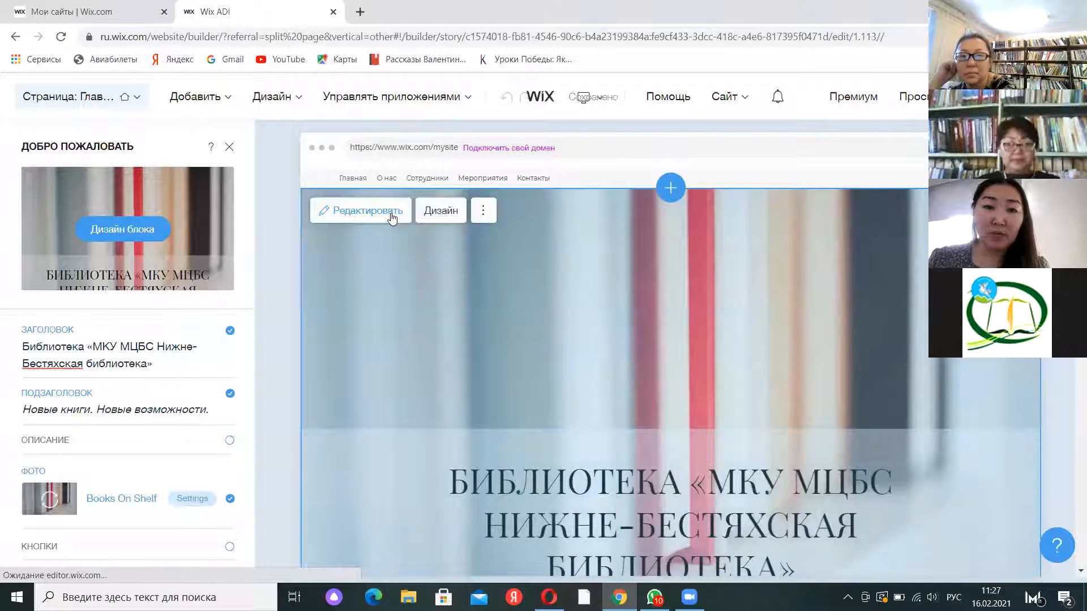
{"action": "scroll", "coordinate": [391, 214], "scroll_direction": "down", "scroll_amount": 5}
{"action": "scroll", "coordinate": [898, 287], "scroll_direction": "up", "scroll_amount": 5}
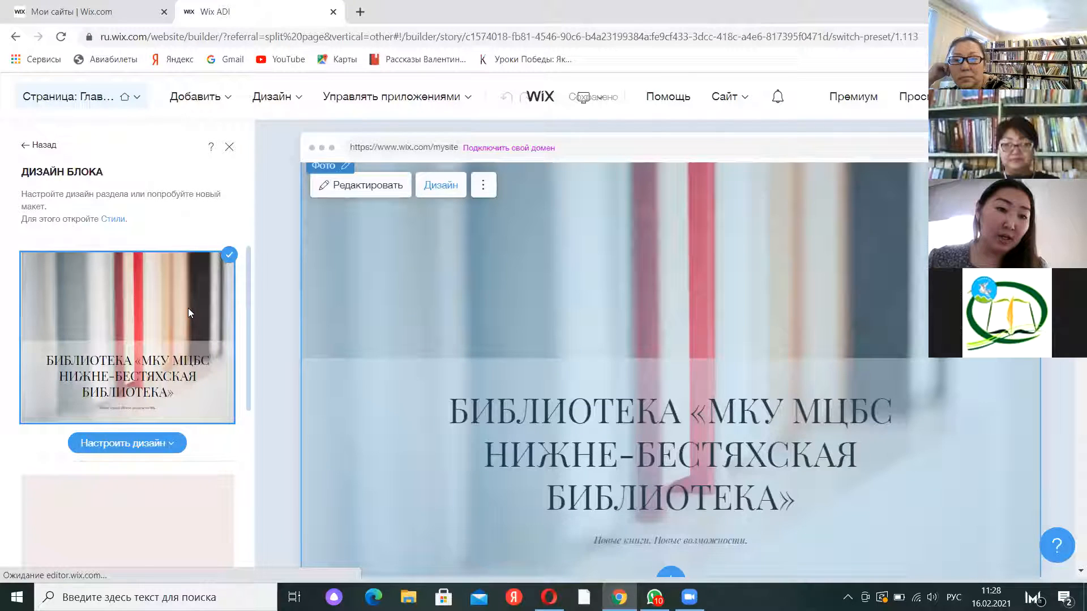
Step: Apply the recommended design with the title above the bookshelf photo to the welcome block and check the page
{"action": "scroll", "coordinate": [188, 308], "scroll_direction": "down", "scroll_amount": 2}
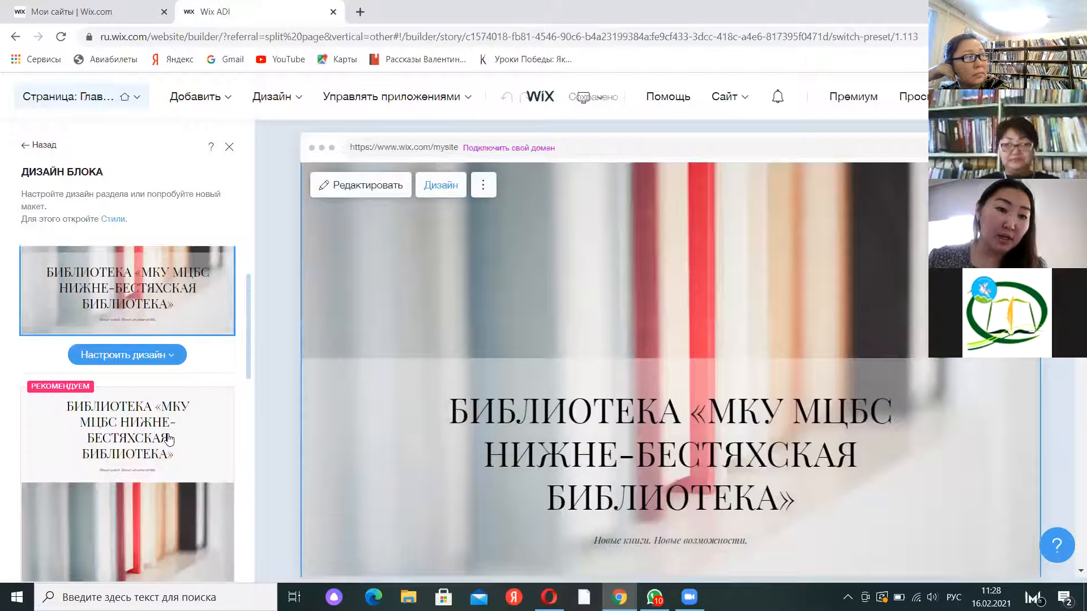
{"action": "left_click", "coordinate": [168, 439]}
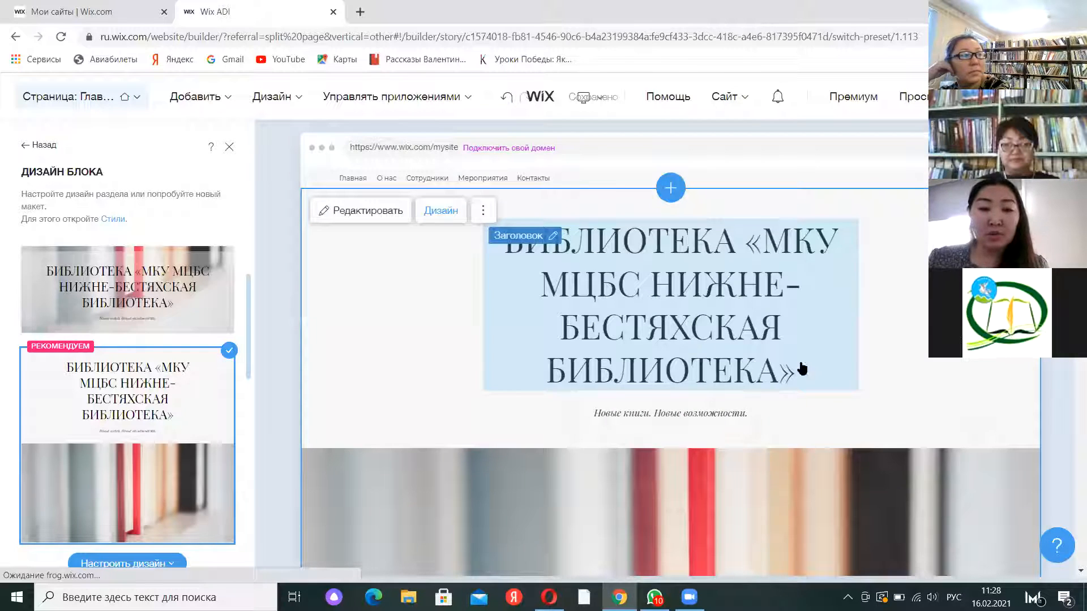
{"action": "scroll", "coordinate": [802, 369], "scroll_direction": "down", "scroll_amount": 5}
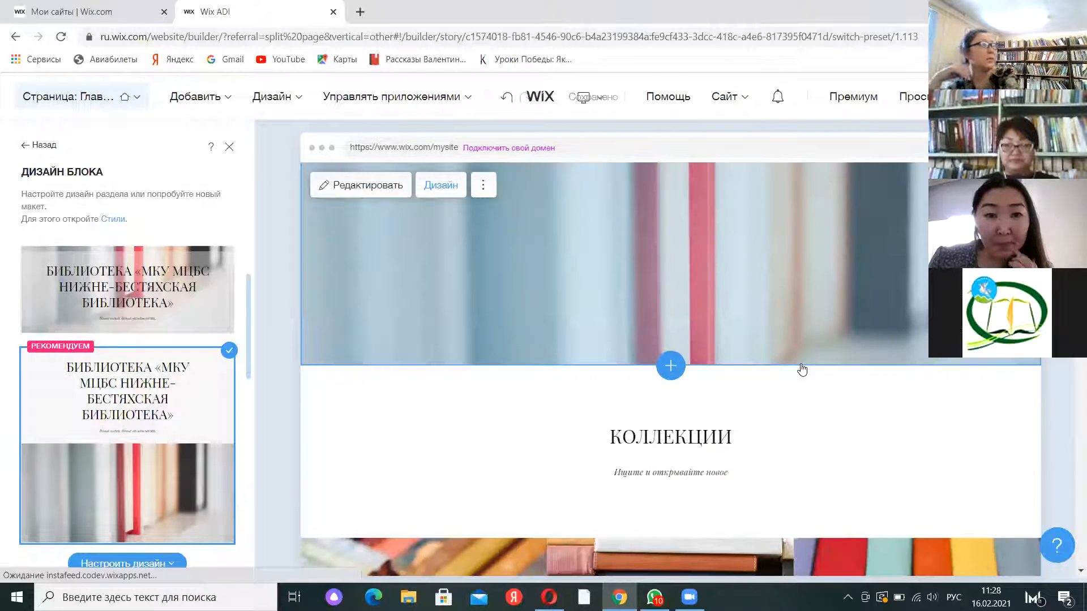
{"action": "scroll", "coordinate": [690, 306], "scroll_direction": "down", "scroll_amount": 5}
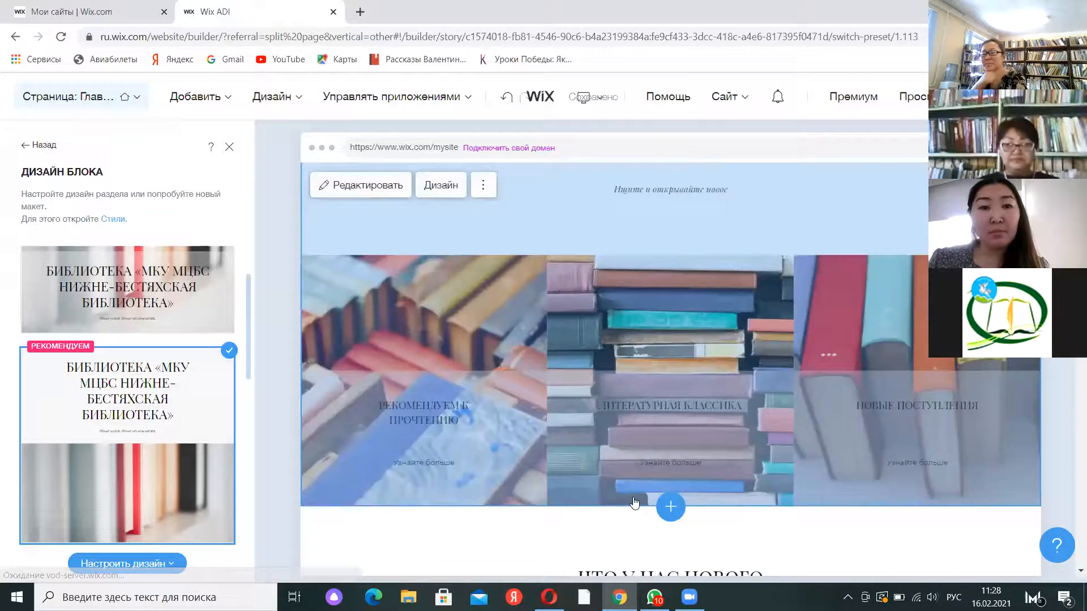
{"action": "scroll", "coordinate": [635, 502], "scroll_direction": "up", "scroll_amount": 10}
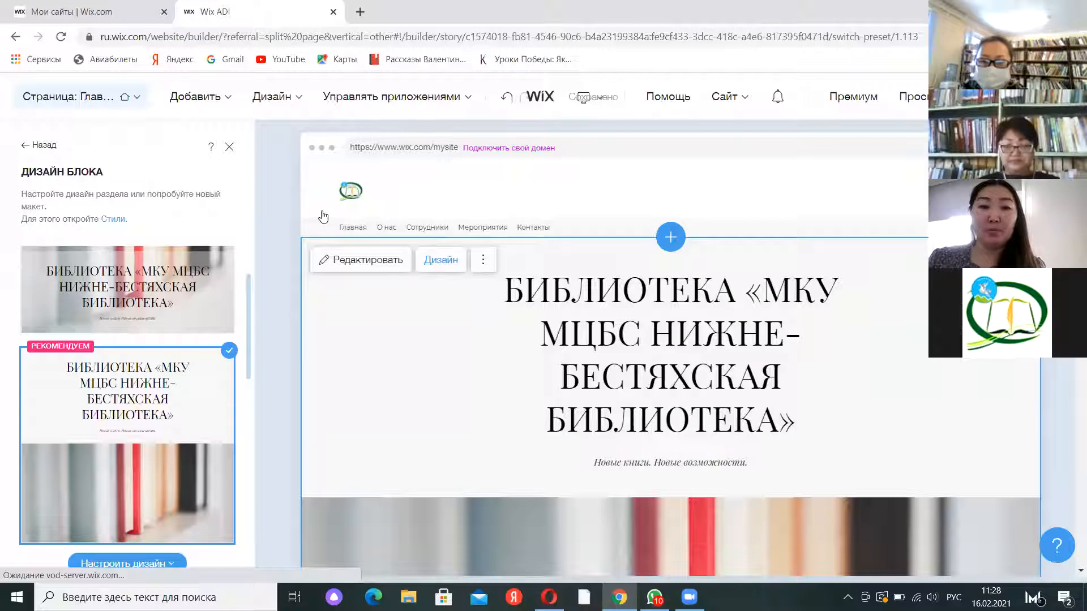
Step: Open the site header's design options and examine the available header layouts alongside the home page
{"action": "left_click", "coordinate": [380, 231]}
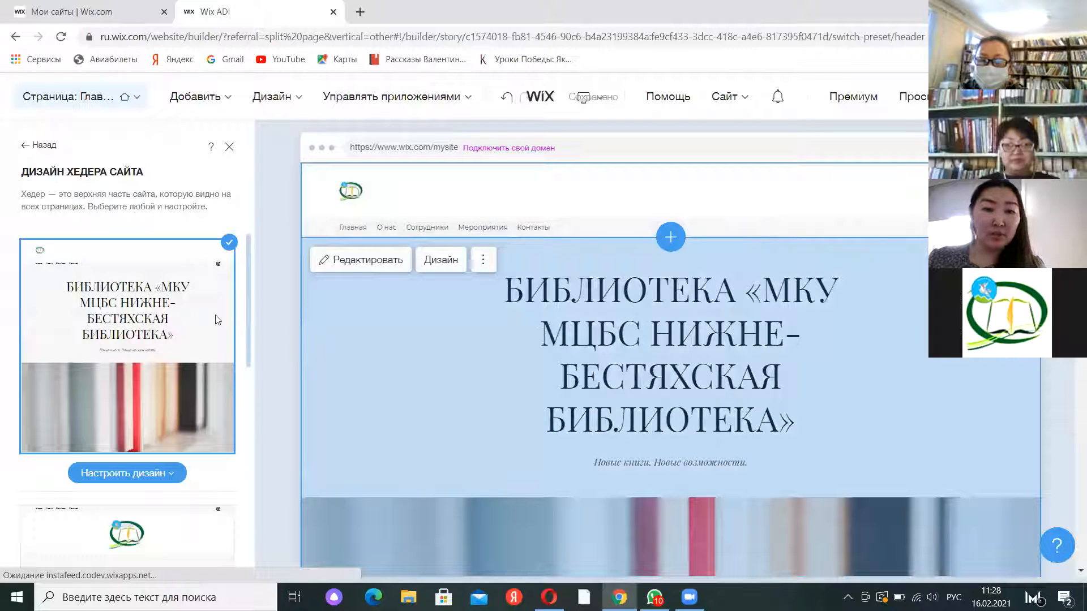
{"action": "scroll", "coordinate": [215, 317], "scroll_direction": "down", "scroll_amount": 8}
{"action": "scroll", "coordinate": [412, 161], "scroll_direction": "down", "scroll_amount": 2}
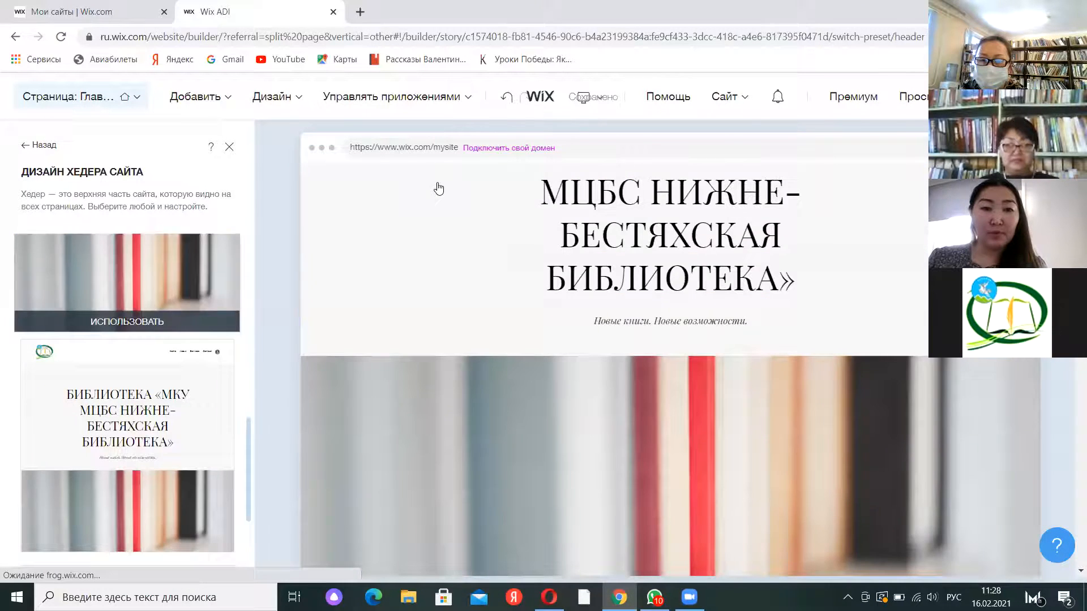
{"action": "scroll", "coordinate": [407, 218], "scroll_direction": "up", "scroll_amount": 3}
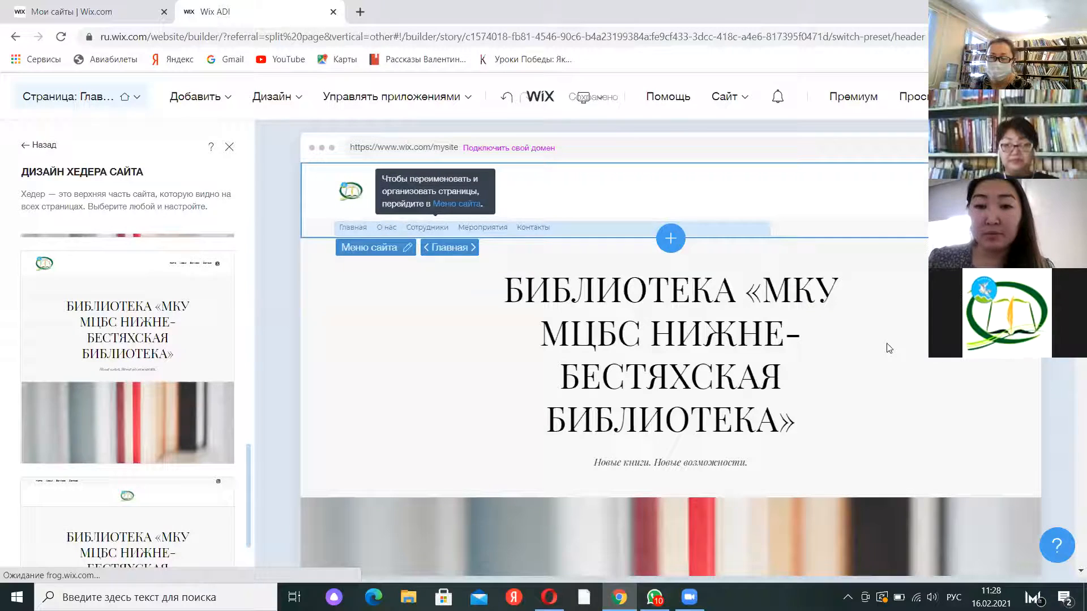
{"action": "scroll", "coordinate": [889, 359], "scroll_direction": "down", "scroll_amount": 10}
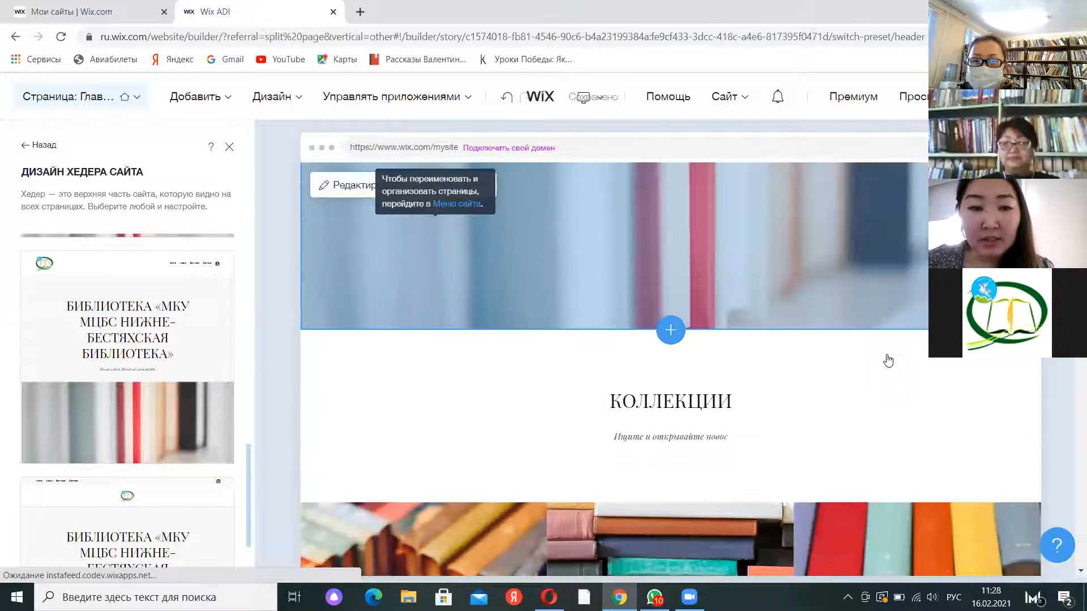
{"action": "scroll", "coordinate": [891, 356], "scroll_direction": "down", "scroll_amount": 5}
{"action": "scroll", "coordinate": [892, 356], "scroll_direction": "up", "scroll_amount": 6}
{"action": "scroll", "coordinate": [671, 363], "scroll_direction": "up", "scroll_amount": 9}
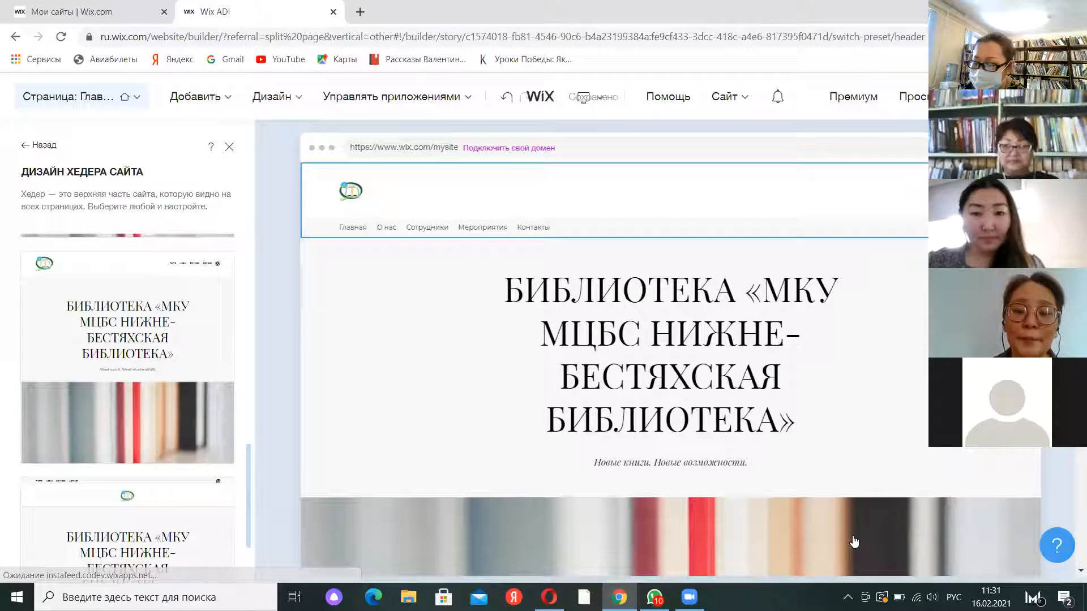
Step: Close the browser tab with the site editor and confirm leaving the site
{"action": "mouse_move", "coordinate": [415, 337]}
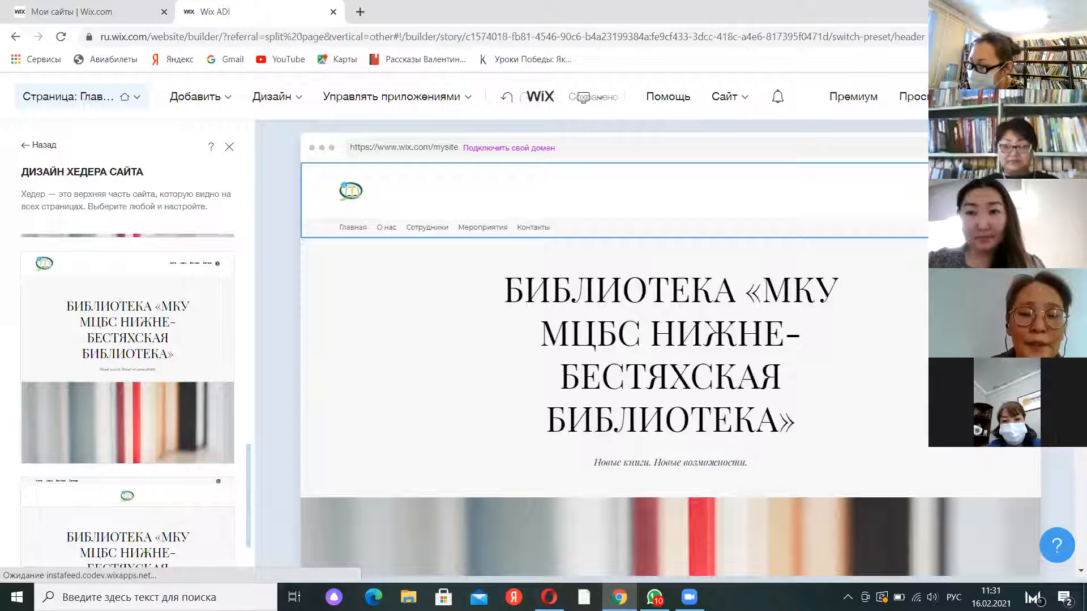
{"action": "key", "text": "ctrl+w"}
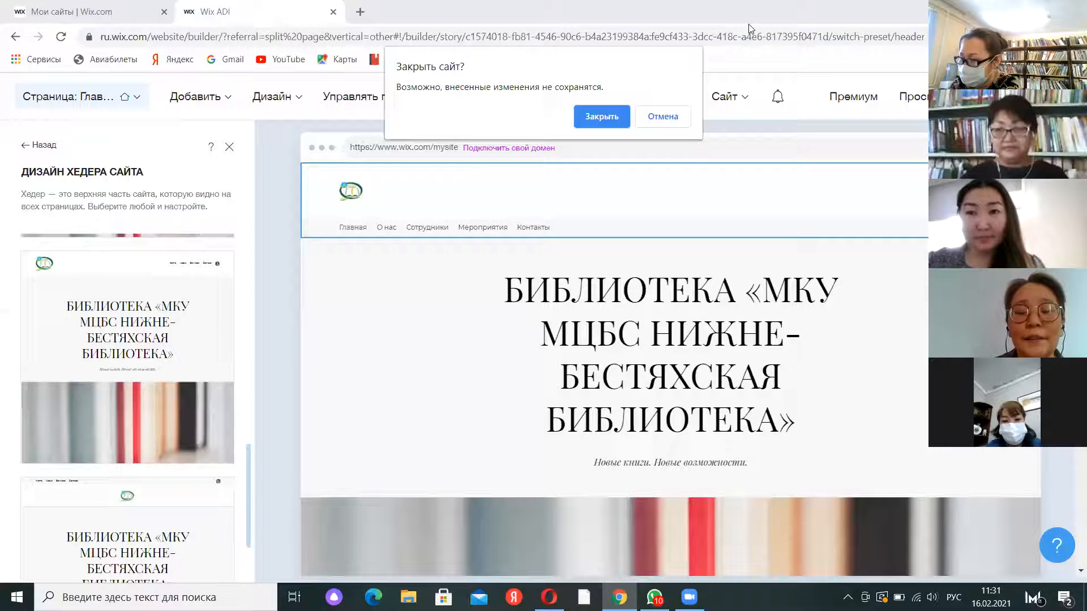
{"action": "key", "text": "Return"}
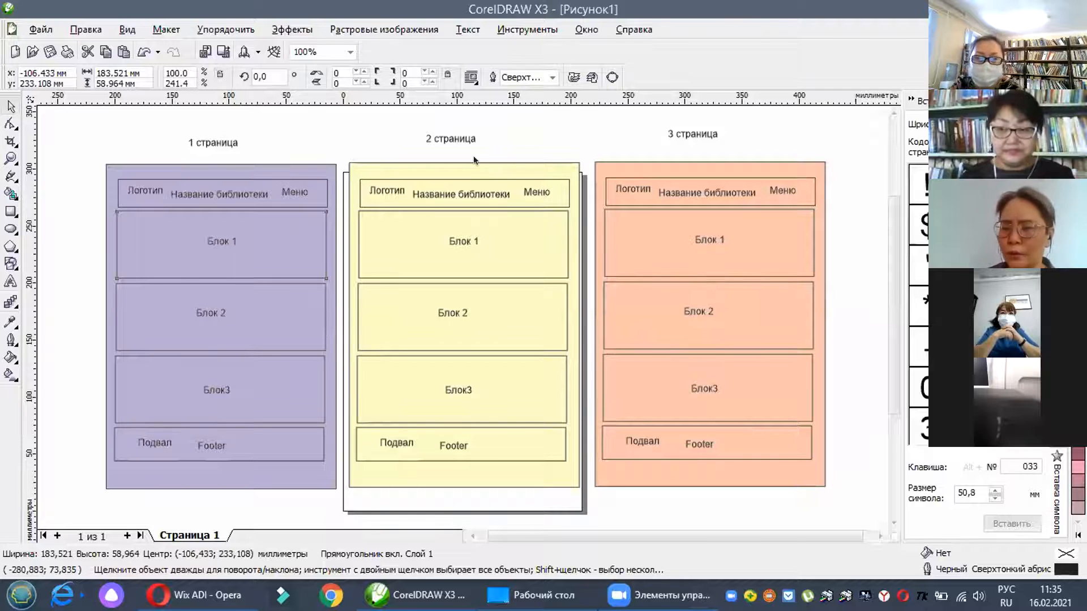
{"action": "left_click", "coordinate": [137, 196]}
{"action": "double_click", "coordinate": [142, 191]}
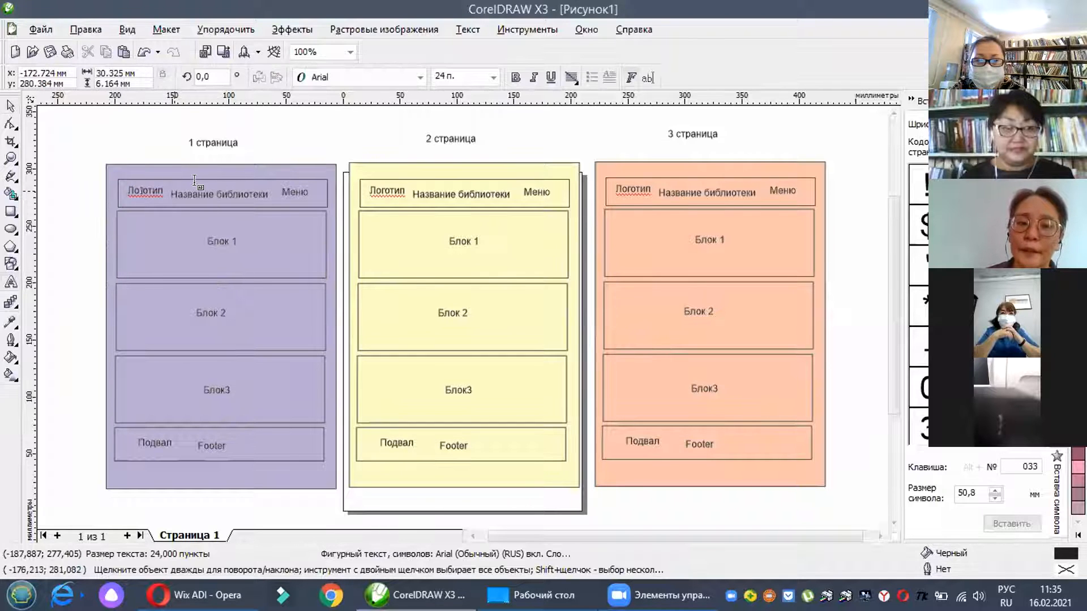
{"action": "left_click", "coordinate": [208, 180]}
{"action": "left_click", "coordinate": [9, 103]}
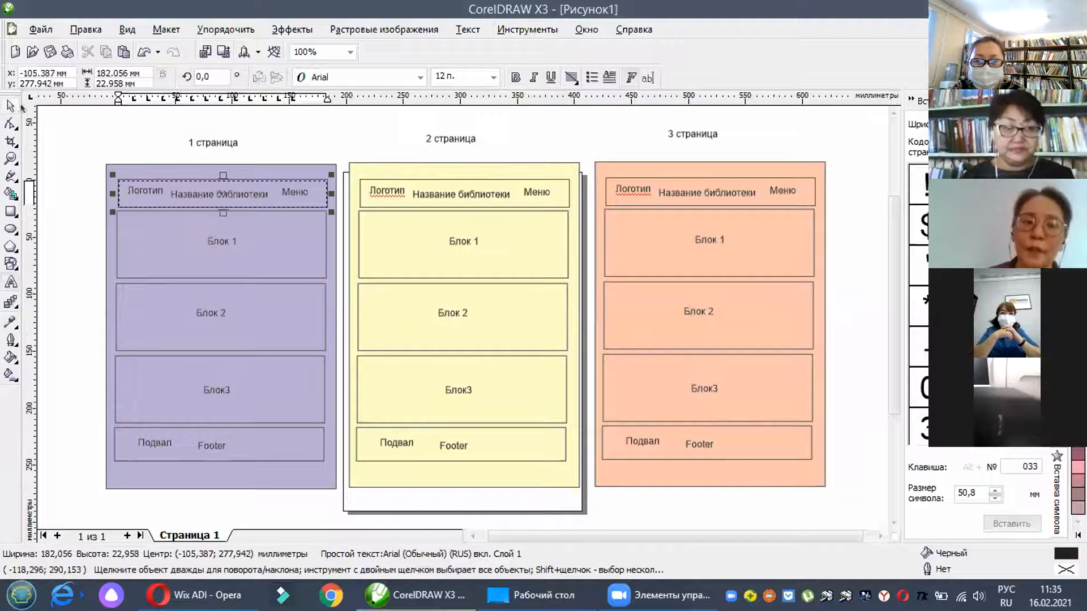
Step: Undo the text frame made from the first page scheme's header rectangle and select that rectangle
{"action": "left_click", "coordinate": [144, 53]}
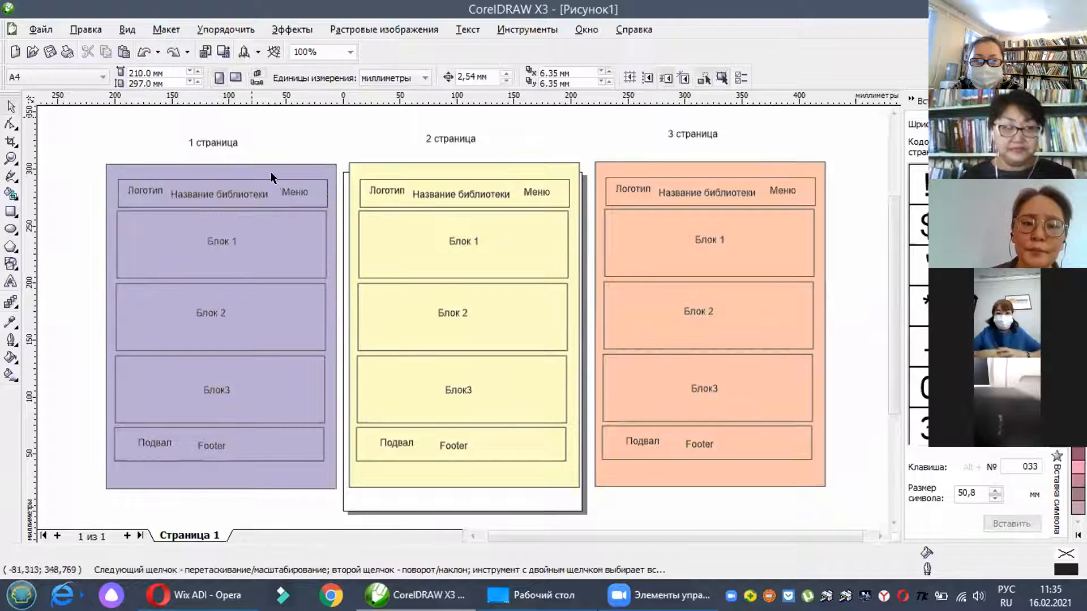
{"action": "left_click", "coordinate": [242, 207]}
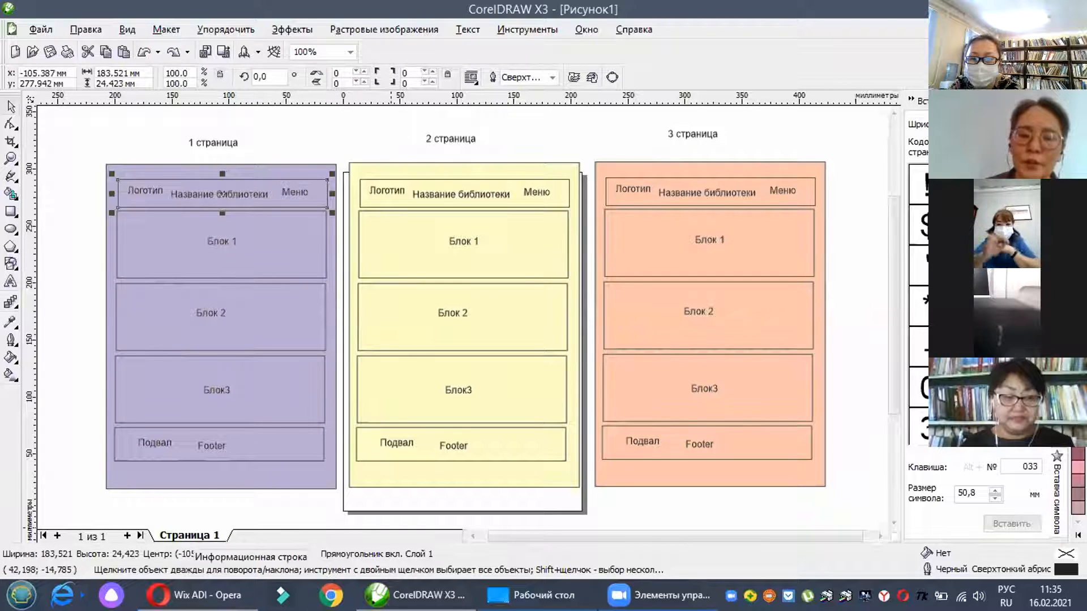
Step: Switch to the Wix editor in Opera and examine the site header with its logo, library name and menu
{"action": "key", "text": "alt+Tab"}
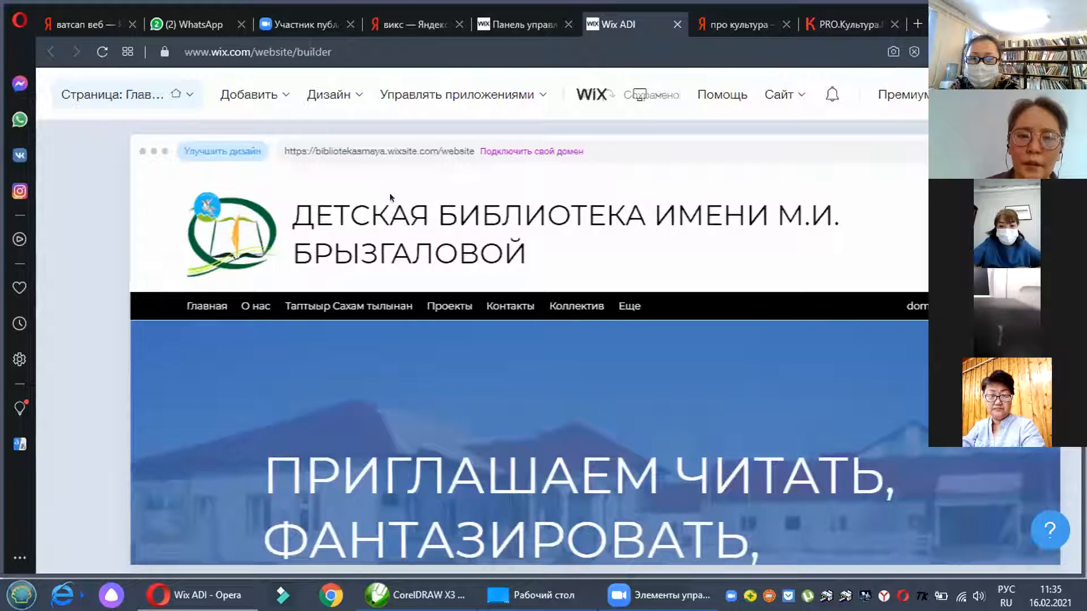
{"action": "left_click", "coordinate": [390, 198]}
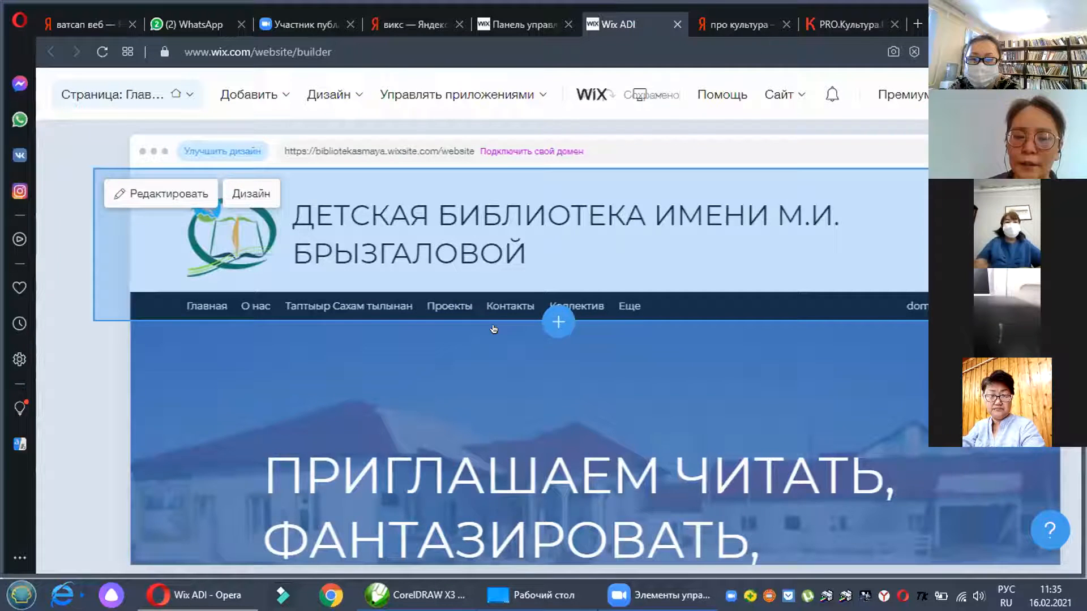
{"action": "scroll", "coordinate": [498, 332], "scroll_direction": "down", "scroll_amount": 5}
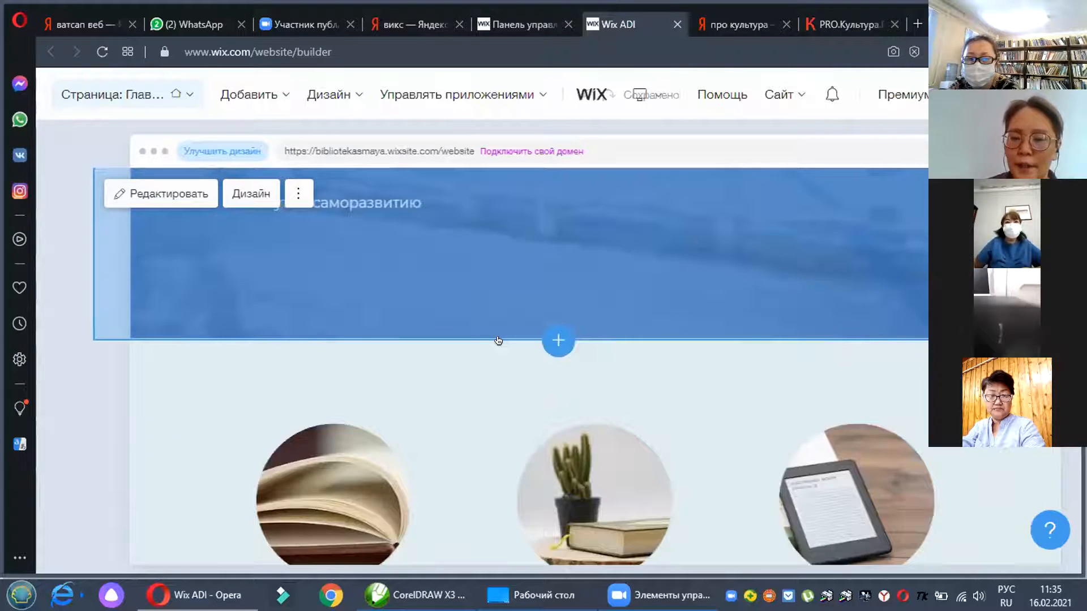
{"action": "scroll", "coordinate": [498, 341], "scroll_direction": "up", "scroll_amount": 5}
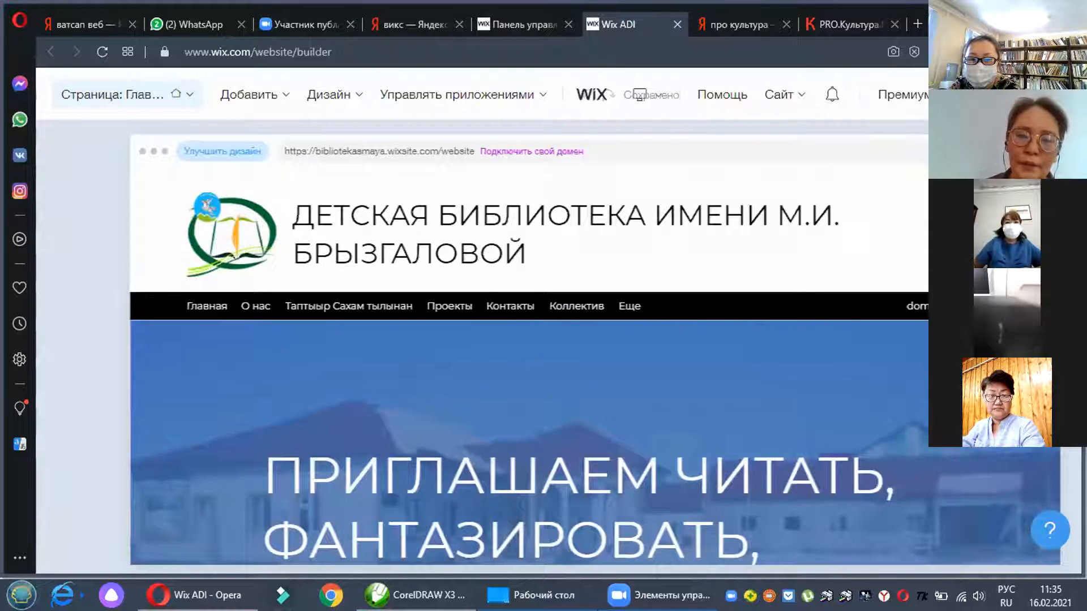
Step: Switch to CorelDRAW and select the Блок 1 rectangle in the 1 страница scheme
{"action": "left_click", "coordinate": [415, 595]}
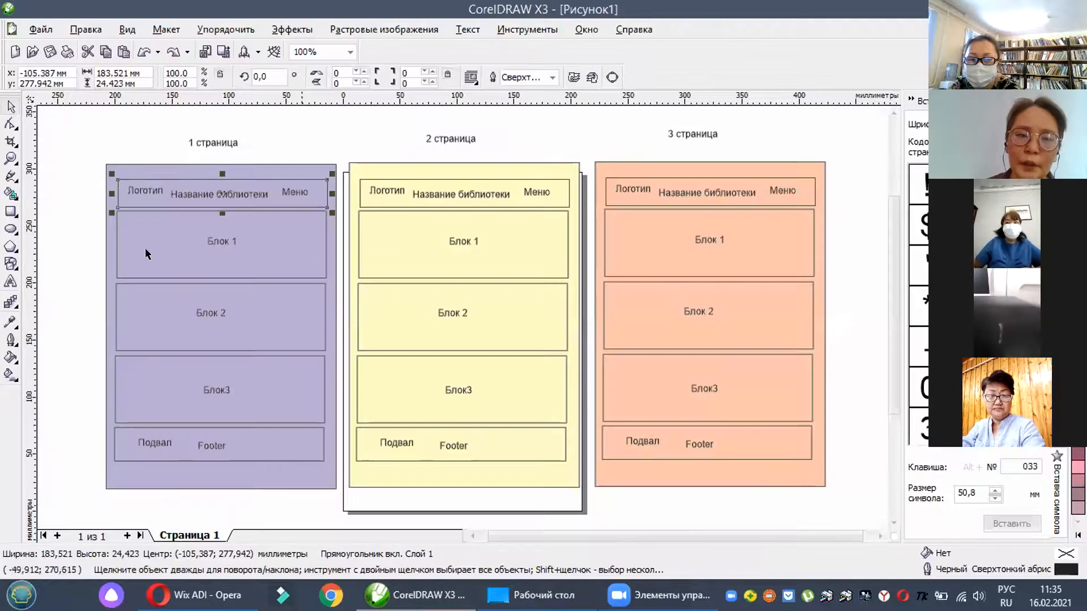
{"action": "left_click", "coordinate": [134, 145]}
{"action": "scroll", "coordinate": [461, 315], "scroll_direction": "up", "scroll_amount": 1}
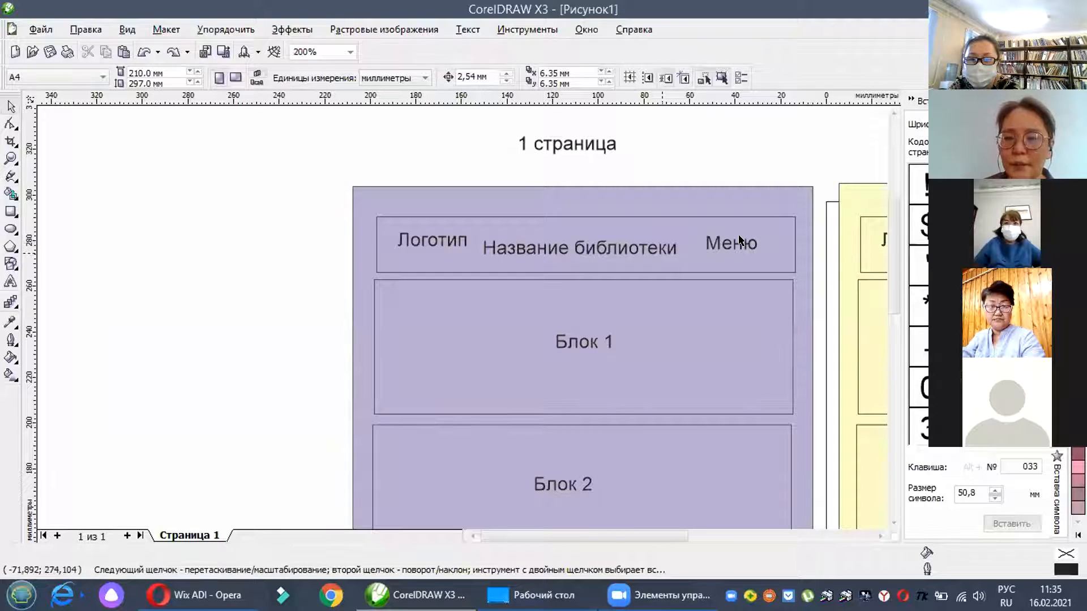
{"action": "left_click", "coordinate": [599, 362]}
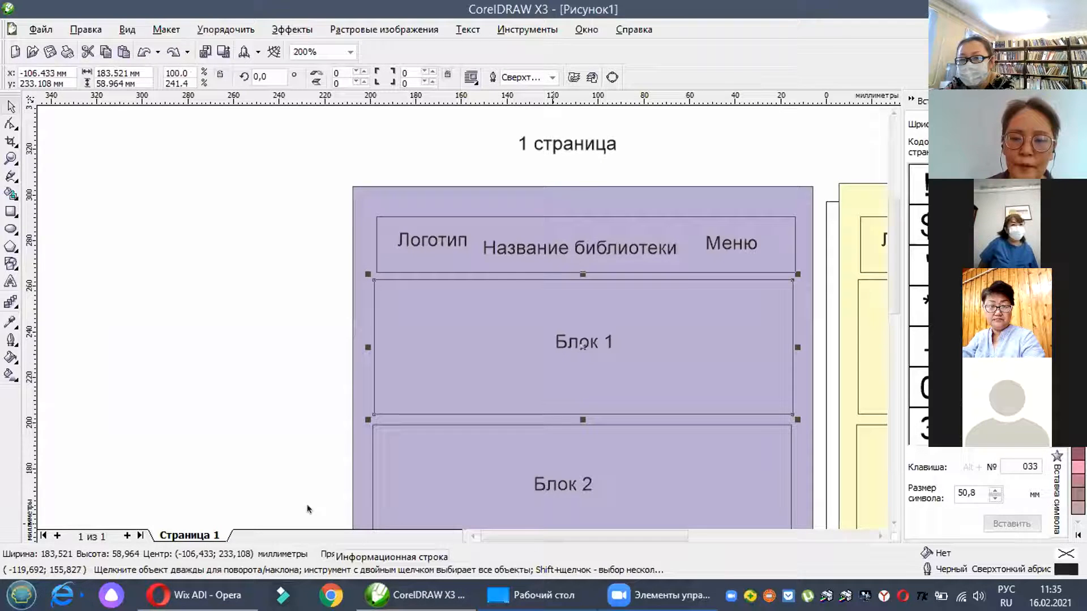
Step: Switch to the Wix editor in Opera and examine the welcome block under the site menu
{"action": "key", "text": "alt+Tab"}
{"action": "scroll", "coordinate": [430, 458], "scroll_direction": "down", "scroll_amount": 7}
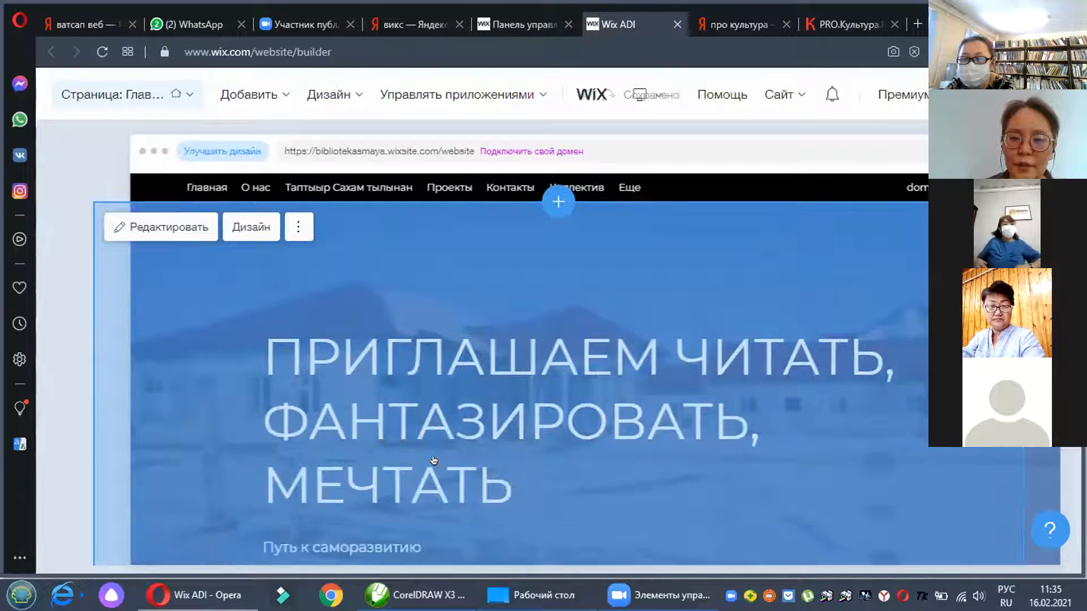
{"action": "scroll", "coordinate": [442, 429], "scroll_direction": "up", "scroll_amount": 3}
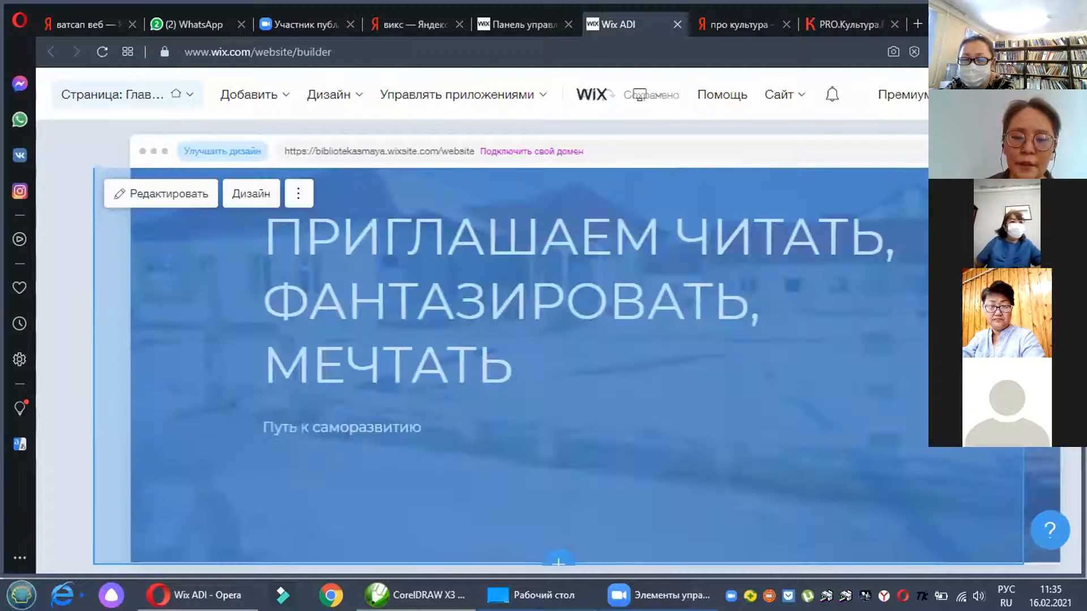
Step: Switch to CorelDRAW and select the Блок 2 rectangle in the 1 страница scheme
{"action": "key", "text": "alt+Tab"}
{"action": "scroll", "coordinate": [456, 311], "scroll_direction": "down", "scroll_amount": 3}
{"action": "scroll", "coordinate": [470, 309], "scroll_direction": "up", "scroll_amount": 3}
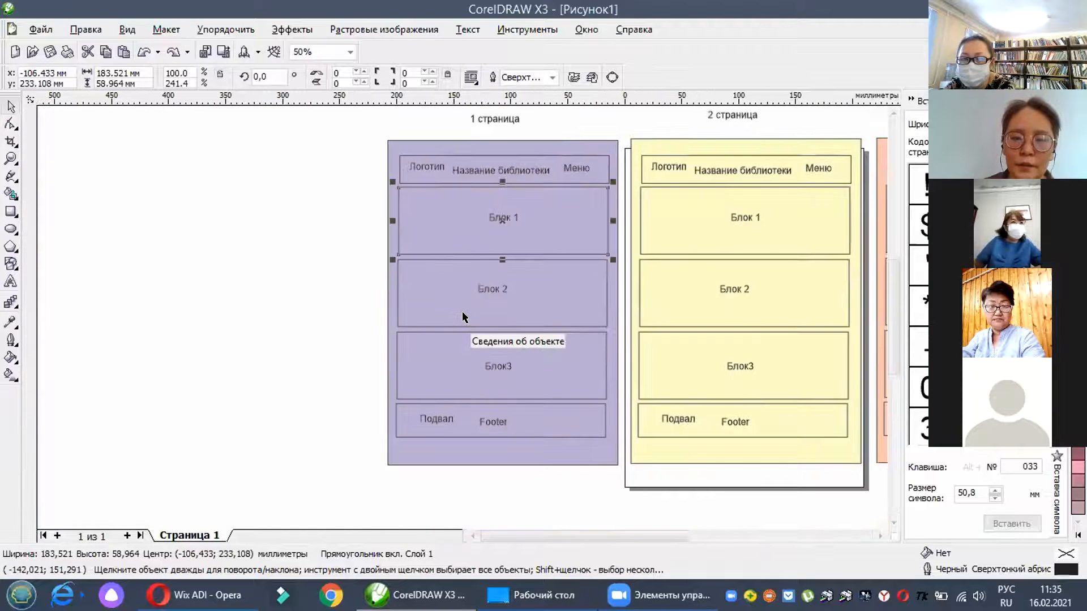
{"action": "scroll", "coordinate": [462, 317], "scroll_direction": "up", "scroll_amount": 3}
{"action": "scroll", "coordinate": [461, 316], "scroll_direction": "down", "scroll_amount": 1}
{"action": "left_click", "coordinate": [476, 306]}
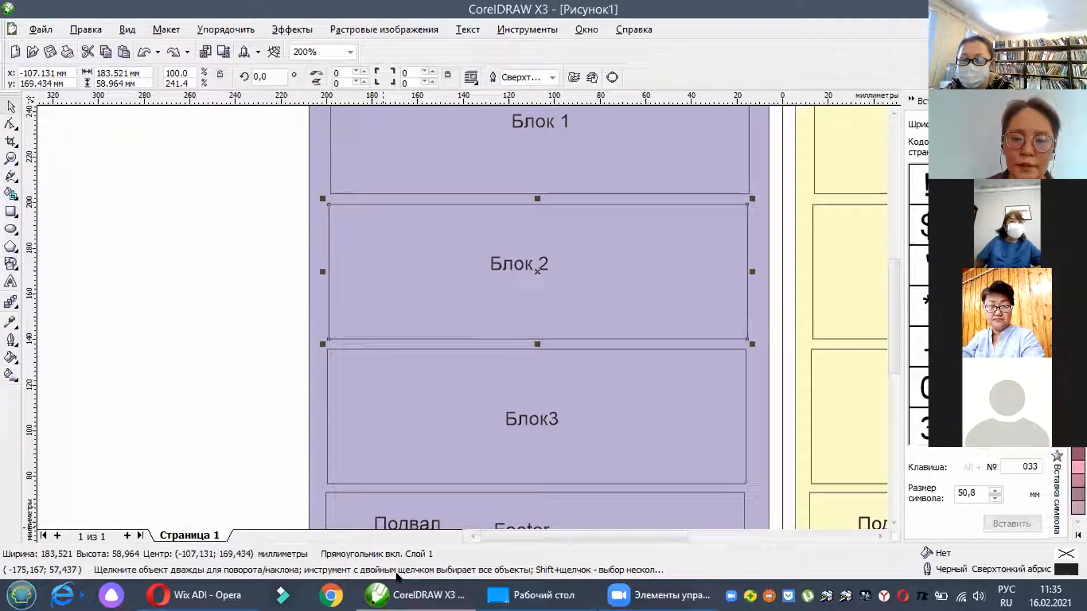
Step: Switch to the Wix editor in Opera and examine the home page blocks below the welcome block down to the footer
{"action": "key", "text": "alt+Tab"}
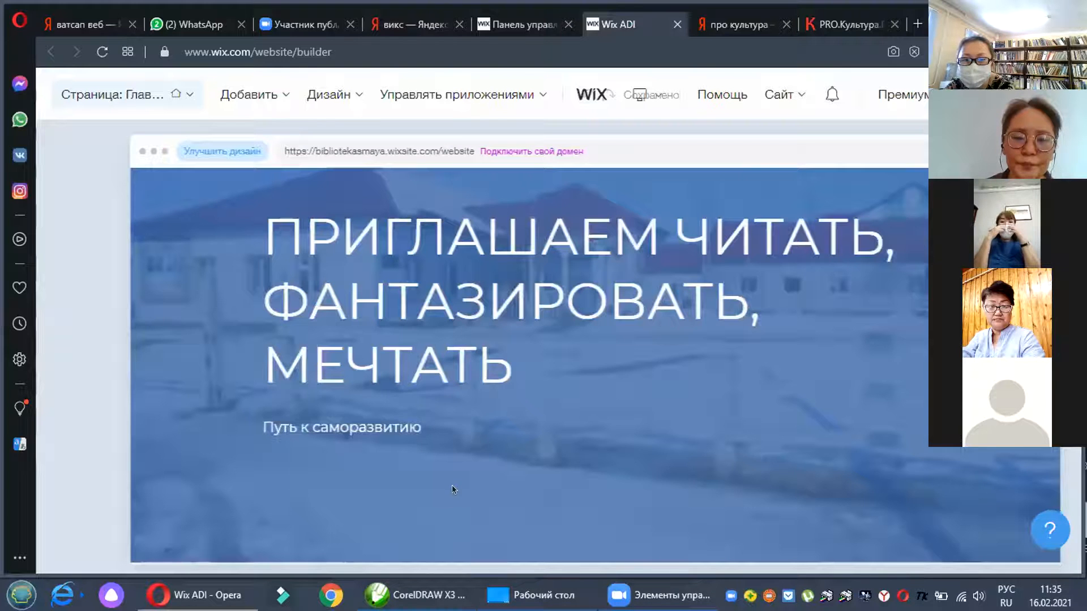
{"action": "scroll", "coordinate": [480, 409], "scroll_direction": "down", "scroll_amount": 3}
{"action": "scroll", "coordinate": [468, 403], "scroll_direction": "down", "scroll_amount": 4}
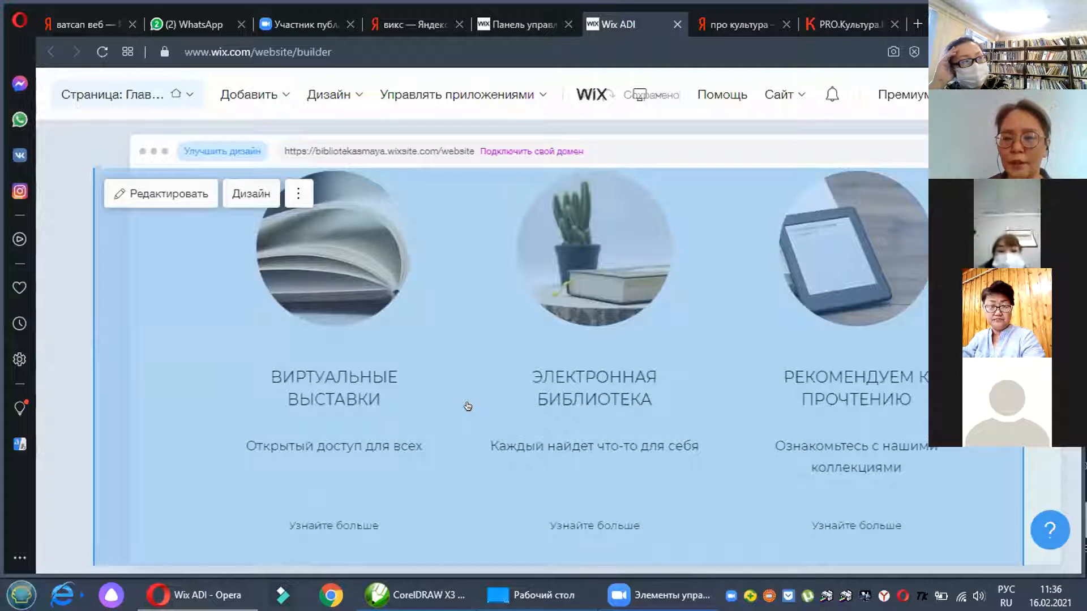
{"action": "scroll", "coordinate": [467, 406], "scroll_direction": "down", "scroll_amount": 1}
{"action": "scroll", "coordinate": [467, 406], "scroll_direction": "down", "scroll_amount": 4}
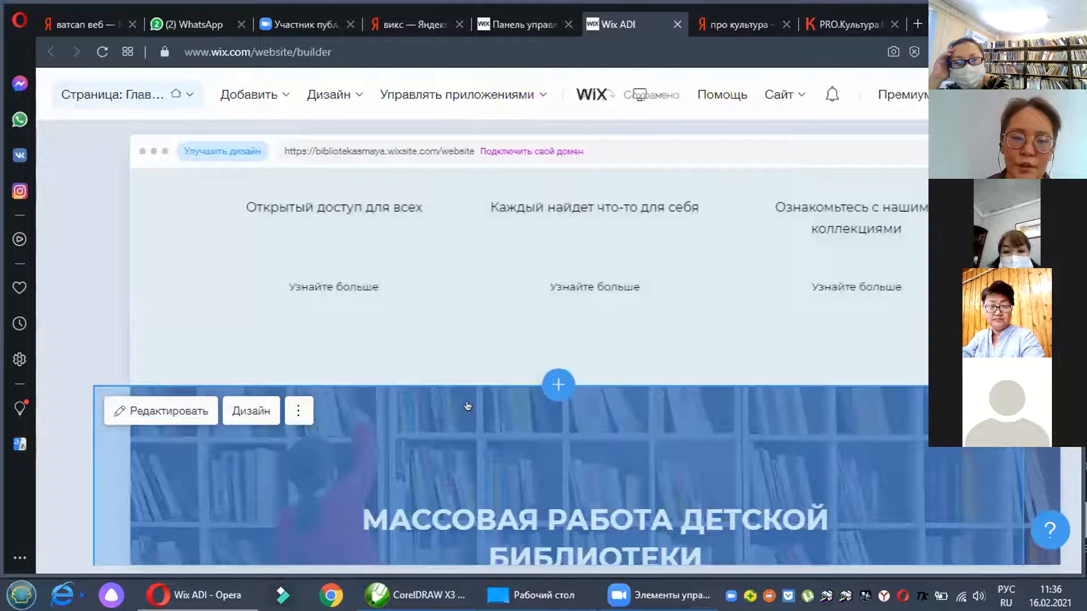
{"action": "scroll", "coordinate": [468, 406], "scroll_direction": "down", "scroll_amount": 4}
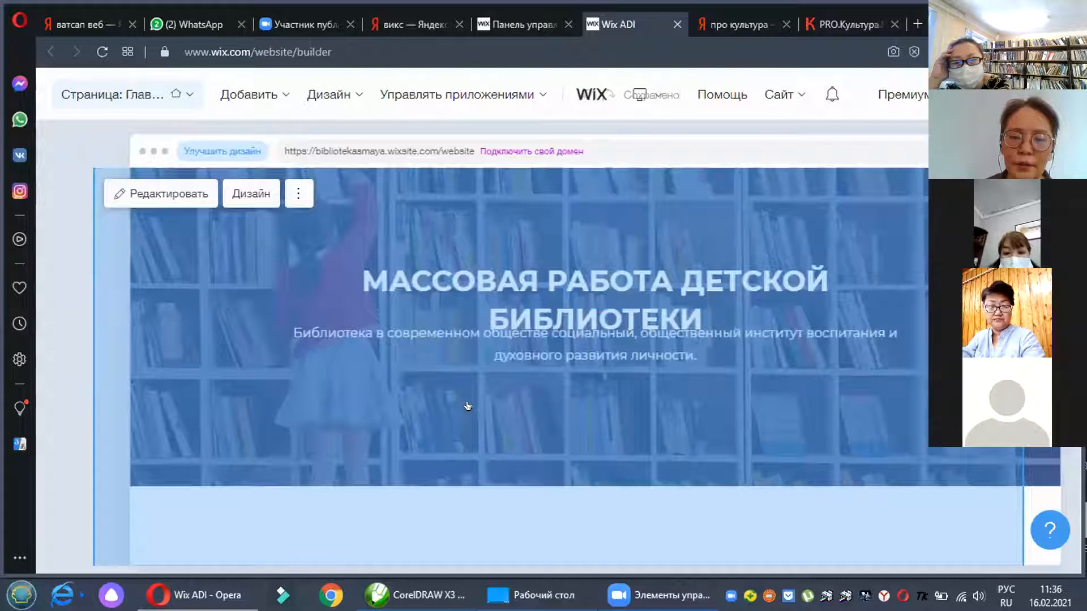
{"action": "scroll", "coordinate": [467, 406], "scroll_direction": "down", "scroll_amount": 15}
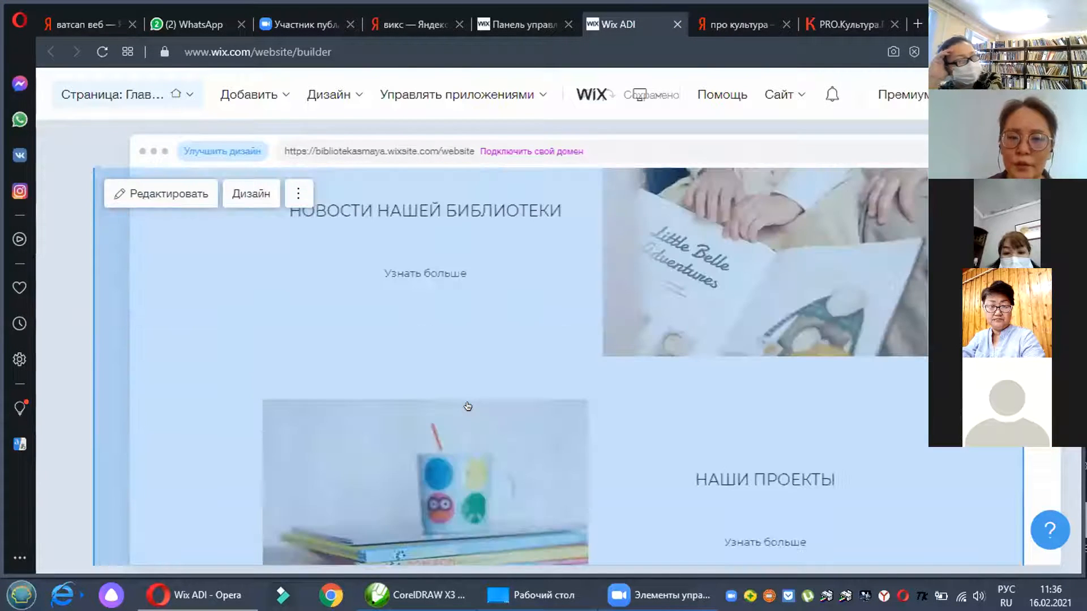
{"action": "scroll", "coordinate": [467, 406], "scroll_direction": "down", "scroll_amount": 6}
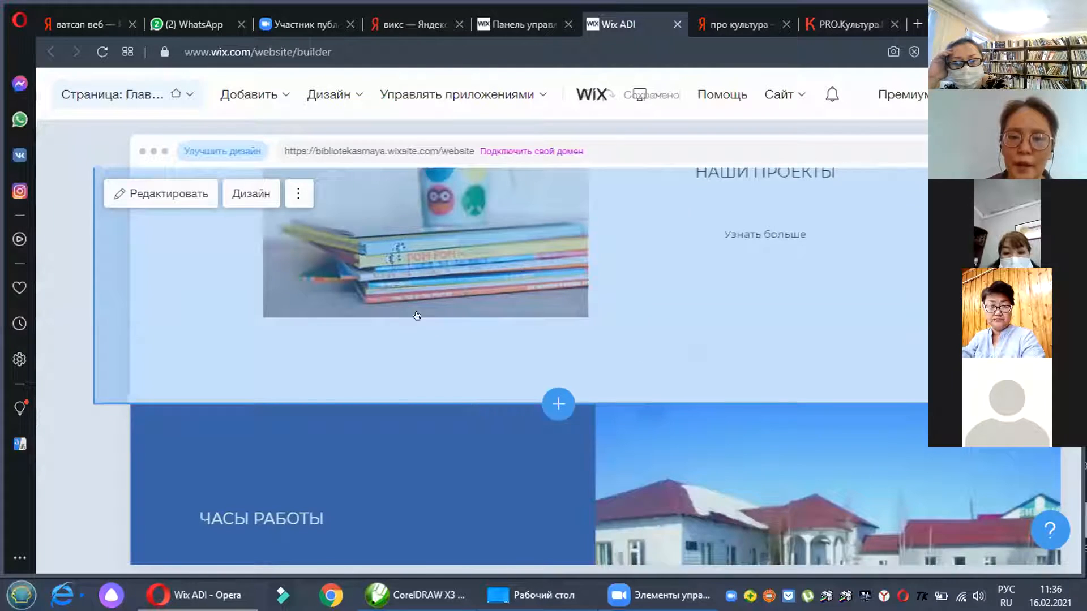
{"action": "scroll", "coordinate": [470, 212], "scroll_direction": "down", "scroll_amount": 5}
{"action": "scroll", "coordinate": [454, 454], "scroll_direction": "down", "scroll_amount": 6}
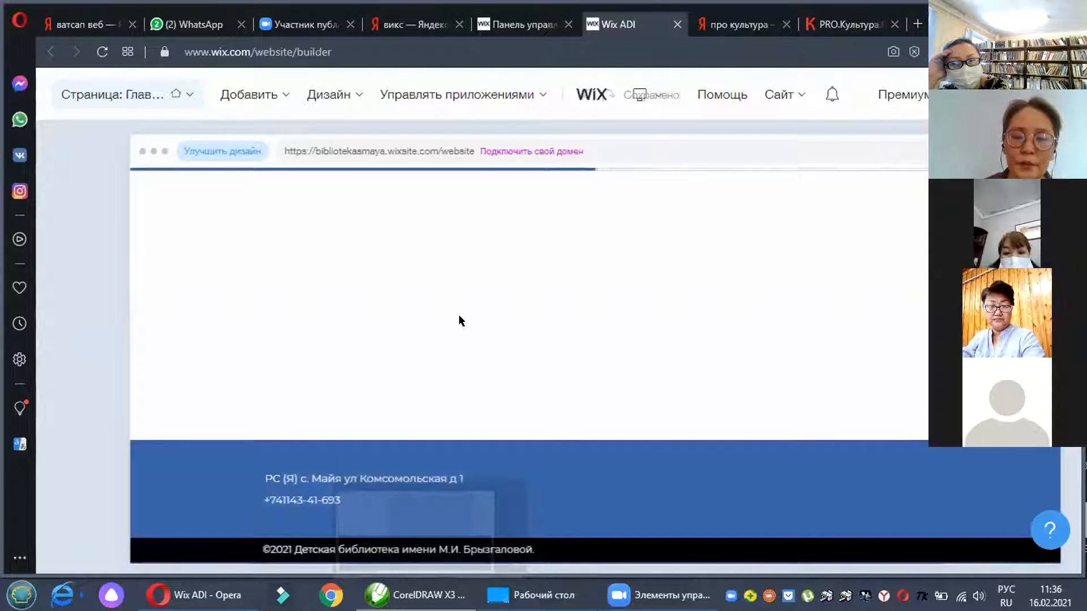
Step: Switch to CorelDRAW and view the whole 1 страница scheme from its header to the footer
{"action": "key", "text": "alt+Tab"}
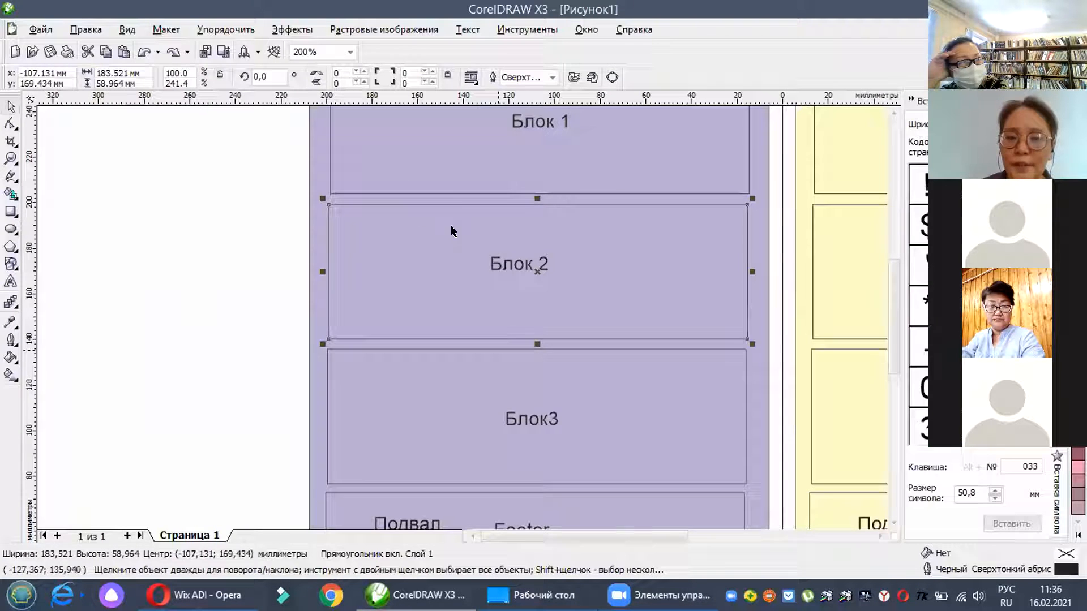
{"action": "scroll", "coordinate": [470, 216], "scroll_direction": "down", "scroll_amount": 1}
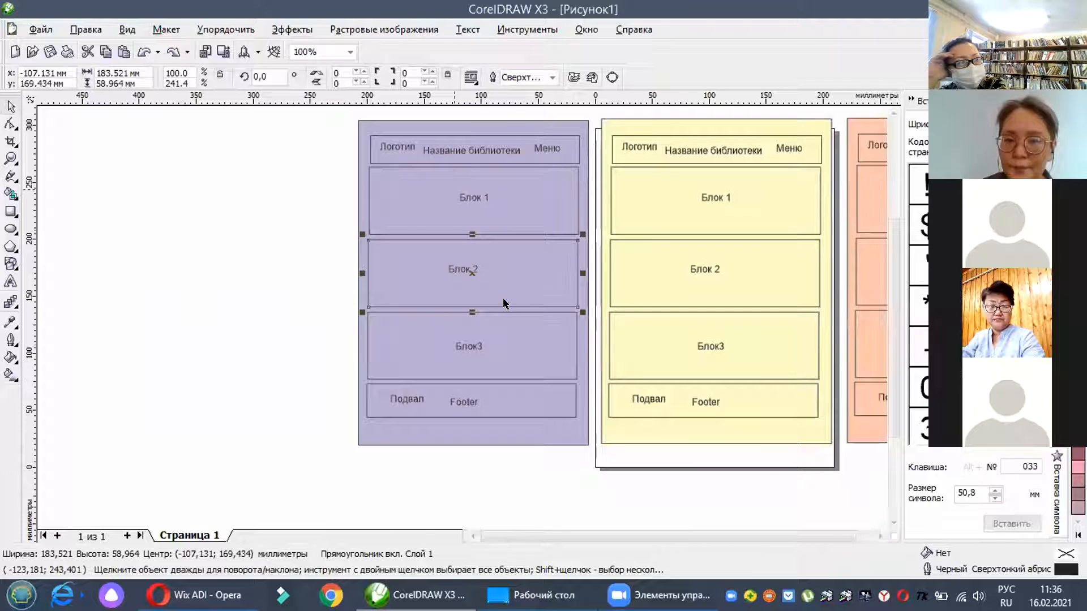
{"action": "scroll", "coordinate": [503, 303], "scroll_direction": "down", "scroll_amount": 1}
{"action": "scroll", "coordinate": [503, 303], "scroll_direction": "up", "scroll_amount": 1}
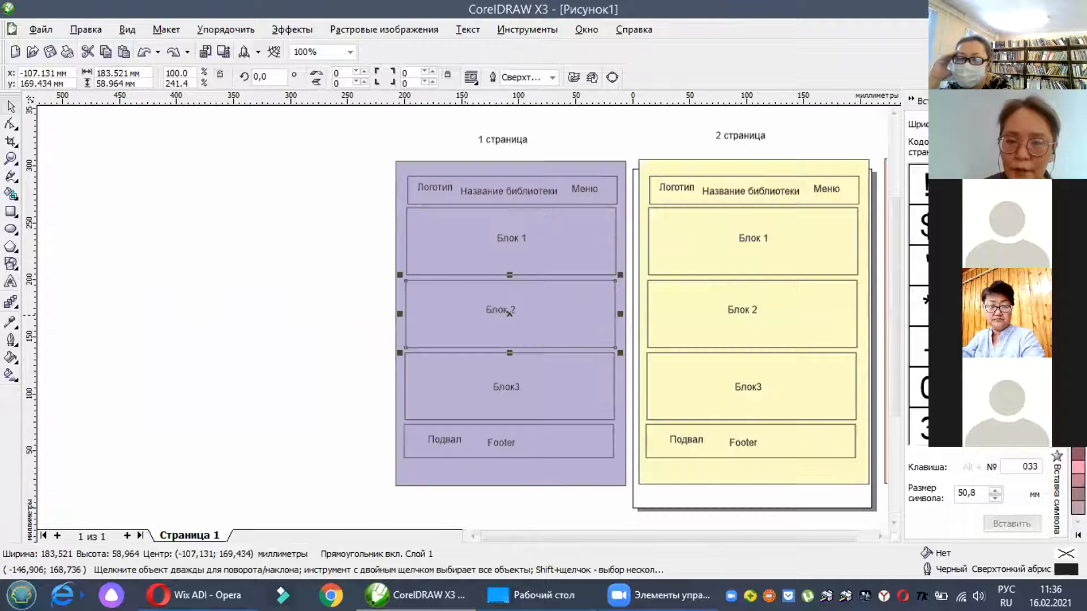
Step: Switch to the Wix editor in Opera, return to the home page header and open the site's page list
{"action": "key", "text": "alt+Tab"}
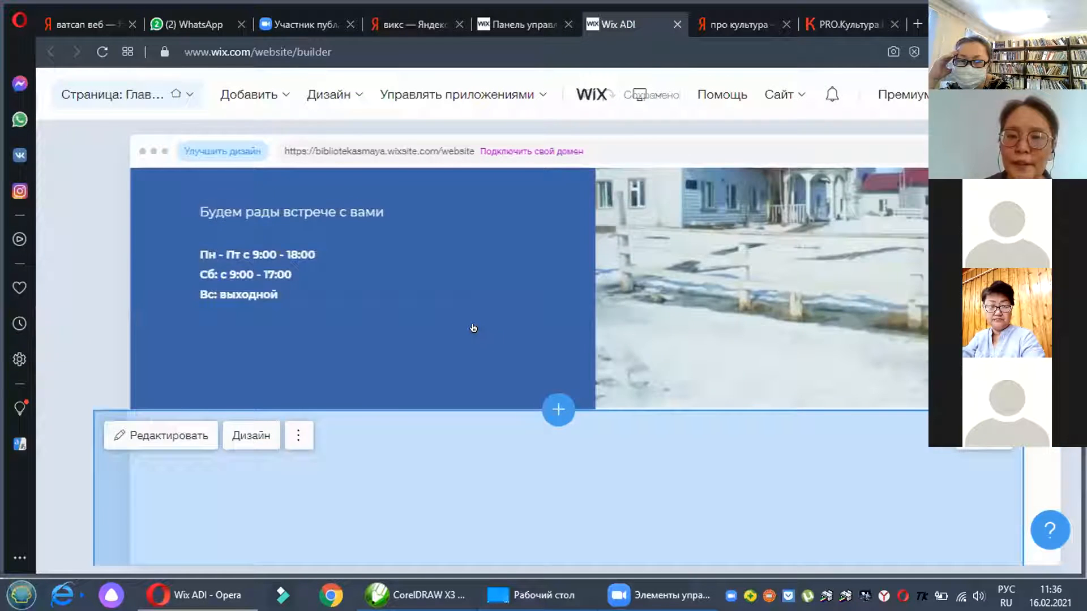
{"action": "scroll", "coordinate": [479, 330], "scroll_direction": "up", "scroll_amount": 10}
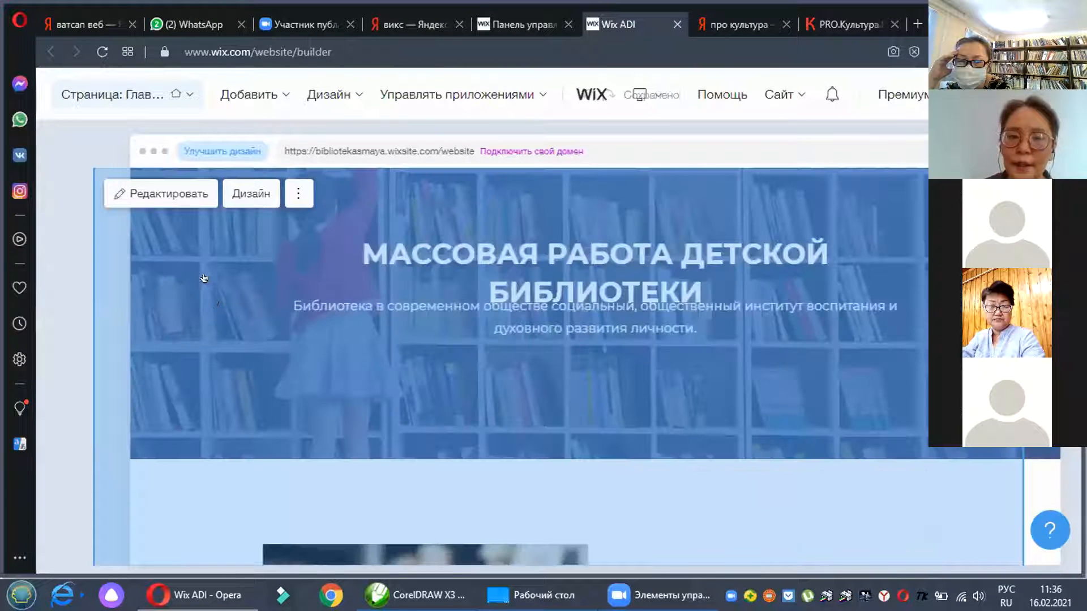
{"action": "scroll", "coordinate": [202, 308], "scroll_direction": "up", "scroll_amount": 5}
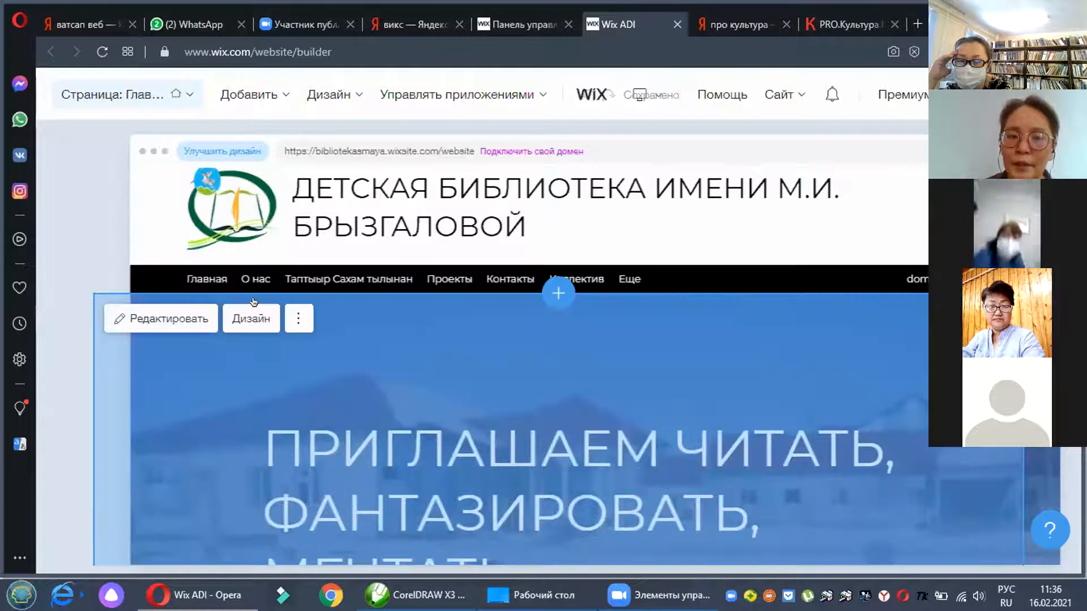
{"action": "scroll", "coordinate": [556, 295], "scroll_direction": "up", "scroll_amount": 1}
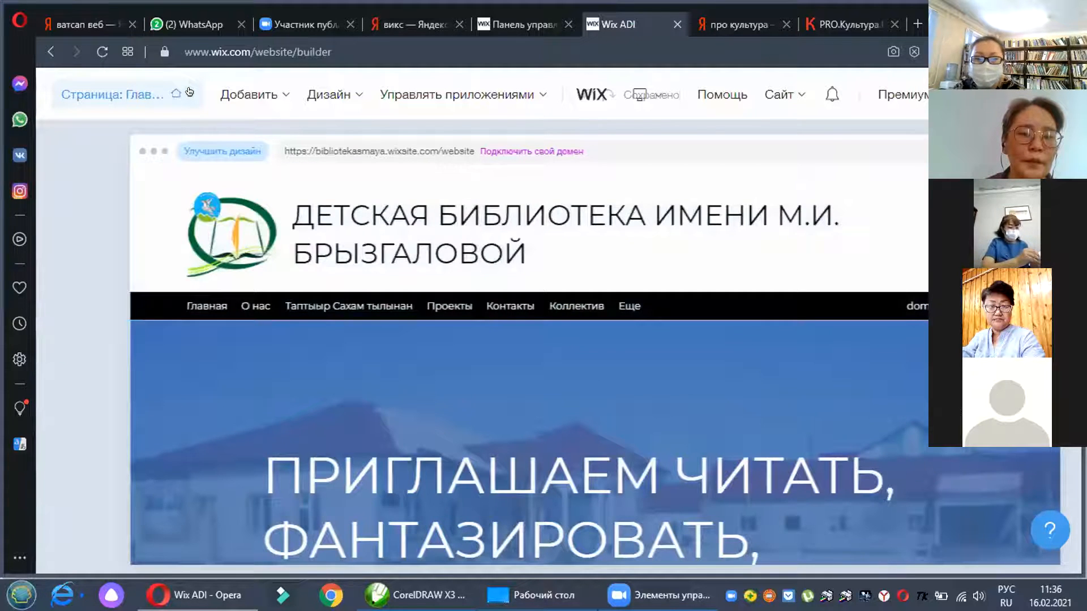
{"action": "left_click", "coordinate": [177, 91]}
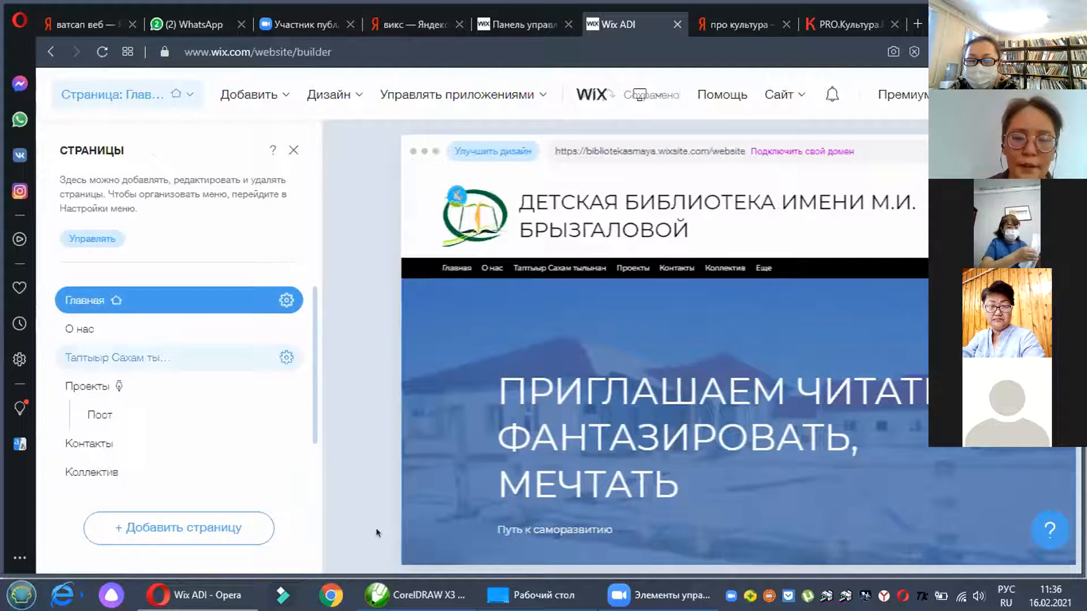
{"action": "scroll", "coordinate": [179, 385], "scroll_direction": "down", "scroll_amount": 1}
Step: Switch to CorelDRAW, view the three page schemes side by side and clear the selection of the Блок 2 rectangle
{"action": "left_click", "coordinate": [415, 595]}
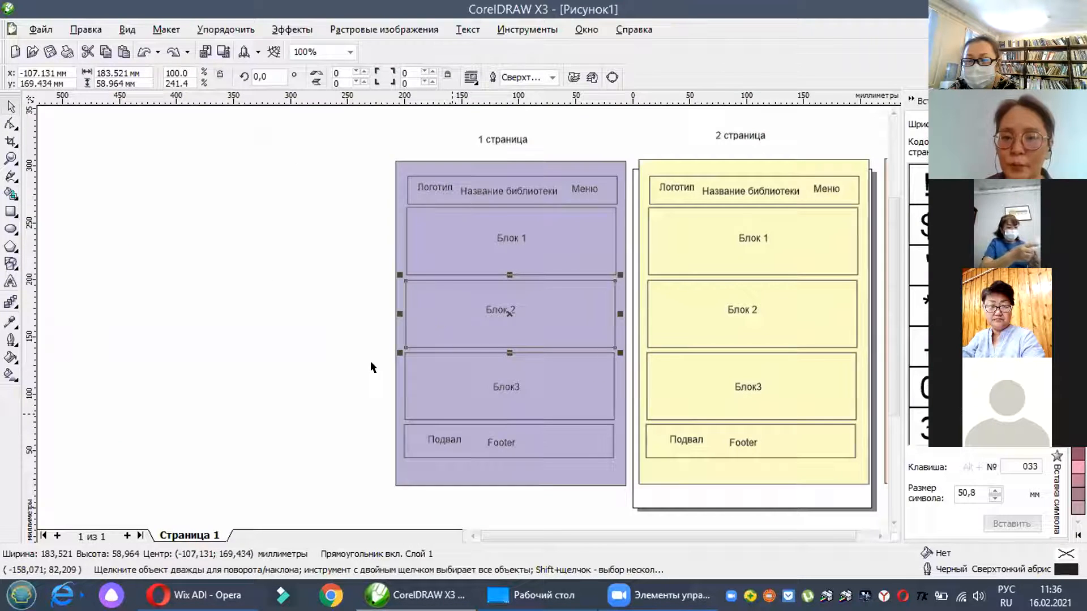
{"action": "scroll", "coordinate": [459, 538], "scroll_direction": "down", "scroll_amount": 2}
{"action": "scroll", "coordinate": [498, 529], "scroll_direction": "up", "scroll_amount": 2}
{"action": "scroll", "coordinate": [498, 529], "scroll_direction": "down", "scroll_amount": 1}
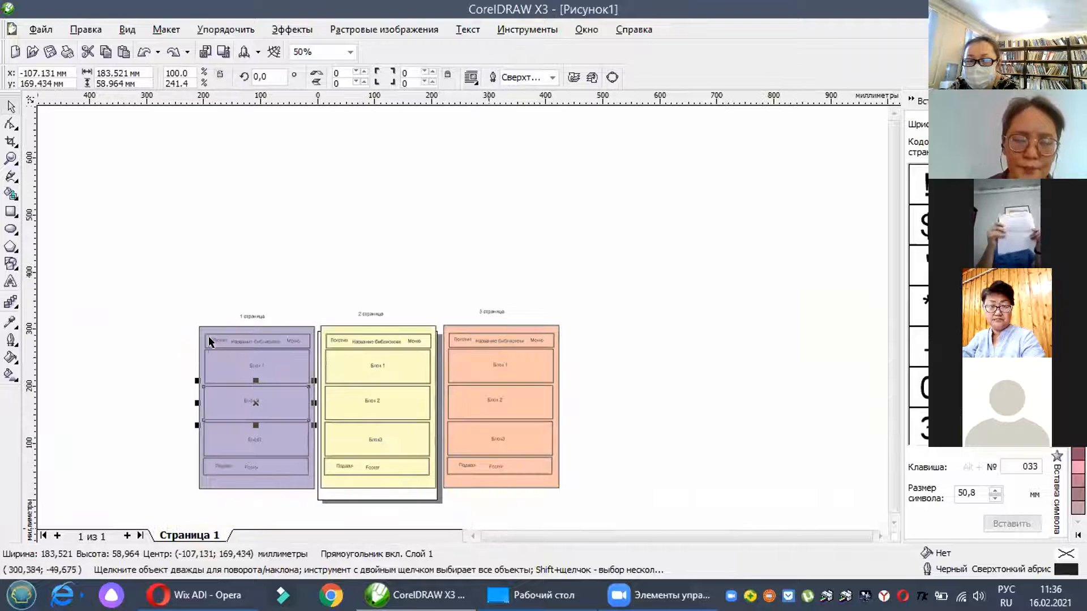
{"action": "scroll", "coordinate": [628, 238], "scroll_direction": "up", "scroll_amount": 1}
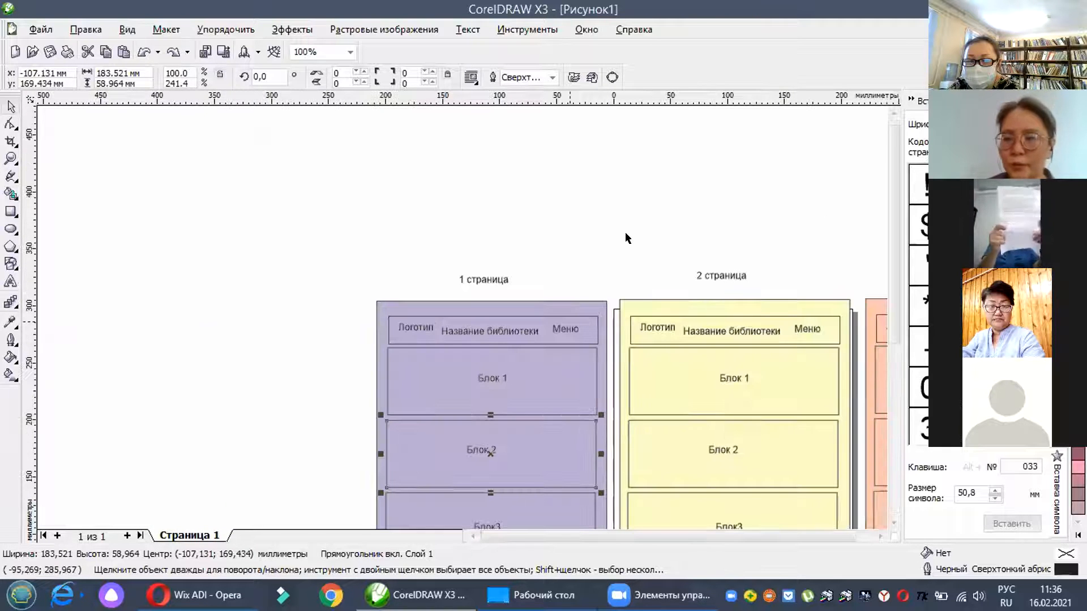
{"action": "scroll", "coordinate": [351, 391], "scroll_direction": "down", "scroll_amount": 1}
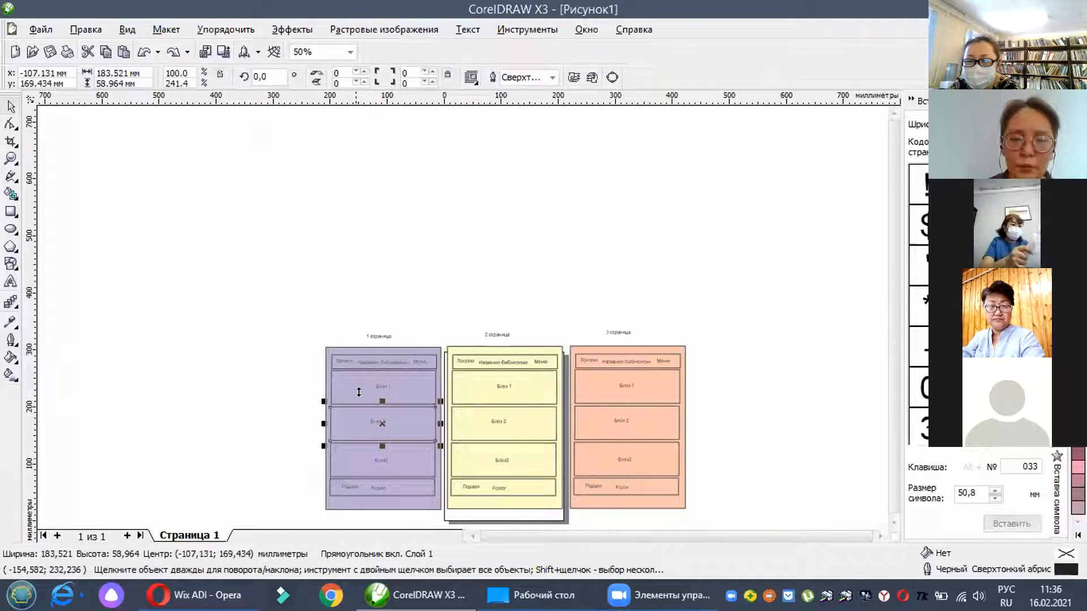
{"action": "left_click", "coordinate": [721, 381]}
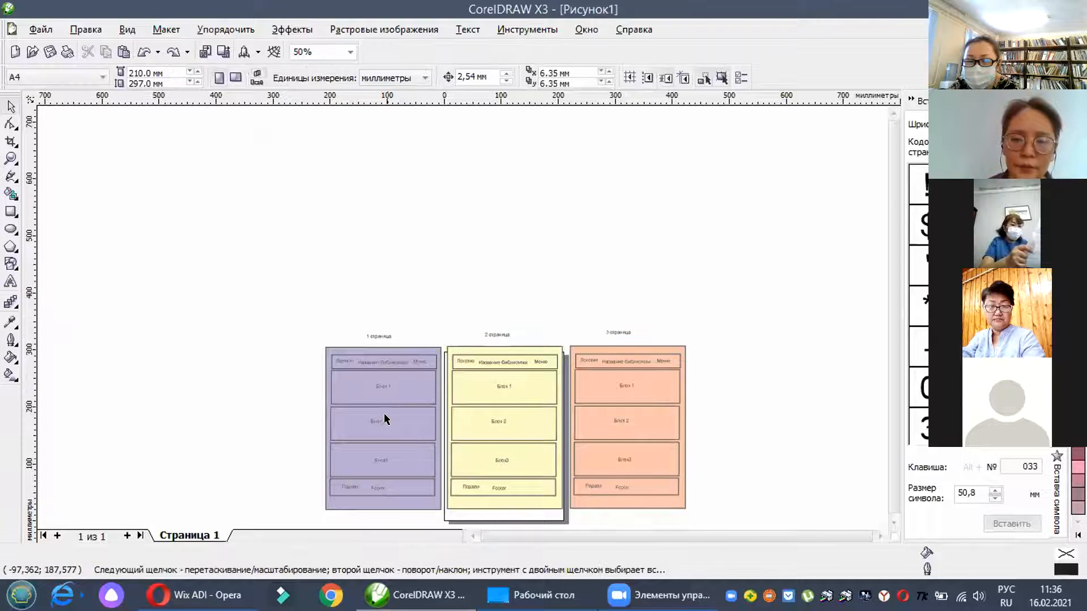
Step: Add the page name Главная to the 1 страница heading and О нас beside the 2 страница heading
{"action": "scroll", "coordinate": [379, 419], "scroll_direction": "up", "scroll_amount": 1}
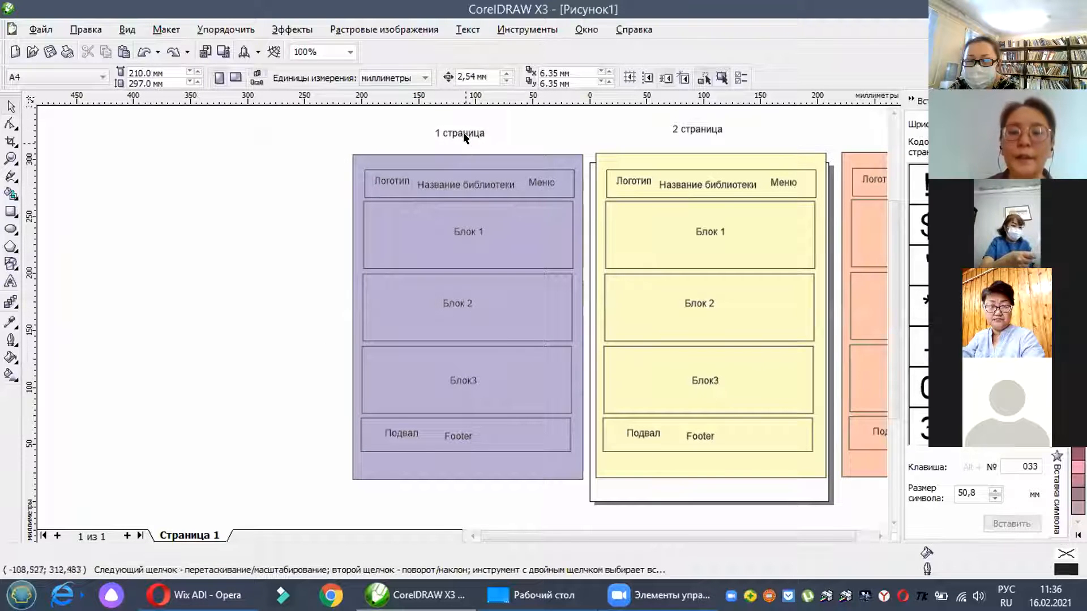
{"action": "key", "text": "F8"}
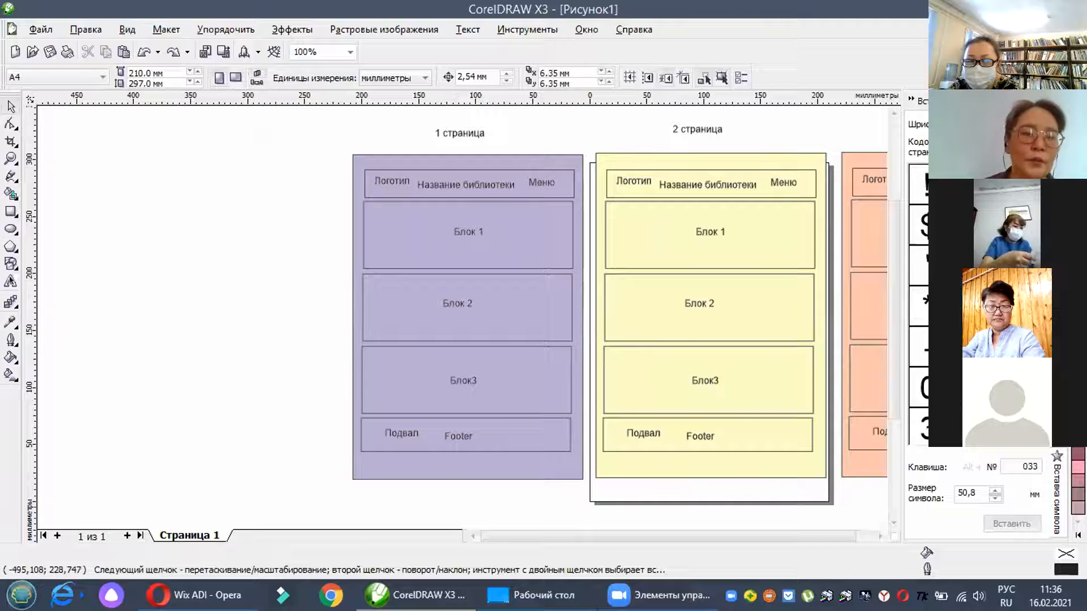
{"action": "left_click", "coordinate": [469, 176]}
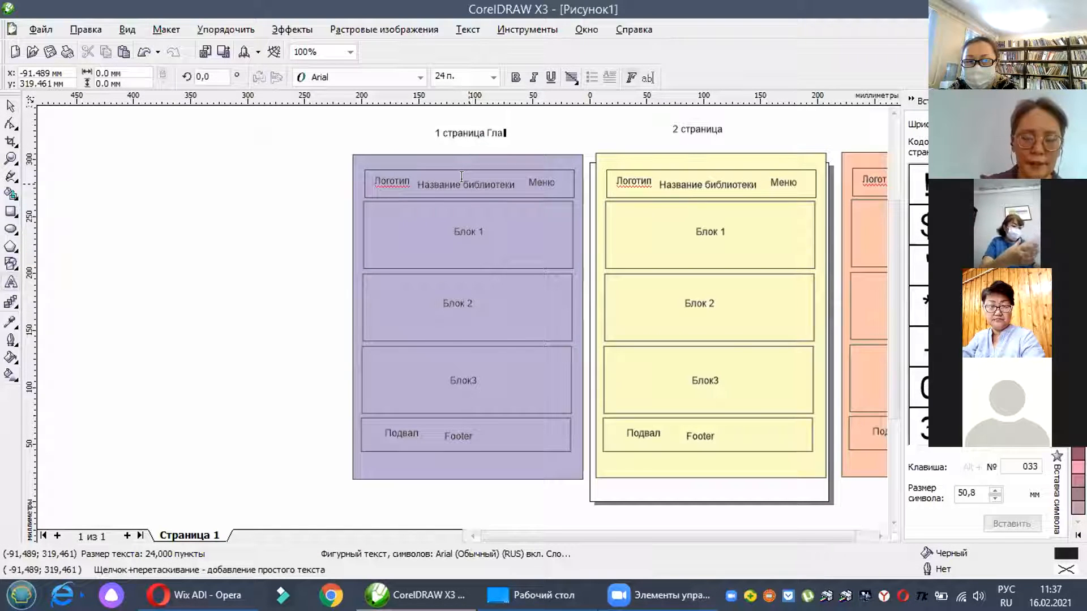
{"action": "type", "text": "ая"}
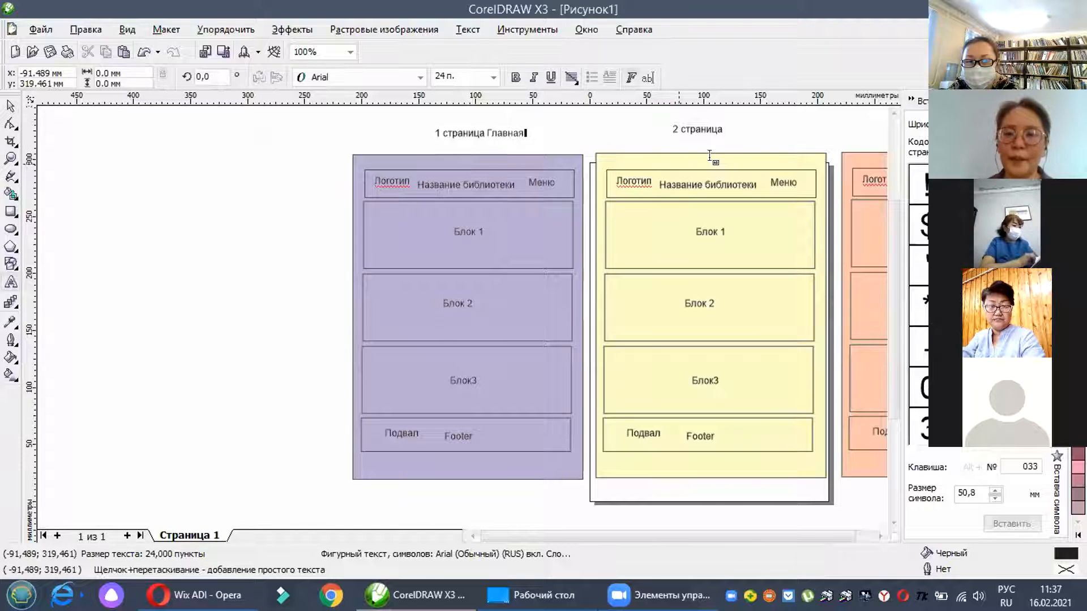
{"action": "type", "text": "О нас"}
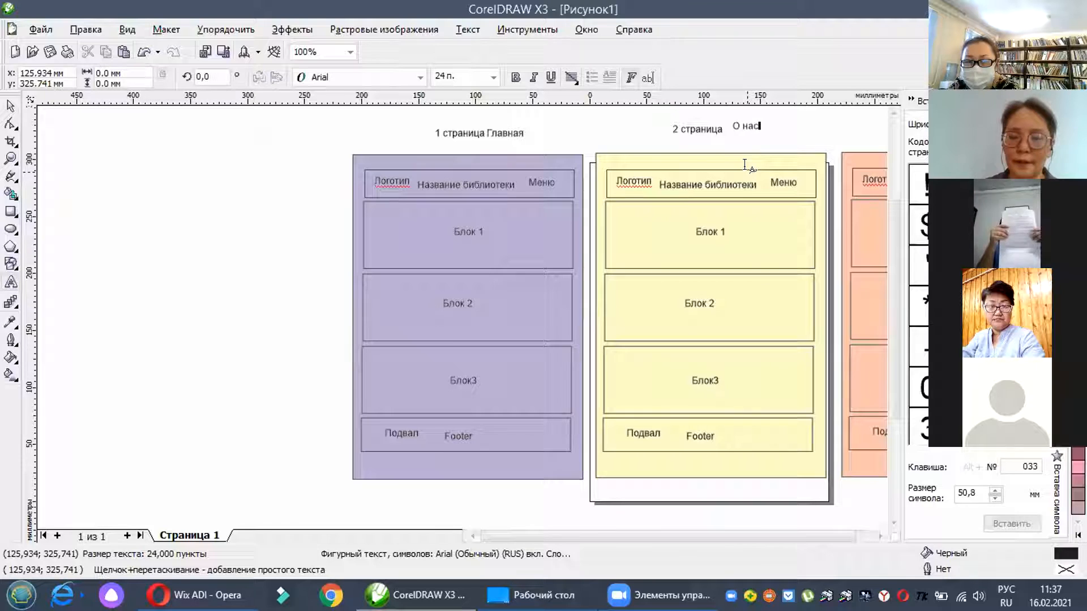
{"action": "left_click_drag", "start_coordinate": [619, 536], "coordinate": [636, 536]}
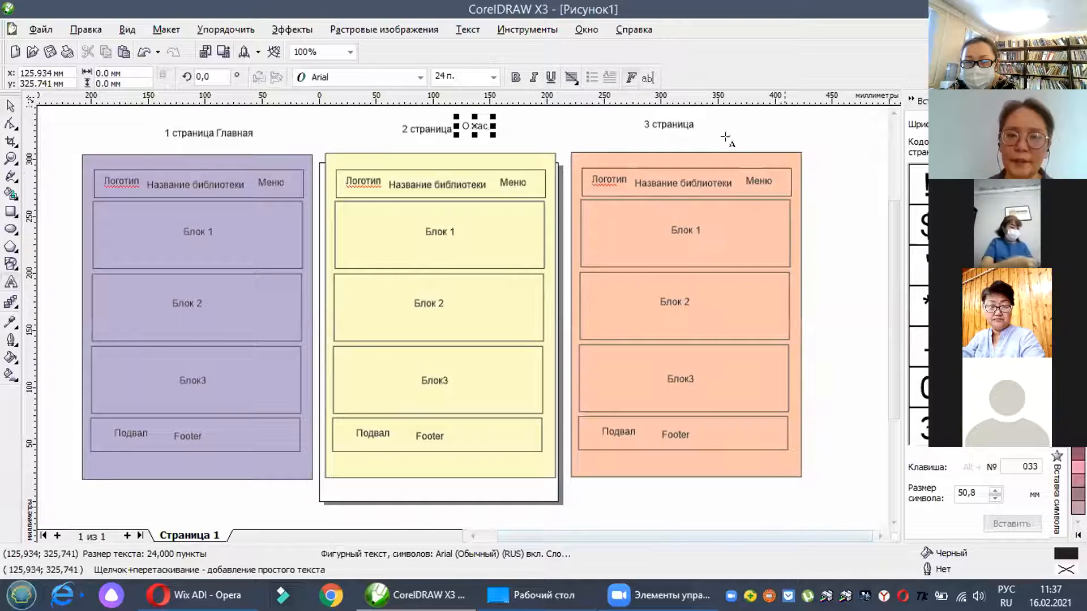
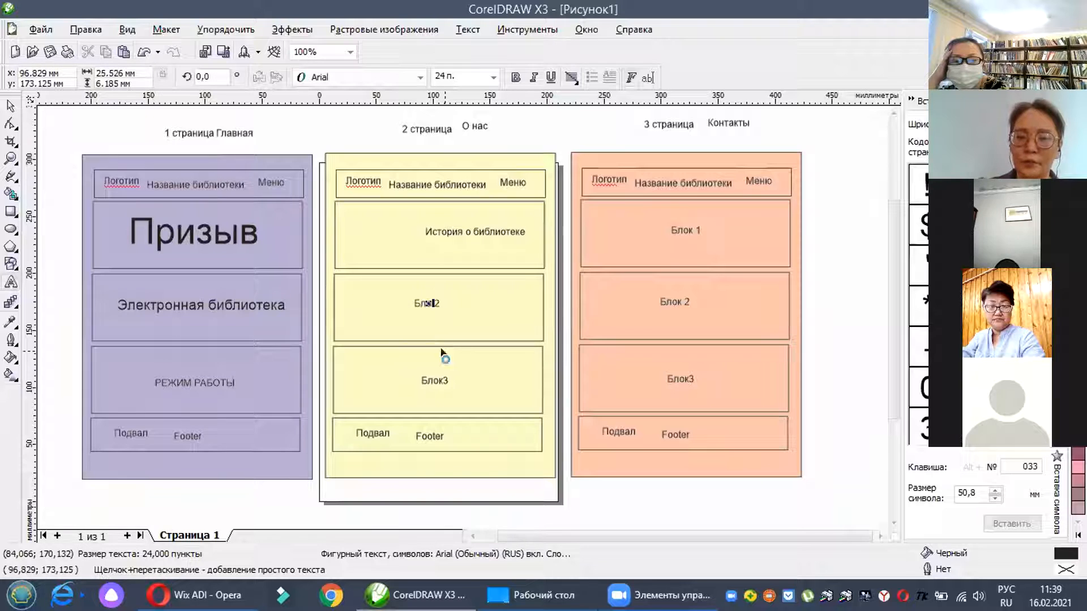
Step: Replace the Блок 2 label in the 2 страница scheme with "Новости библиотеки"
{"action": "key", "text": "BackSpace"}
{"action": "key", "text": "BackSpace"}
{"action": "key", "text": "BackSpace"}
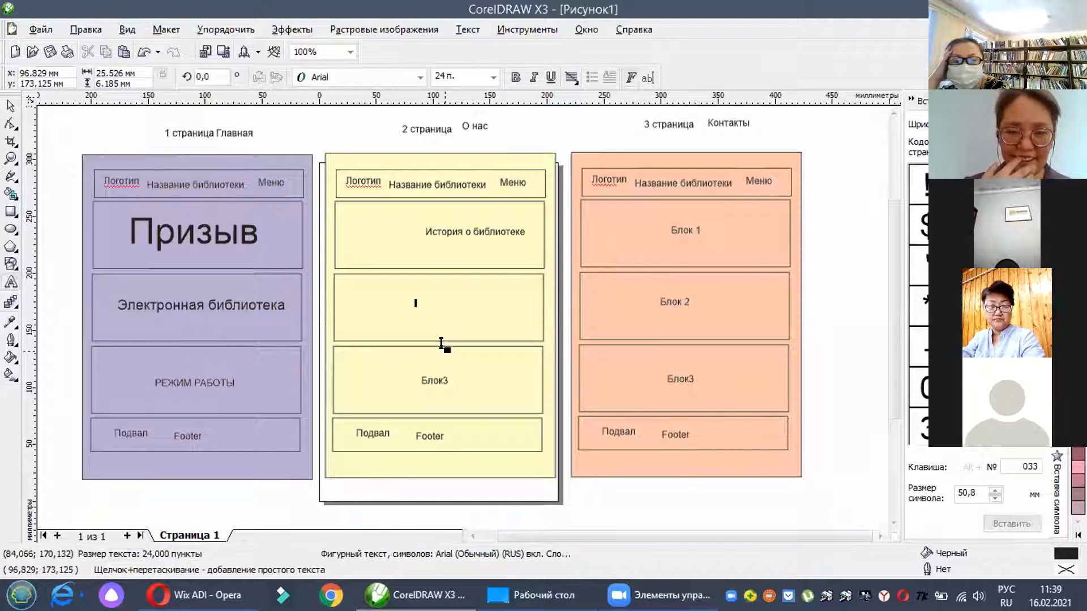
{"action": "type", "text": "Новости"}
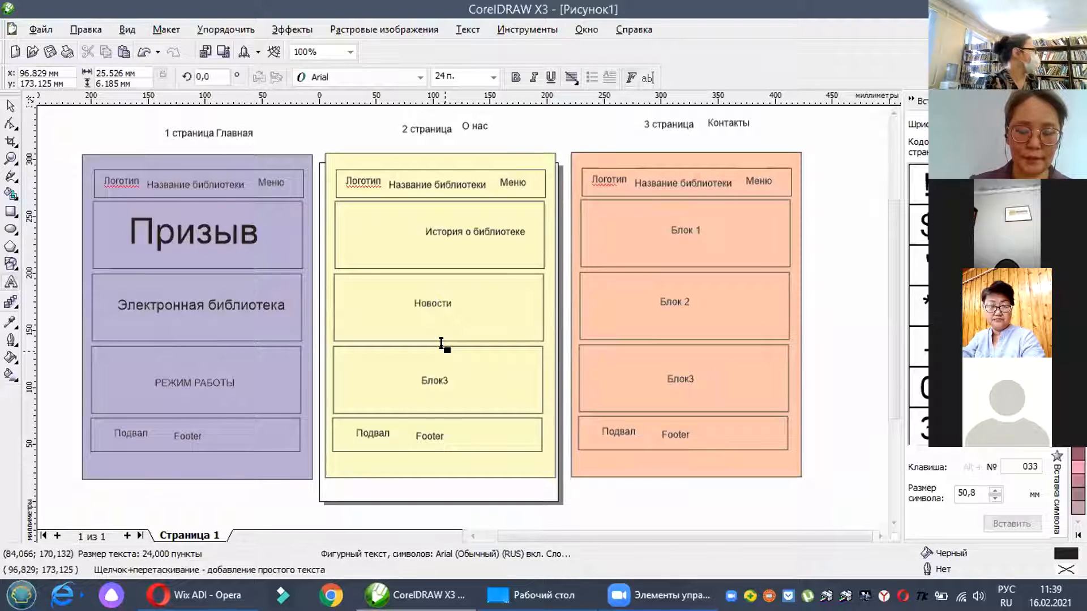
{"action": "type", "text": " библиотеки"}
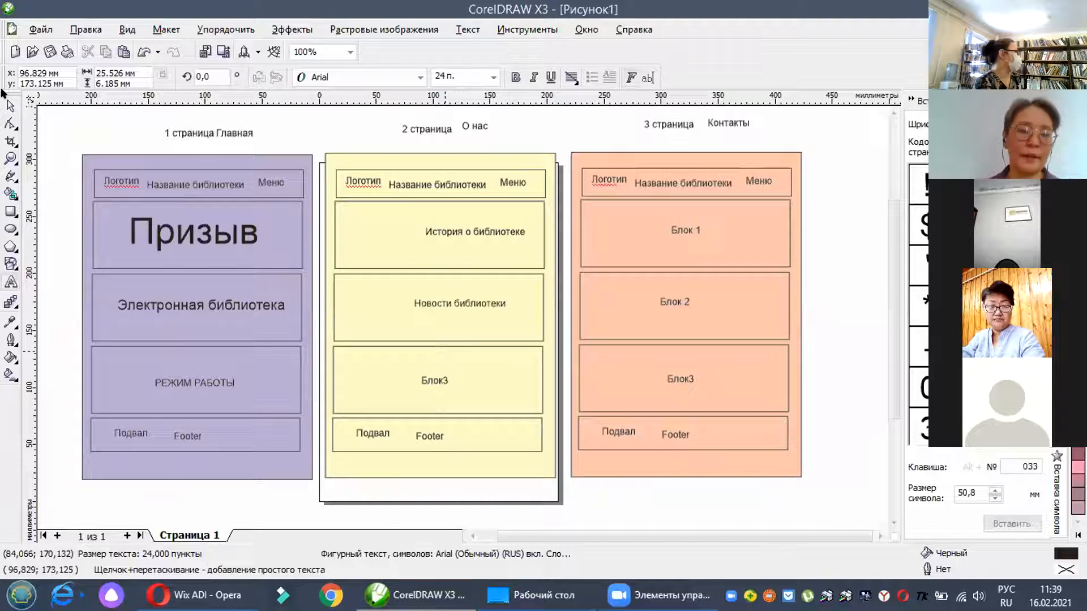
Step: Delete the Блок3 rectangle and its label from the 2 страница scheme
{"action": "key", "text": "ctrl+space"}
{"action": "left_click", "coordinate": [460, 371]}
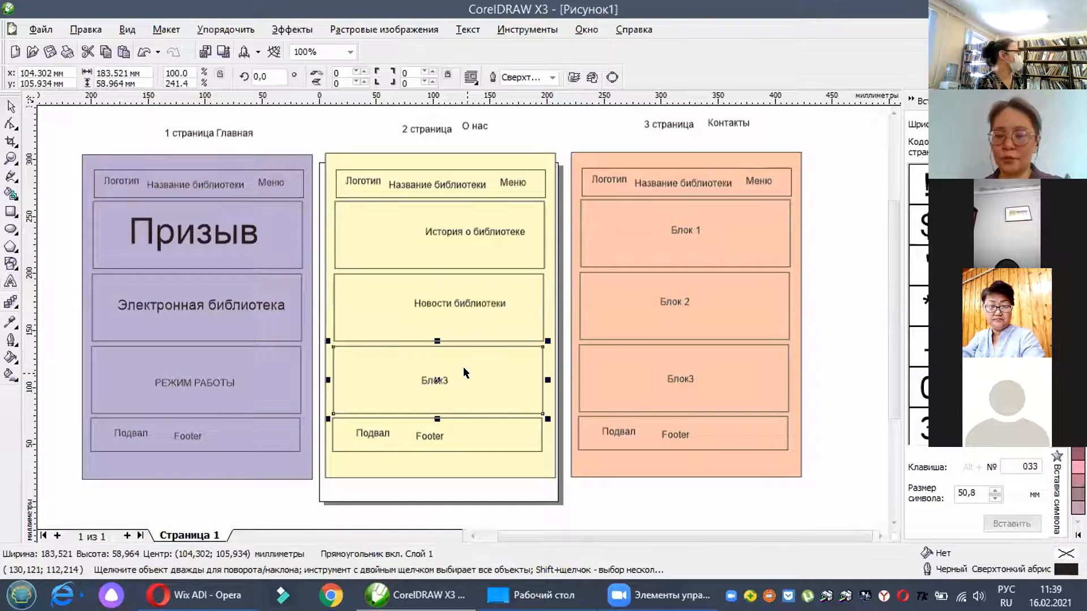
{"action": "key", "text": "Delete"}
{"action": "key", "text": "Tab"}
{"action": "key", "text": "Delete"}
Step: Replace the Блок 1 label in the 3 страница scheme with "Режим работы"
{"action": "left_click", "coordinate": [702, 227]}
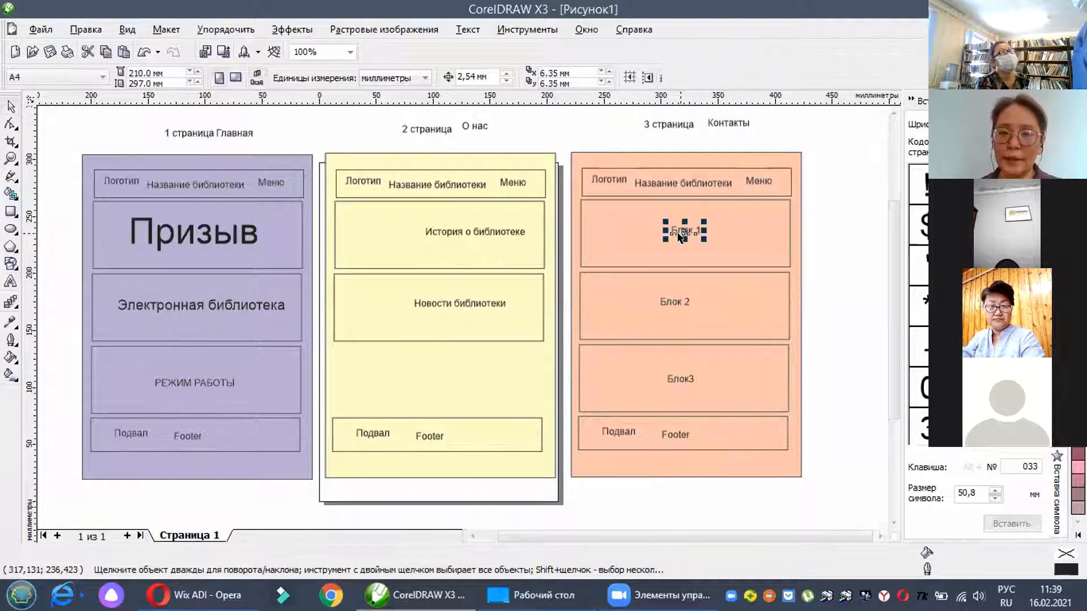
{"action": "left_click", "coordinate": [11, 282]}
{"action": "left_click", "coordinate": [670, 227]}
{"action": "left_click_drag", "start_coordinate": [670, 227], "coordinate": [700, 225]}
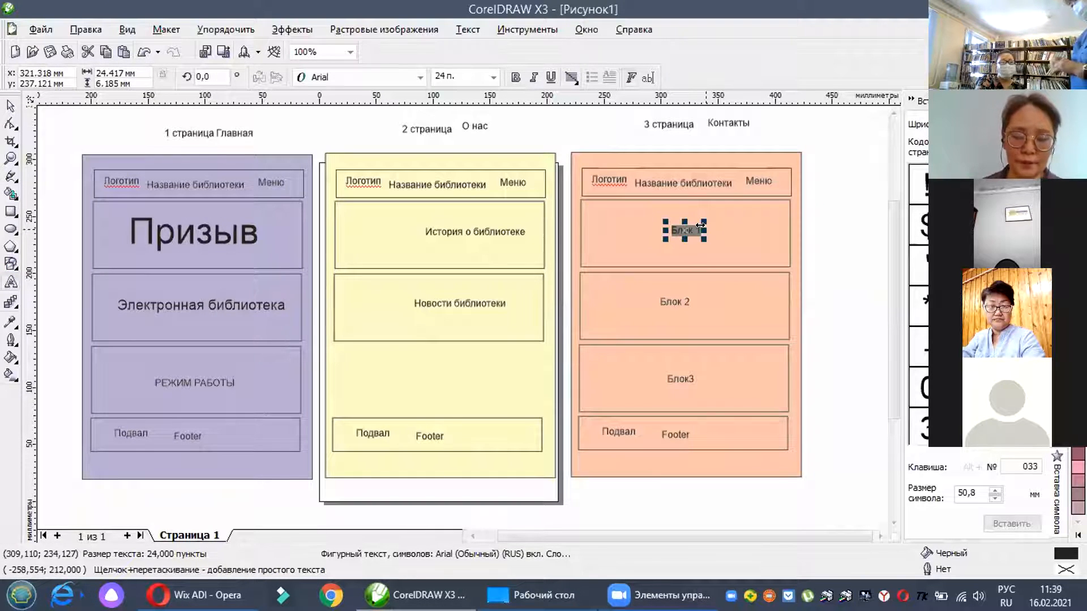
{"action": "type", "text": "Режи"}
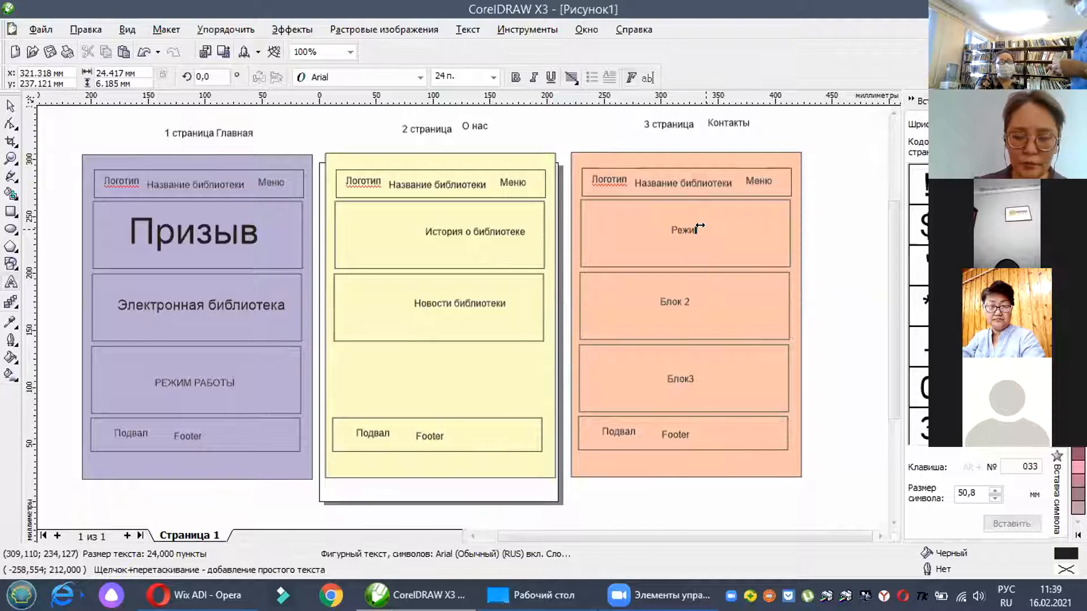
{"action": "type", "text": "м работы"}
{"action": "key", "text": "Escape"}
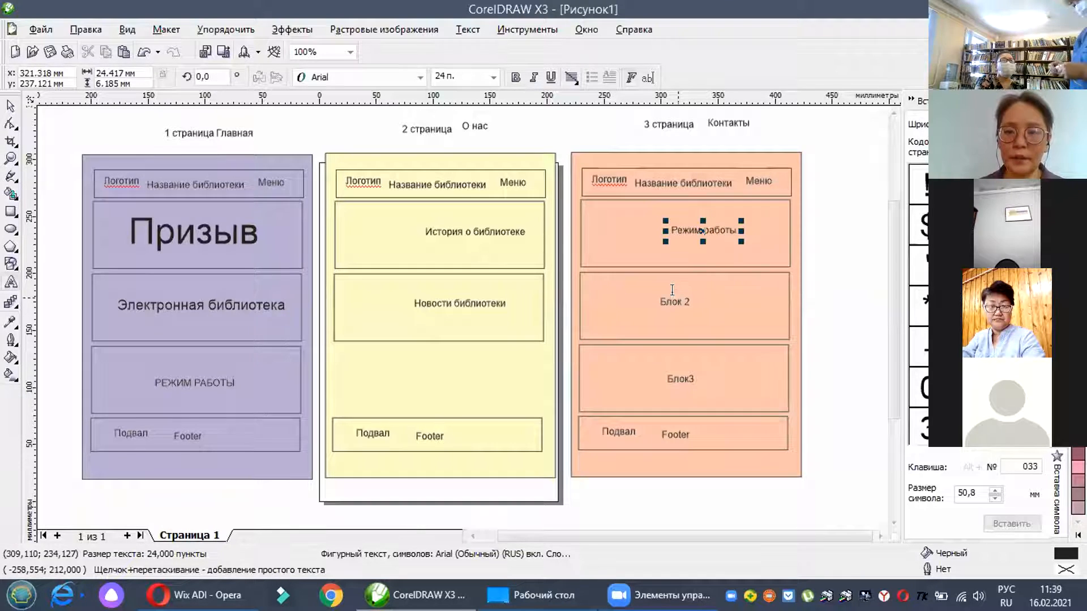
Step: Replace the Блок 2 label in the 3 страница scheme with "Адрес карта гугл"
{"action": "left_click_drag", "start_coordinate": [691, 302], "coordinate": [650, 301]}
{"action": "type", "text": "Адрес карта гуг"}
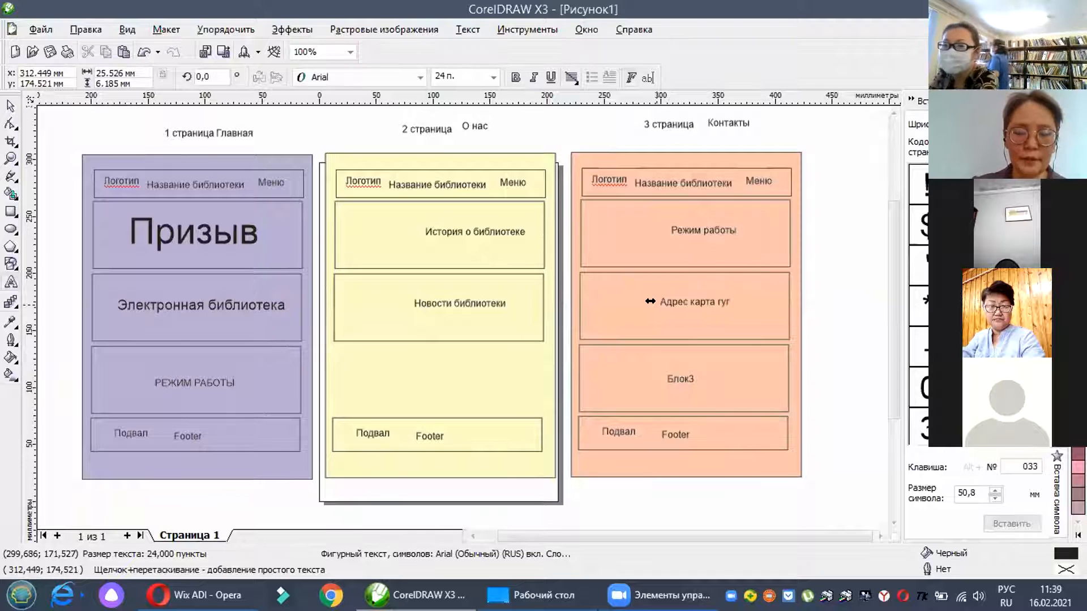
{"action": "type", "text": "л"}
Step: Replace the Блок3 label in the 3 страница scheme with "Обратная связь"
{"action": "left_click", "coordinate": [685, 372]}
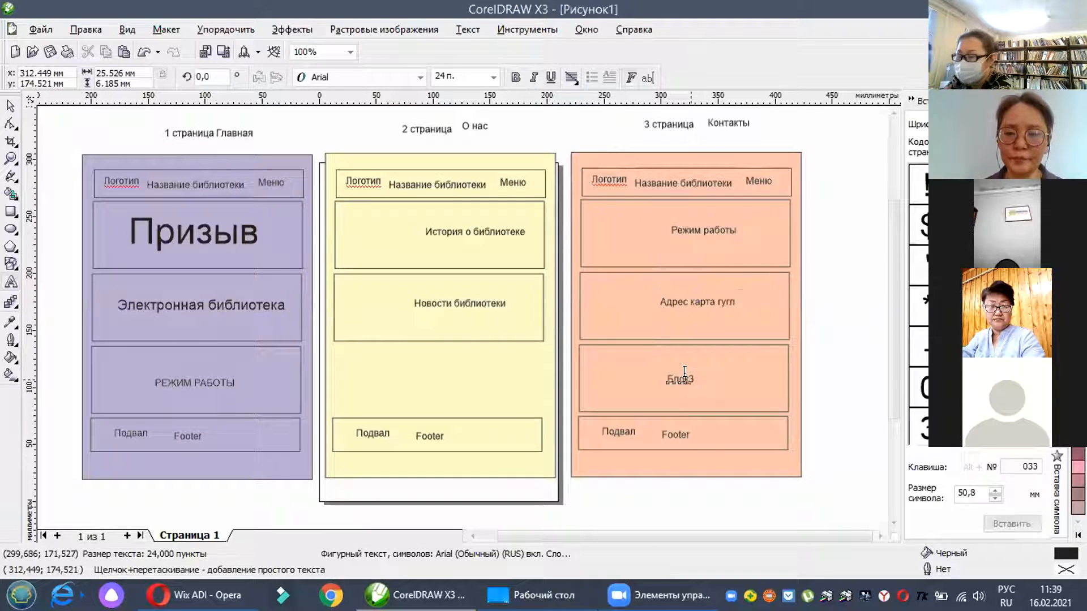
{"action": "left_click_drag", "start_coordinate": [695, 379], "coordinate": [661, 378]}
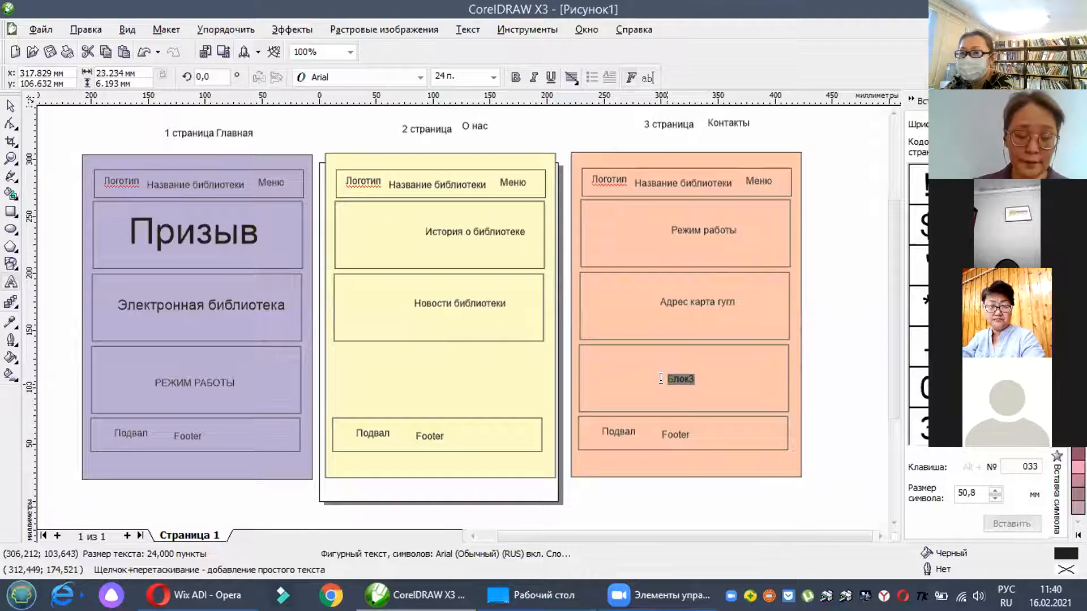
{"action": "type", "text": "О"}
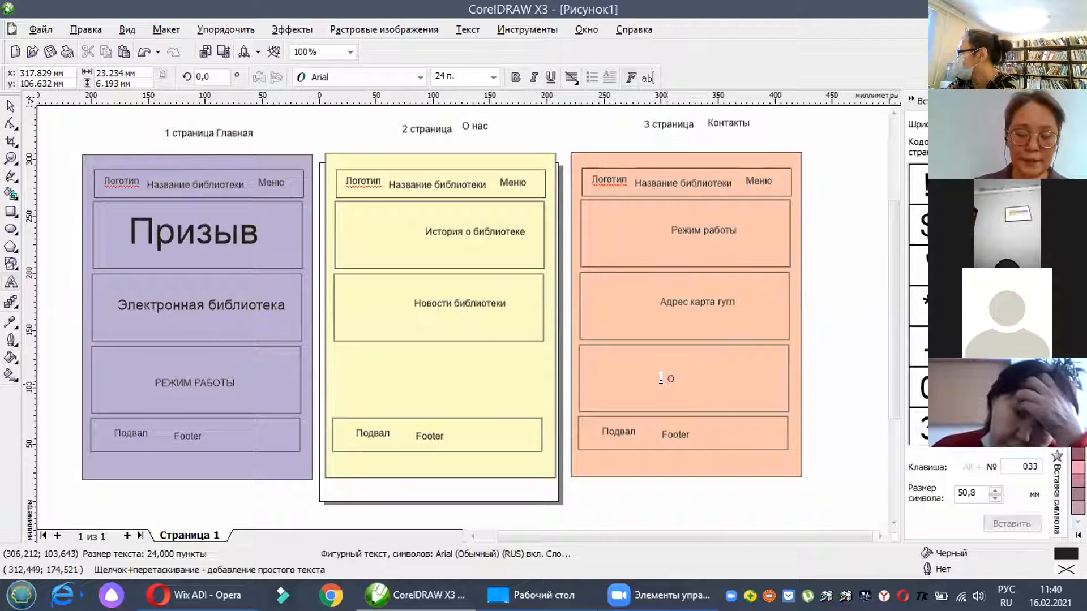
{"action": "type", "text": "братная связь"}
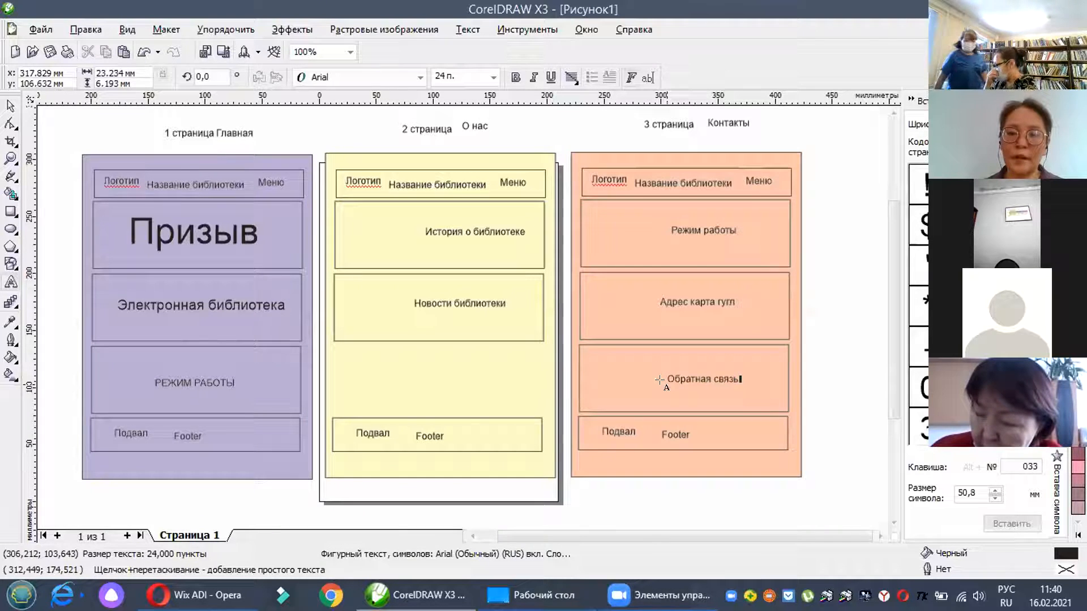
{"action": "key", "text": "Escape"}
Step: Add the text "Подробнеее" below РЕЖИМ РАБОТЫ in the third block of the Главная scheme
{"action": "left_click", "coordinate": [295, 133]}
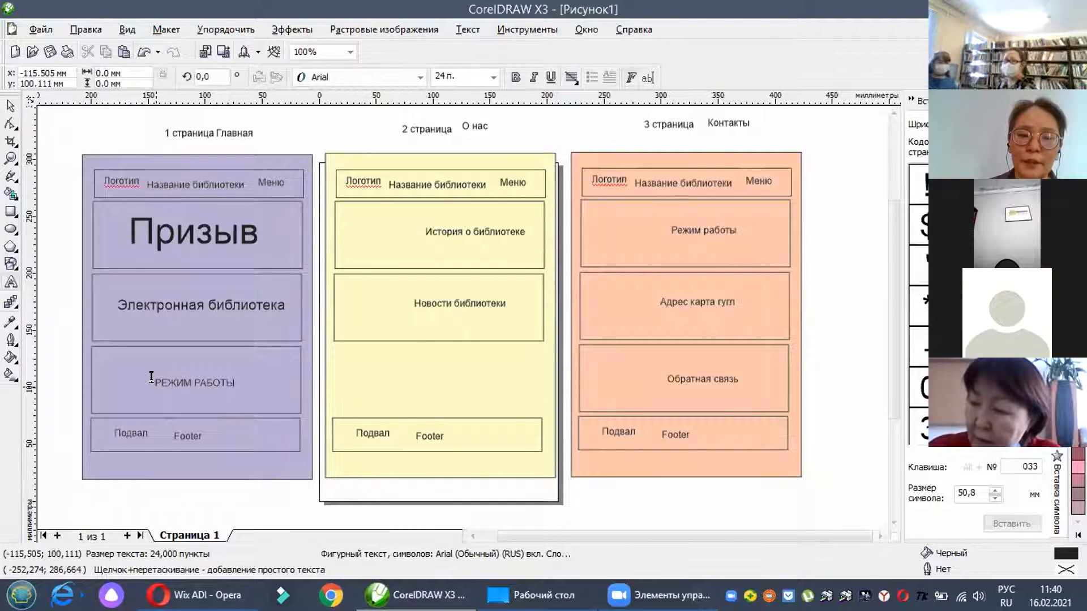
{"action": "left_click_drag", "start_coordinate": [155, 382], "coordinate": [203, 381]}
{"action": "left_click", "coordinate": [201, 401]}
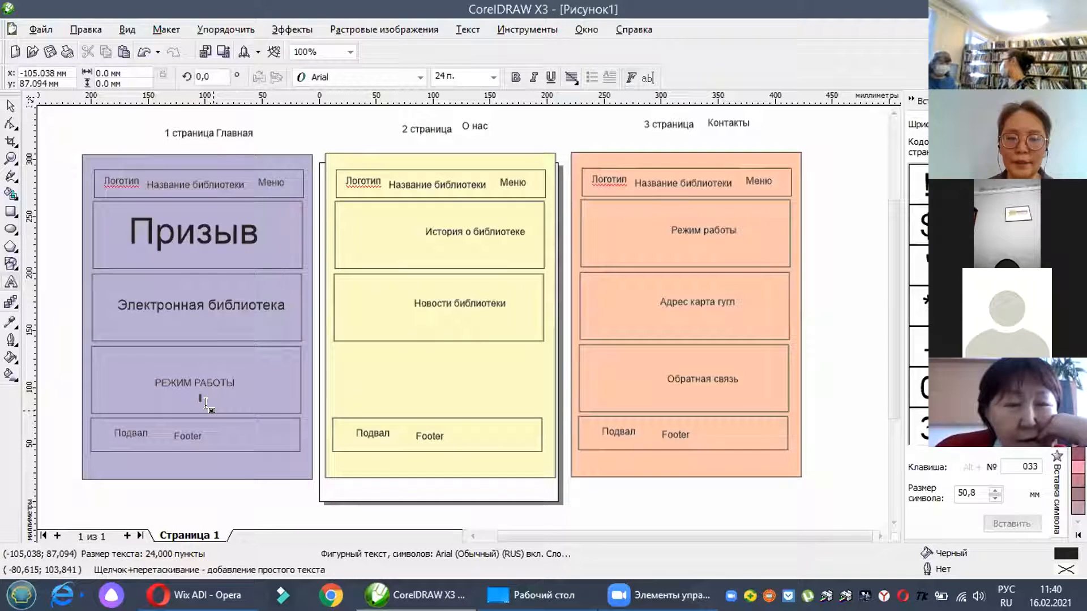
{"action": "type", "text": "Пн"}
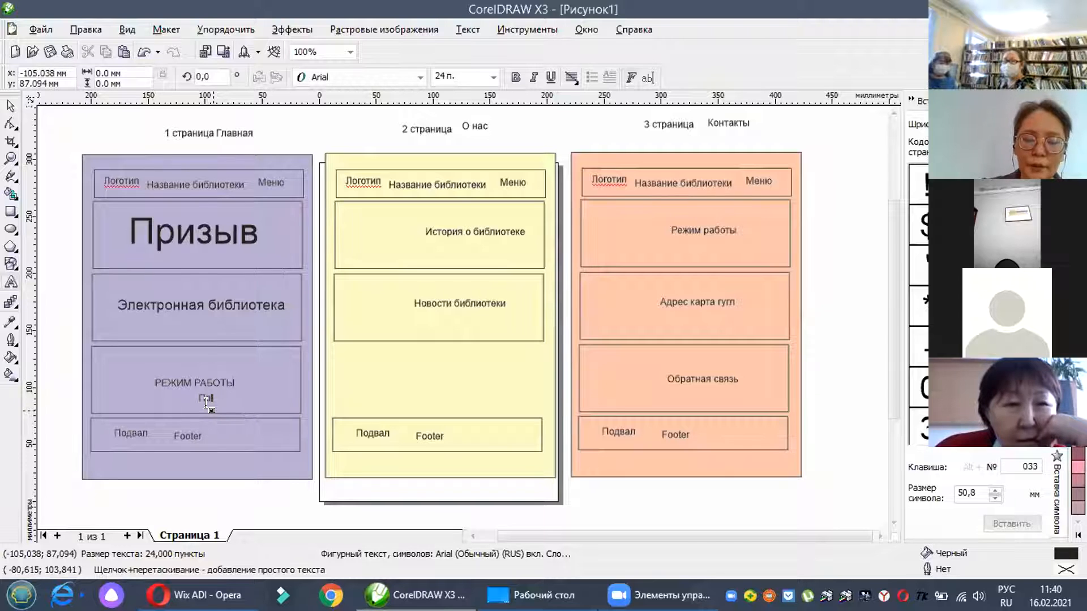
{"action": "type", "text": "дробнеее"}
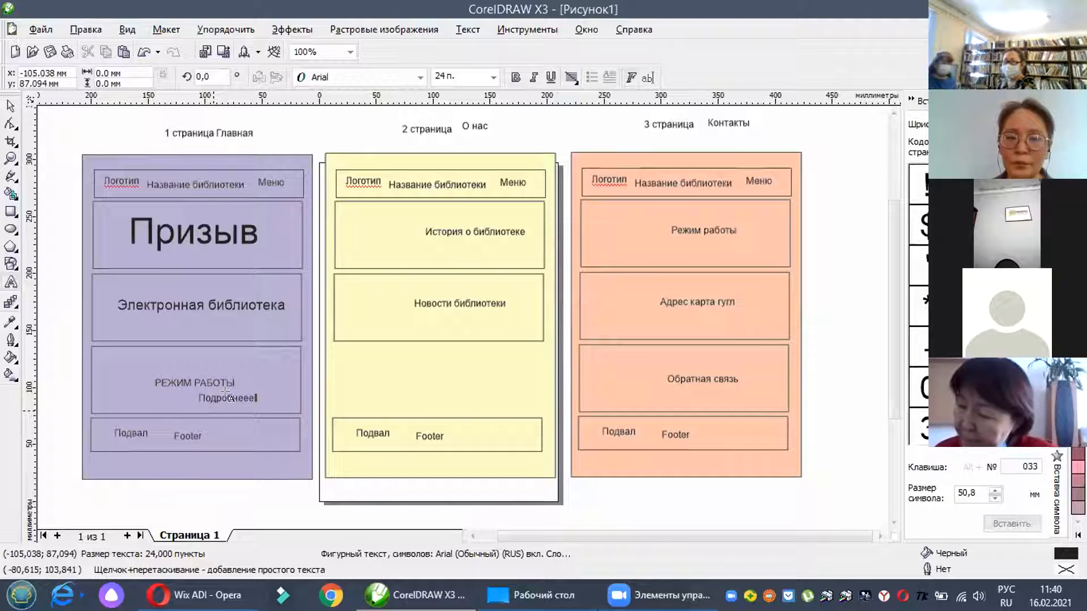
{"action": "key", "text": "Escape"}
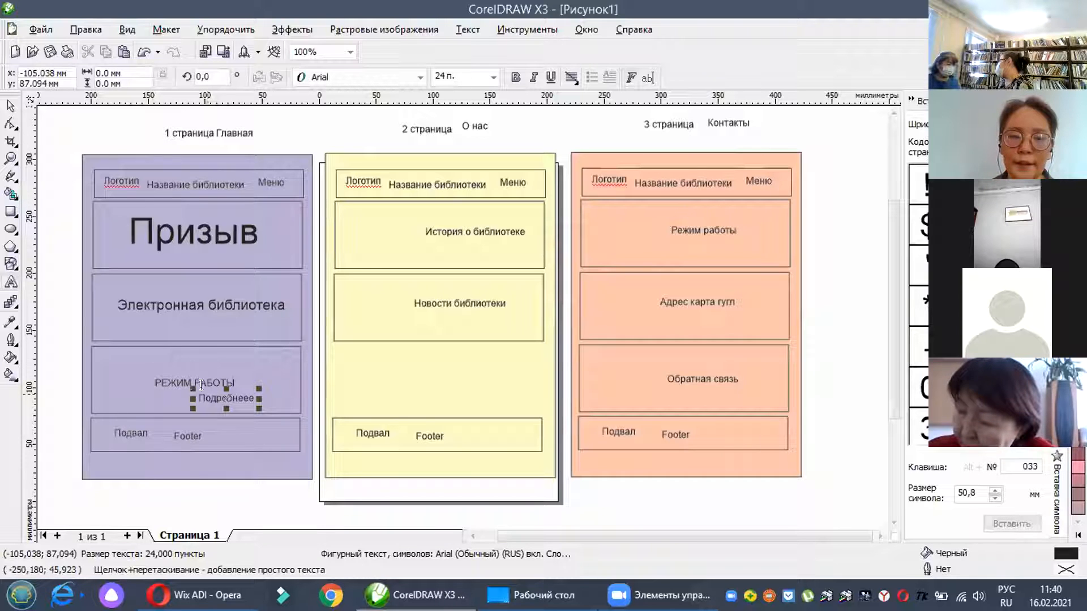
{"action": "left_click_drag", "start_coordinate": [193, 390], "coordinate": [255, 398]}
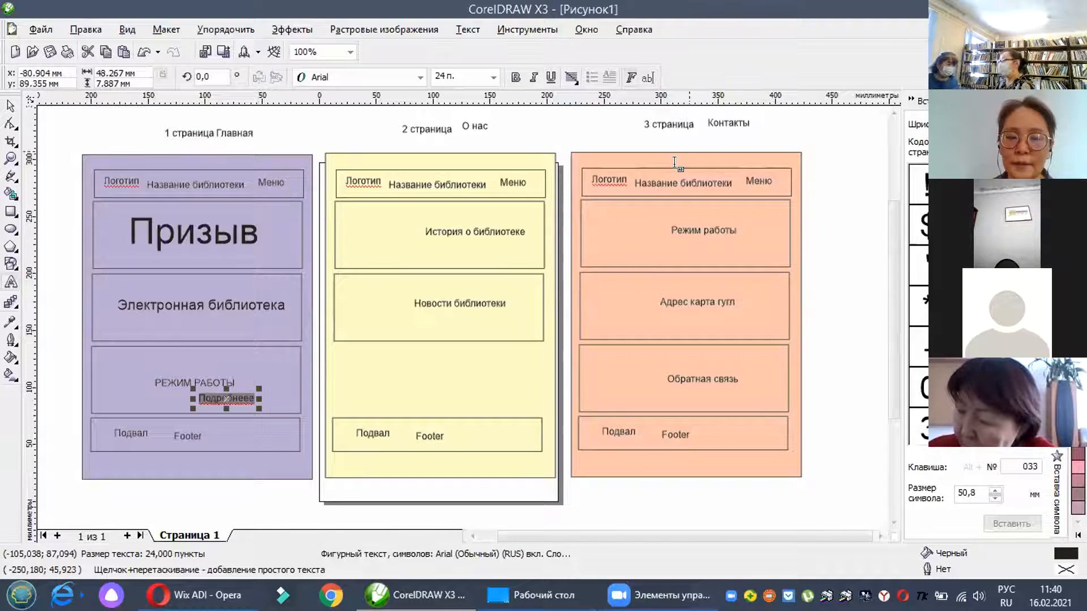
{"action": "key", "text": "Escape"}
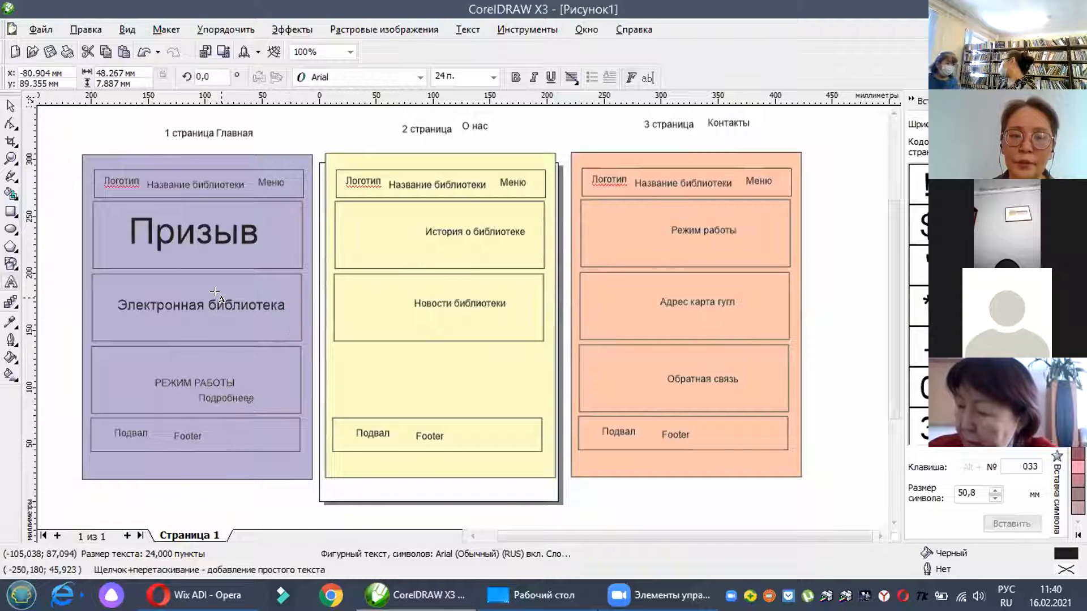
Step: Add the text "Подробнее" below Электронная библиотека in the second block of the Главная scheme
{"action": "left_click", "coordinate": [200, 326]}
{"action": "left_click", "coordinate": [200, 318]}
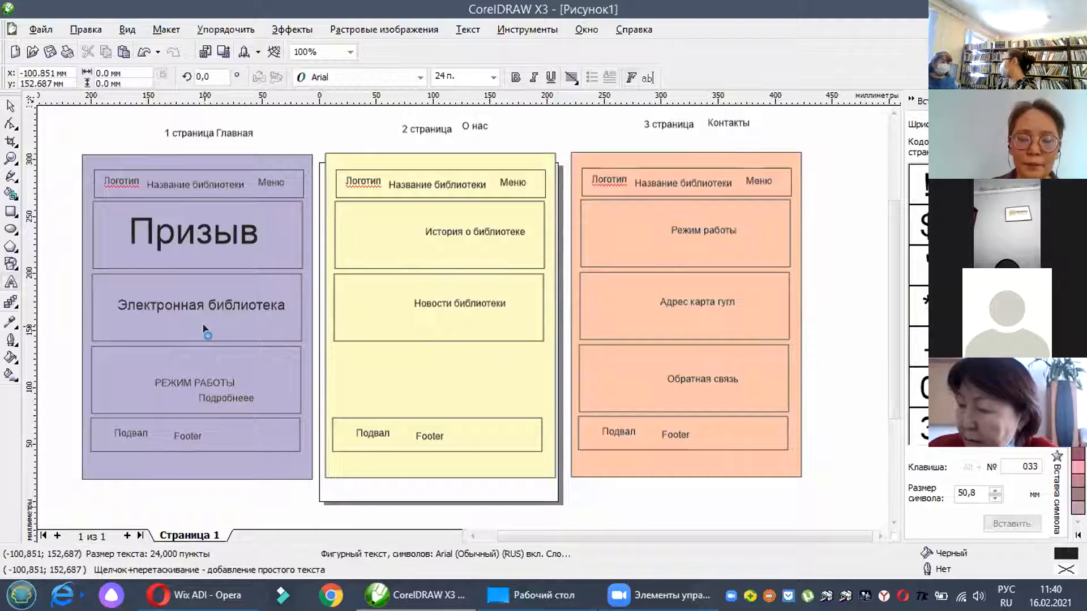
{"action": "type", "text": "подр"}
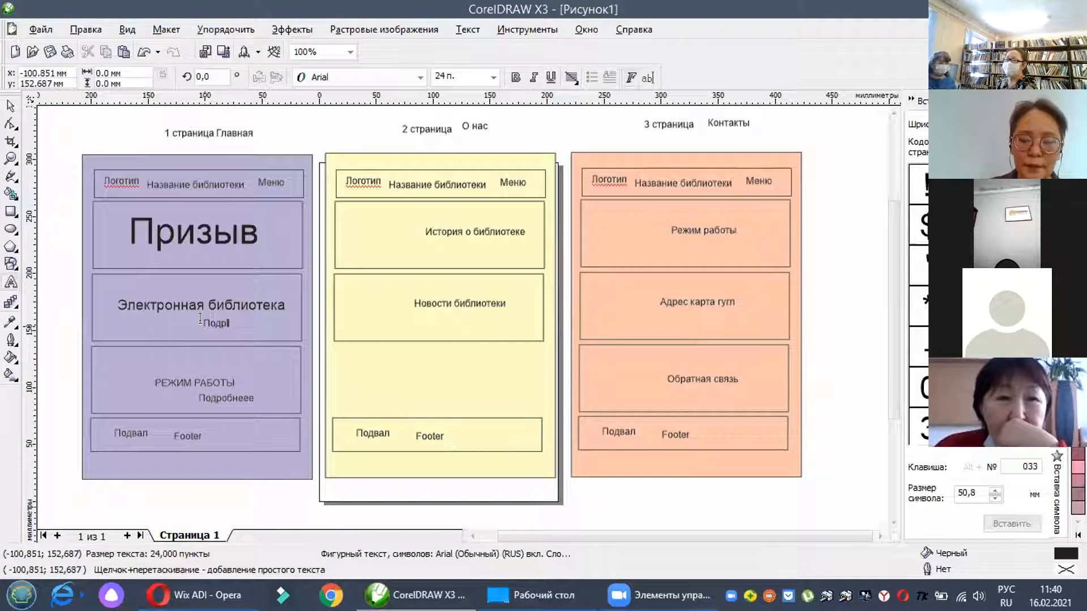
{"action": "type", "text": "обнее"}
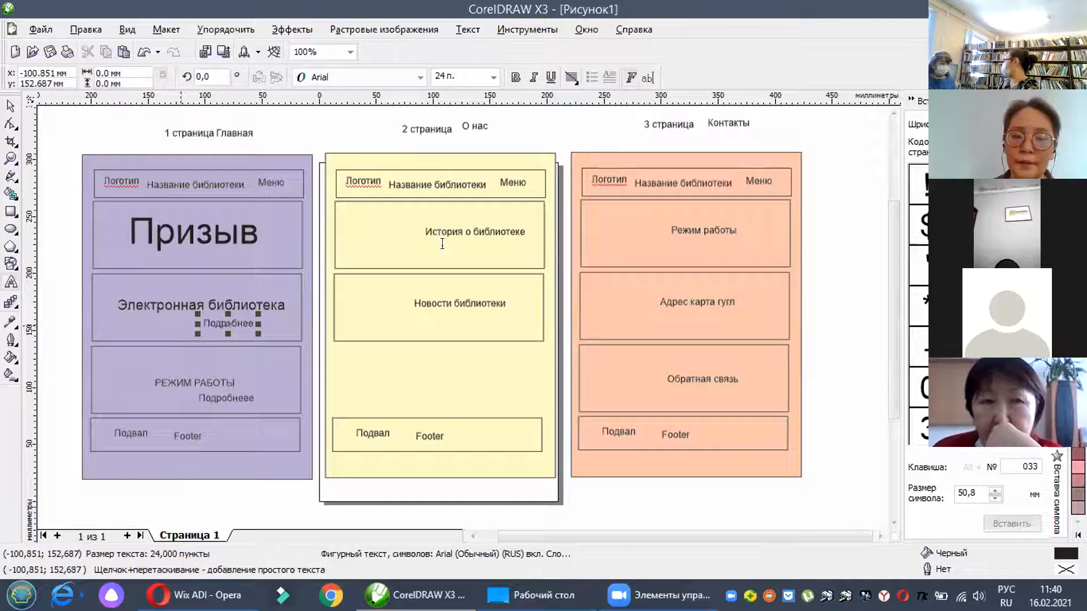
Step: Add the text "Краткая подробнее" below История о библиотеке in the first block of the 2 страница scheme
{"action": "left_click", "coordinate": [453, 269]}
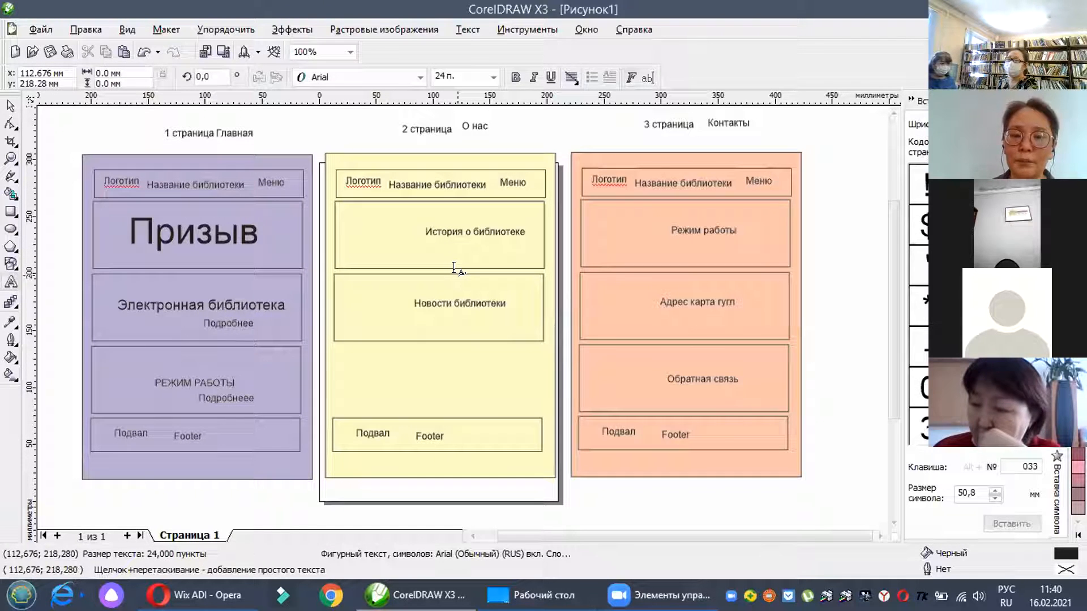
{"action": "type", "text": "Кр"}
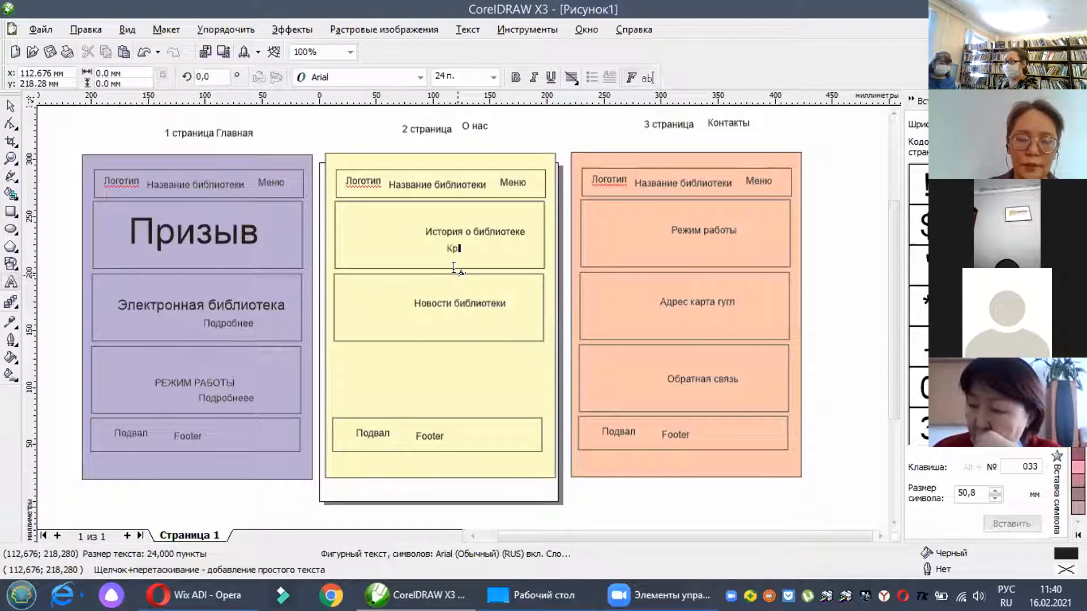
{"action": "type", "text": "аткая"}
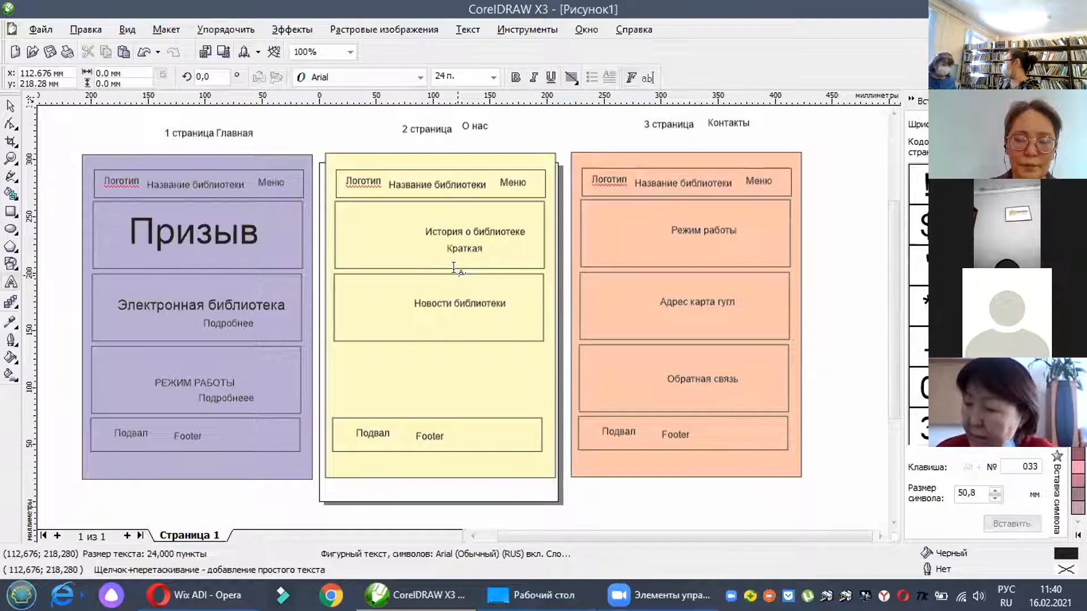
{"action": "type", "text": " п"}
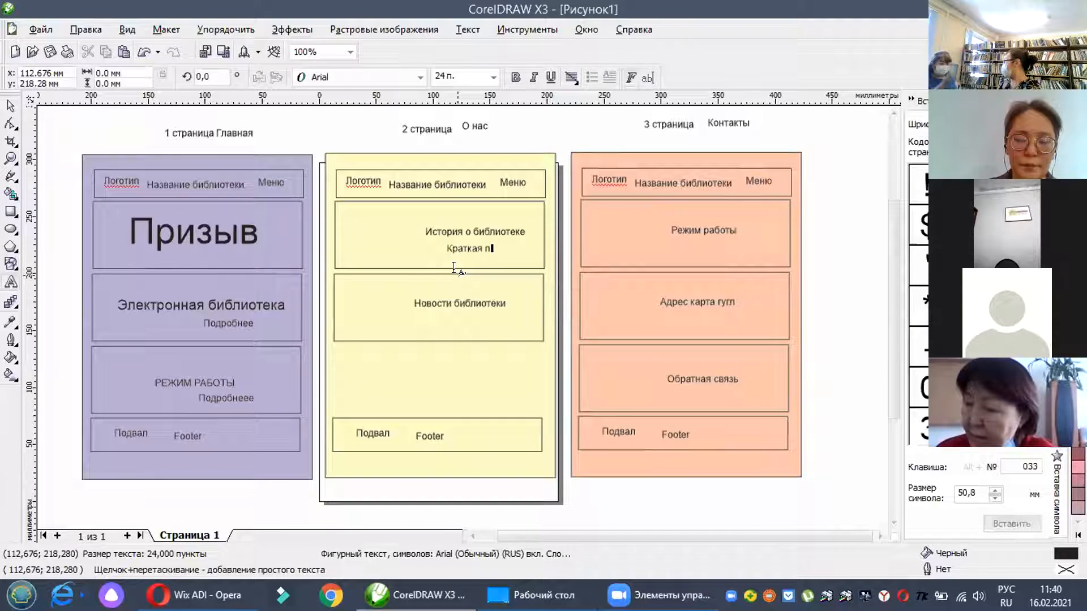
{"action": "type", "text": "одробнее"}
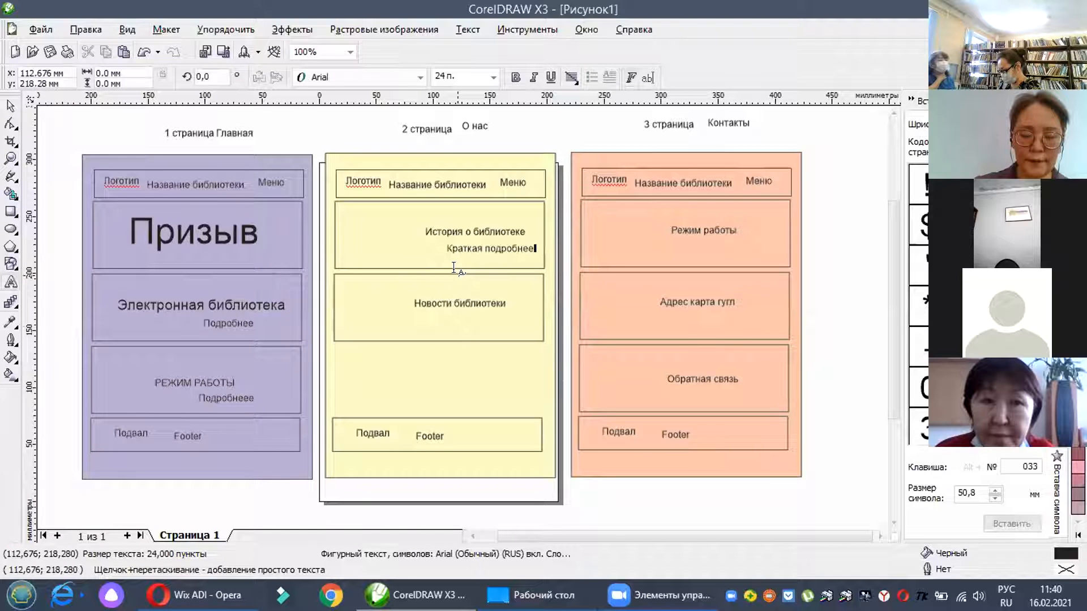
Step: Add the text "Новости МЦБС" below Новости библиотеки in the second block of the 2 страница scheme
{"action": "left_click", "coordinate": [478, 316]}
{"action": "type", "text": "Новости МЦ"}
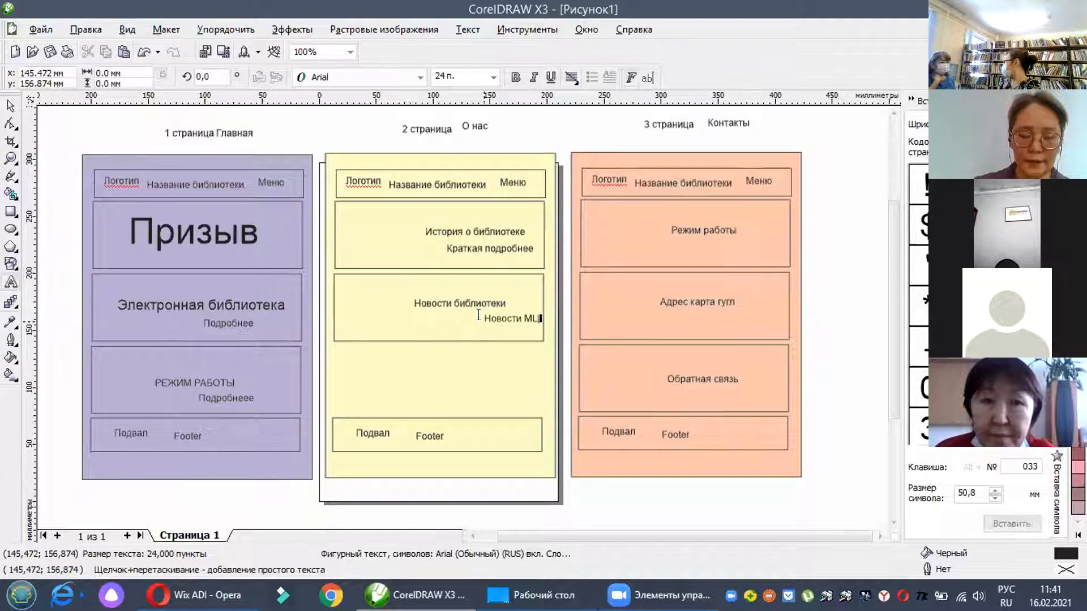
{"action": "type", "text": "БС"}
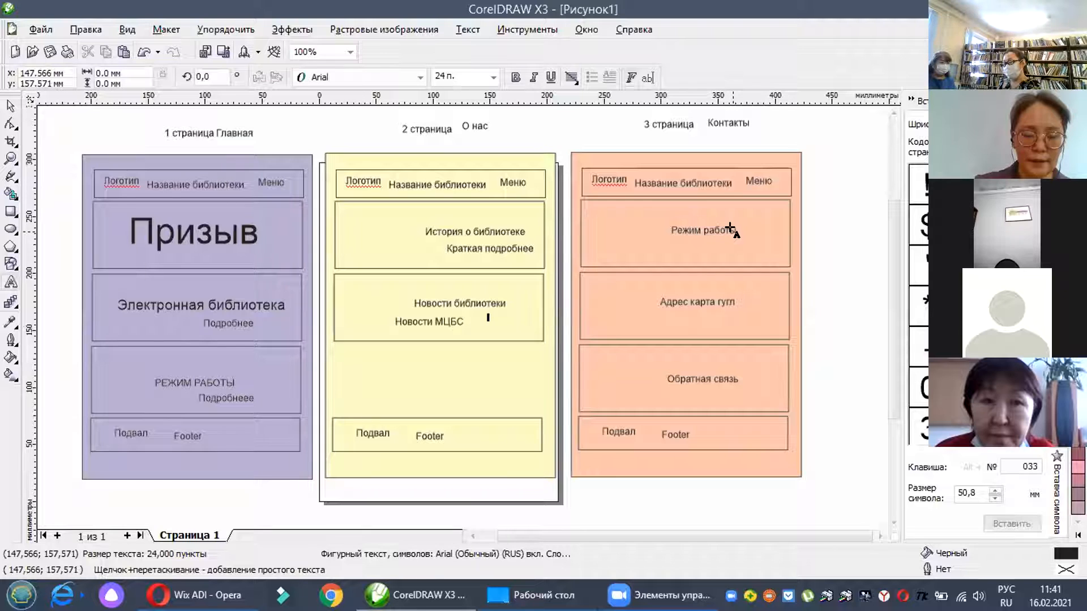
{"action": "left_click", "coordinate": [714, 244]}
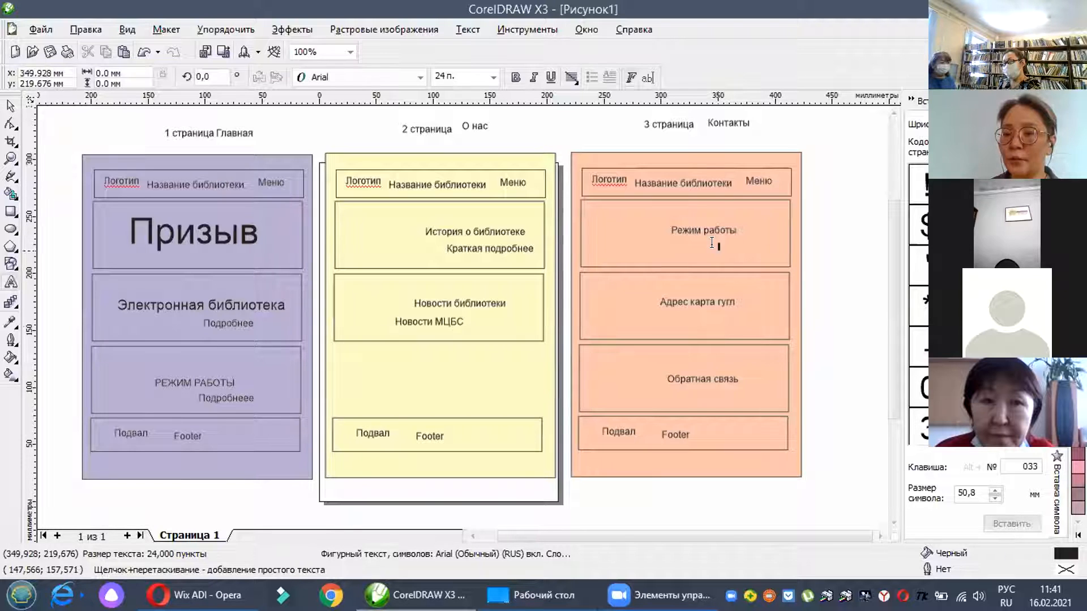
{"action": "left_click", "coordinate": [702, 308]}
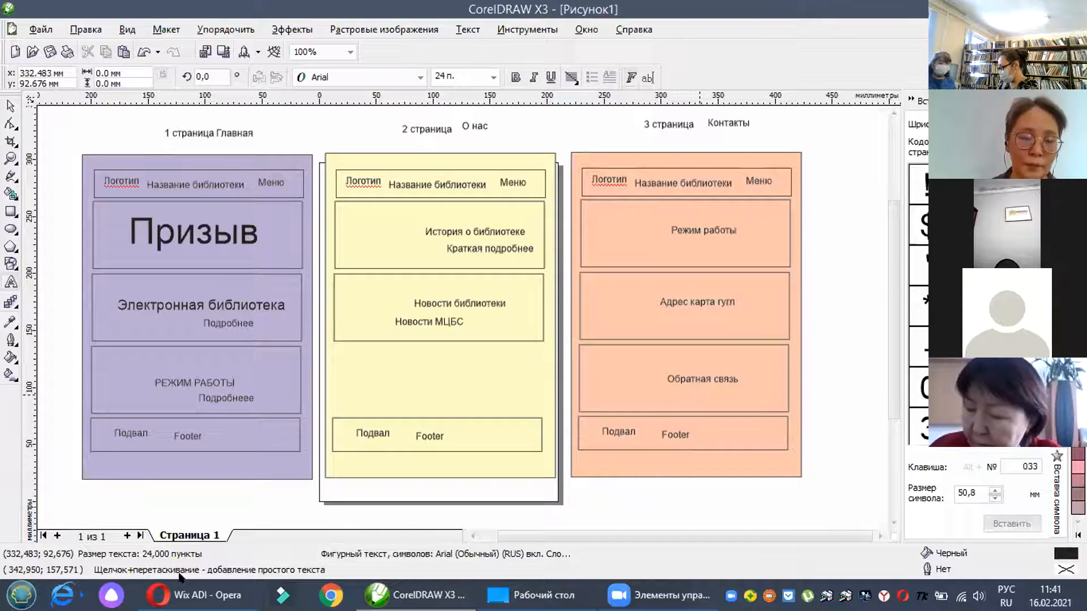
Step: Switch to the Wix ADI editor in Opera and open the site header block for editing, comparing it with the CorelDRAW scheme
{"action": "key", "text": "alt+Tab"}
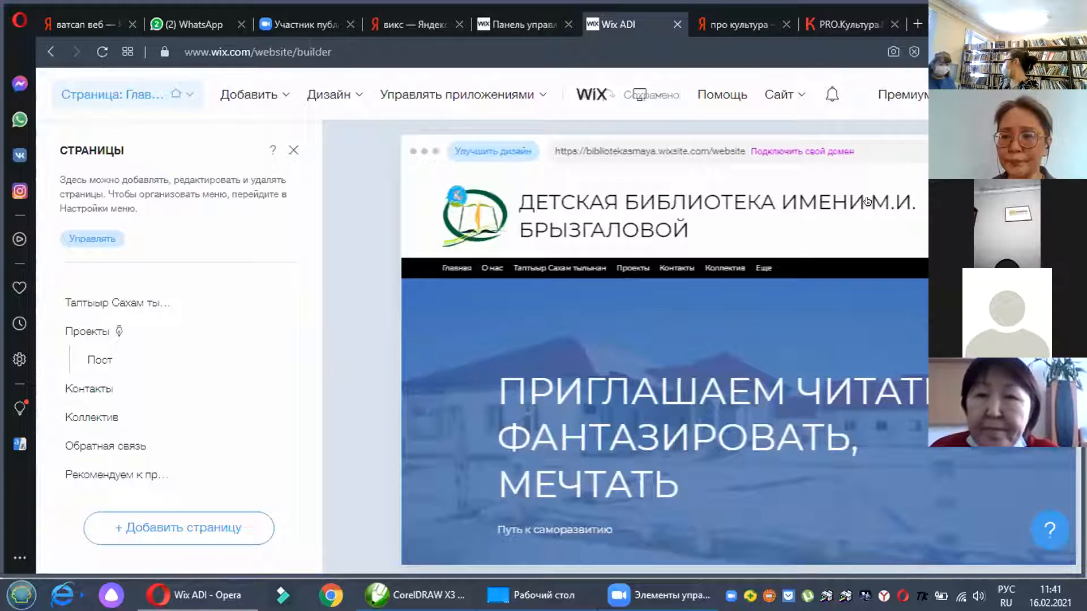
{"action": "mouse_move", "coordinate": [459, 202]}
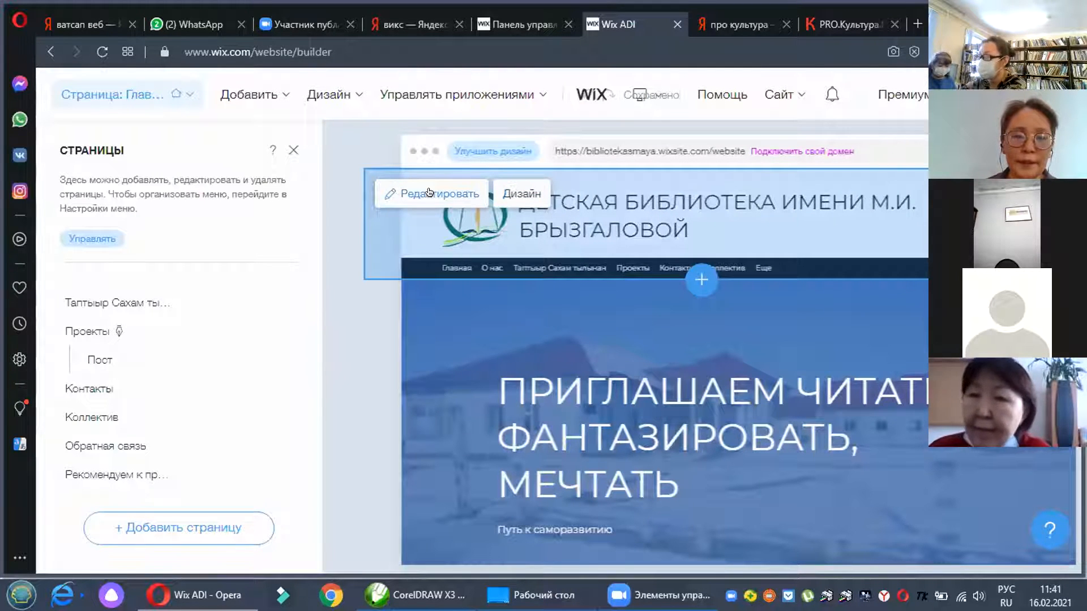
{"action": "left_click", "coordinate": [521, 179]}
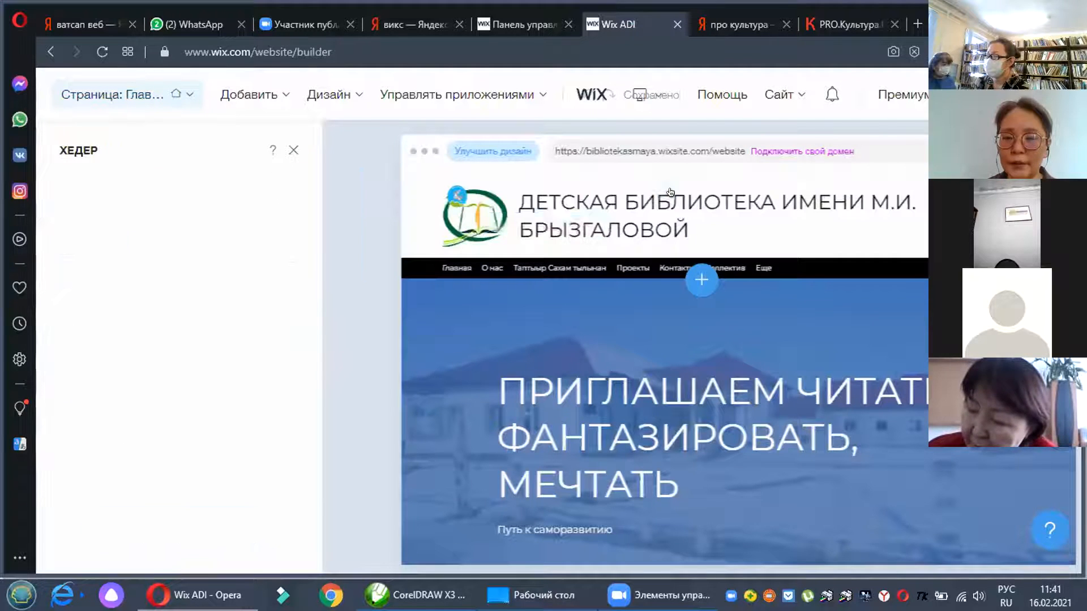
{"action": "mouse_move", "coordinate": [416, 595]}
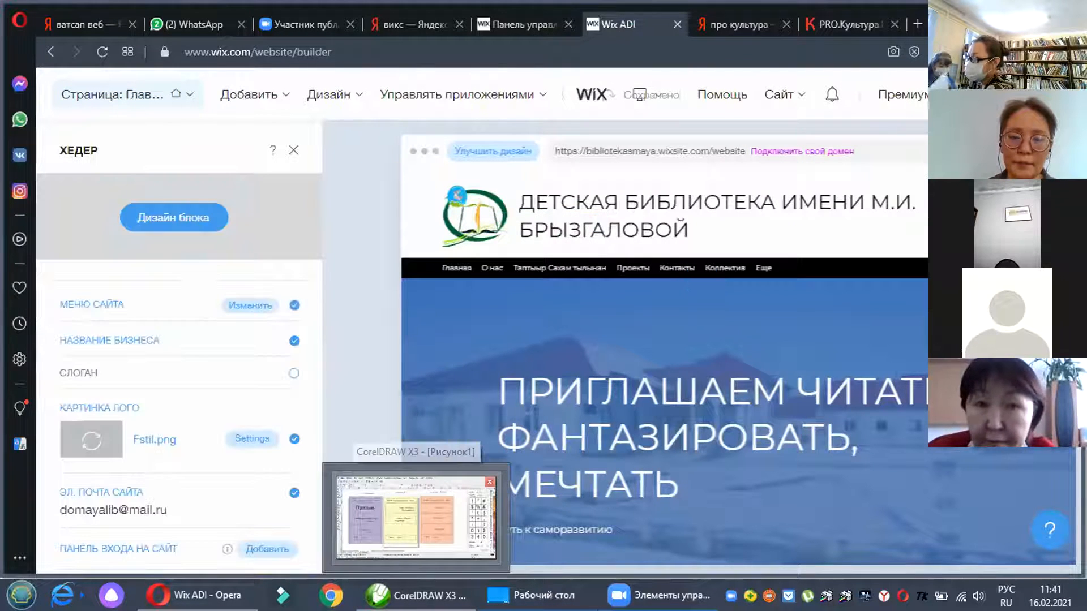
{"action": "left_click", "coordinate": [417, 518]}
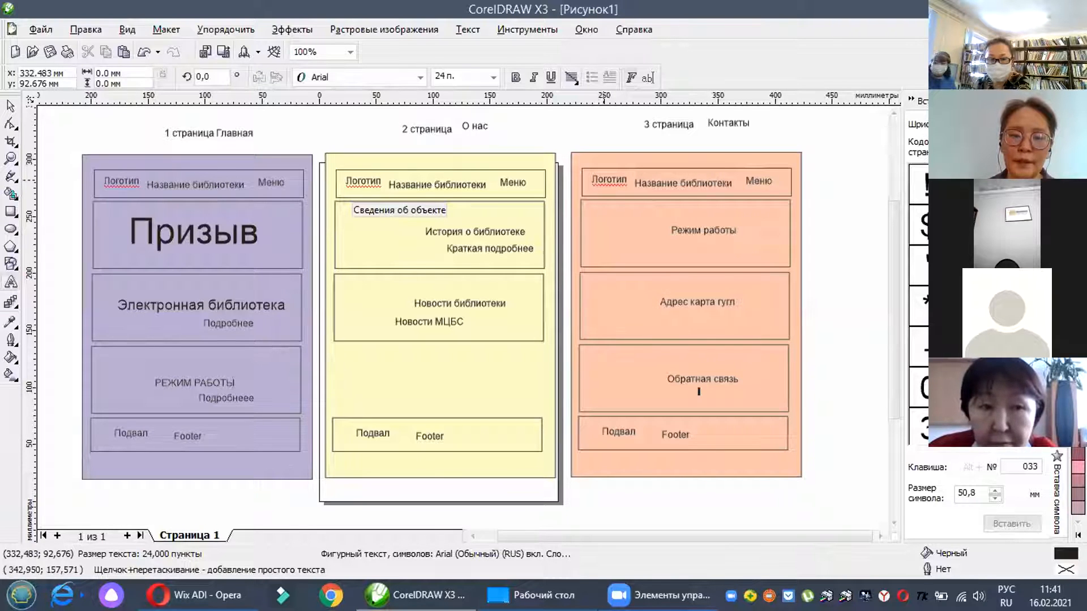
{"action": "key", "text": "alt+Tab"}
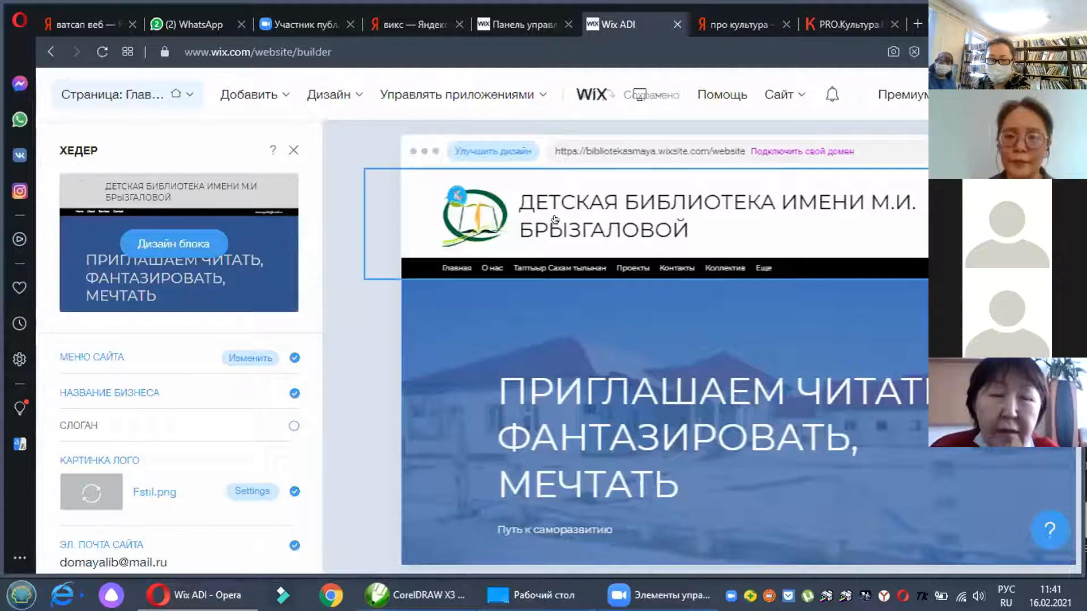
Step: Open the library name in the site header for editing and examine the name and logo settings
{"action": "left_click", "coordinate": [555, 221]}
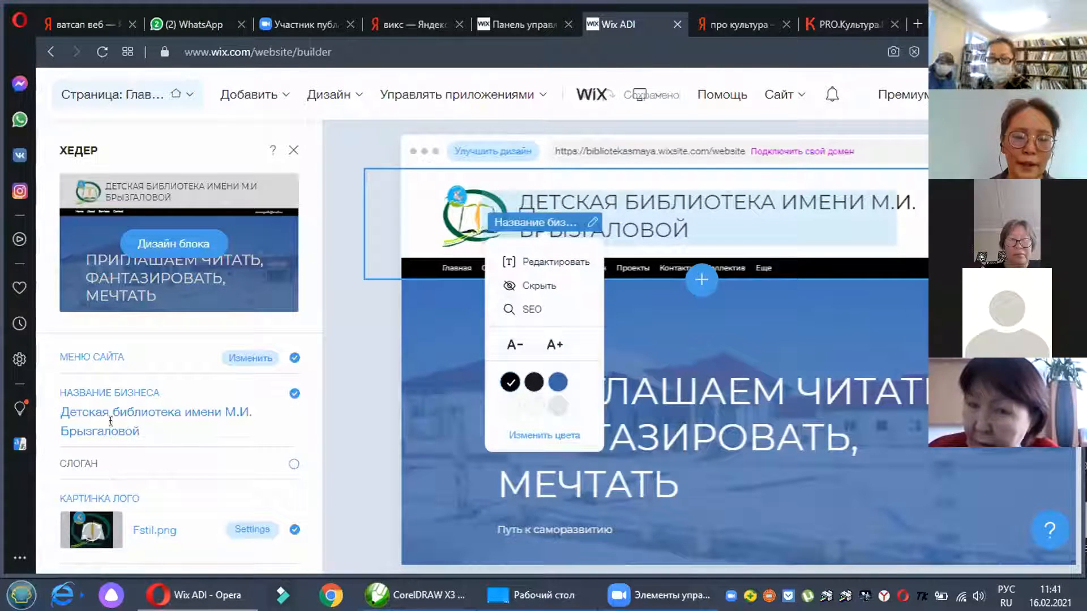
{"action": "left_click", "coordinate": [65, 416]}
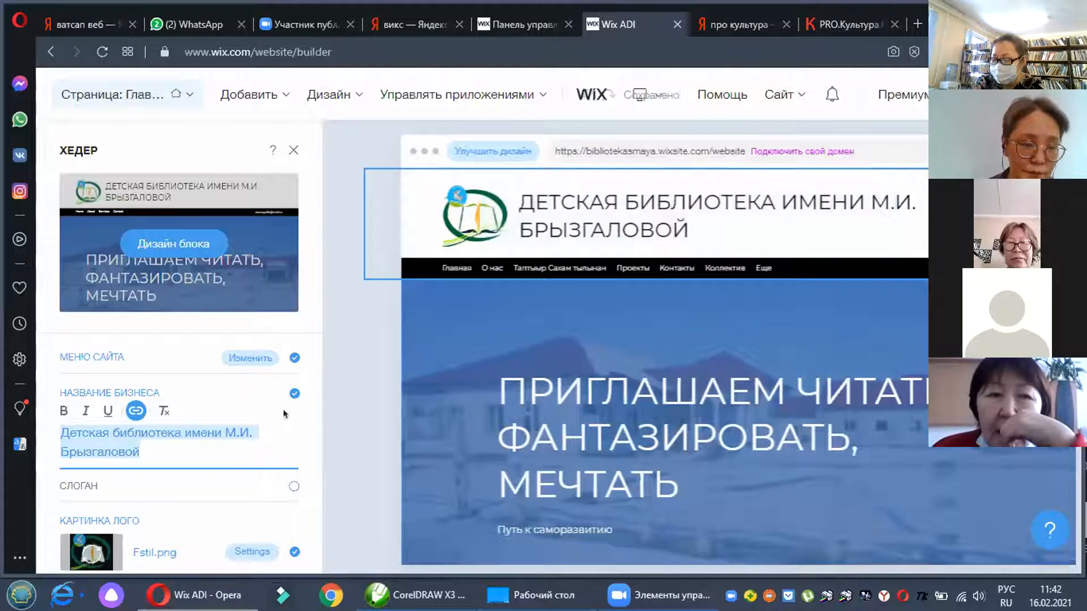
{"action": "scroll", "coordinate": [436, 255], "scroll_direction": "down", "scroll_amount": 4}
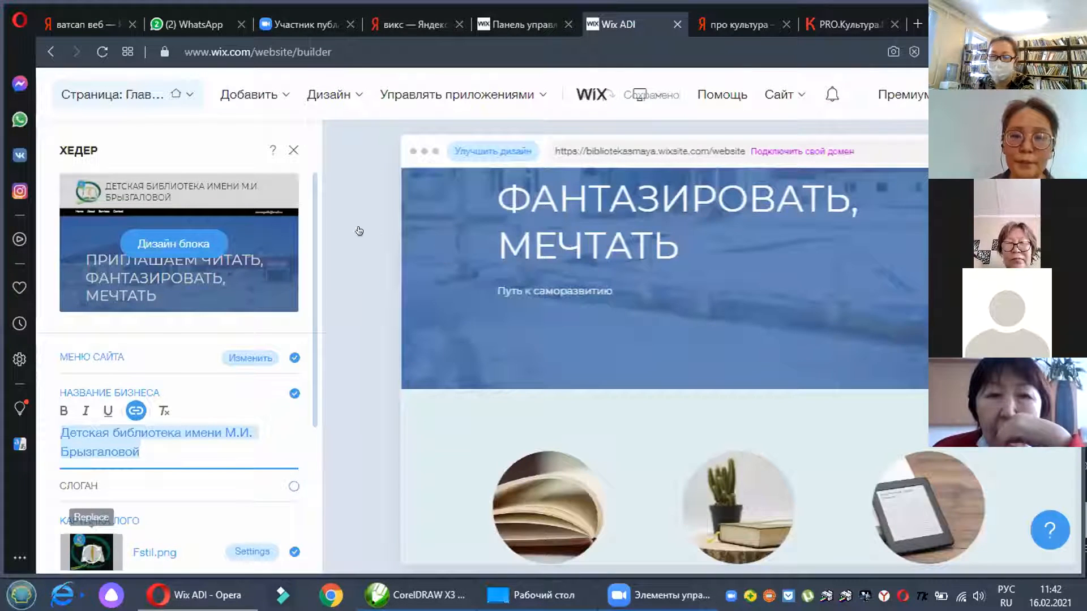
{"action": "scroll", "coordinate": [469, 207], "scroll_direction": "up", "scroll_amount": 4}
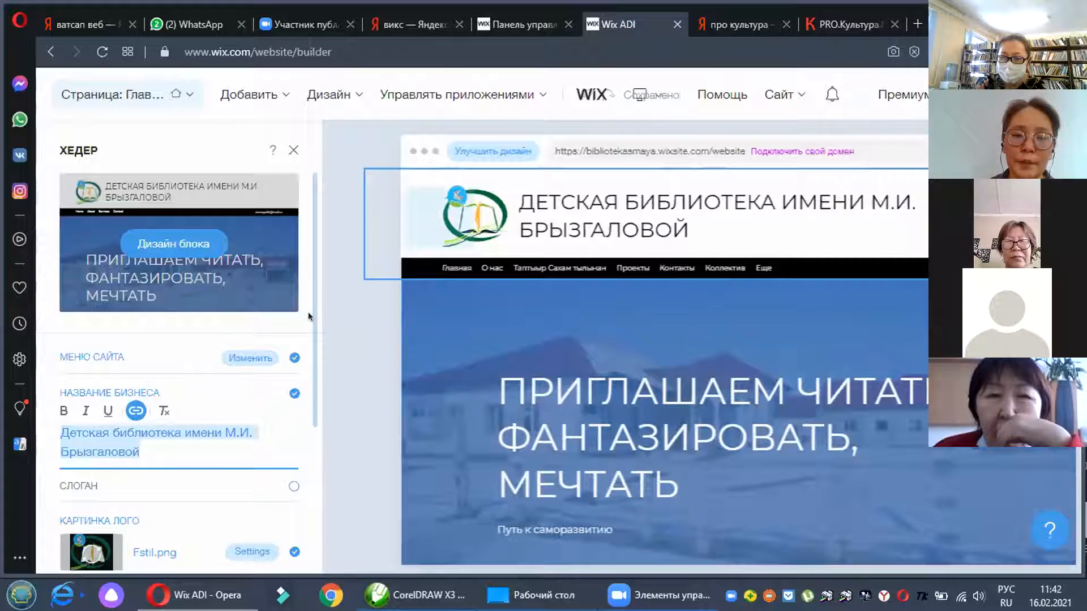
{"action": "left_click", "coordinate": [288, 448]}
Step: Show the library's phone number in the site header, trying its visibility off and on
{"action": "scroll", "coordinate": [290, 540], "scroll_direction": "down", "scroll_amount": 3}
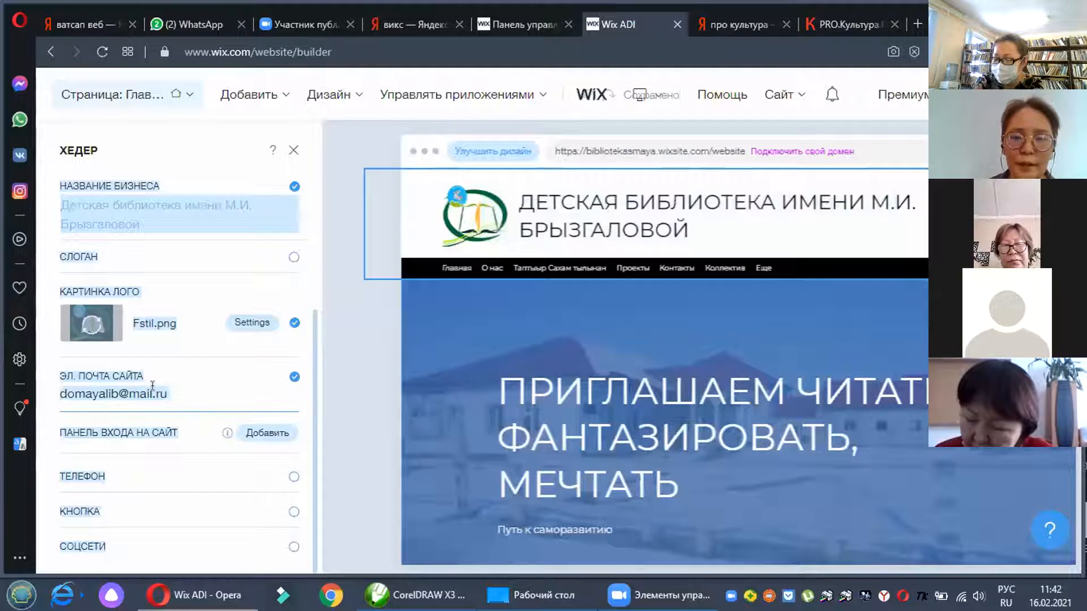
{"action": "left_click", "coordinate": [289, 476]}
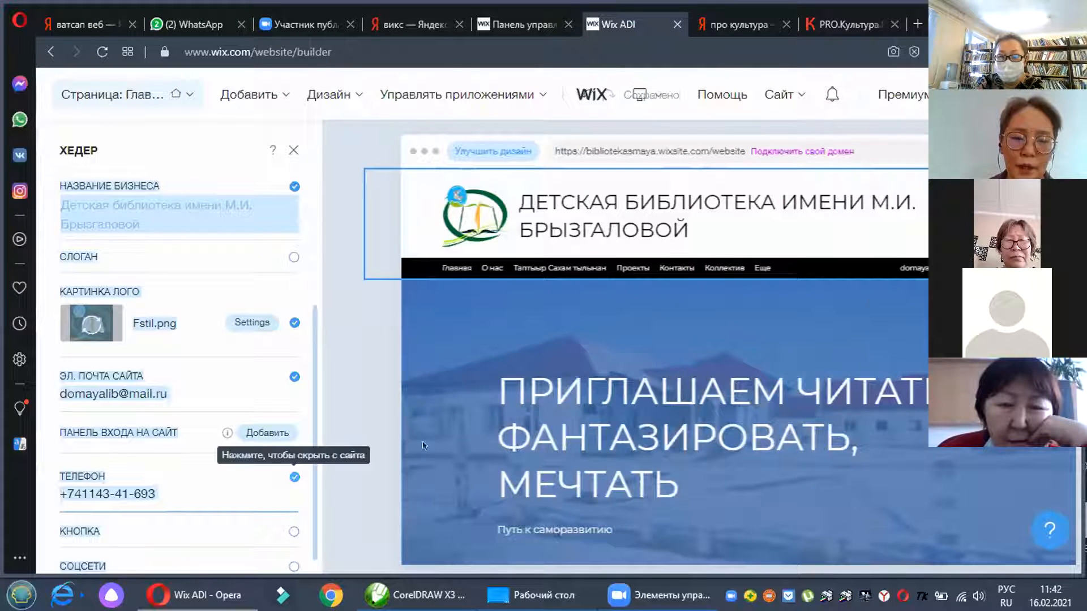
{"action": "left_click", "coordinate": [294, 477]}
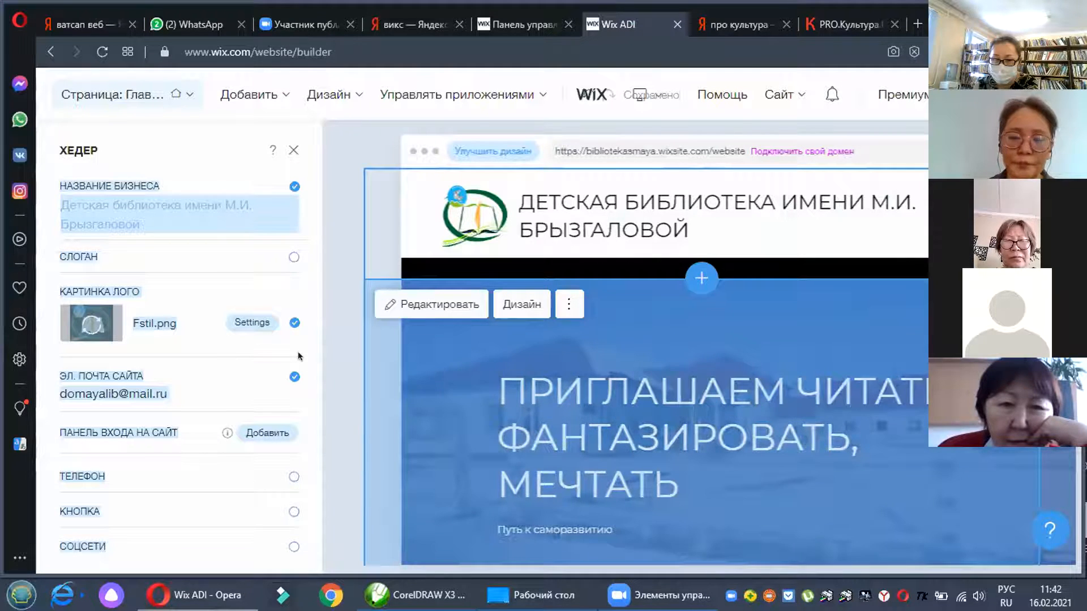
{"action": "left_click", "coordinate": [293, 479]}
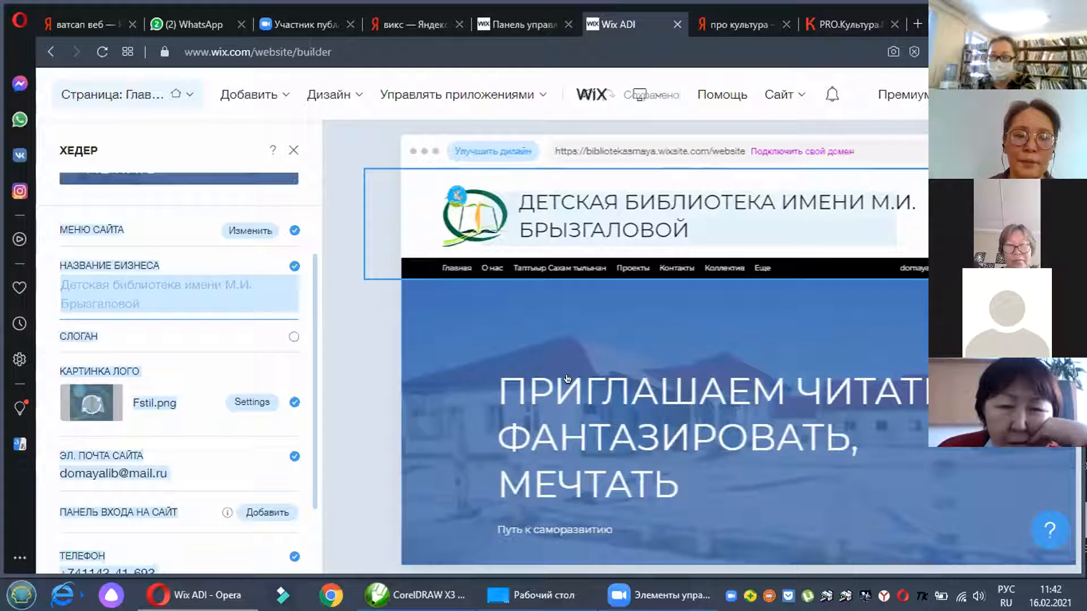
{"action": "mouse_move", "coordinate": [597, 400]}
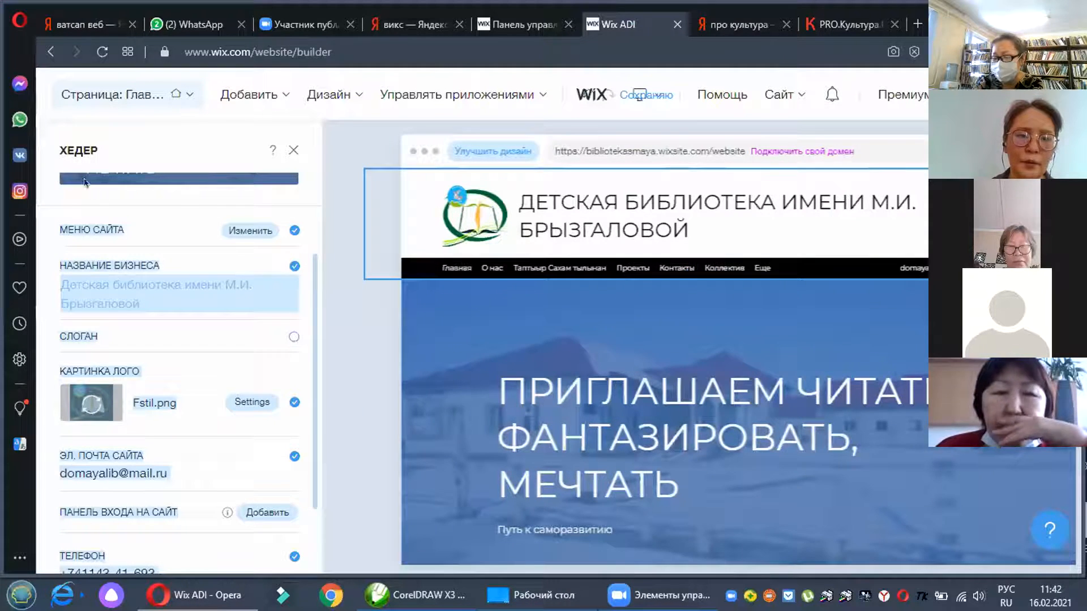
{"action": "scroll", "coordinate": [101, 190], "scroll_direction": "up", "scroll_amount": 3}
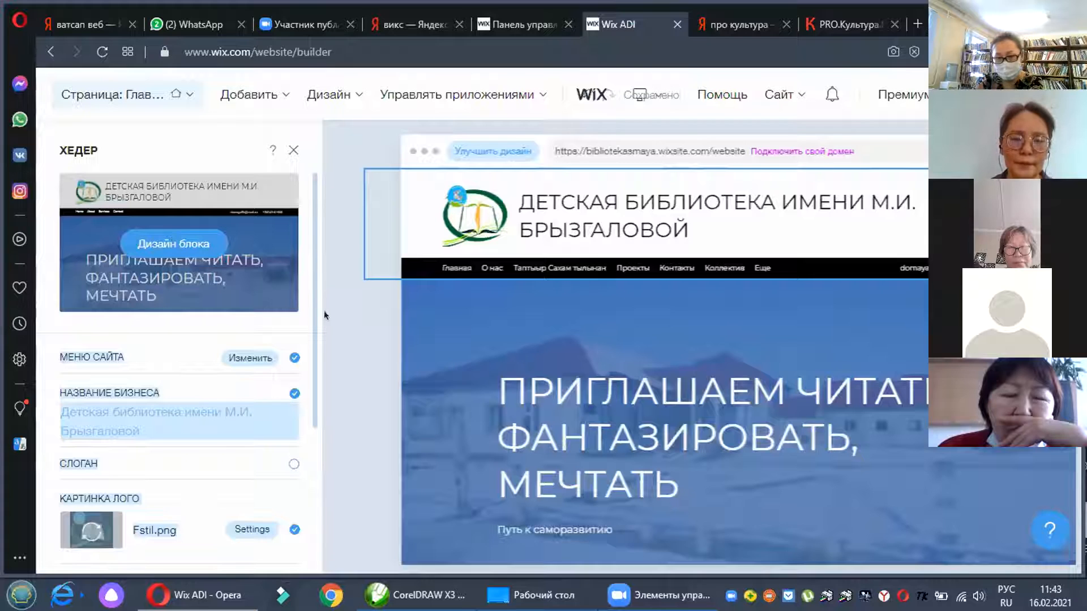
Step: Open the Коллекции block below the main banner for editing and show its title
{"action": "scroll", "coordinate": [337, 322], "scroll_direction": "down", "scroll_amount": 3}
{"action": "scroll", "coordinate": [525, 344], "scroll_direction": "down", "scroll_amount": 3}
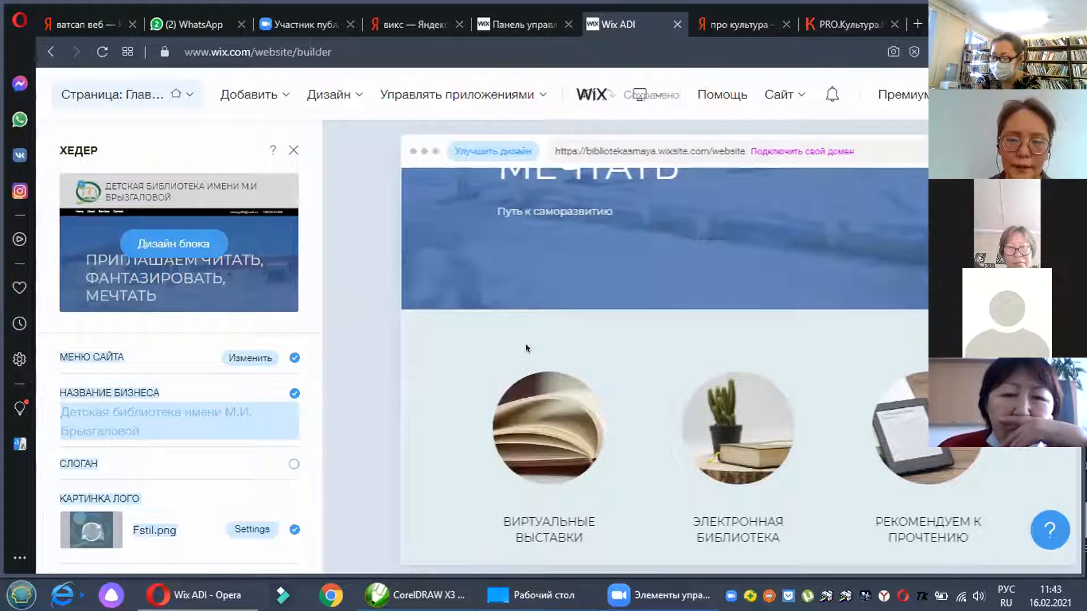
{"action": "scroll", "coordinate": [432, 221], "scroll_direction": "down", "scroll_amount": 3}
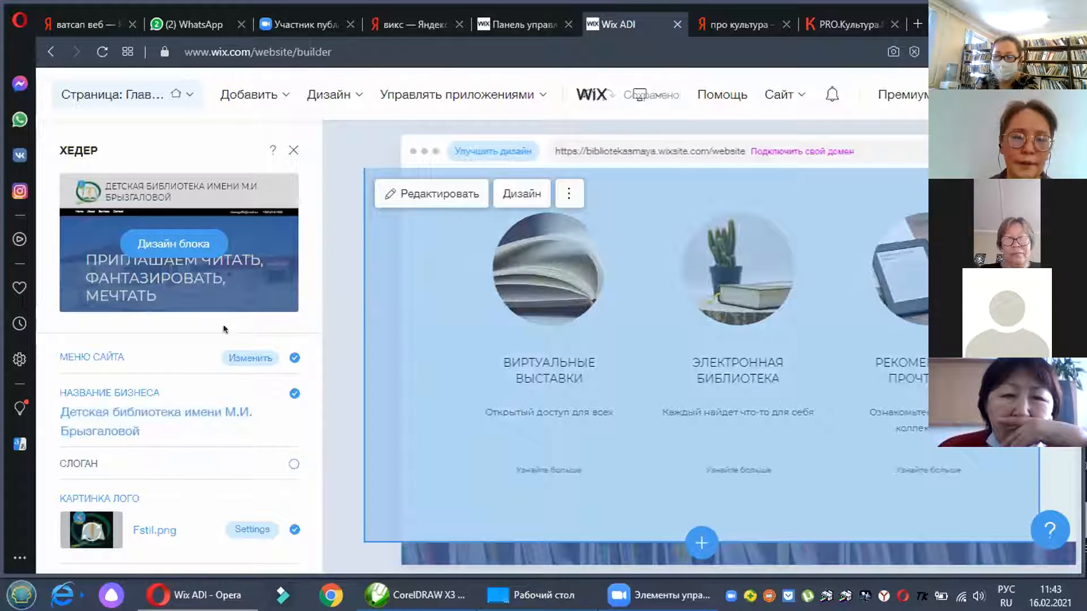
{"action": "left_click", "coordinate": [251, 369]}
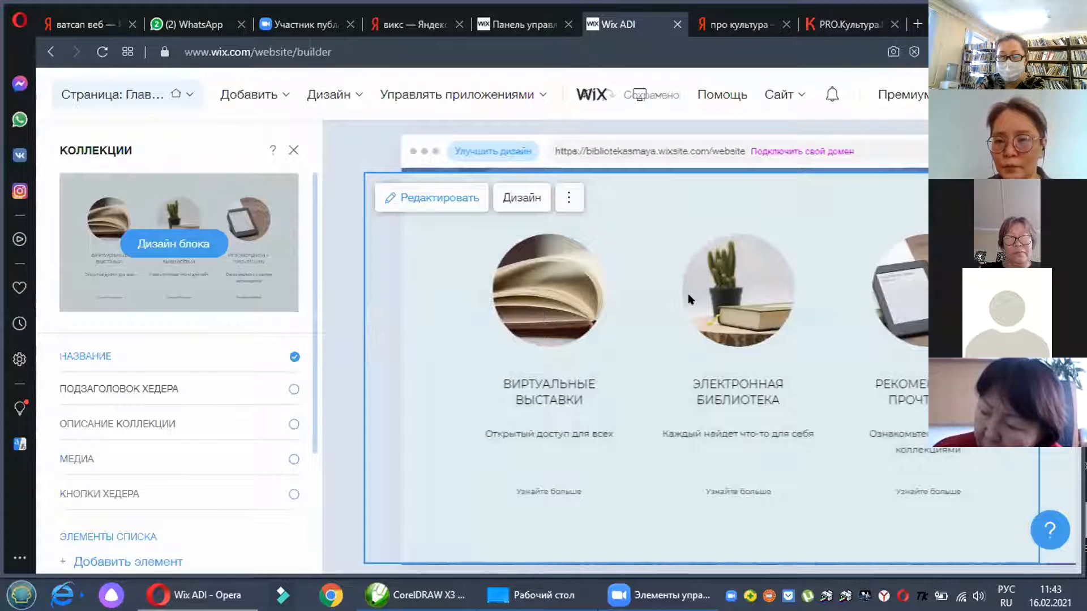
{"action": "scroll", "coordinate": [692, 311], "scroll_direction": "down", "scroll_amount": 2}
{"action": "scroll", "coordinate": [555, 388], "scroll_direction": "up", "scroll_amount": 4}
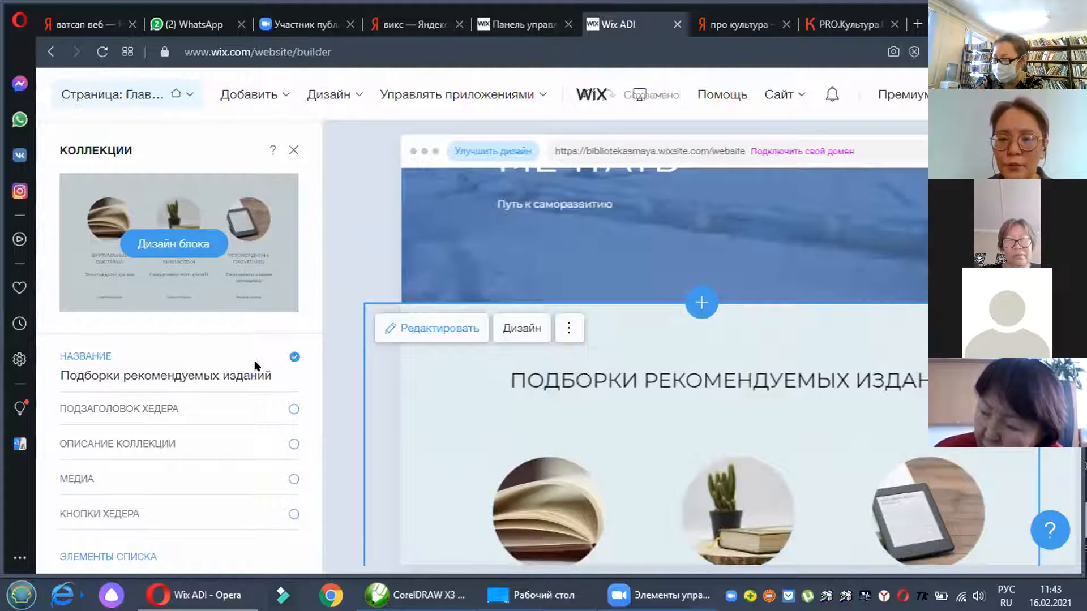
Step: Replace the title of the Коллекции block with "ВСЕ ДЛЯ ВАС"
{"action": "left_click", "coordinate": [287, 397]}
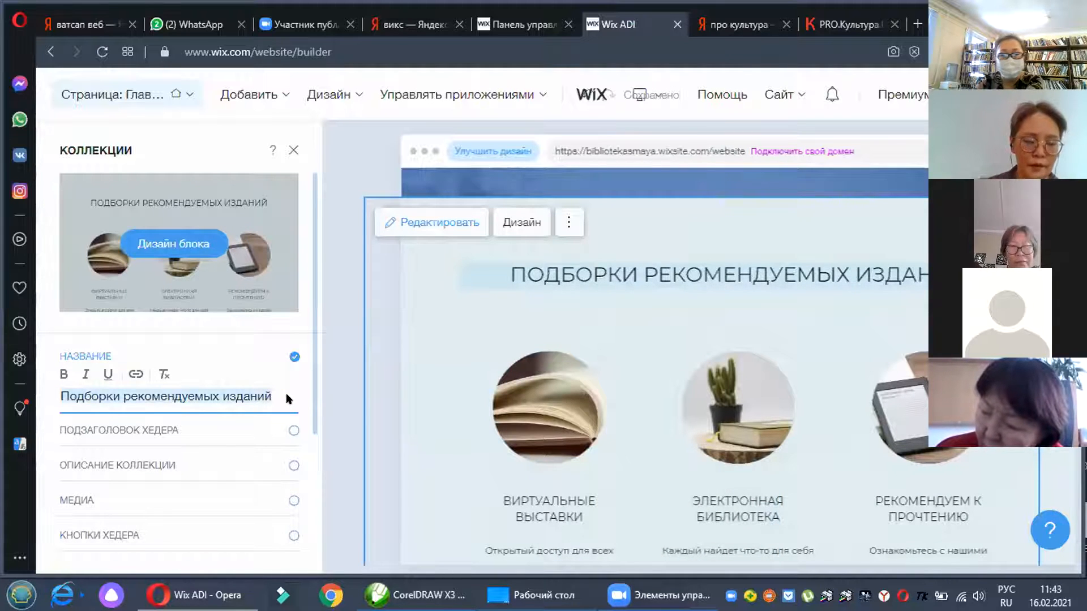
{"action": "type", "text": "ВСЕ "}
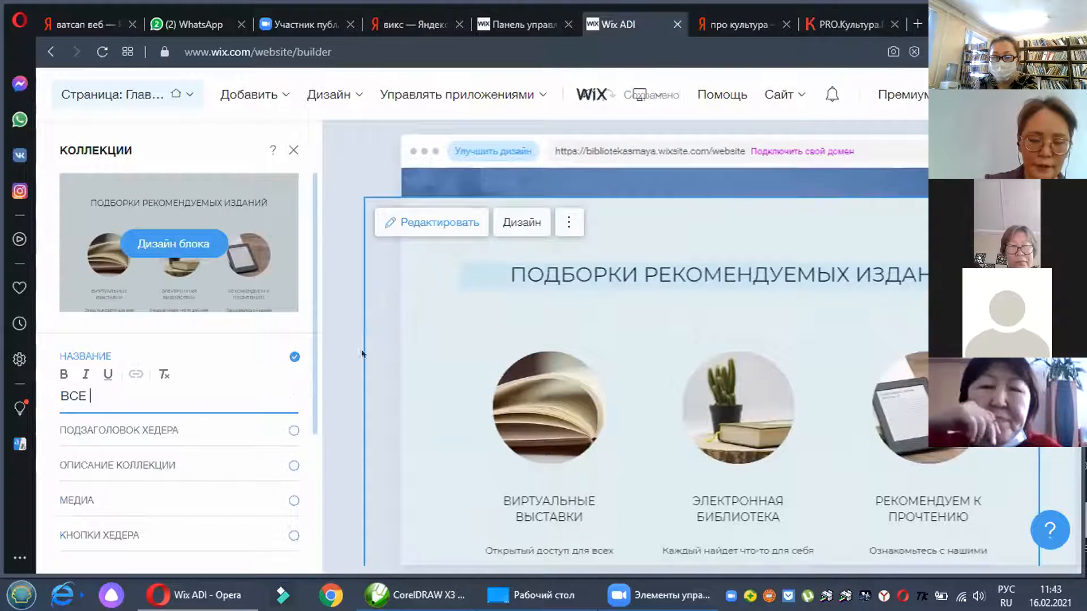
{"action": "type", "text": "ДЛЯ ВАС"}
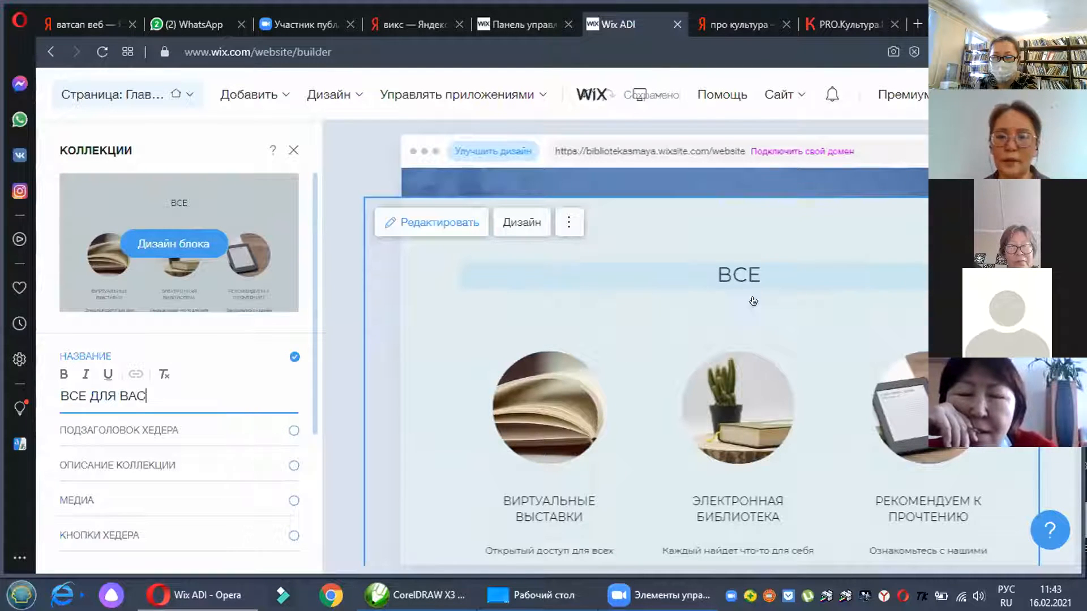
Step: Hide the title of the Коллекции block and view the additional actions available for the block
{"action": "left_click", "coordinate": [379, 358]}
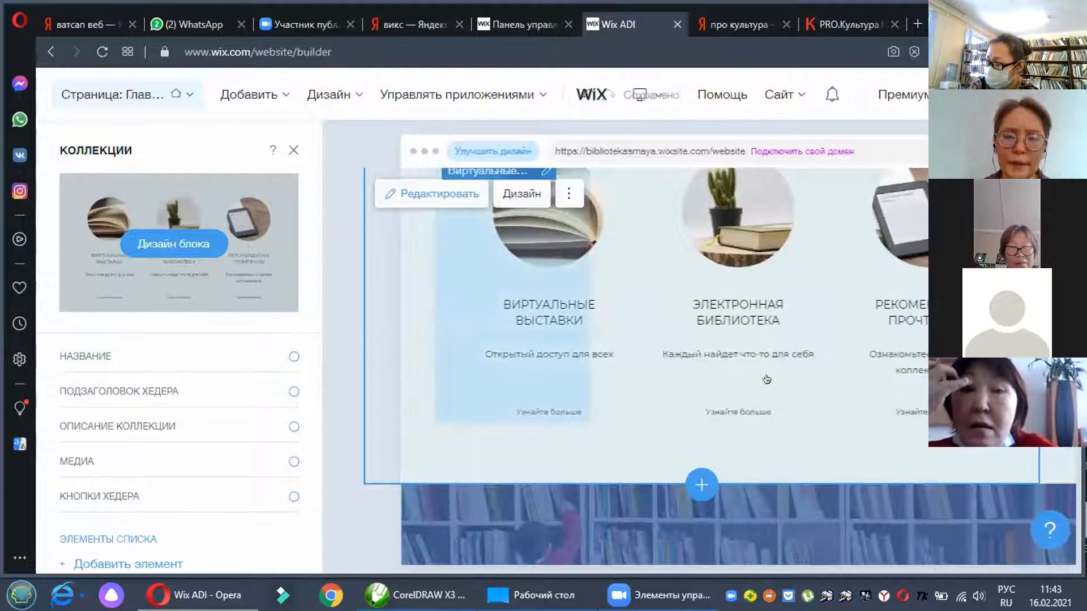
{"action": "scroll", "coordinate": [715, 504], "scroll_direction": "up", "scroll_amount": 3}
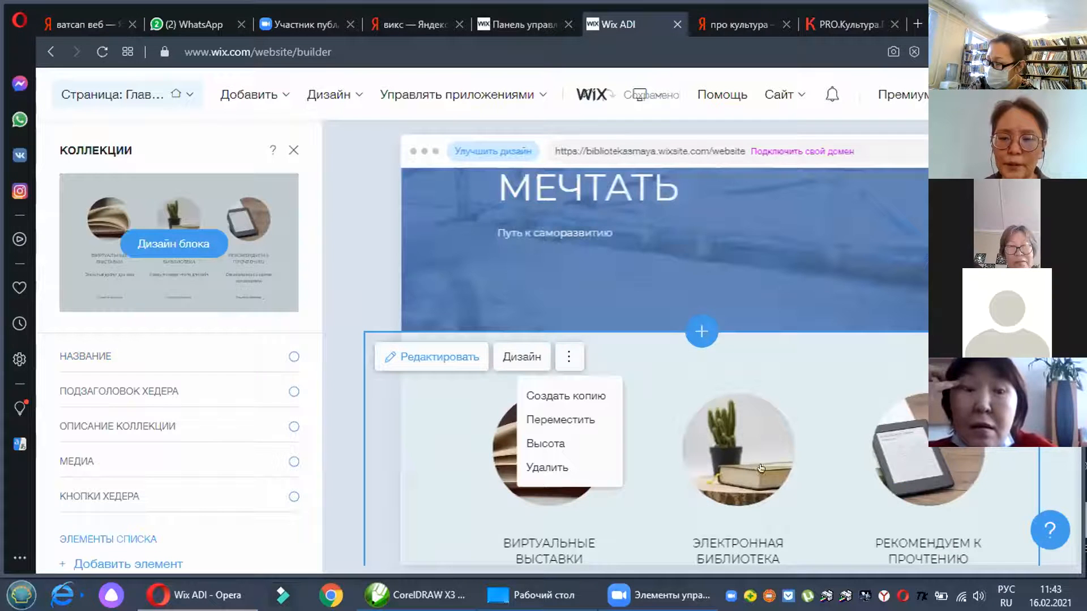
{"action": "left_click", "coordinate": [569, 357]}
{"action": "right_click", "coordinate": [481, 447]}
{"action": "key", "text": "Escape"}
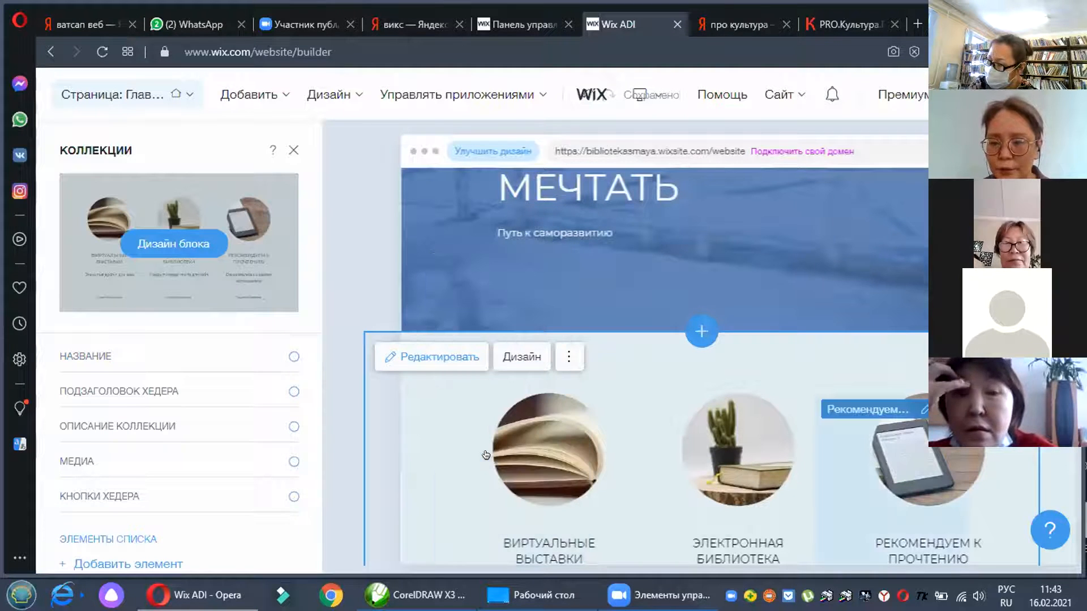
Step: Open the Виртуальные выставки item of the Коллекции block for editing and open its photo settings
{"action": "left_click", "coordinate": [486, 454]}
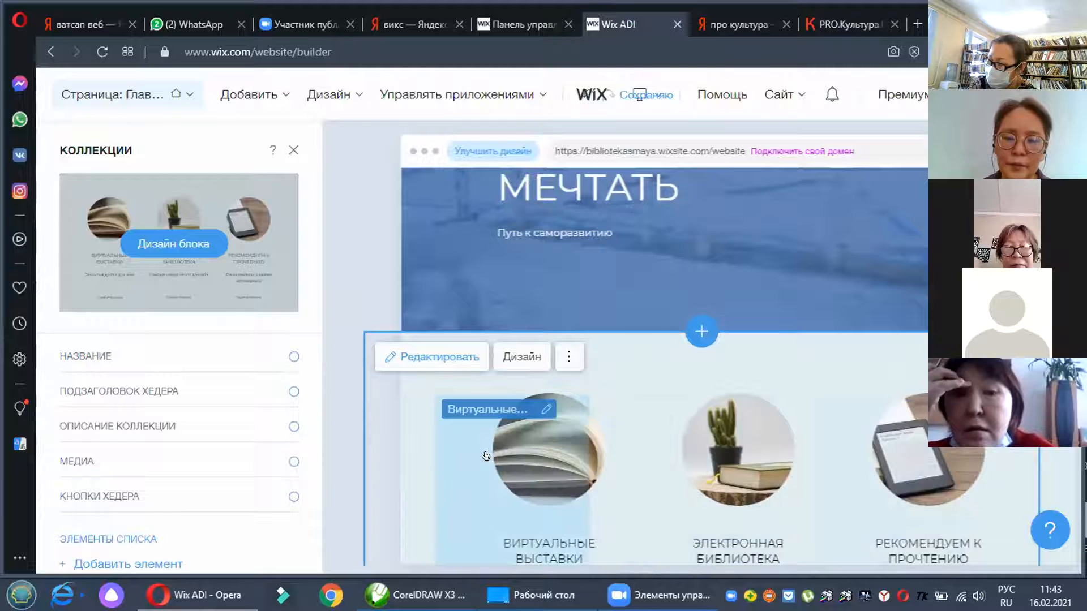
{"action": "left_click", "coordinate": [109, 280]}
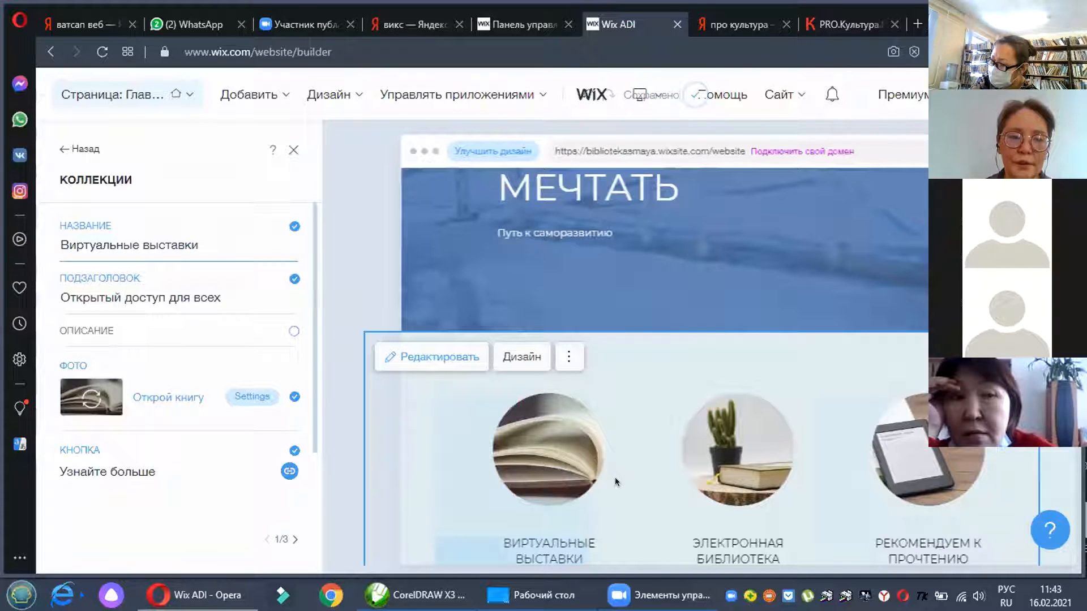
{"action": "scroll", "coordinate": [615, 477], "scroll_direction": "down", "scroll_amount": 3}
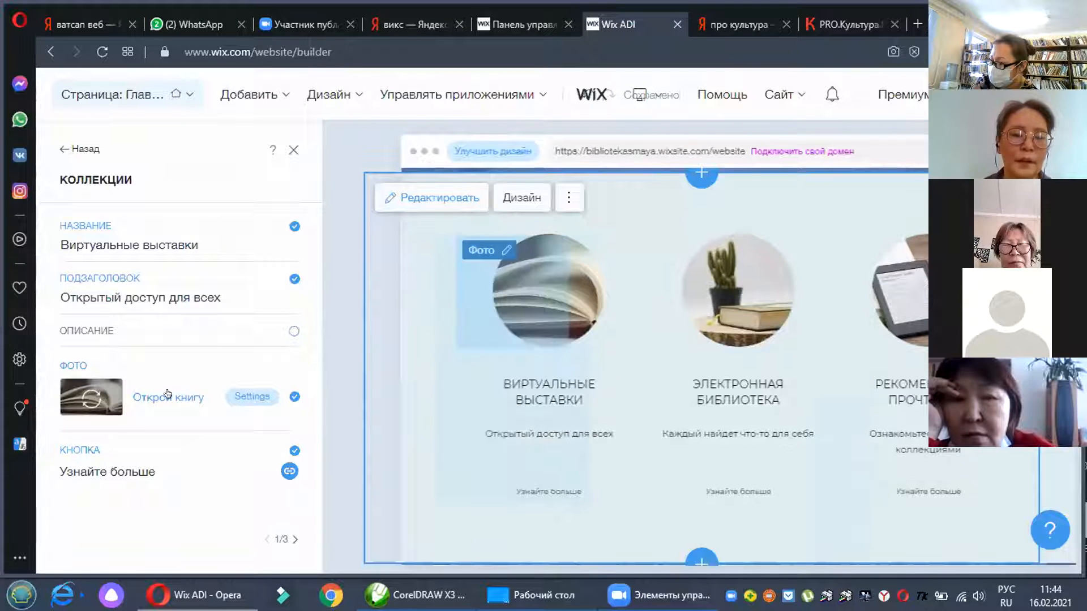
{"action": "left_click", "coordinate": [243, 396]}
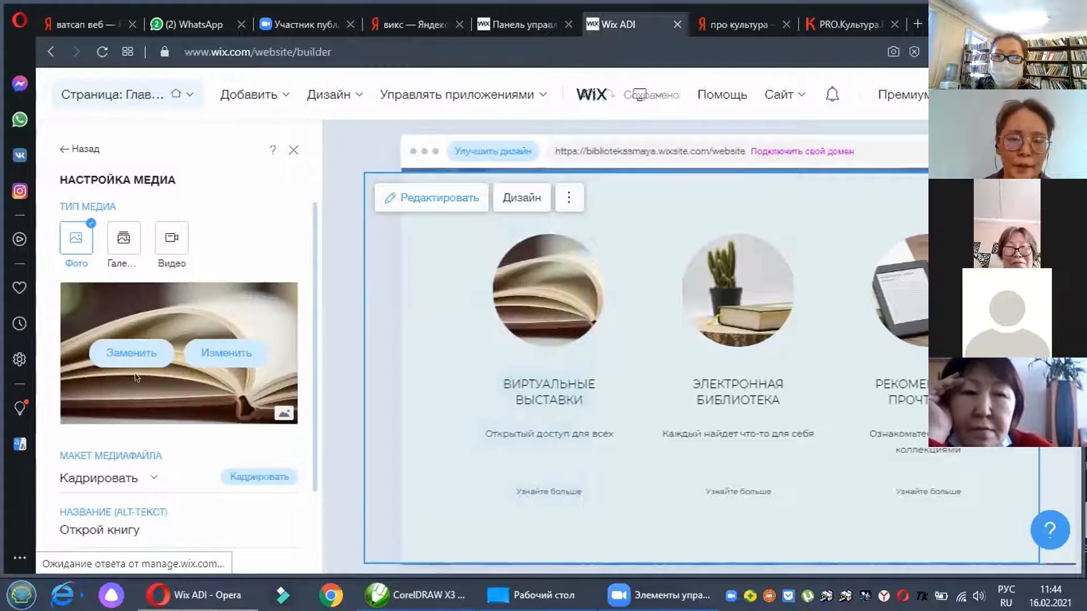
Step: Replace the item's photo with the image of an open book and glasses, searching Медиа от Wix for "книга"
{"action": "left_click", "coordinate": [271, 406]}
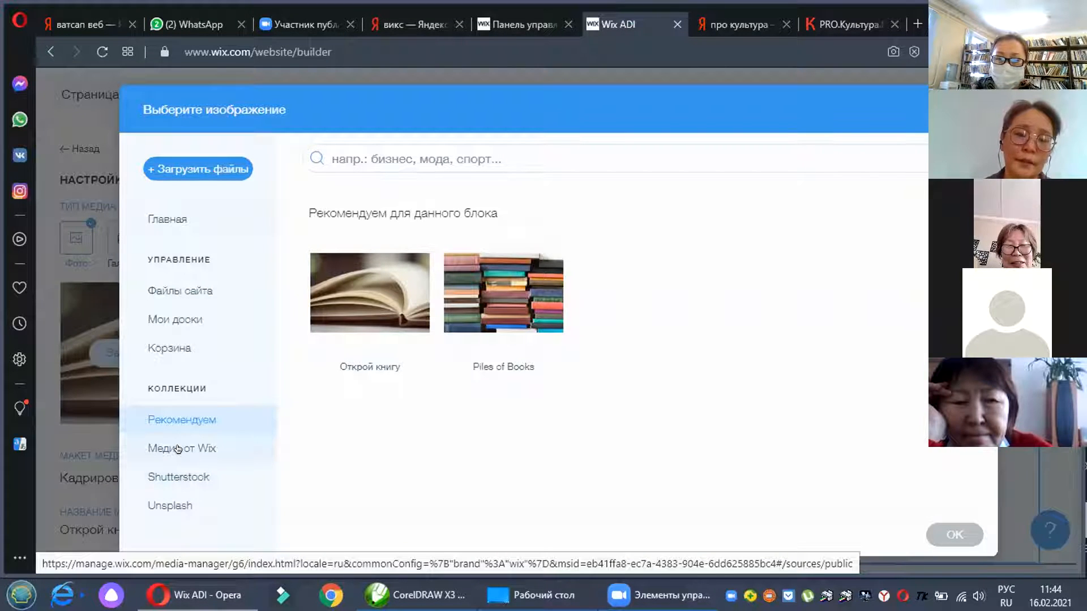
{"action": "left_click", "coordinate": [283, 440]}
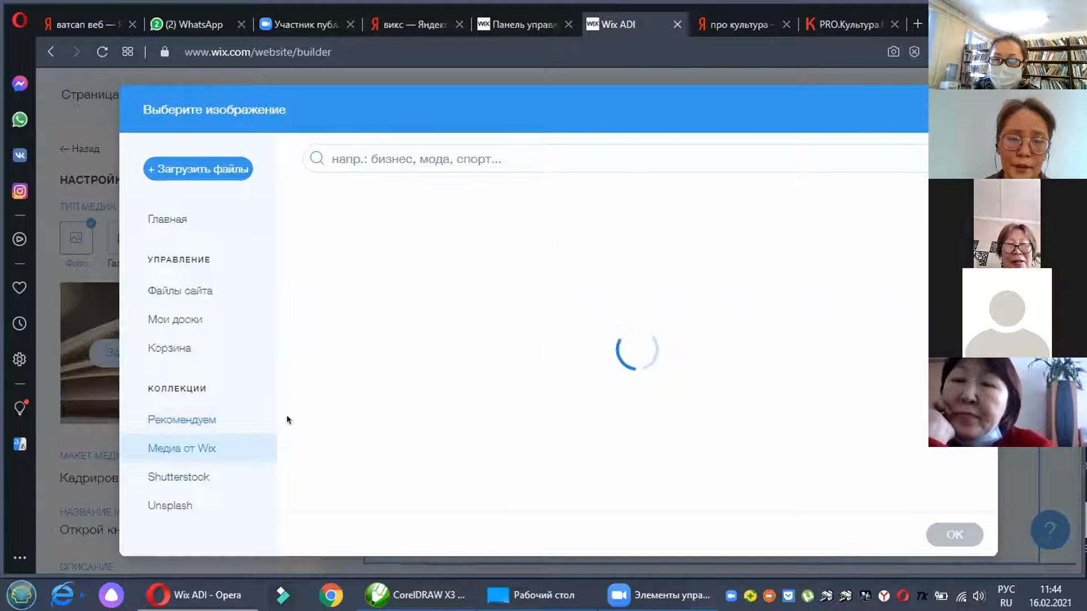
{"action": "left_click", "coordinate": [403, 156]}
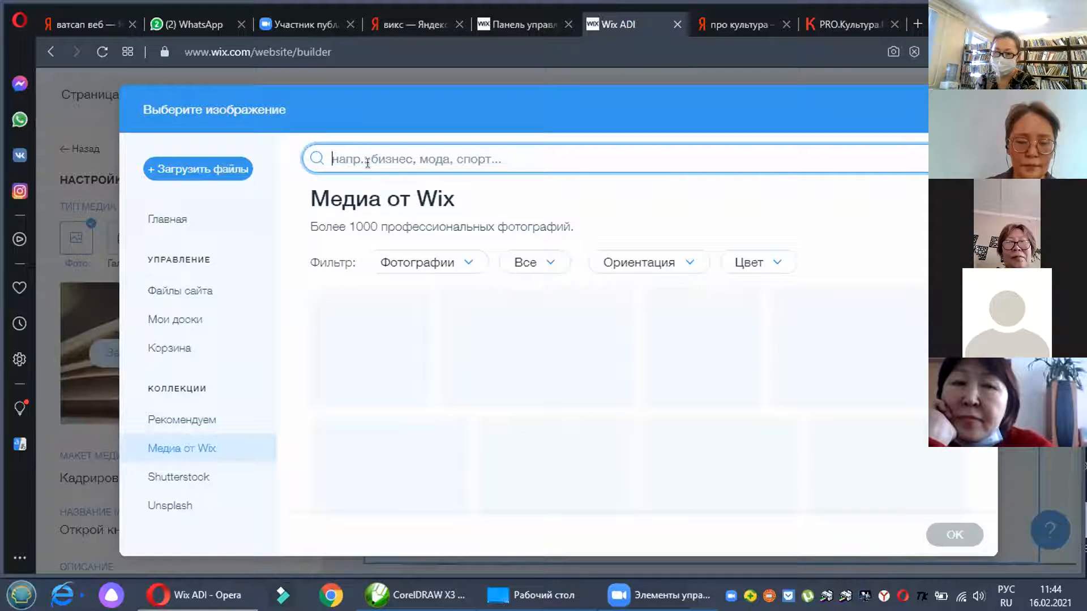
{"action": "type", "text": "кн"}
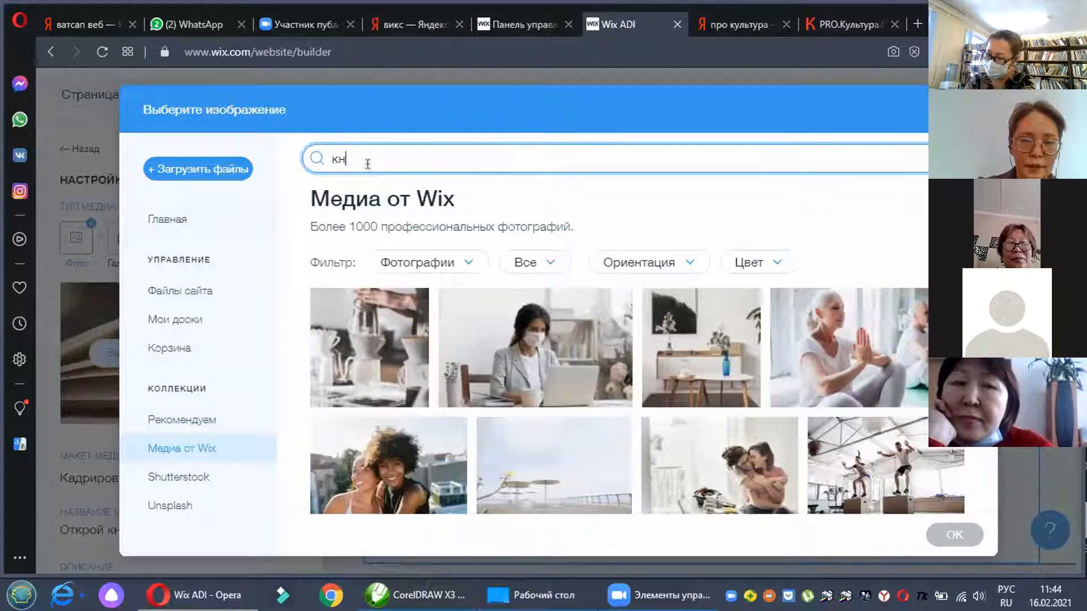
{"action": "type", "text": "ига"}
{"action": "key", "text": "Return"}
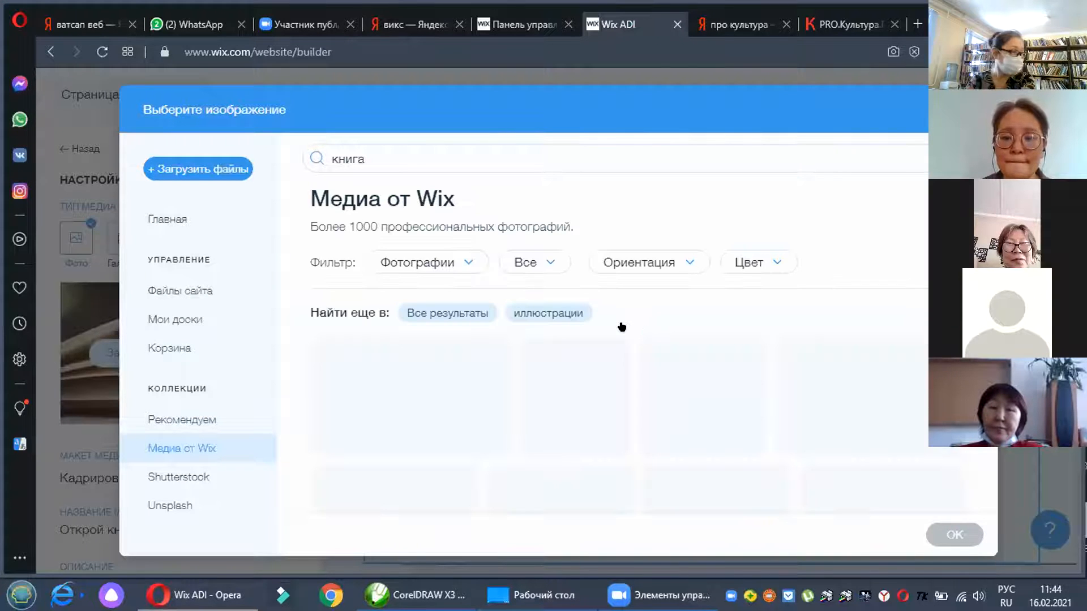
{"action": "scroll", "coordinate": [632, 323], "scroll_direction": "down", "scroll_amount": 5}
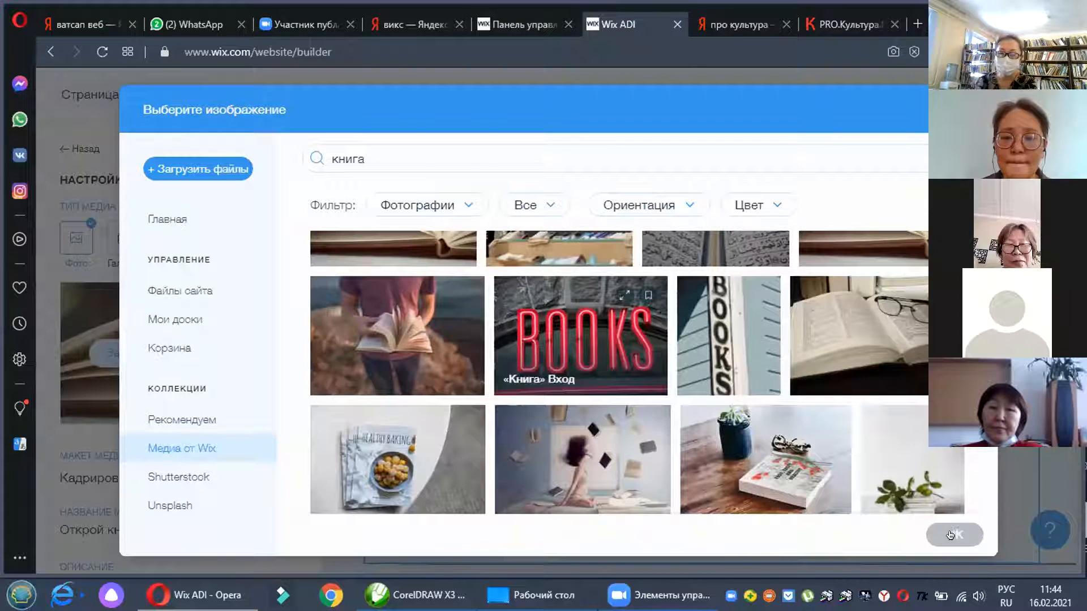
{"action": "left_click", "coordinate": [858, 339]}
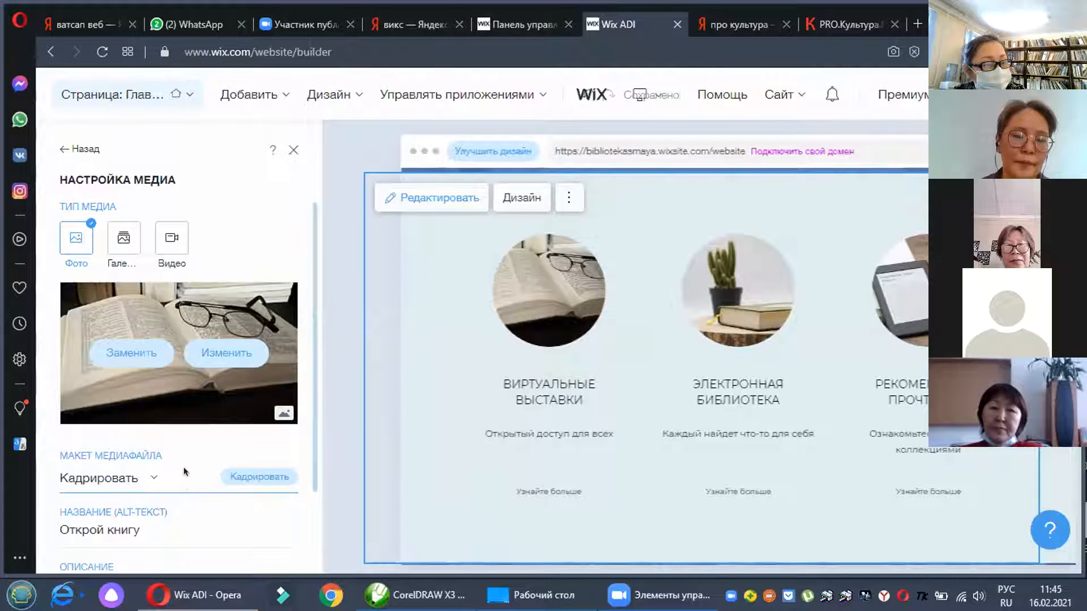
{"action": "scroll", "coordinate": [174, 406], "scroll_direction": "down", "scroll_amount": 1}
{"action": "scroll", "coordinate": [130, 284], "scroll_direction": "up", "scroll_amount": 1}
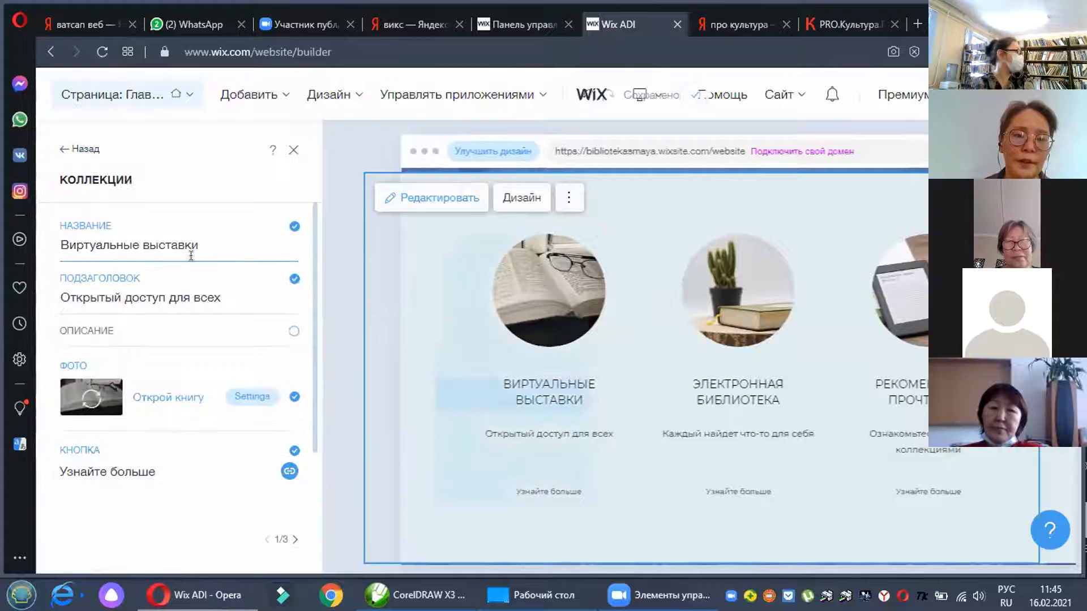
Step: Clear the title of the Виртуальные выставки item
{"action": "left_click", "coordinate": [178, 247]}
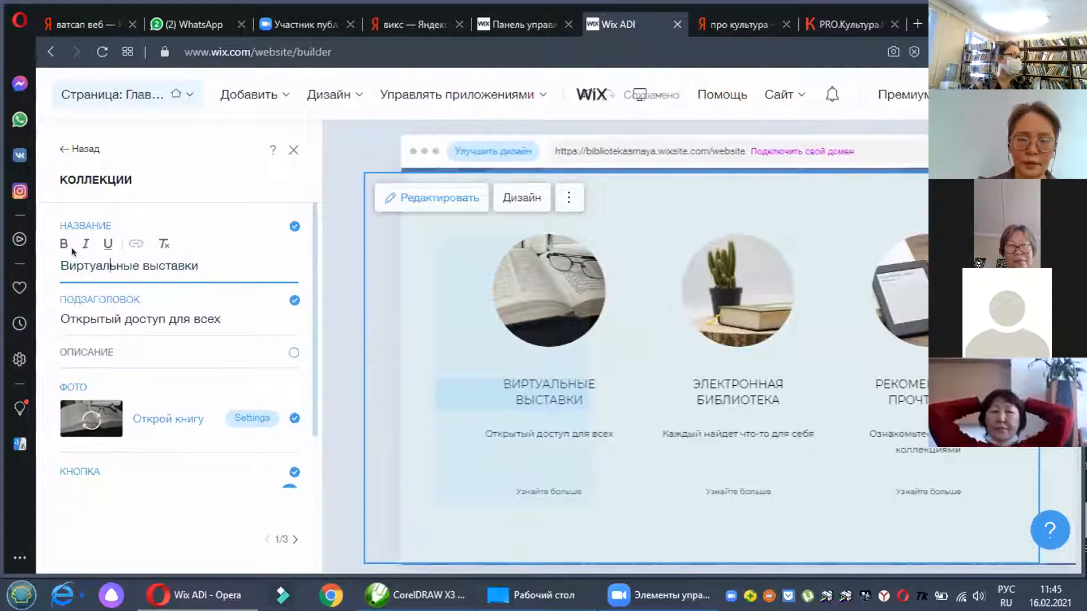
{"action": "key", "text": "ctrl+a"}
{"action": "key", "text": "BackSpace"}
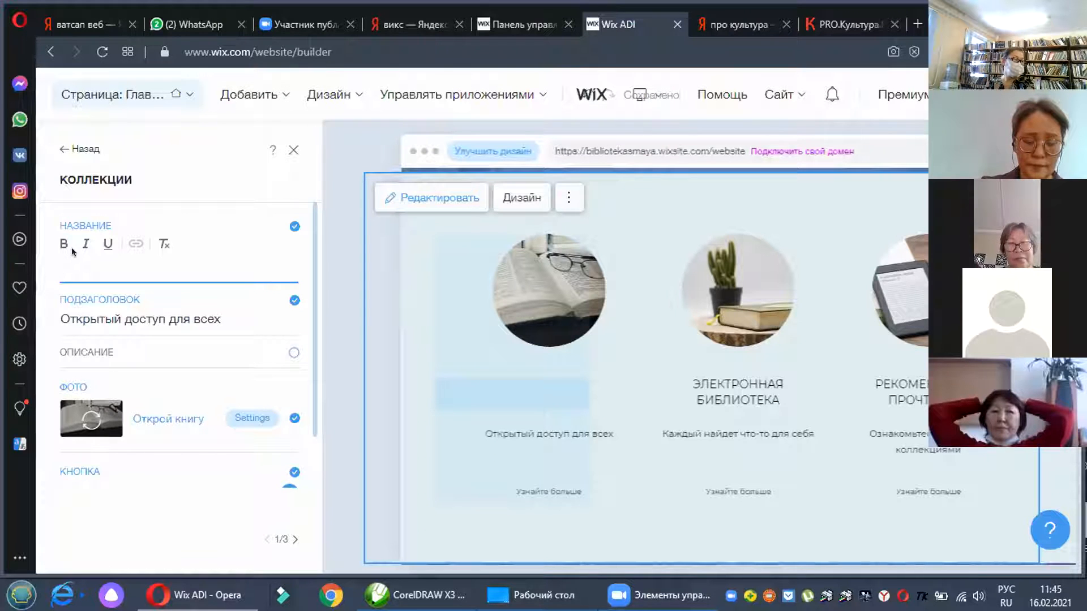
{"action": "type", "text": "ита"}
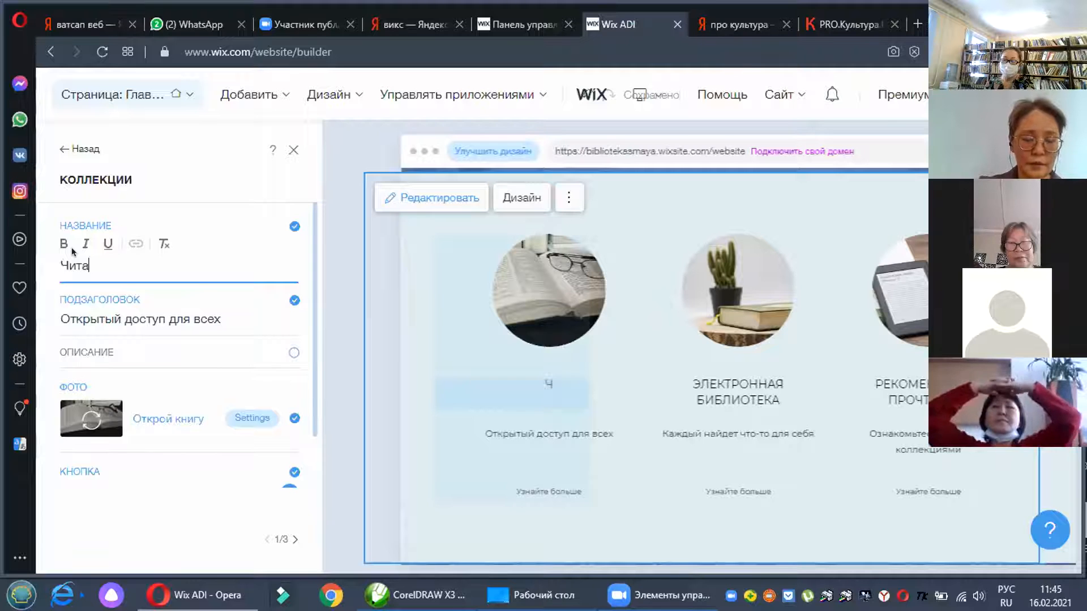
{"action": "type", "text": "йте"}
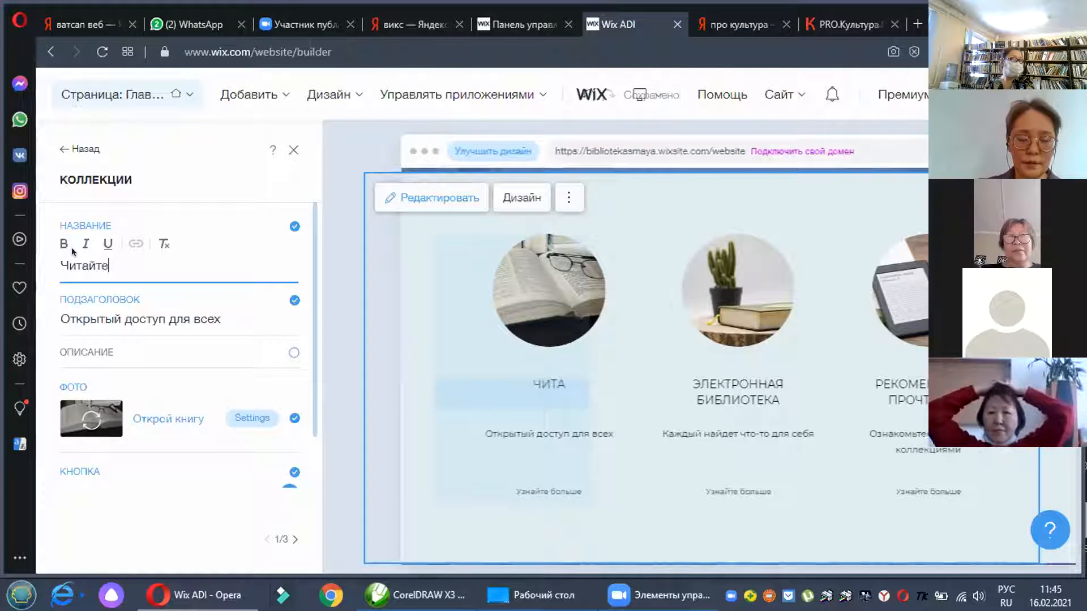
{"action": "key", "text": "BackSpace"}
{"action": "key", "text": "BackSpace"}
{"action": "key", "text": "BackSpace"}
{"action": "key", "text": "BackSpace"}
{"action": "key", "text": "BackSpace"}
{"action": "key", "text": "BackSpace"}
{"action": "key", "text": "BackSpace"}
Step: Enter "Виртуальная выставка" as the title of the first collection item
{"action": "type", "text": "В"}
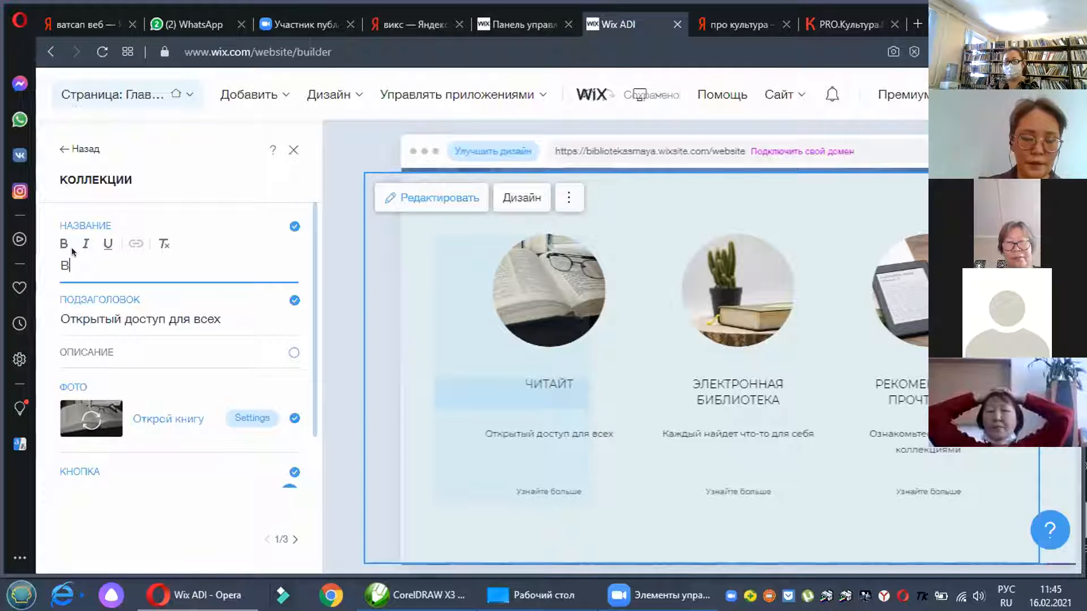
{"action": "type", "text": "ирт"}
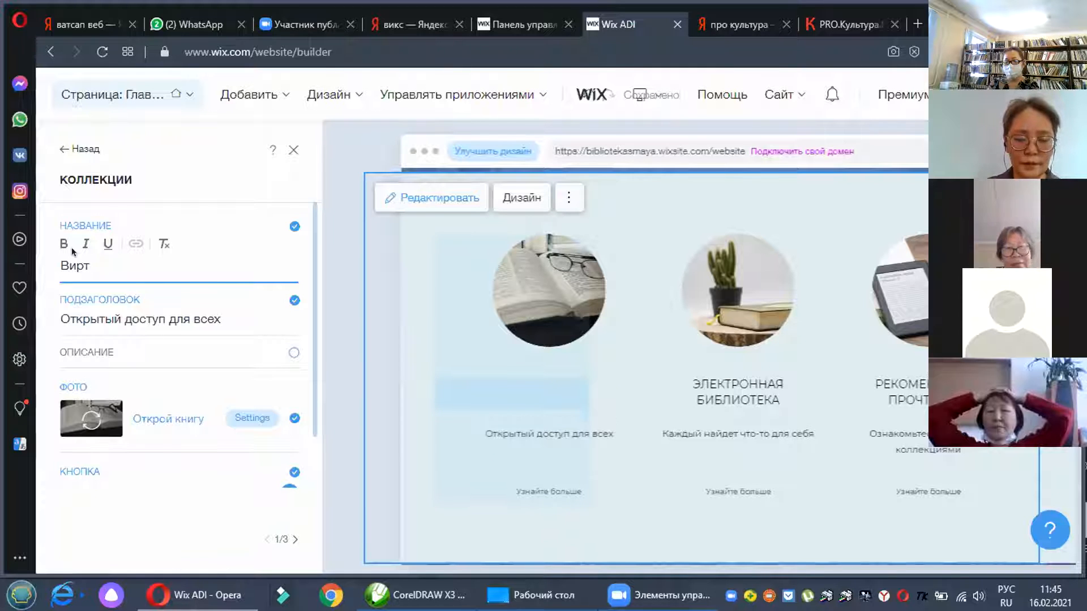
{"action": "type", "text": "уальная выставка"}
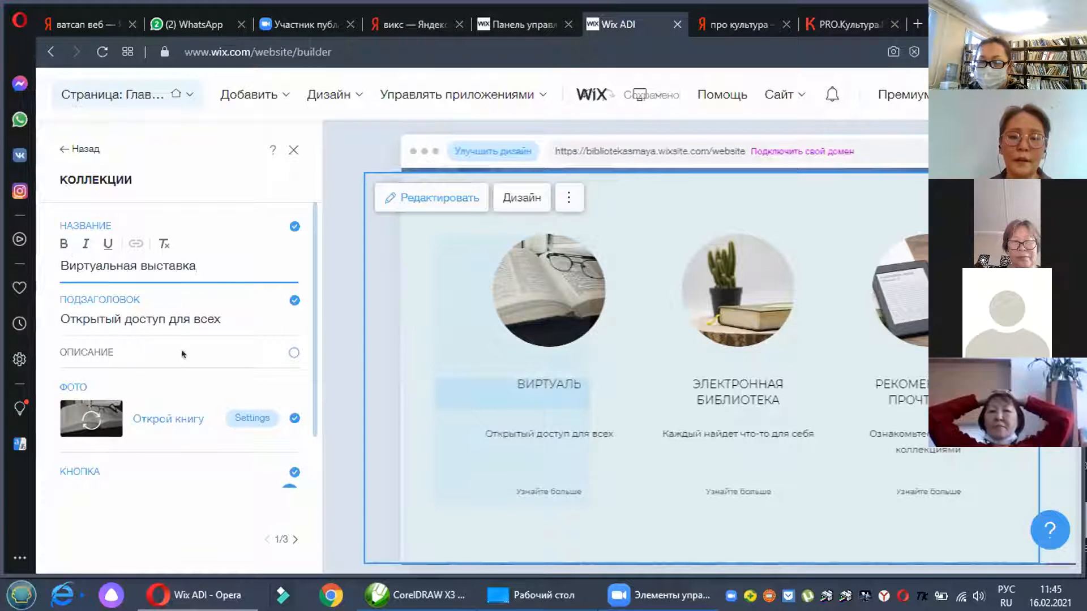
Step: Open the link settings of the item's Узнайте больше button and look through the site pages available as link targets
{"action": "scroll", "coordinate": [285, 442], "scroll_direction": "down", "scroll_amount": 1}
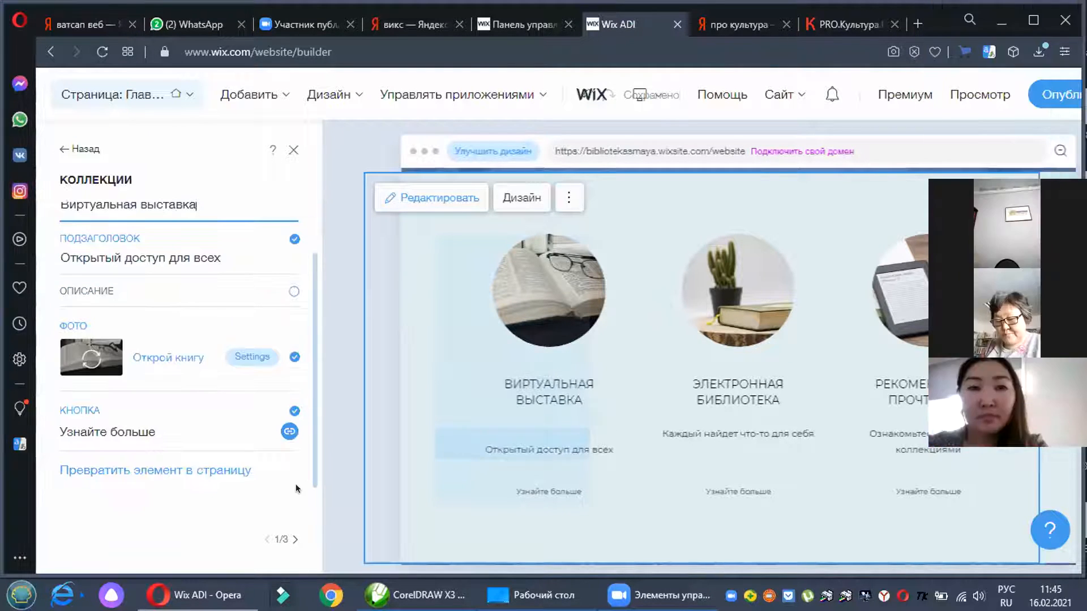
{"action": "left_click", "coordinate": [284, 440]}
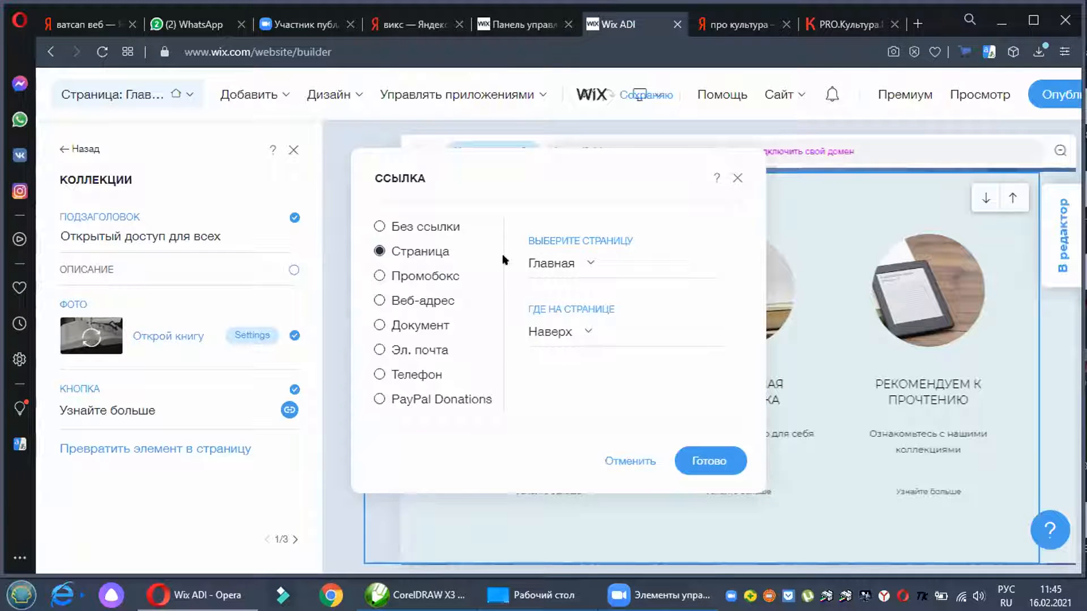
{"action": "left_click", "coordinate": [582, 261]}
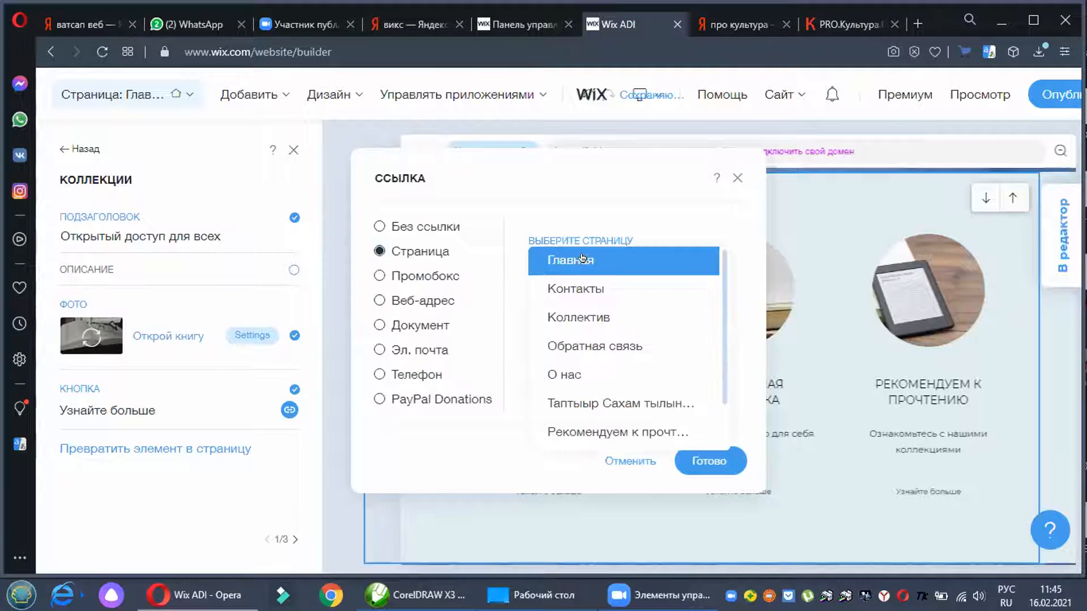
{"action": "scroll", "coordinate": [586, 396], "scroll_direction": "down", "scroll_amount": 1}
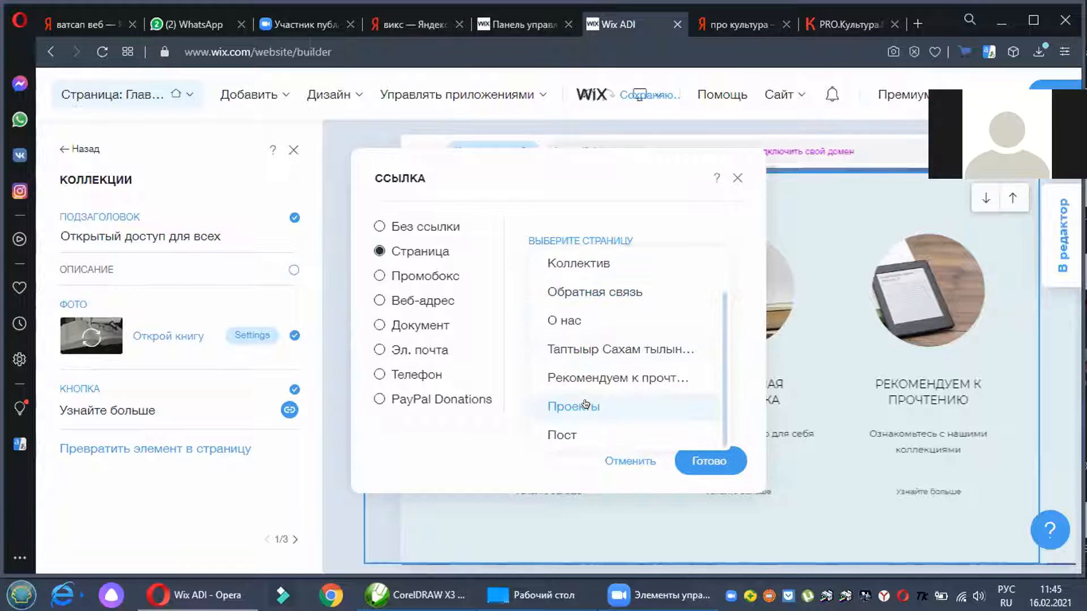
{"action": "scroll", "coordinate": [584, 390], "scroll_direction": "up", "scroll_amount": 1}
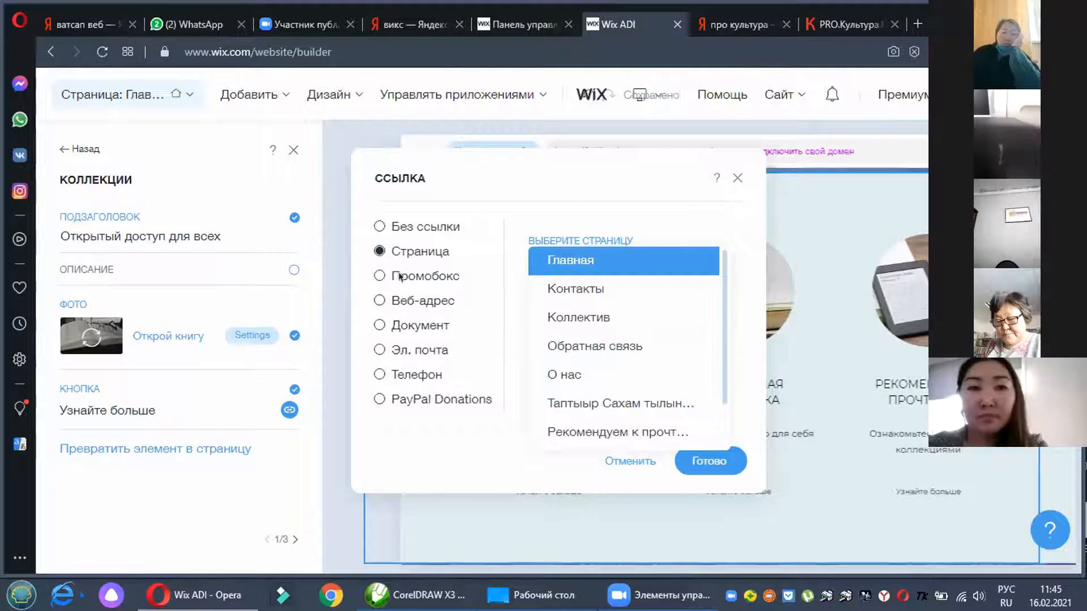
Step: View the Промобокс link option, switch the button's link type to Веб-адрес, and select the web address
{"action": "left_click", "coordinate": [379, 276]}
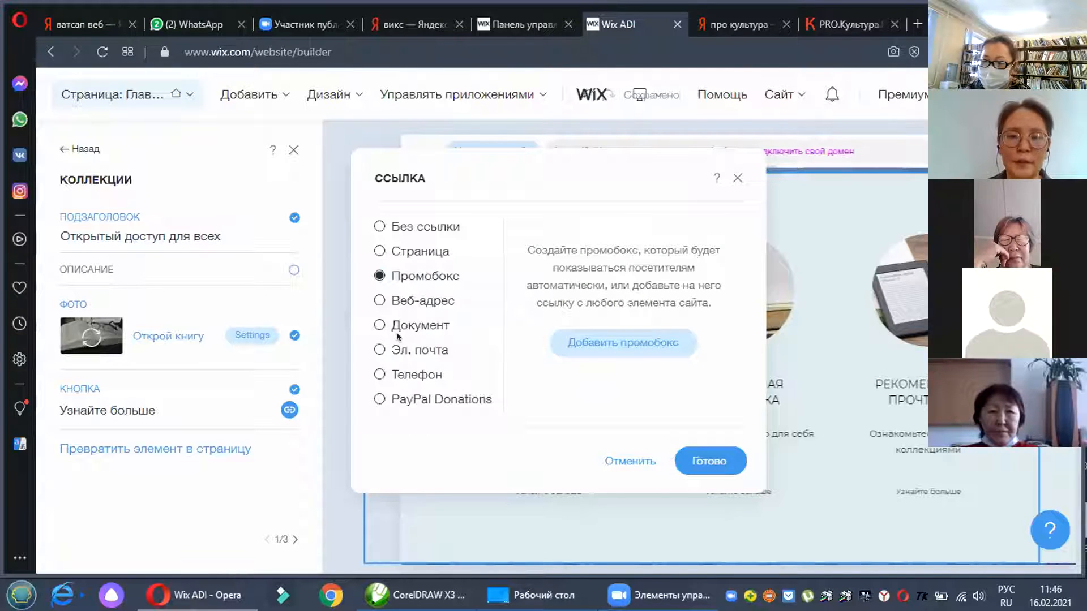
{"action": "left_click", "coordinate": [378, 301]}
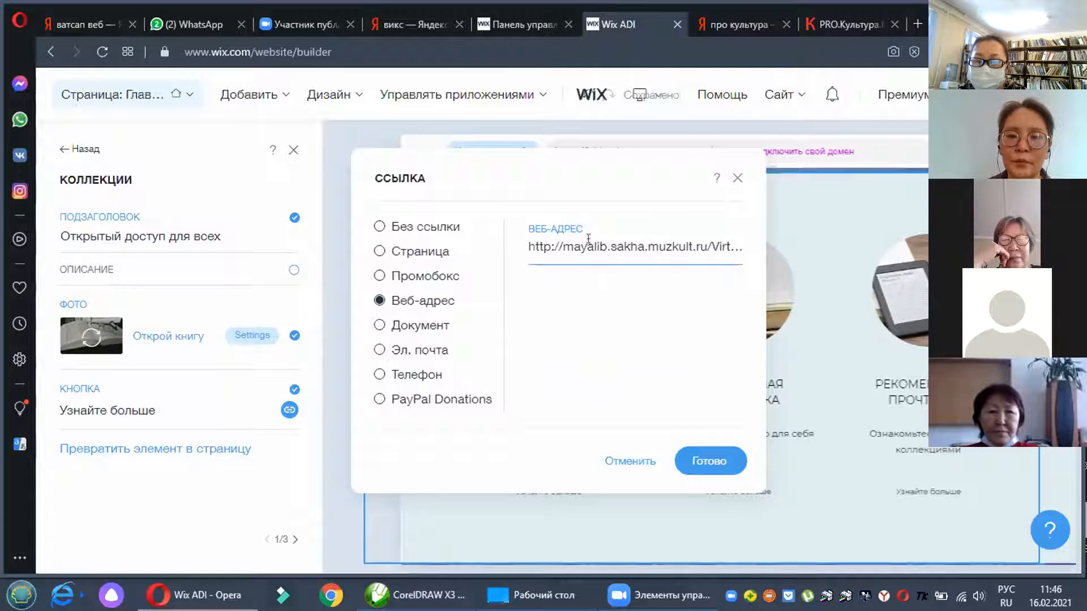
{"action": "left_click", "coordinate": [743, 246]}
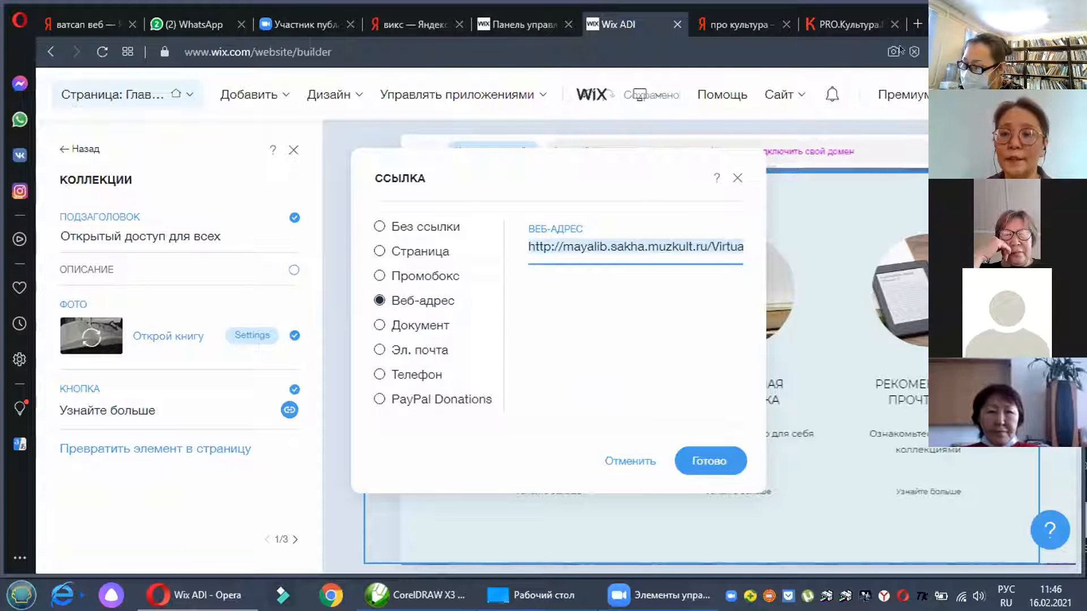
Step: Open a new browser tab and enter the address of the library's mayalib site
{"action": "left_click", "coordinate": [920, 24]}
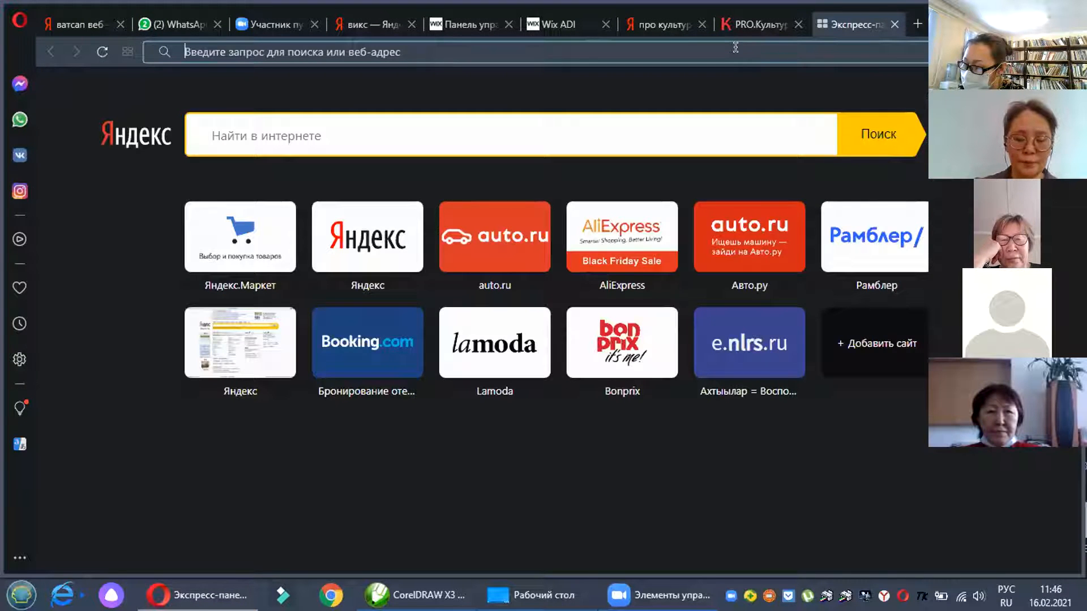
{"action": "type", "text": "ьфнфдши"}
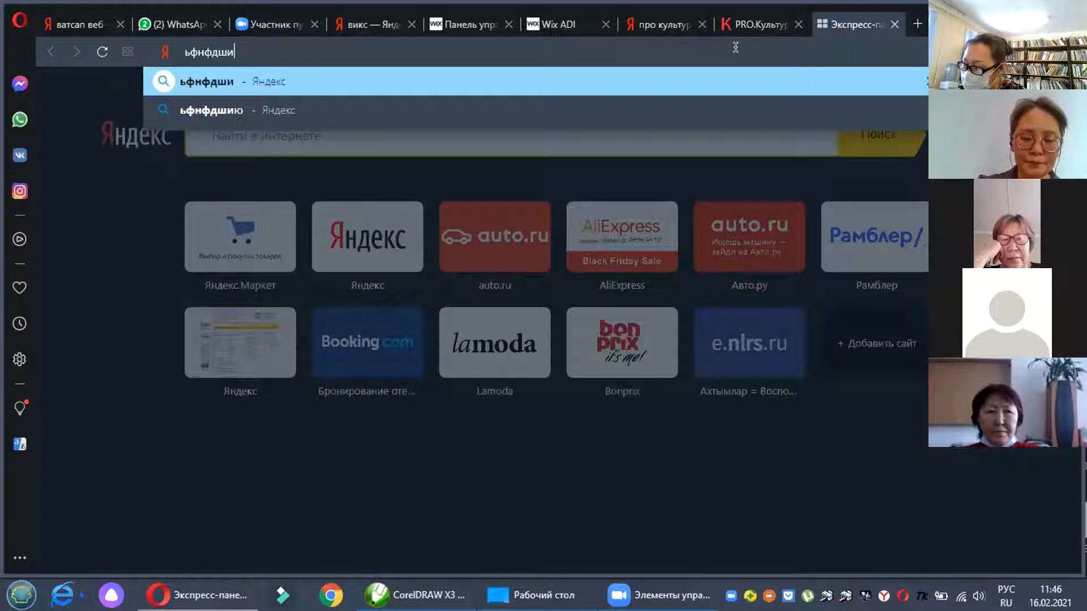
Step: Search the web for the Мегино-Кангаласская library site, open its "Виртуальные выставки" page and select that page's address
{"action": "key", "text": "Return"}
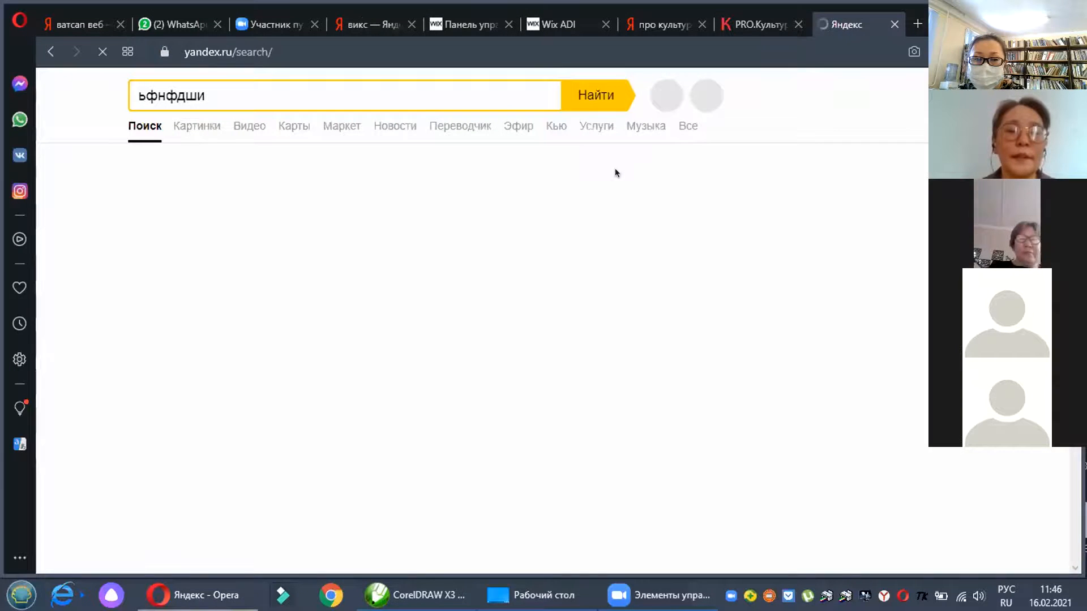
{"action": "left_click", "coordinate": [237, 214]}
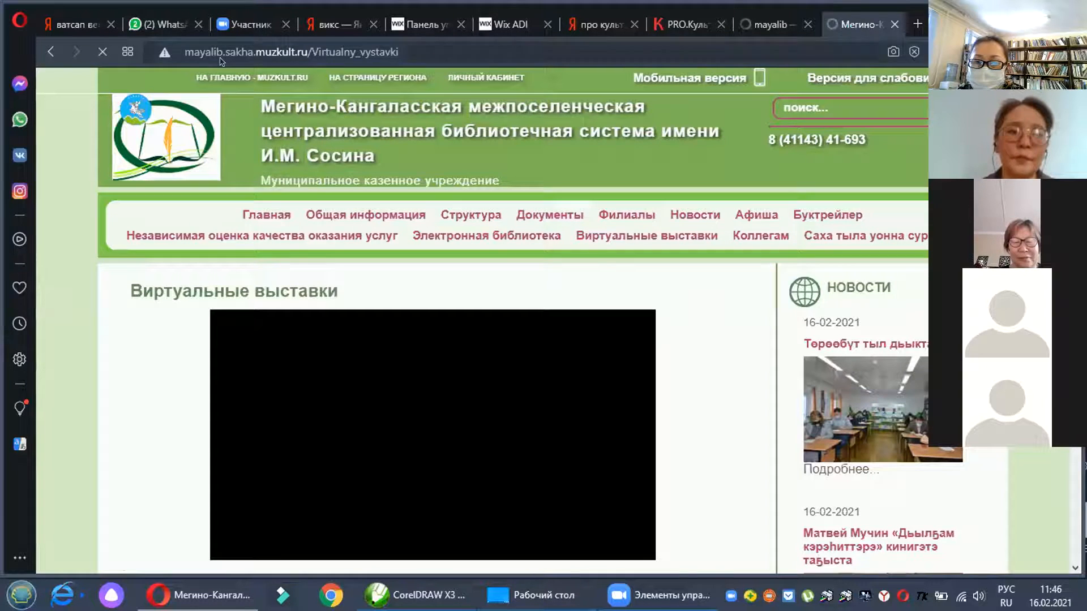
{"action": "left_click", "coordinate": [221, 56]}
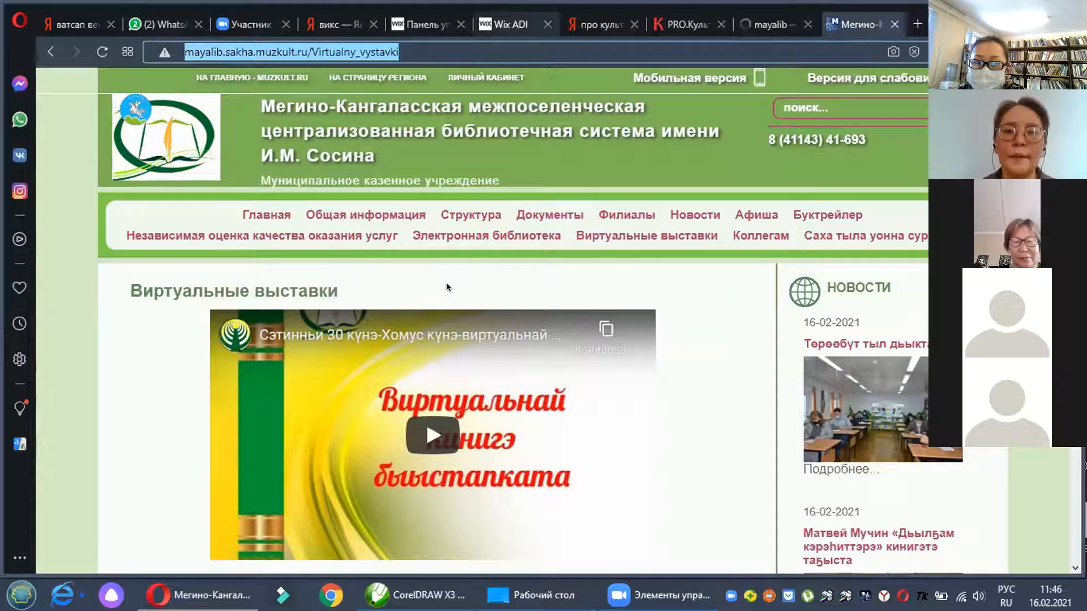
Step: Set the web-address link of the "Виртуальная выставка" item's "Узнайте больше" button to the copied mayalib.sakha.muzkult.ru/Virtualny_vystavki address
{"action": "key", "text": "ctrl+Tab"}
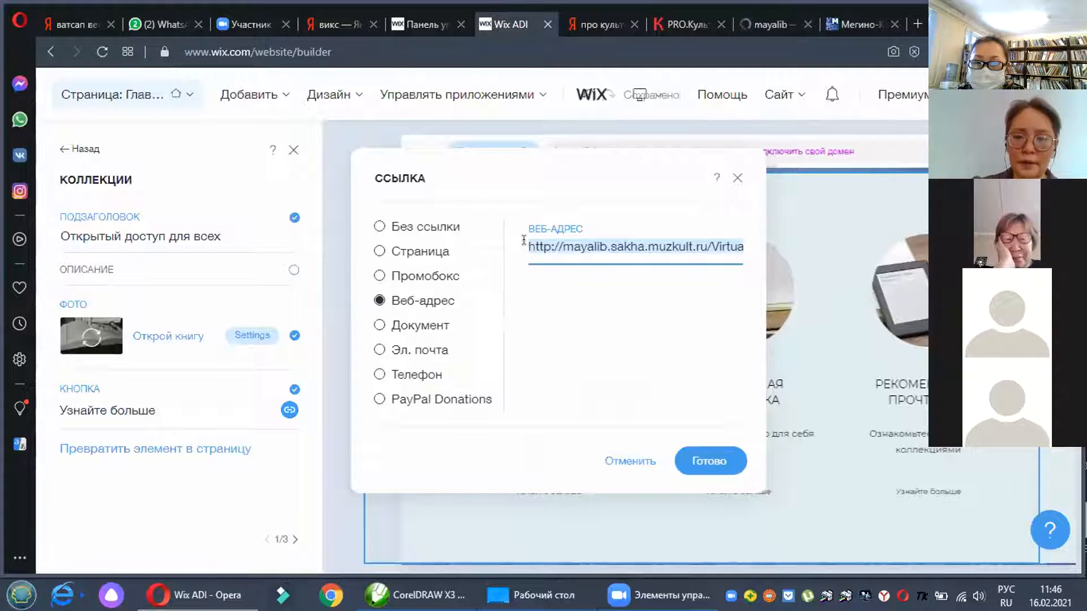
{"action": "key", "text": "BackSpace"}
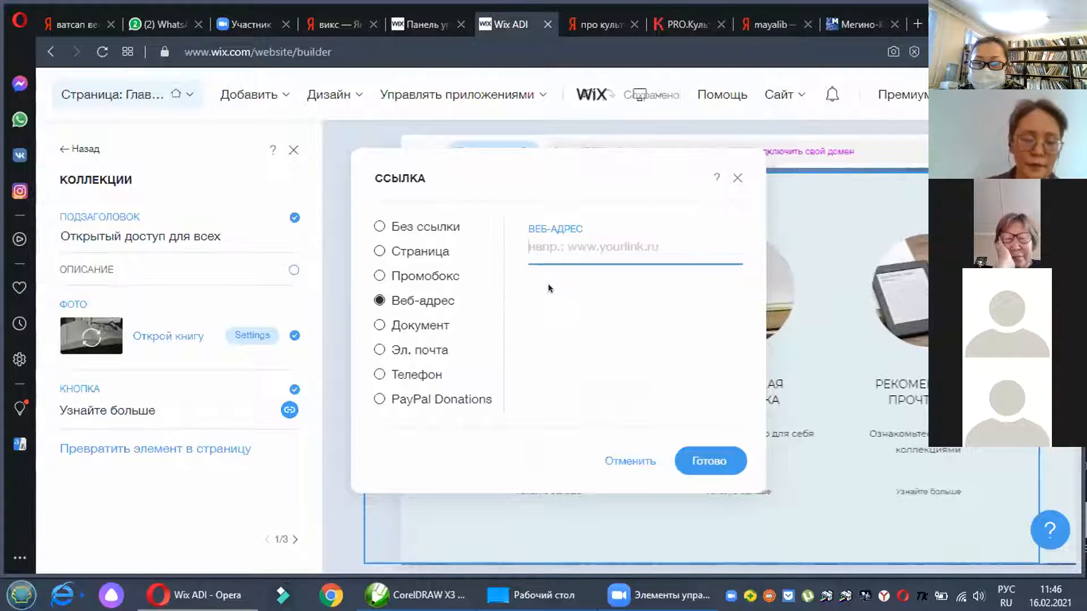
{"action": "key", "text": "ctrl+v"}
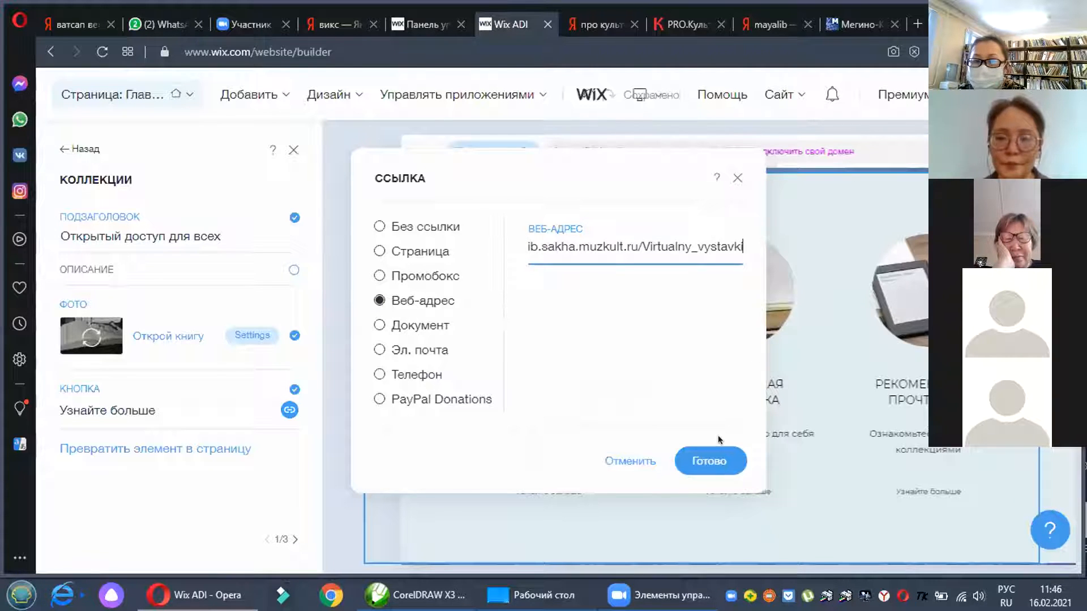
{"action": "left_click", "coordinate": [706, 466]}
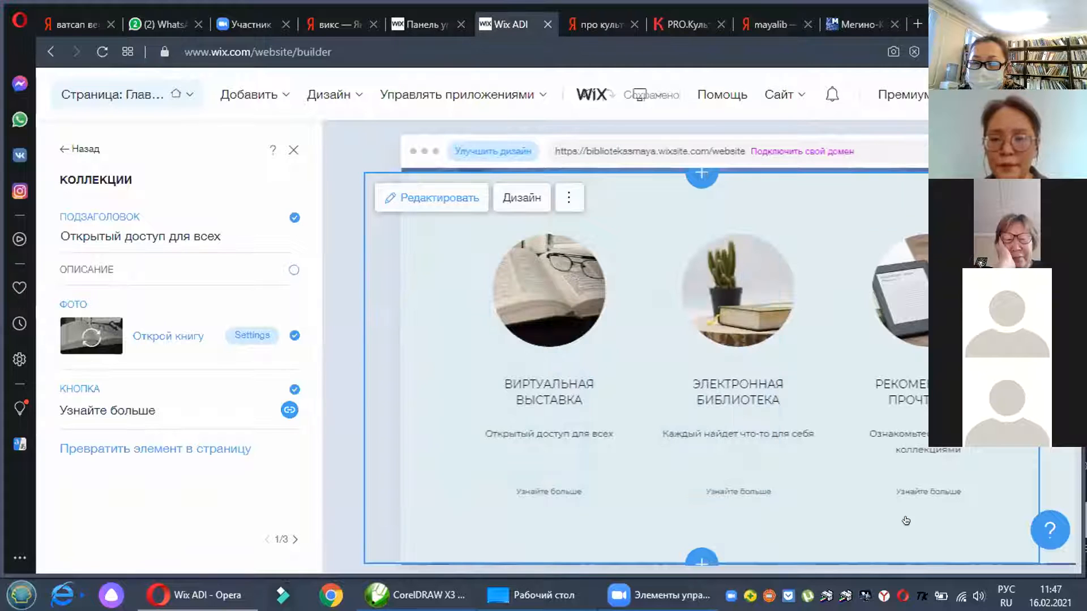
Step: Examine the home page blocks below the collections and the list elements of the "Массовая работа детской библиотеки" block
{"action": "left_click", "coordinate": [916, 481]}
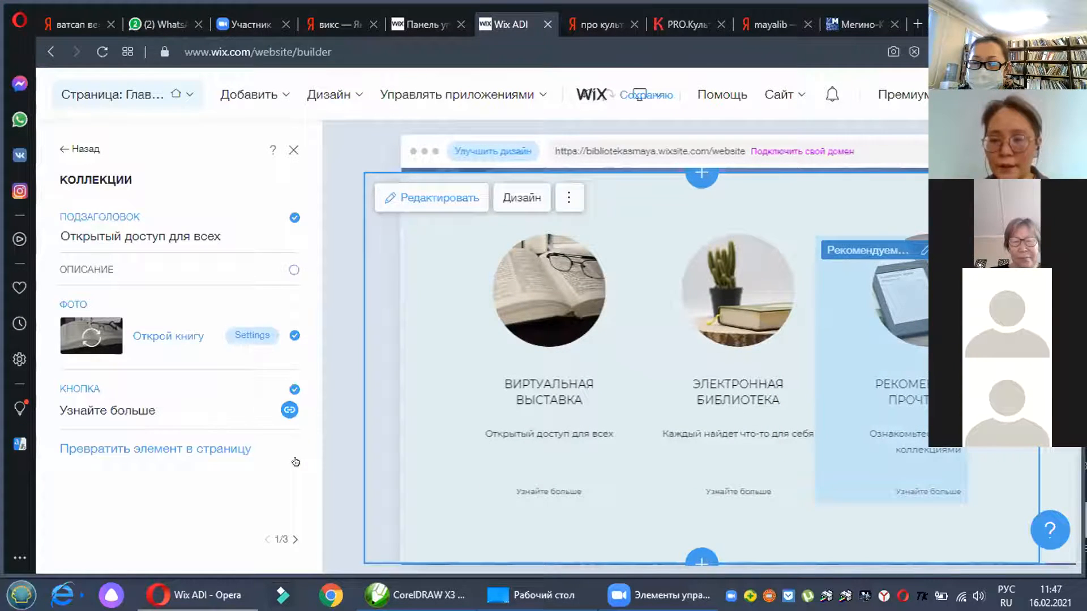
{"action": "scroll", "coordinate": [509, 459], "scroll_direction": "down", "scroll_amount": 3}
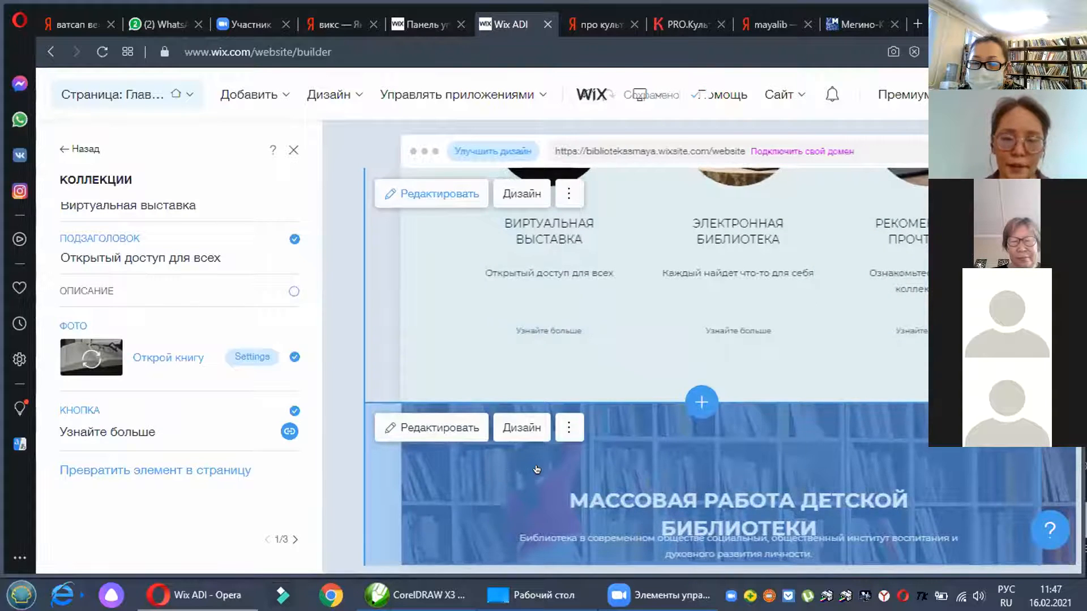
{"action": "scroll", "coordinate": [536, 470], "scroll_direction": "down", "scroll_amount": 4}
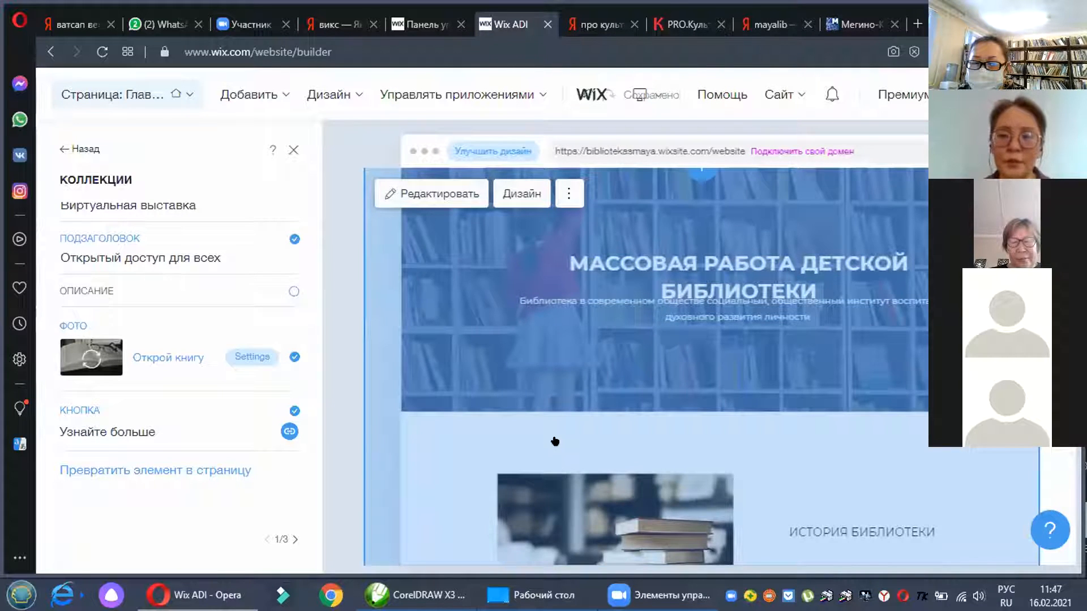
{"action": "scroll", "coordinate": [555, 441], "scroll_direction": "down", "scroll_amount": 3}
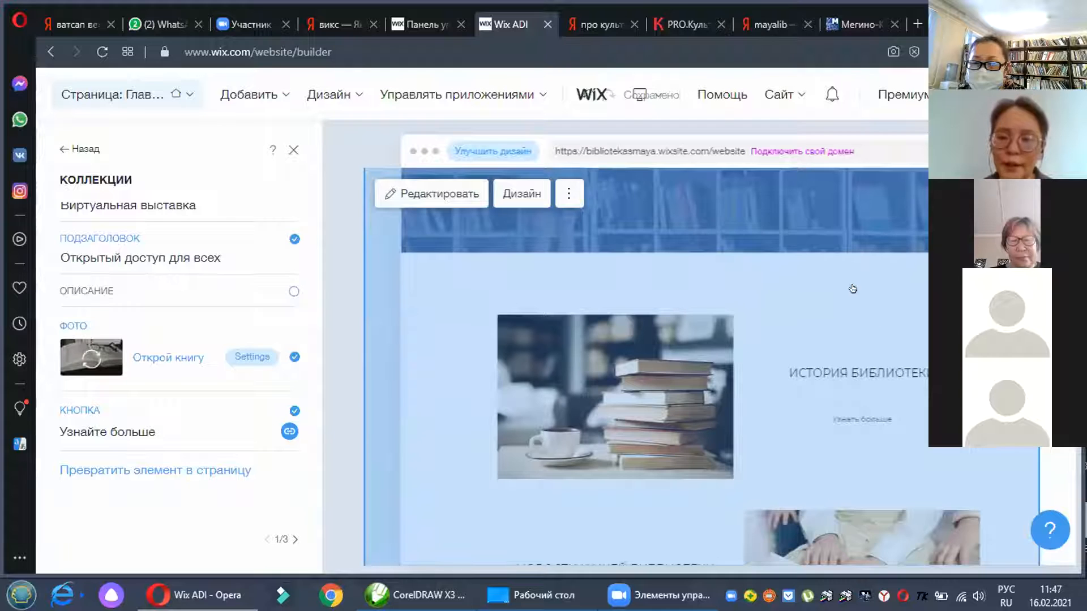
{"action": "scroll", "coordinate": [852, 294], "scroll_direction": "down", "scroll_amount": 1}
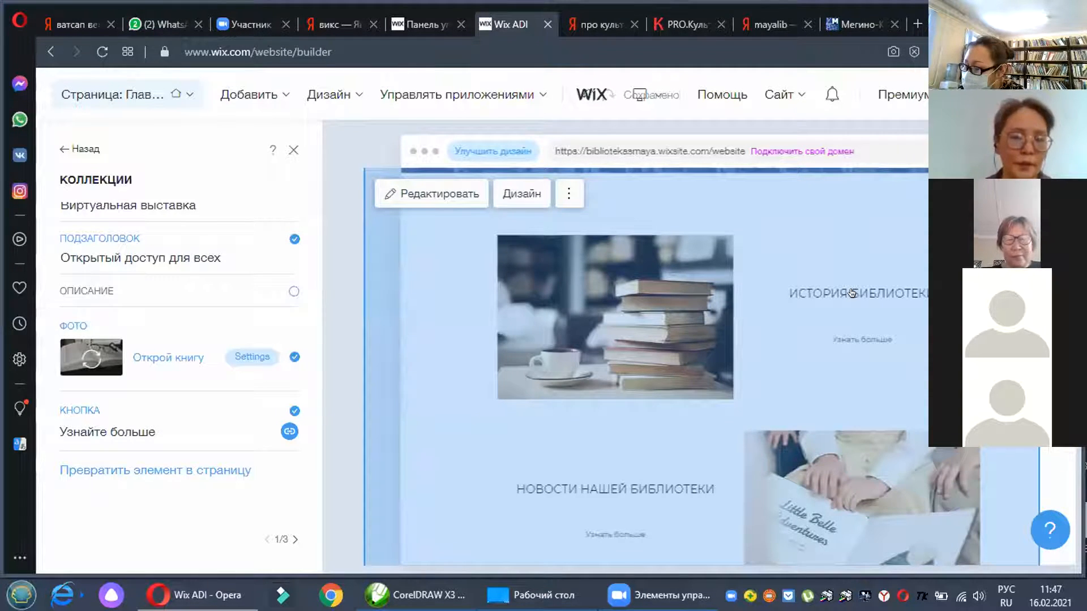
{"action": "scroll", "coordinate": [852, 293], "scroll_direction": "up", "scroll_amount": 3}
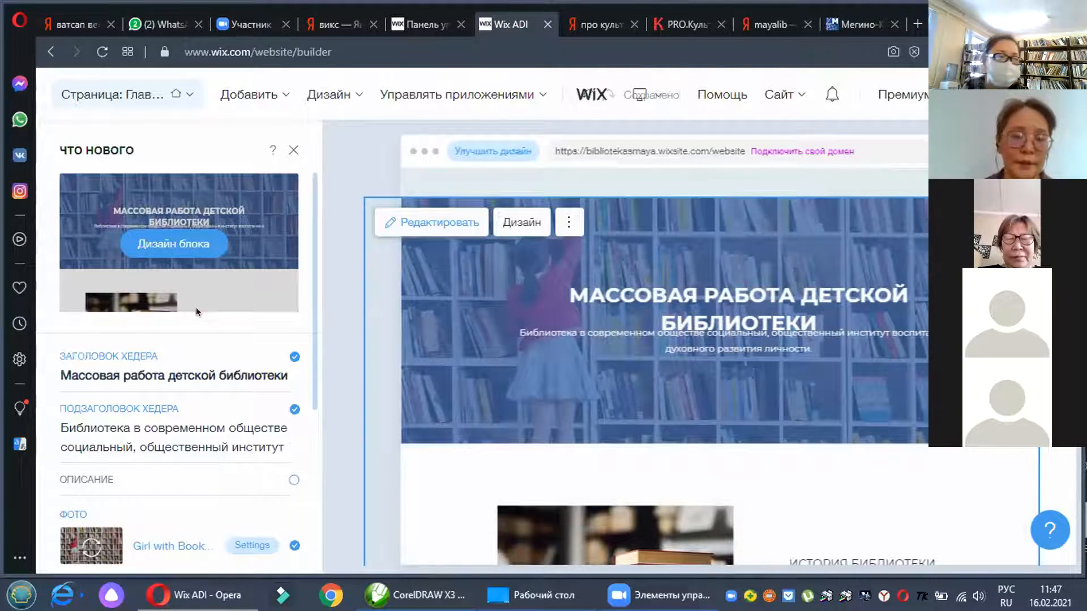
{"action": "scroll", "coordinate": [196, 309], "scroll_direction": "down", "scroll_amount": 1}
{"action": "scroll", "coordinate": [120, 340], "scroll_direction": "down", "scroll_amount": 2}
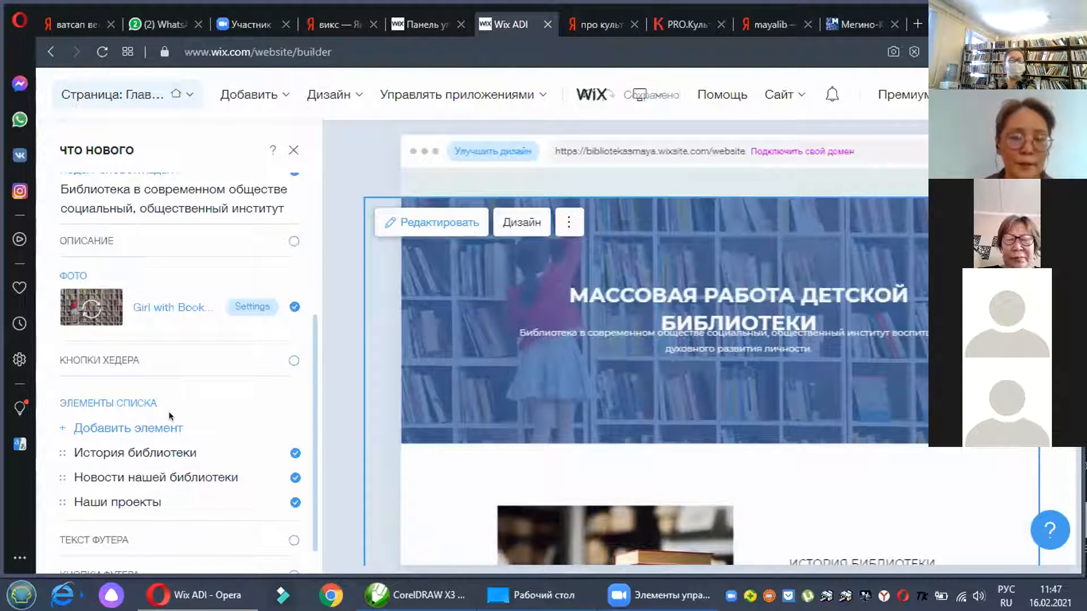
{"action": "scroll", "coordinate": [179, 362], "scroll_direction": "down", "scroll_amount": 1}
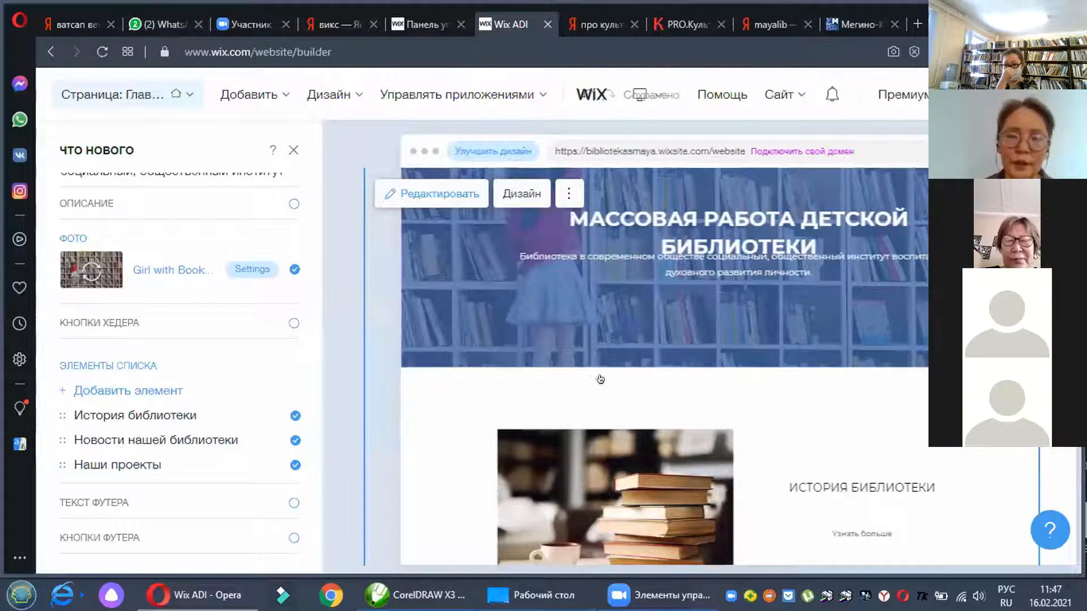
{"action": "scroll", "coordinate": [429, 471], "scroll_direction": "down", "scroll_amount": 1}
{"action": "scroll", "coordinate": [429, 471], "scroll_direction": "down", "scroll_amount": 3}
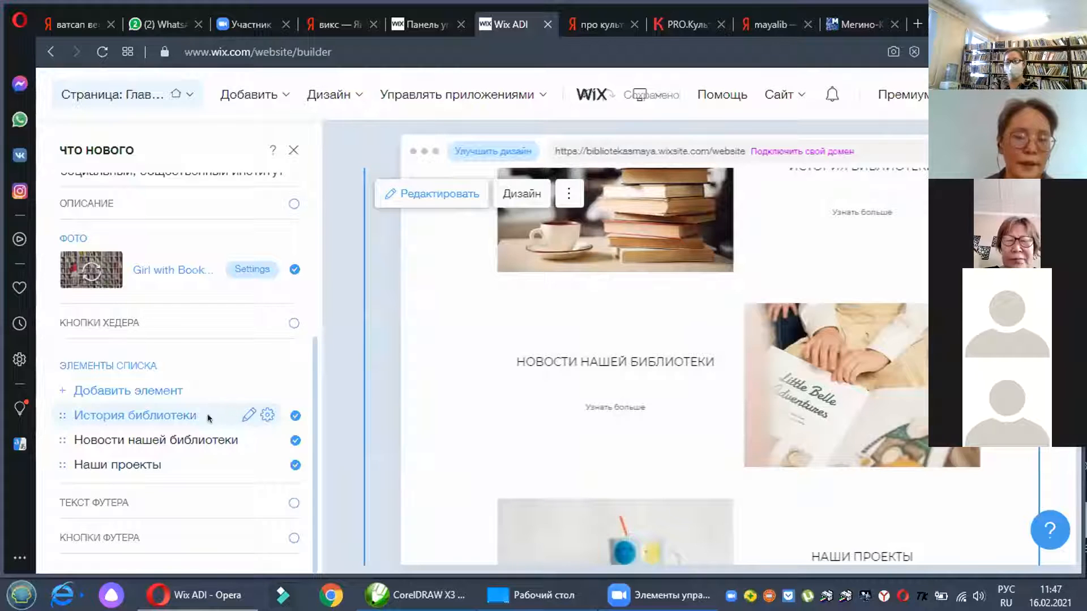
Step: Link the "Узнать больше" button of the "История библиотеки" list element to the page "О нас"
{"action": "left_click", "coordinate": [243, 412]}
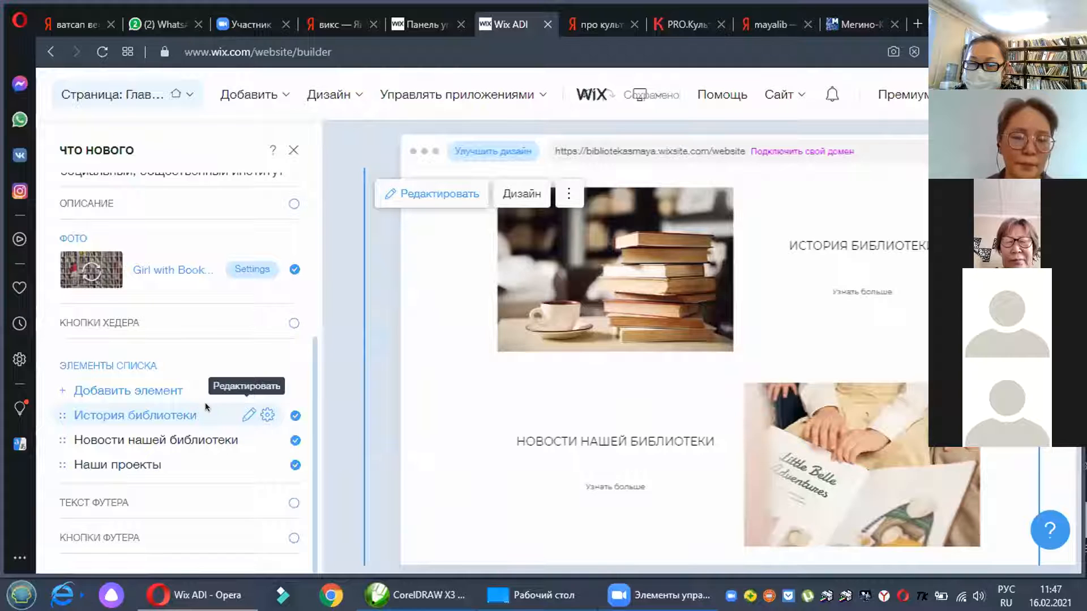
{"action": "left_click", "coordinate": [249, 415]}
{"action": "left_click", "coordinate": [289, 431]}
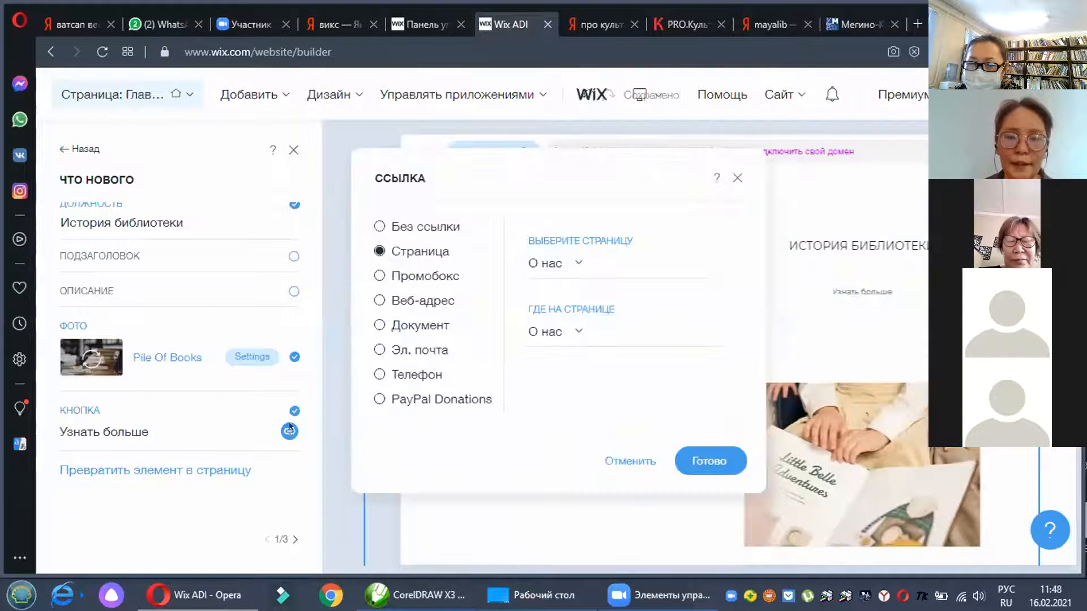
{"action": "left_click", "coordinate": [573, 259]}
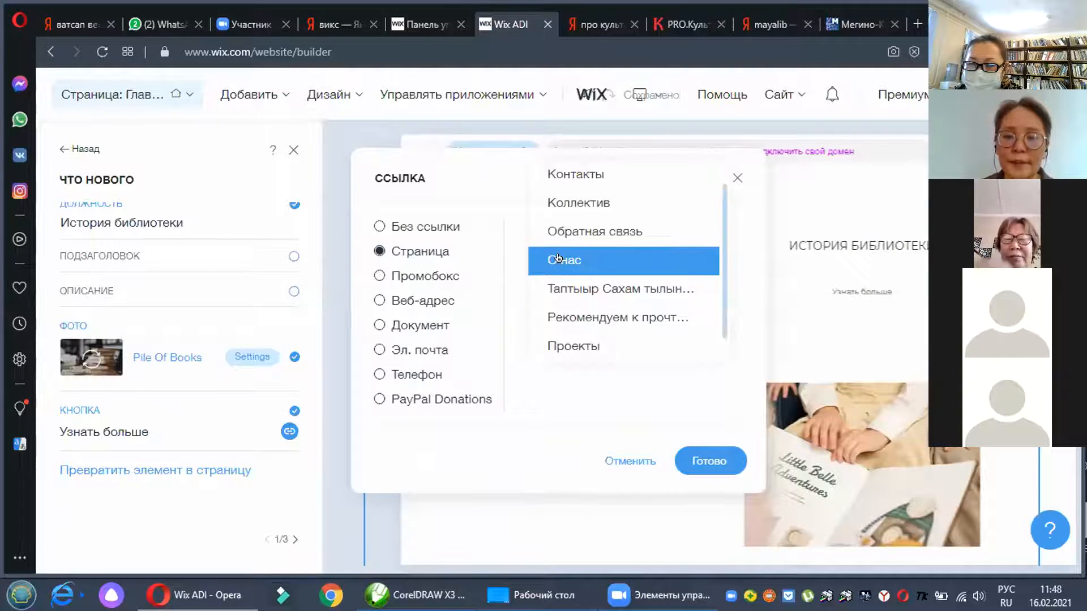
{"action": "left_click", "coordinate": [559, 261]}
{"action": "left_click", "coordinate": [720, 461]}
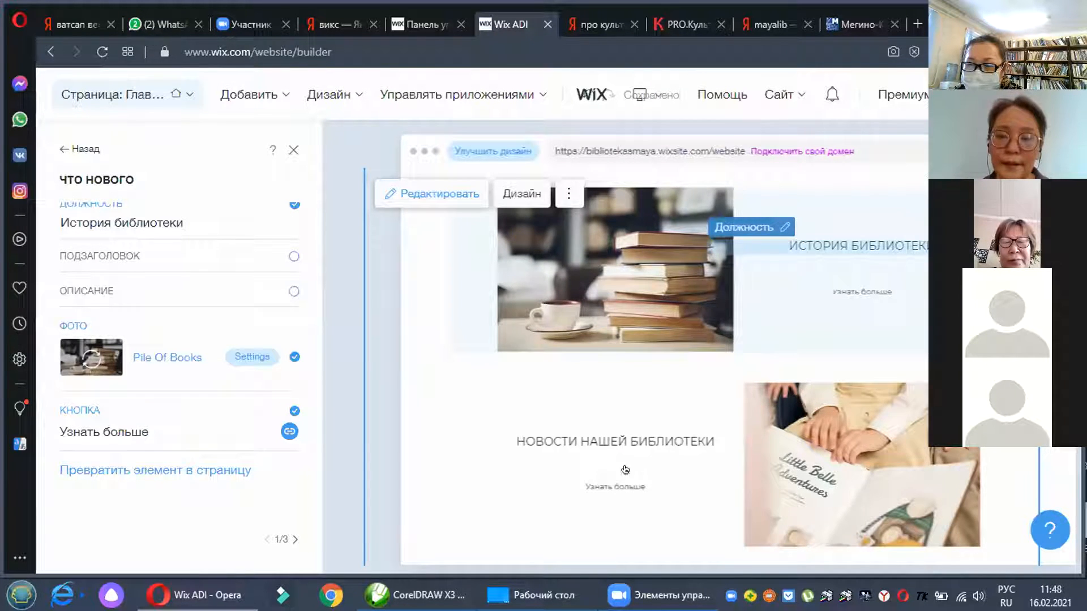
Step: Check the web-address link behind the "Новости нашей библиотеки" list element's button
{"action": "scroll", "coordinate": [592, 280], "scroll_direction": "down", "scroll_amount": 3}
{"action": "left_click", "coordinate": [592, 280]}
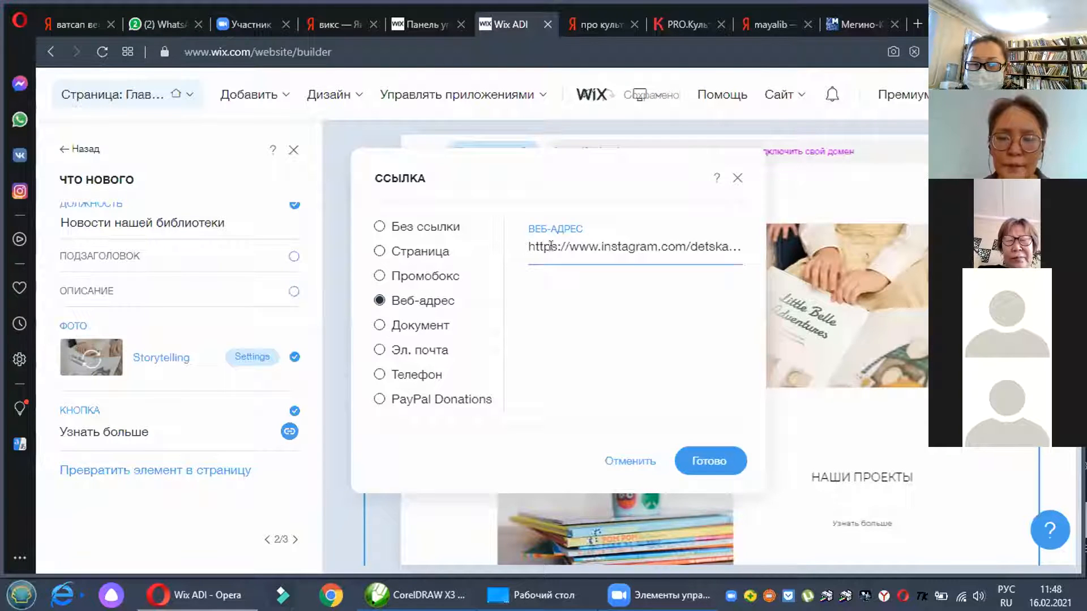
{"action": "left_click", "coordinate": [704, 458]}
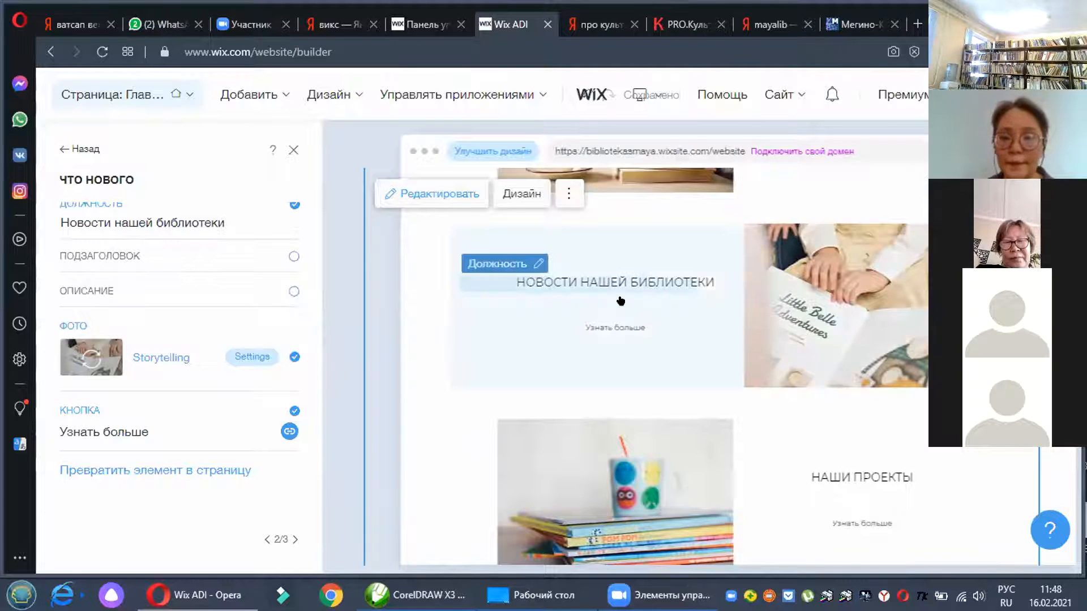
Step: Check which page and section the button of the "Наши проекты" list element links to
{"action": "scroll", "coordinate": [753, 398], "scroll_direction": "down", "scroll_amount": 1}
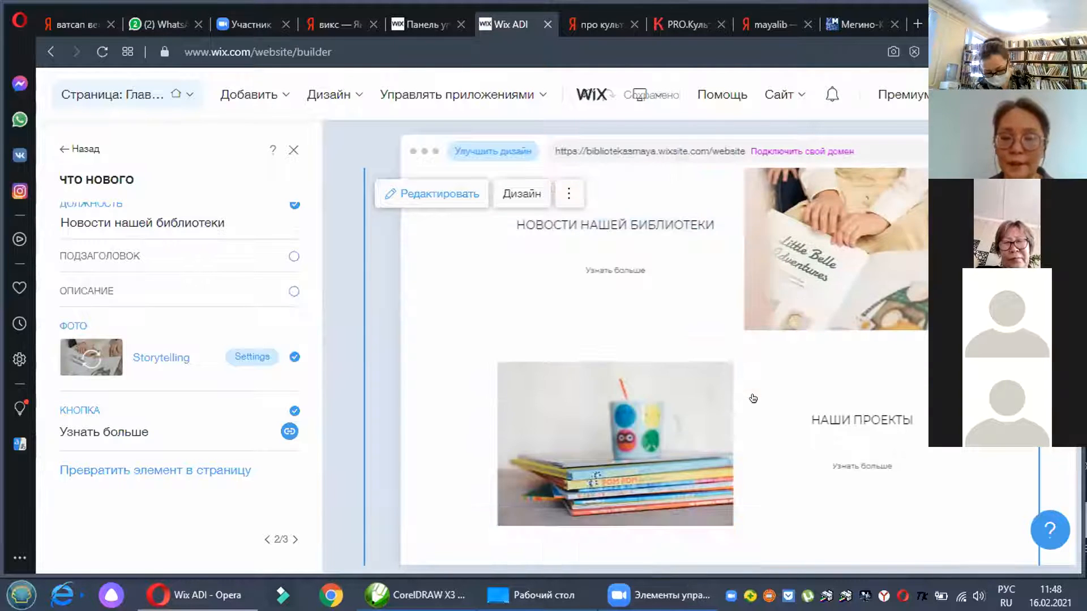
{"action": "scroll", "coordinate": [752, 406], "scroll_direction": "down", "scroll_amount": 1}
{"action": "scroll", "coordinate": [752, 405], "scroll_direction": "down", "scroll_amount": 1}
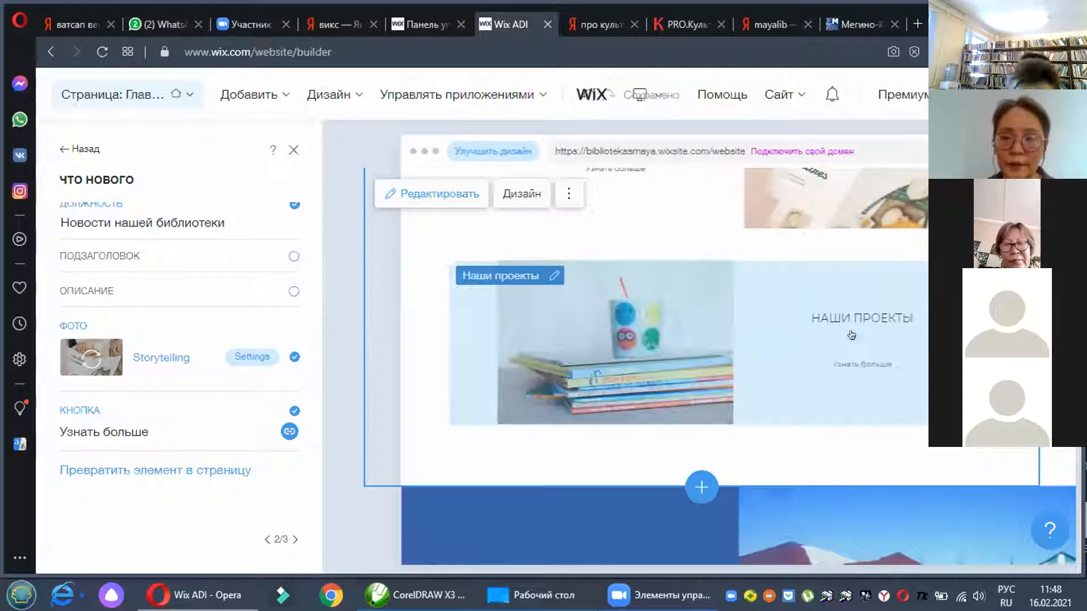
{"action": "left_click", "coordinate": [853, 319]}
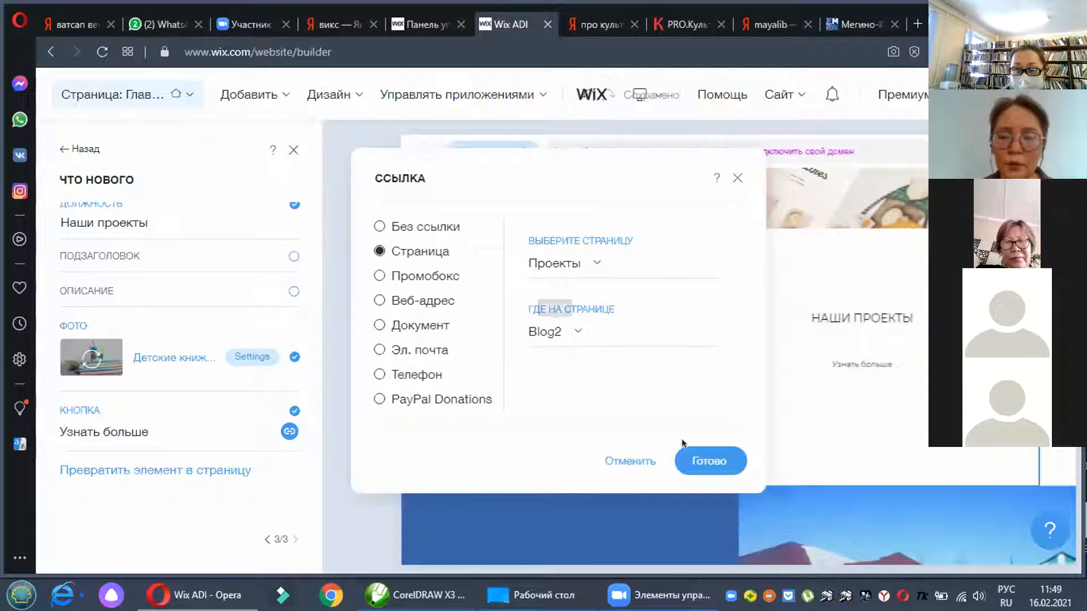
{"action": "left_click", "coordinate": [710, 463]}
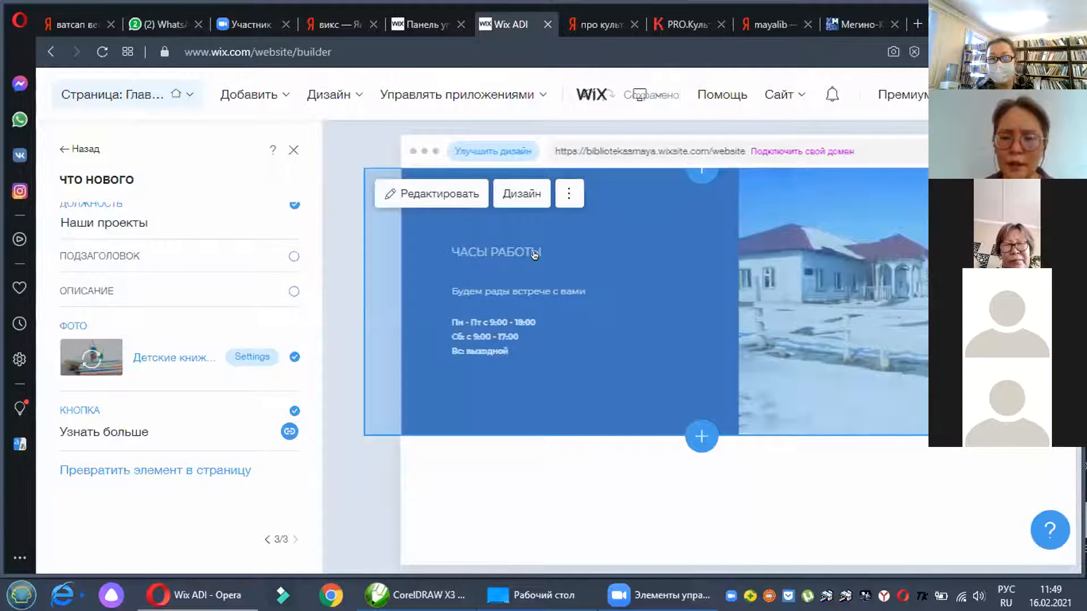
Step: Review the opening-hours block and footer, compare them with the home page mock-up in CorelDRAW, and return to the Wix builder
{"action": "scroll", "coordinate": [534, 256], "scroll_direction": "down", "scroll_amount": 3}
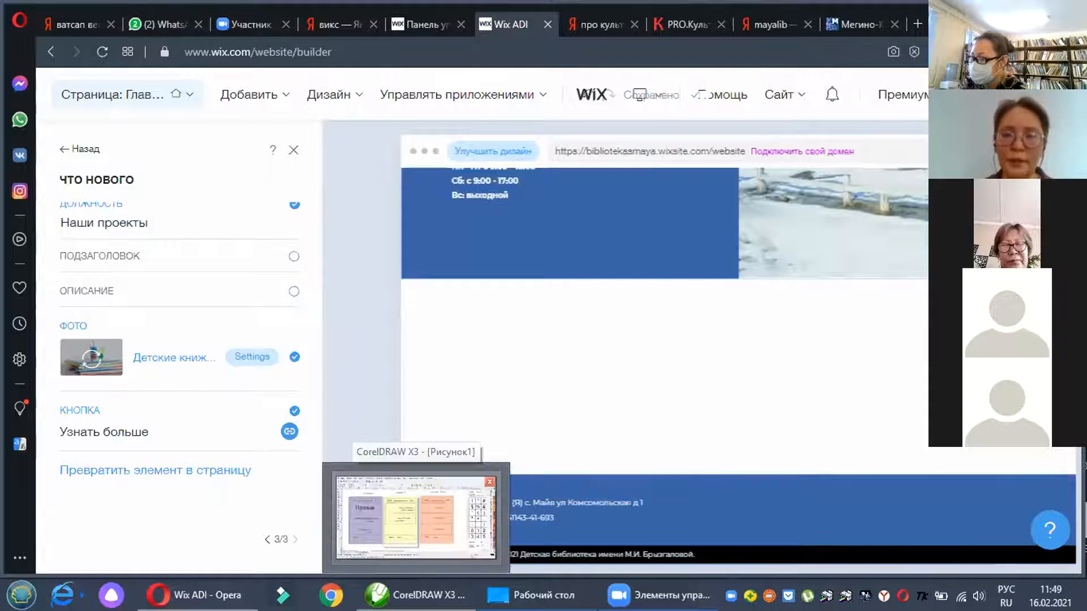
{"action": "left_click", "coordinate": [414, 595]}
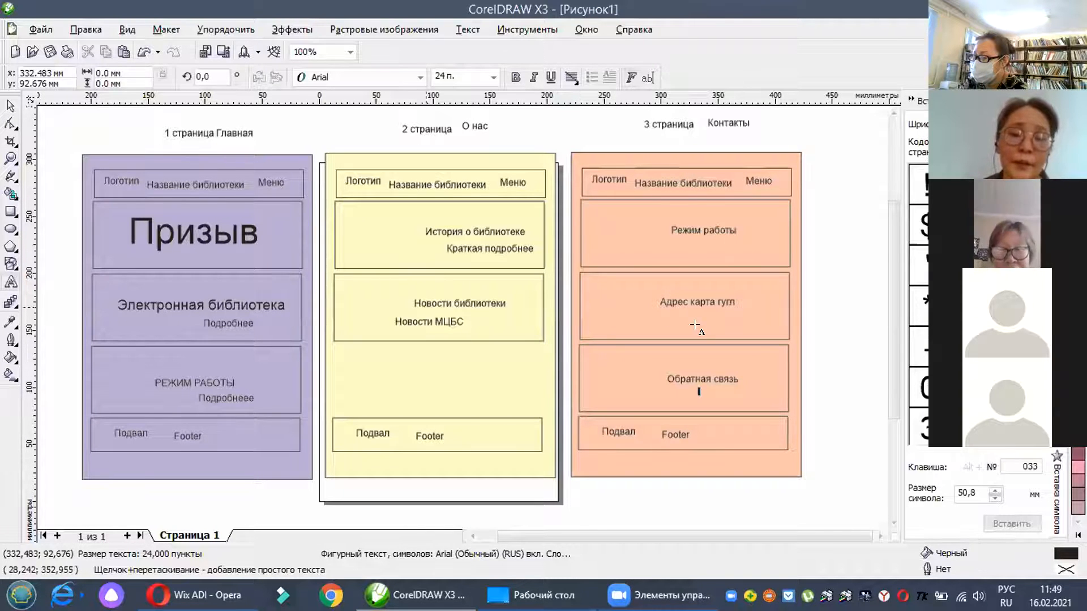
{"action": "left_click", "coordinate": [174, 232]}
{"action": "left_click_drag", "start_coordinate": [123, 226], "coordinate": [264, 228]}
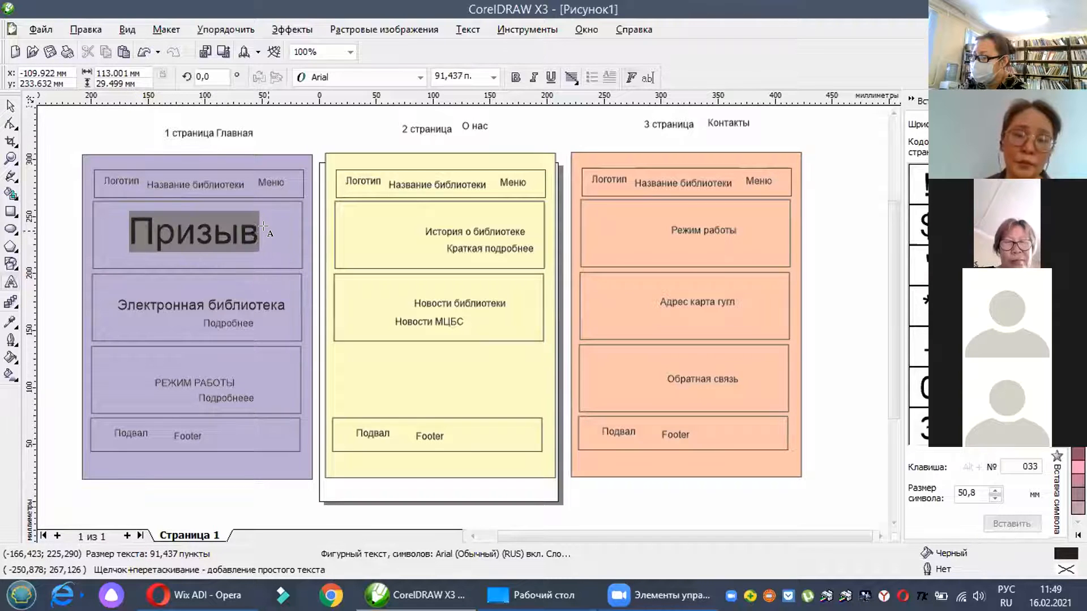
{"action": "left_click_drag", "start_coordinate": [115, 304], "coordinate": [285, 298]}
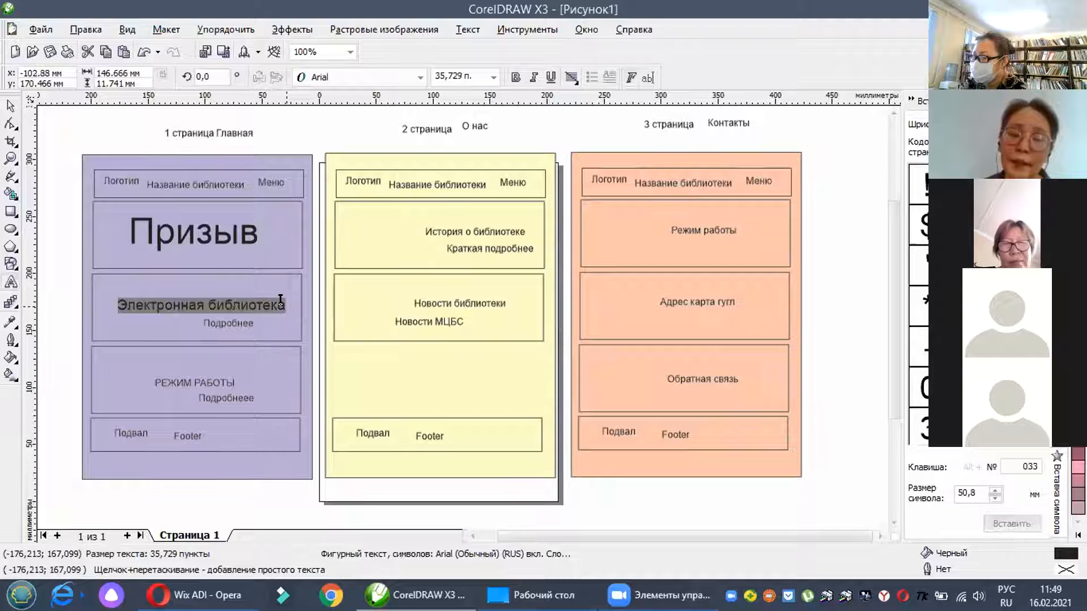
{"action": "left_click", "coordinate": [196, 329]}
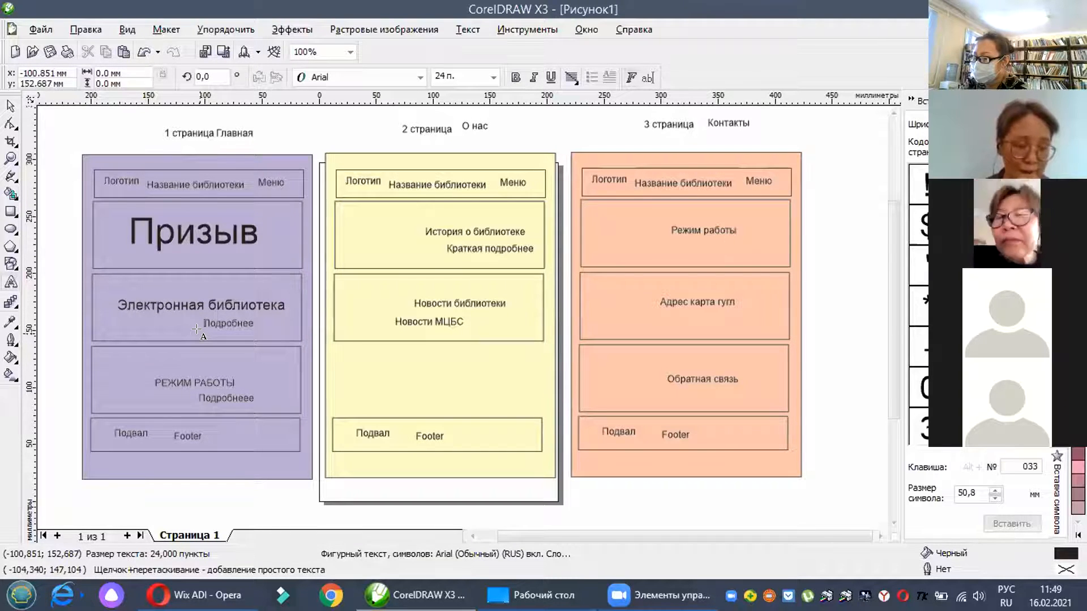
{"action": "left_click", "coordinate": [193, 379]}
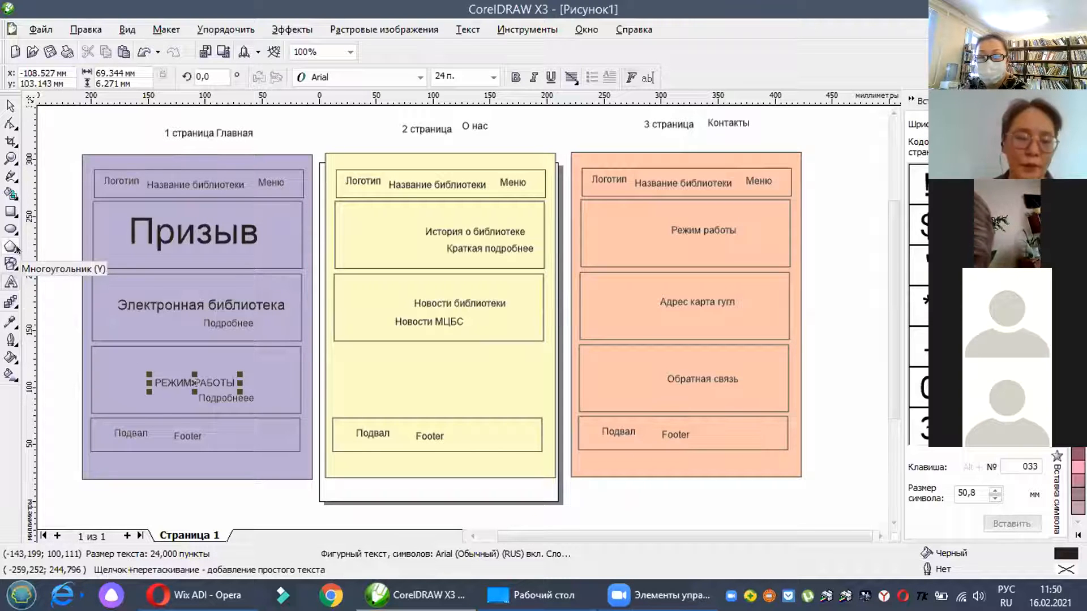
{"action": "left_click", "coordinate": [193, 595]}
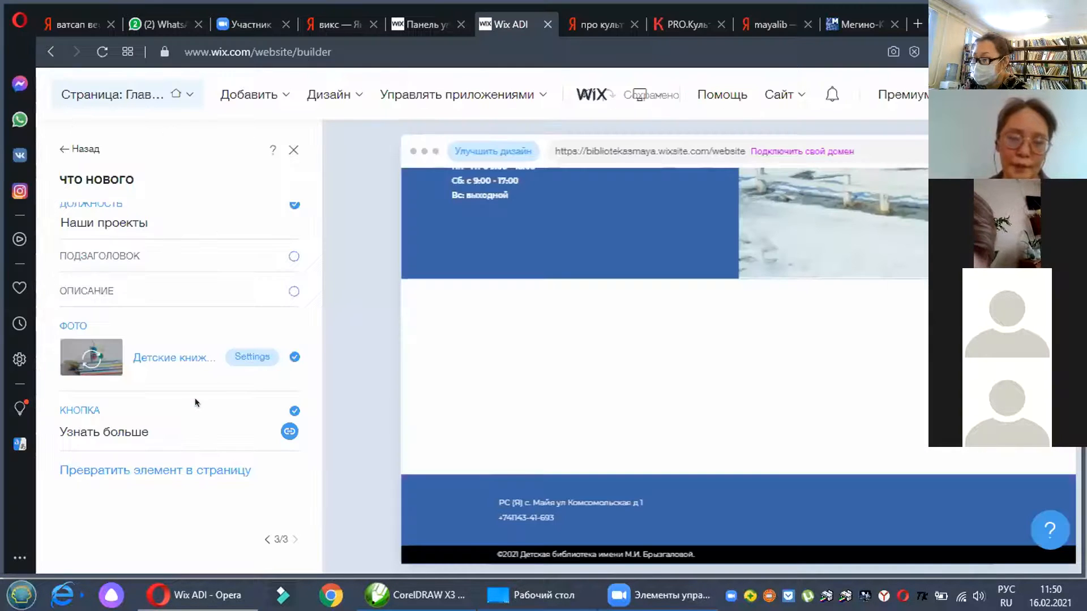
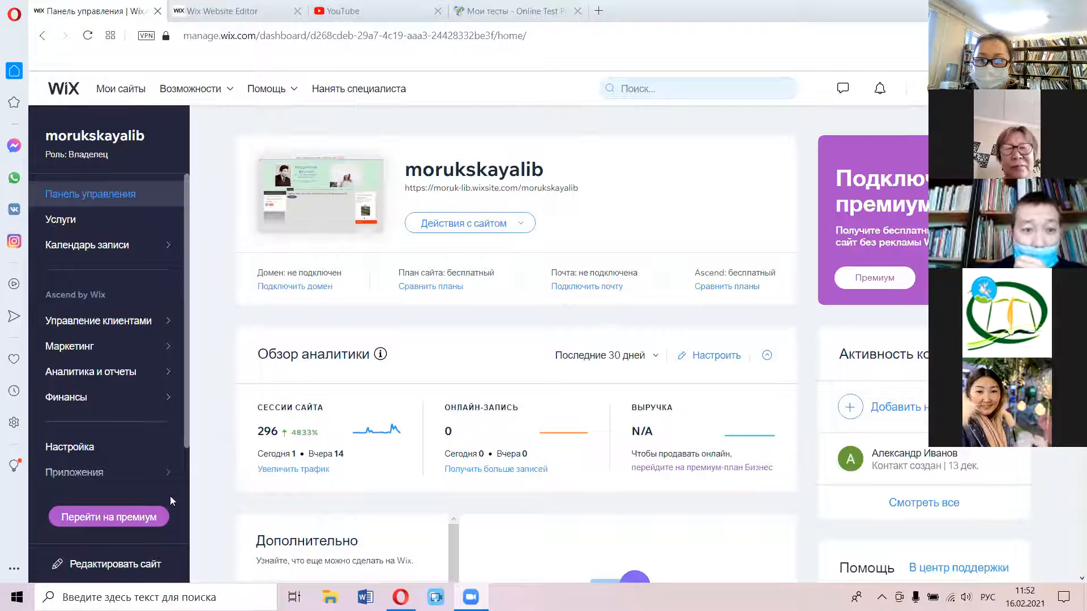
Step: Open the morukskayalib site in the Wix Website Editor from its dashboard
{"action": "left_click", "coordinate": [148, 564]}
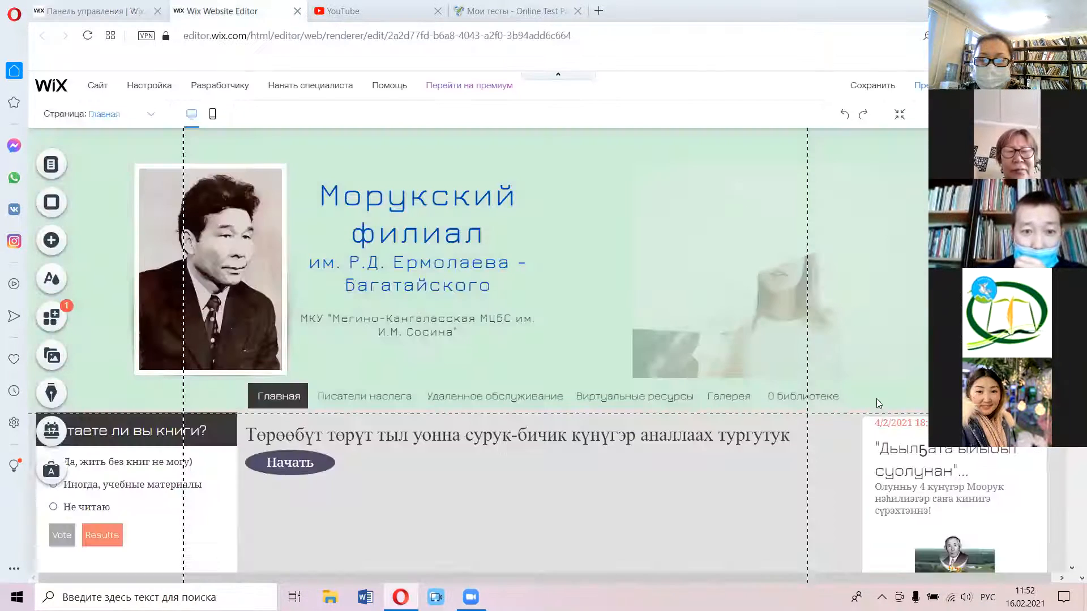
Step: Examine the site's home page from the header and menu down to the side widgets, the empty central area and the footer
{"action": "scroll", "coordinate": [466, 256], "scroll_direction": "down", "scroll_amount": 6}
{"action": "scroll", "coordinate": [467, 256], "scroll_direction": "down", "scroll_amount": 5}
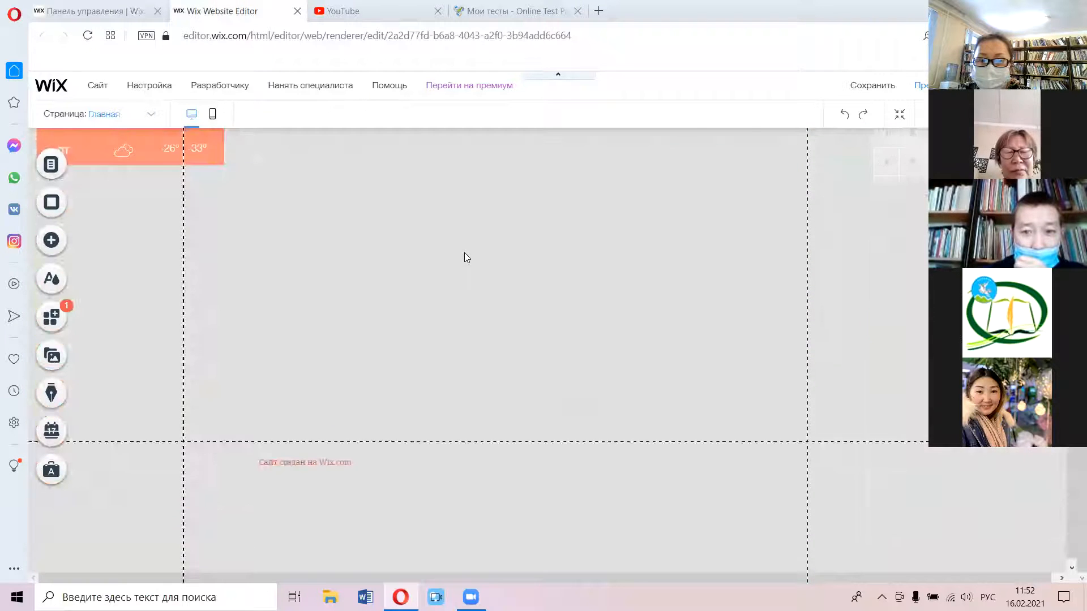
{"action": "scroll", "coordinate": [464, 253], "scroll_direction": "up", "scroll_amount": 7}
{"action": "scroll", "coordinate": [465, 252], "scroll_direction": "up", "scroll_amount": 3}
{"action": "scroll", "coordinate": [464, 252], "scroll_direction": "down", "scroll_amount": 8}
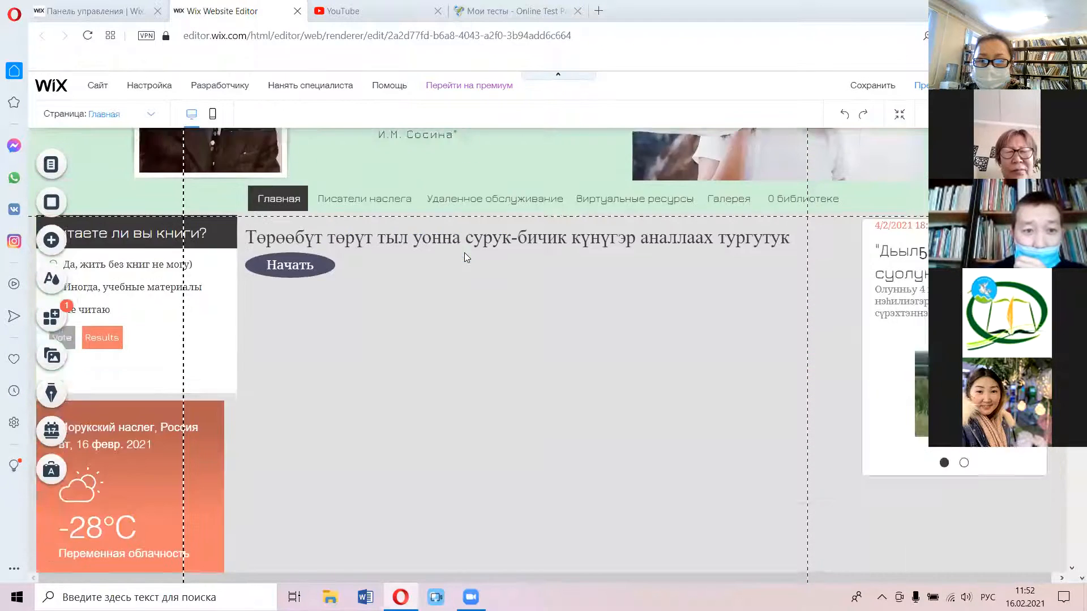
{"action": "scroll", "coordinate": [459, 252], "scroll_direction": "up", "scroll_amount": 6}
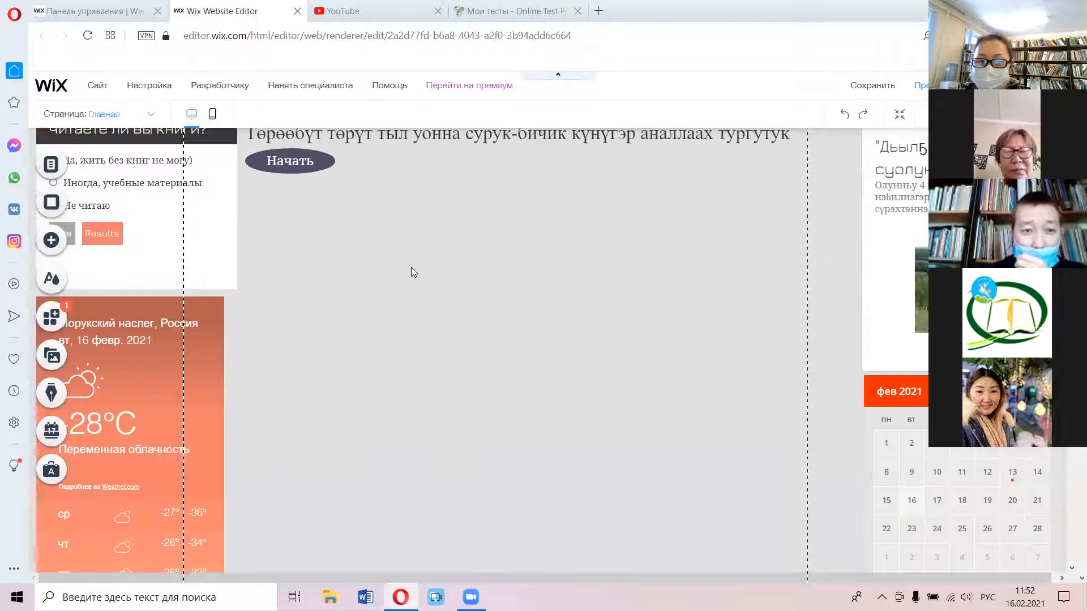
{"action": "scroll", "coordinate": [373, 317], "scroll_direction": "up", "scroll_amount": 1}
{"action": "scroll", "coordinate": [336, 378], "scroll_direction": "up", "scroll_amount": 3}
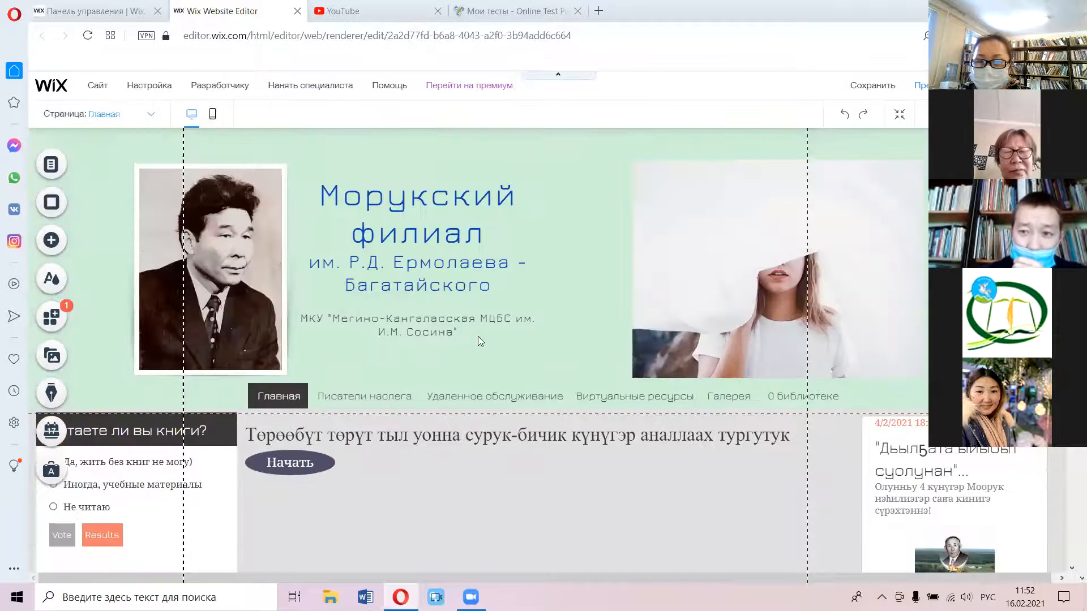
{"action": "scroll", "coordinate": [396, 441], "scroll_direction": "down", "scroll_amount": 1}
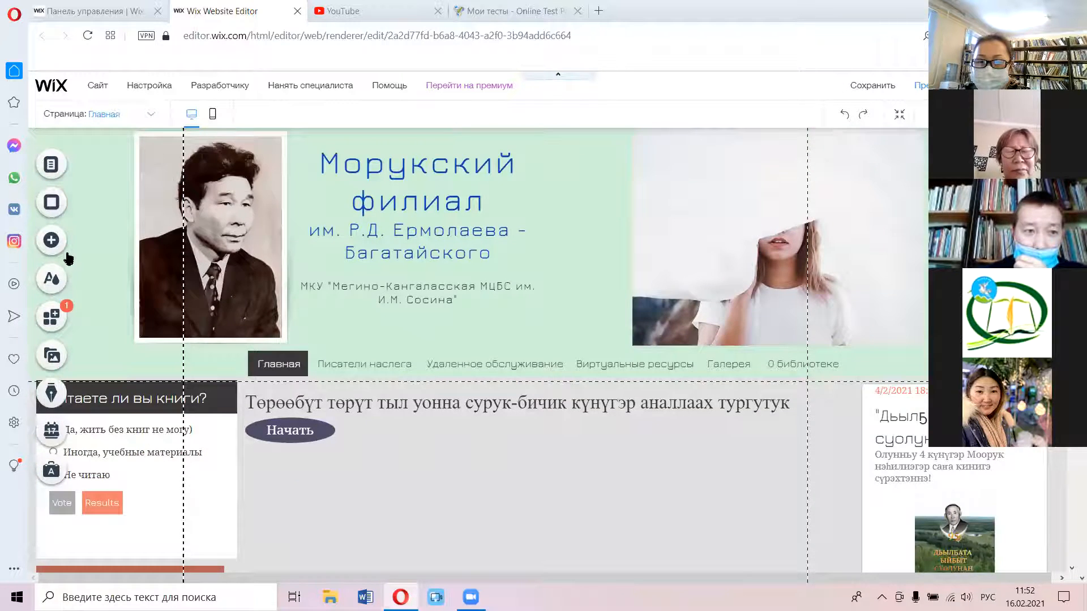
{"action": "scroll", "coordinate": [67, 258], "scroll_direction": "down", "scroll_amount": 5}
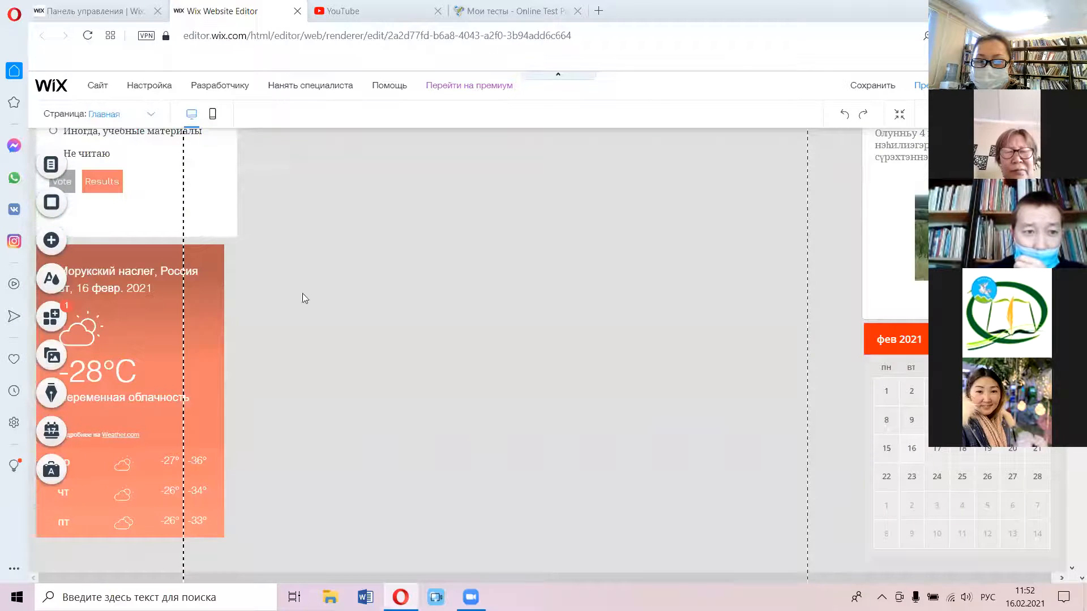
{"action": "scroll", "coordinate": [317, 328], "scroll_direction": "up", "scroll_amount": 6}
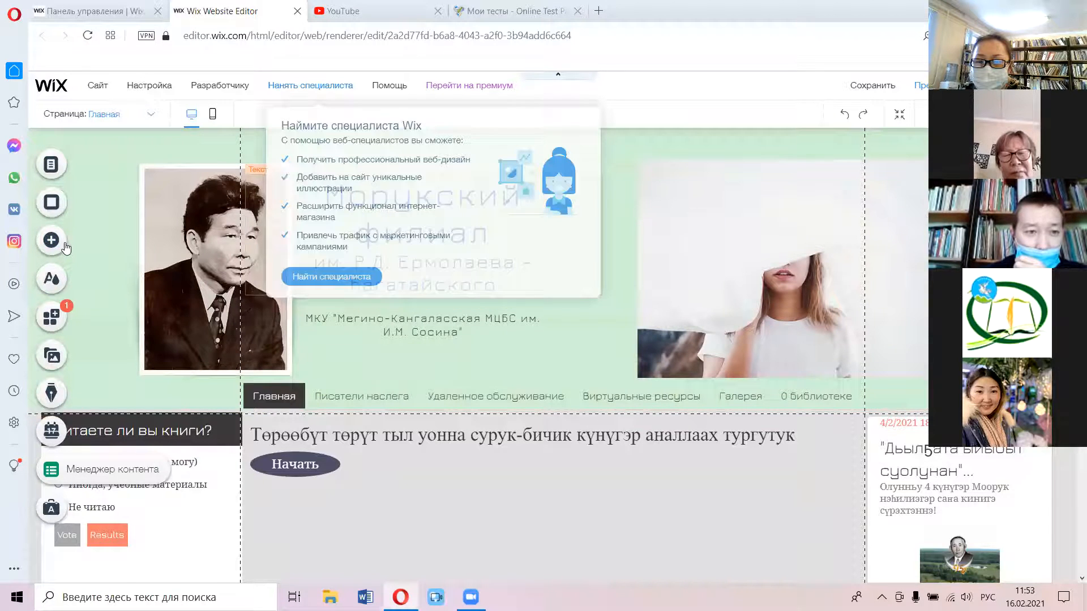
Step: Upload the yellow note image 15 from the computer's desktop and add it as a photo to the home page
{"action": "left_click", "coordinate": [61, 245]}
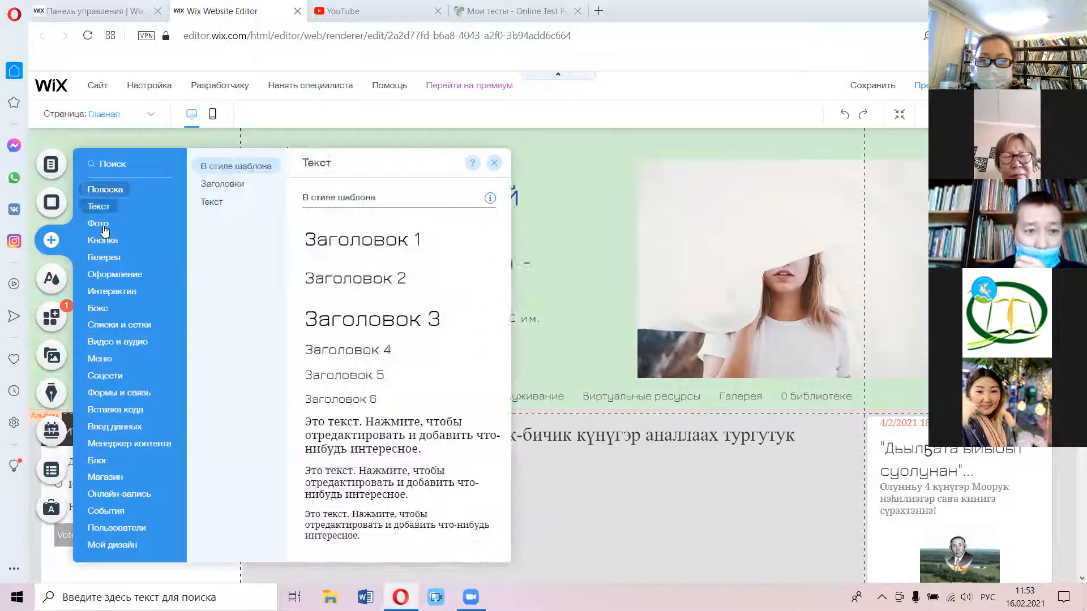
{"action": "left_click", "coordinate": [104, 231]}
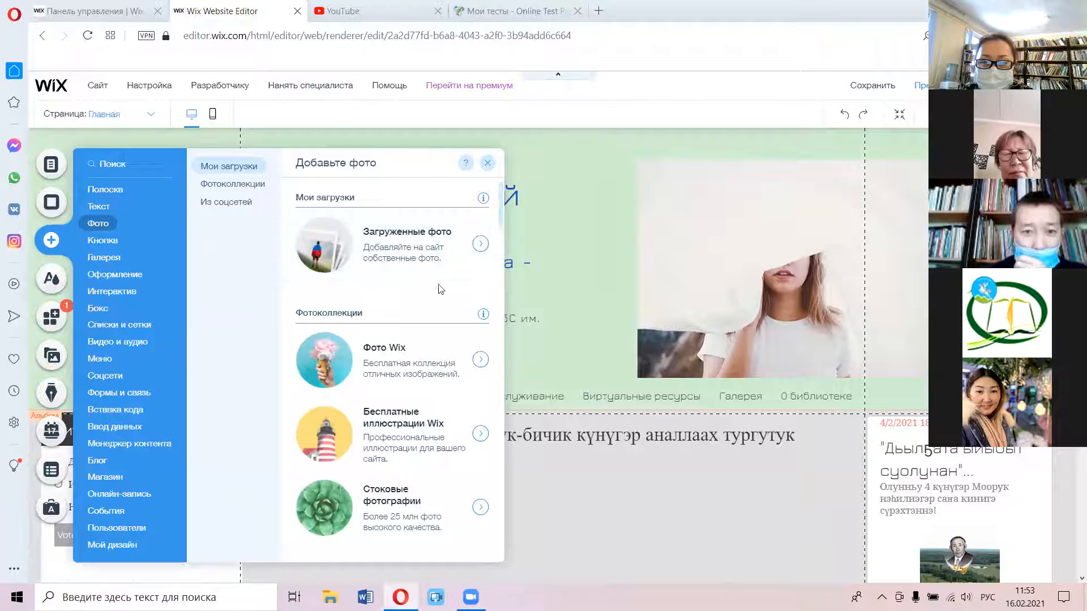
{"action": "left_click", "coordinate": [399, 247]}
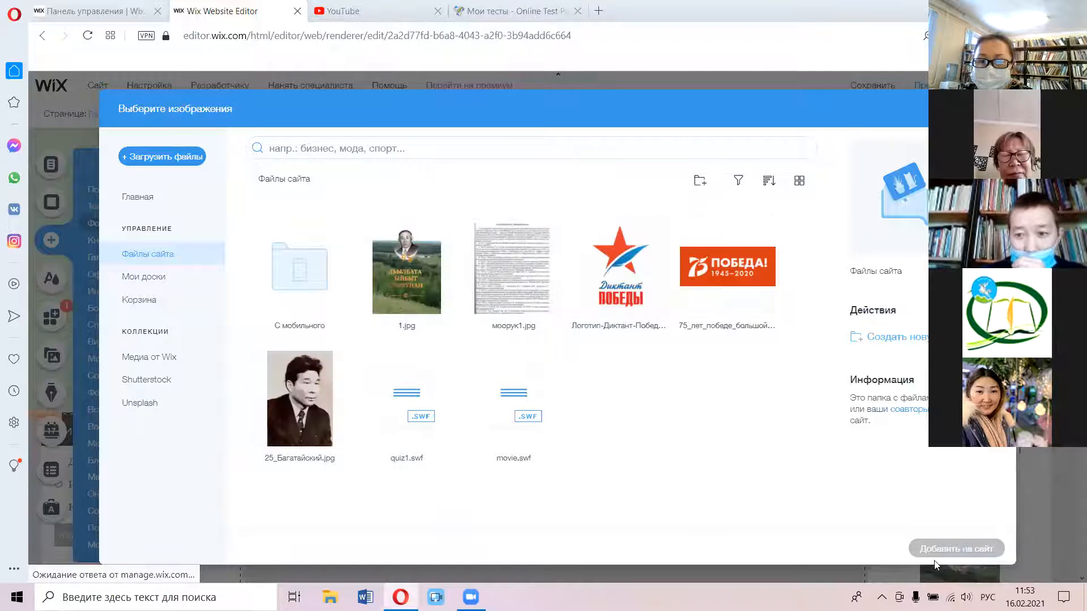
{"action": "left_click", "coordinate": [163, 158]}
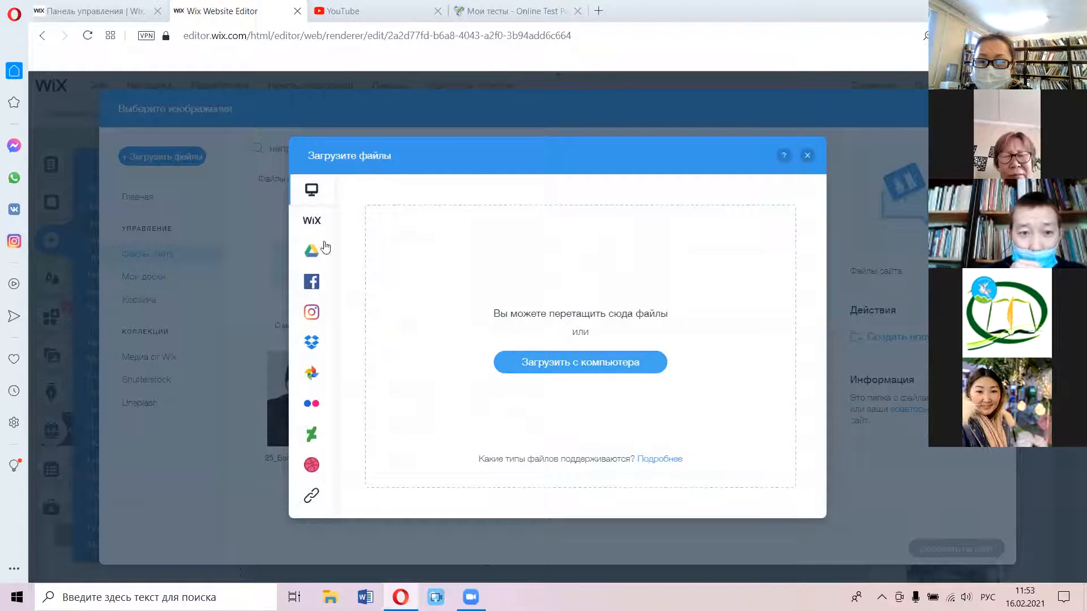
{"action": "mouse_move", "coordinate": [371, 274]}
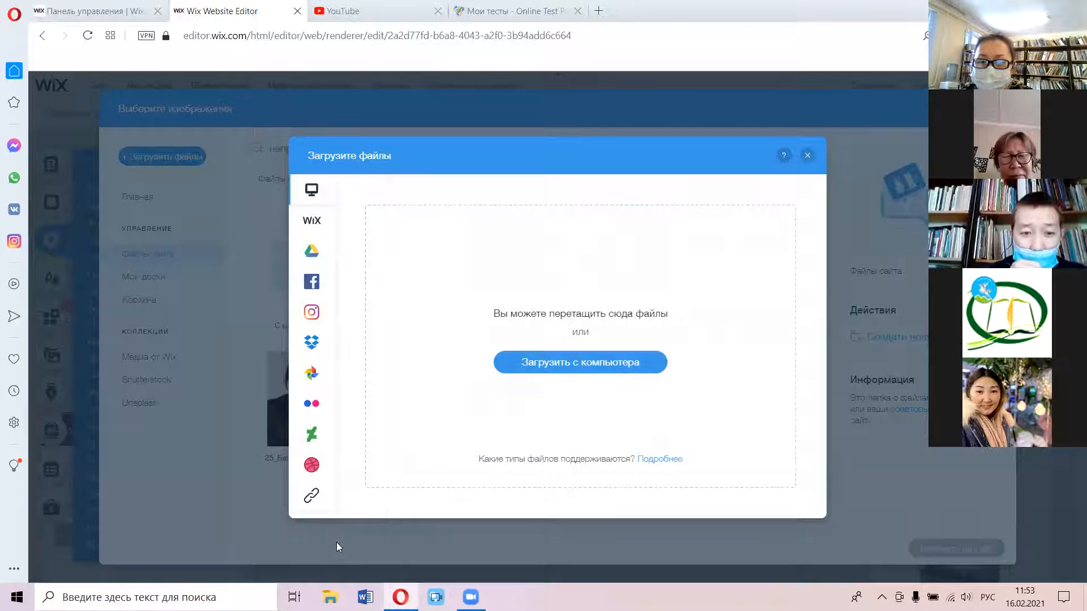
{"action": "left_click", "coordinate": [546, 364]}
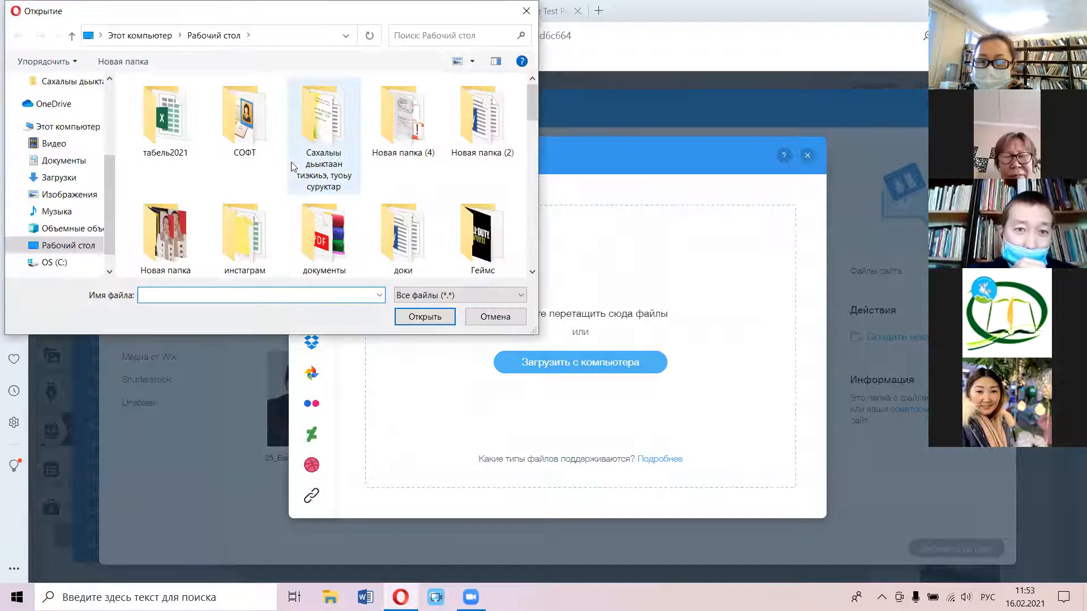
{"action": "scroll", "coordinate": [291, 164], "scroll_direction": "down", "scroll_amount": 5}
{"action": "scroll", "coordinate": [291, 164], "scroll_direction": "up", "scroll_amount": 5}
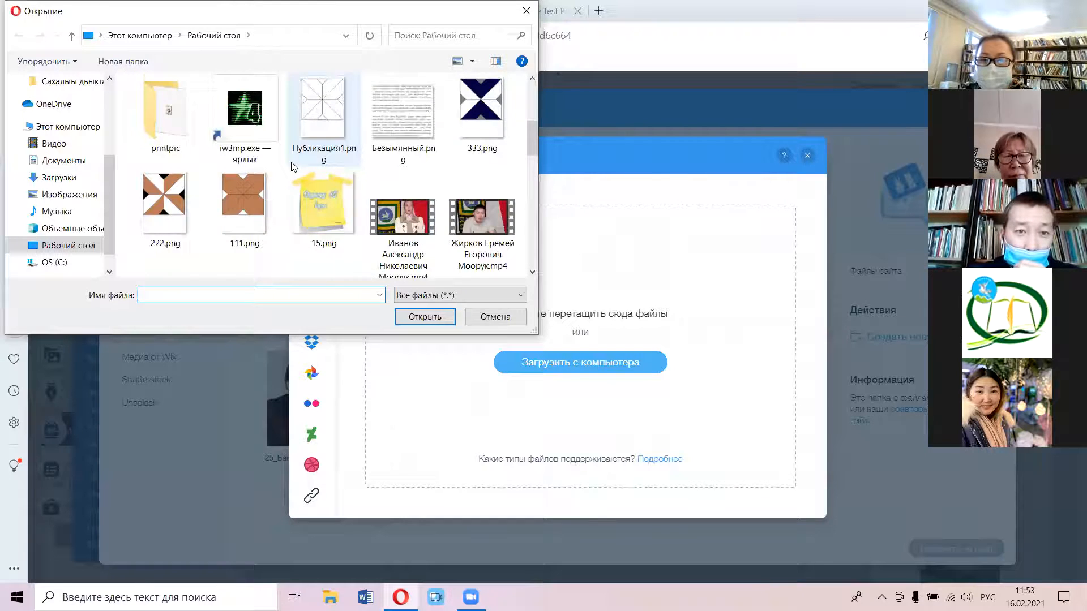
{"action": "double_click", "coordinate": [320, 200]}
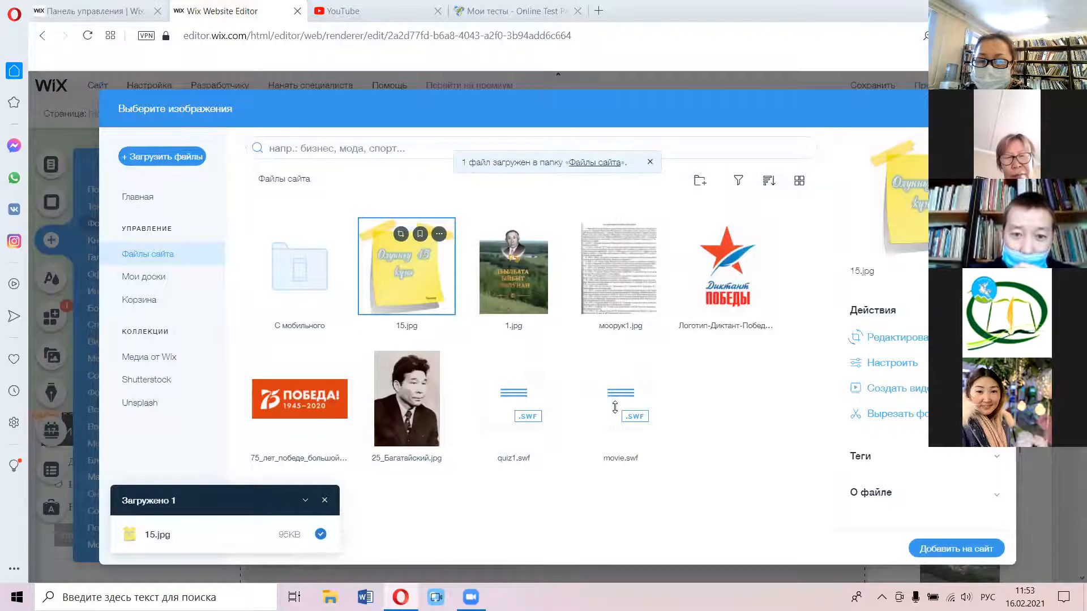
{"action": "key", "text": "Escape"}
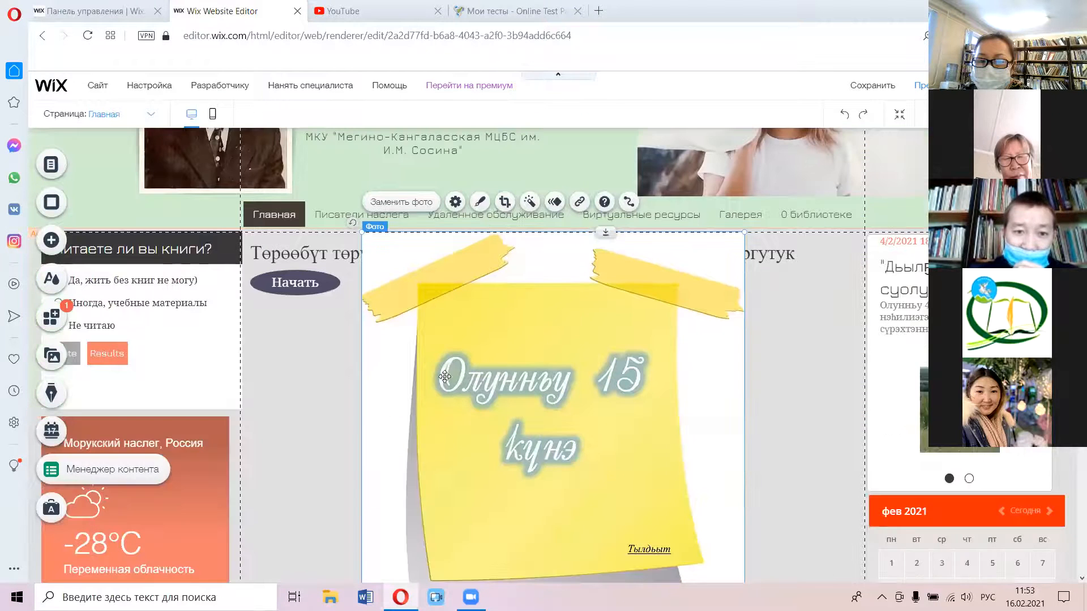
Step: Shrink the note photo and place it under the "Начать" button, and remove it from the home page
{"action": "scroll", "coordinate": [366, 325], "scroll_direction": "down", "scroll_amount": 1}
{"action": "left_click_drag", "start_coordinate": [371, 311], "coordinate": [374, 309]}
{"action": "scroll", "coordinate": [374, 308], "scroll_direction": "down", "scroll_amount": 3}
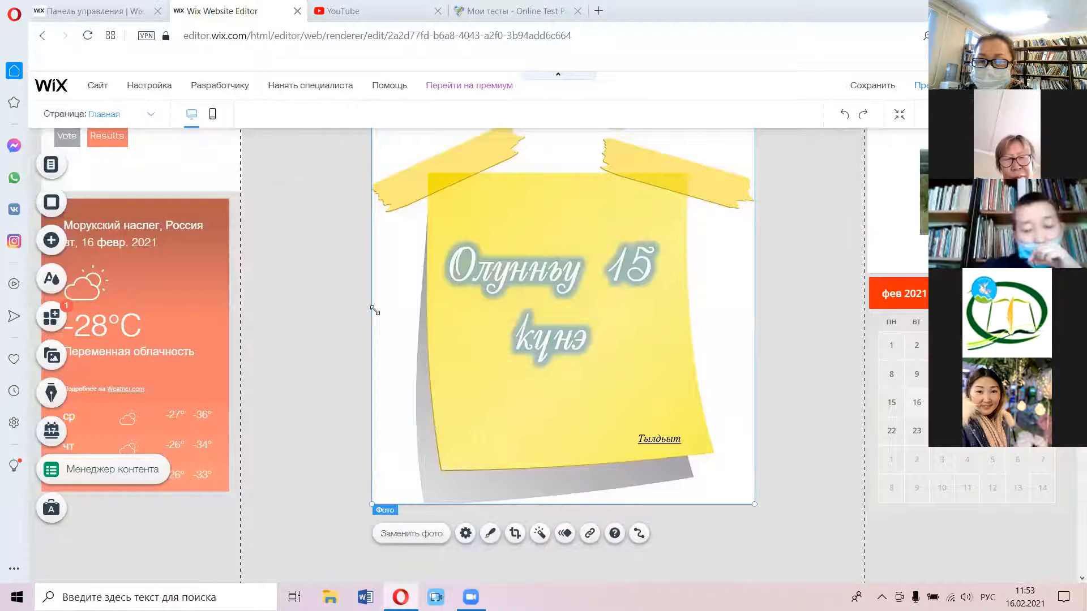
{"action": "scroll", "coordinate": [374, 310], "scroll_direction": "down", "scroll_amount": 1}
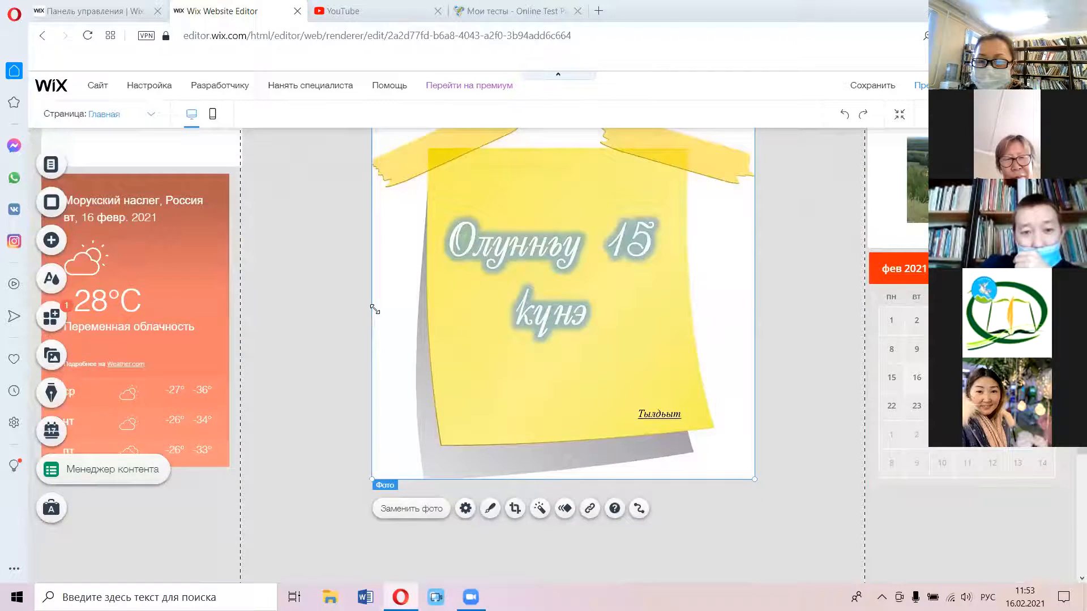
{"action": "scroll", "coordinate": [375, 311], "scroll_direction": "up", "scroll_amount": 1}
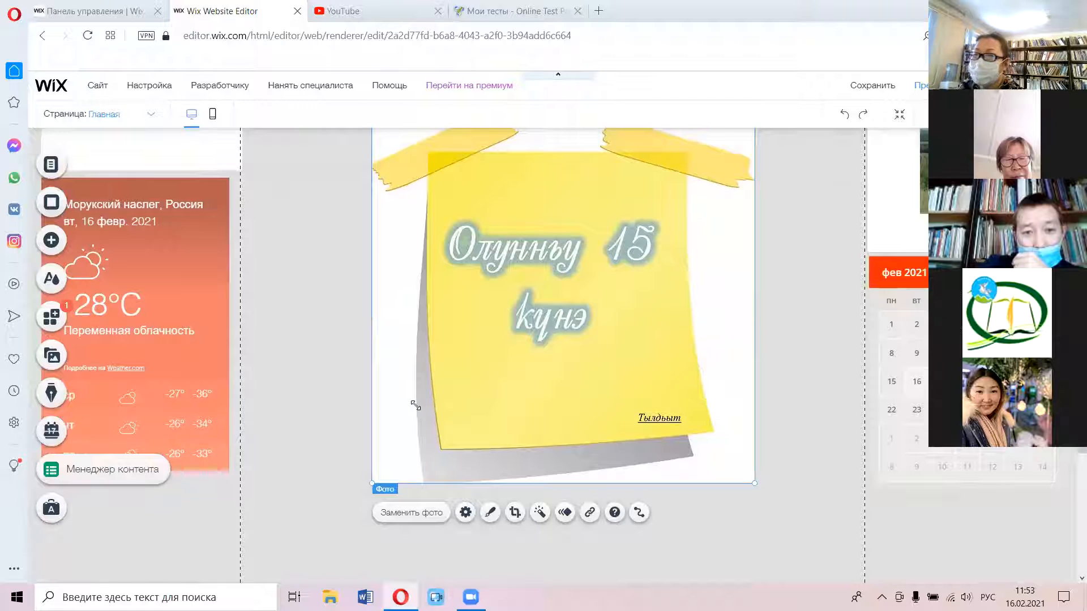
{"action": "scroll", "coordinate": [378, 391], "scroll_direction": "up", "scroll_amount": 3}
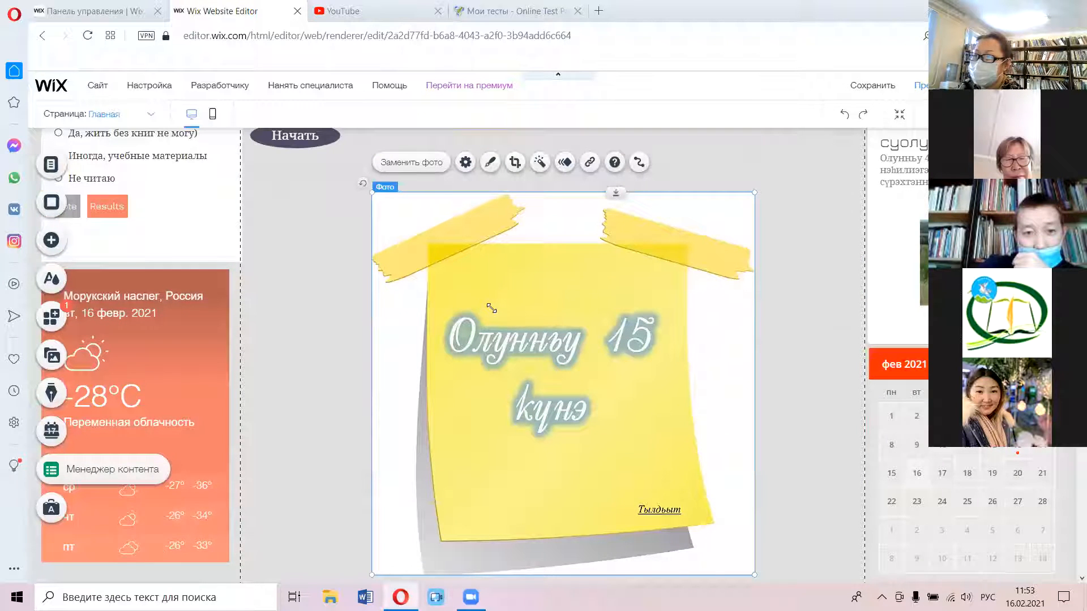
{"action": "key", "text": "ctrl+z"}
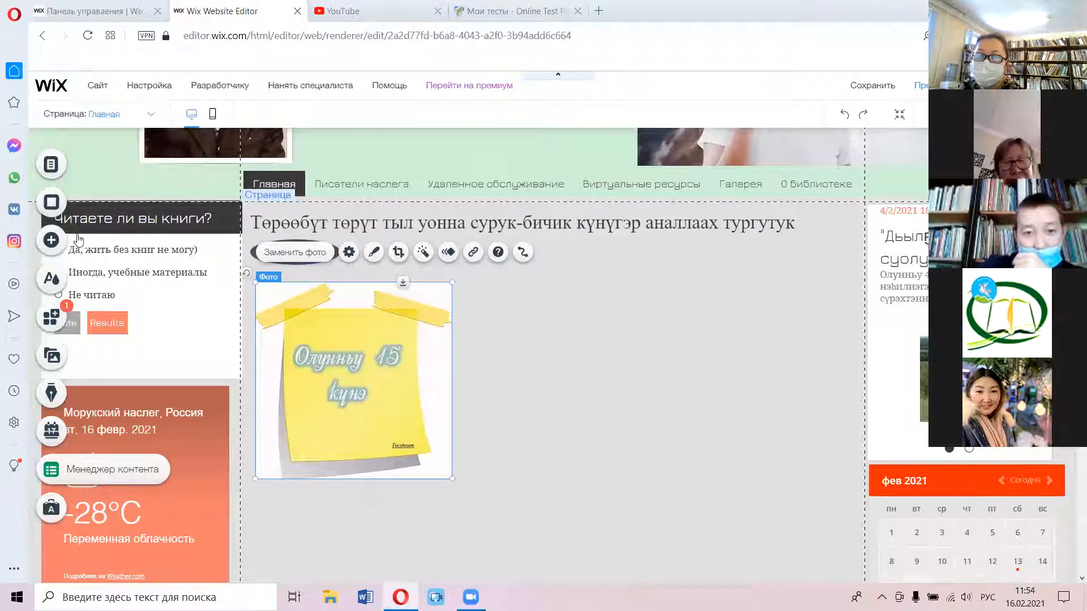
{"action": "key", "text": "ctrl+z"}
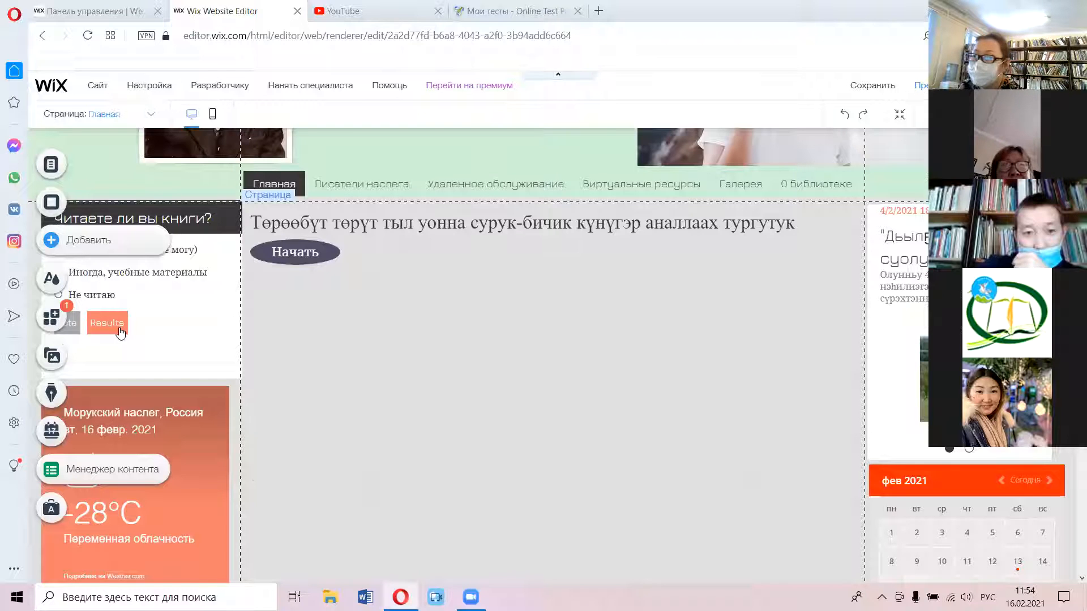
Step: Add a single YouTube video player to the home page's central area below the "Начать" button
{"action": "left_click", "coordinate": [105, 365]}
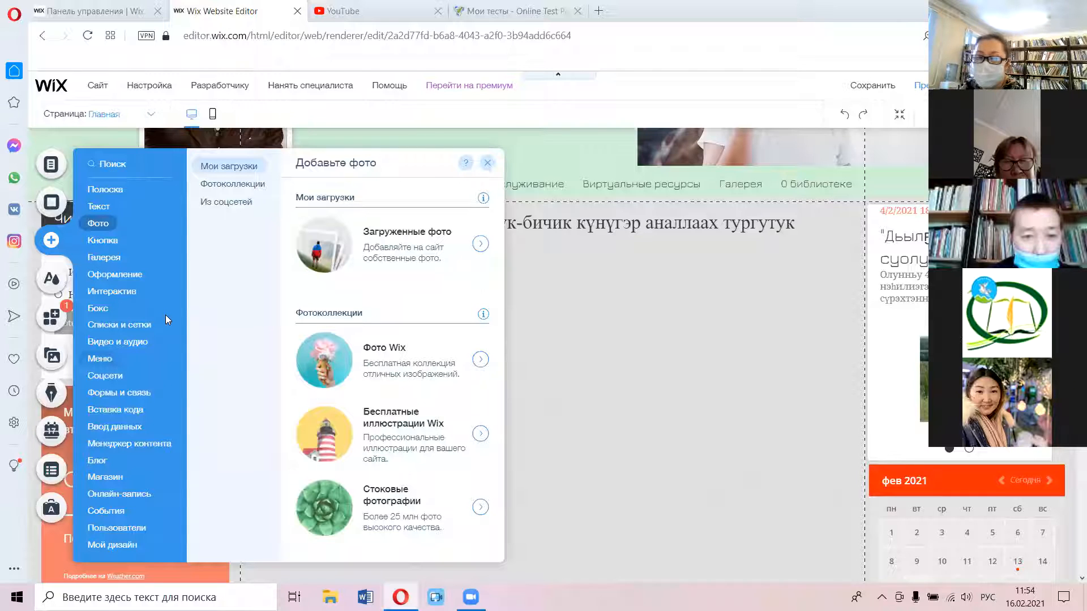
{"action": "left_click", "coordinate": [117, 342]}
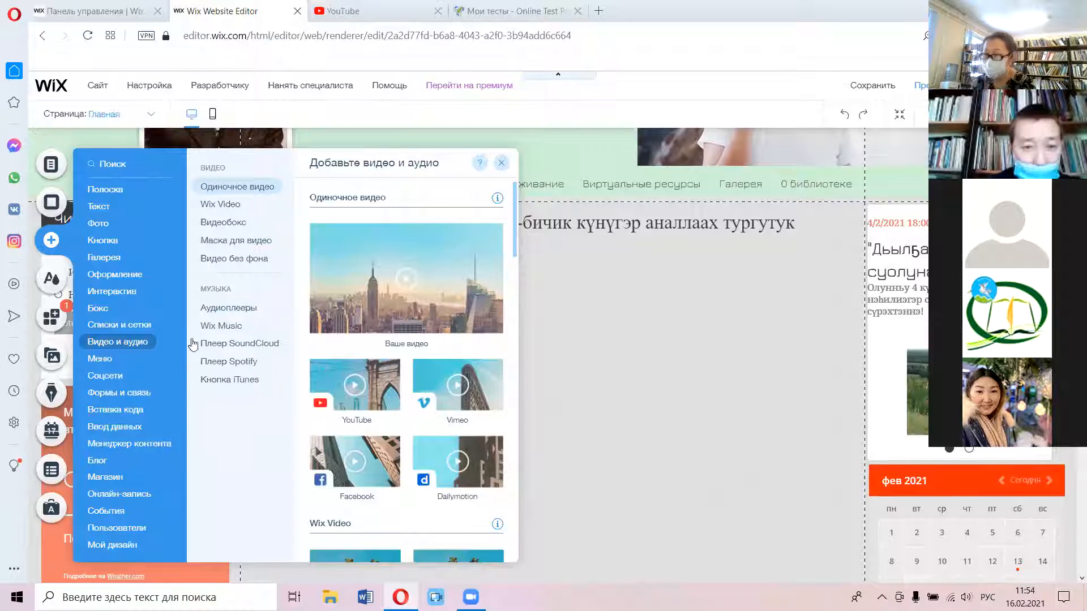
{"action": "scroll", "coordinate": [339, 380], "scroll_direction": "down", "scroll_amount": 5}
{"action": "scroll", "coordinate": [341, 385], "scroll_direction": "up", "scroll_amount": 3}
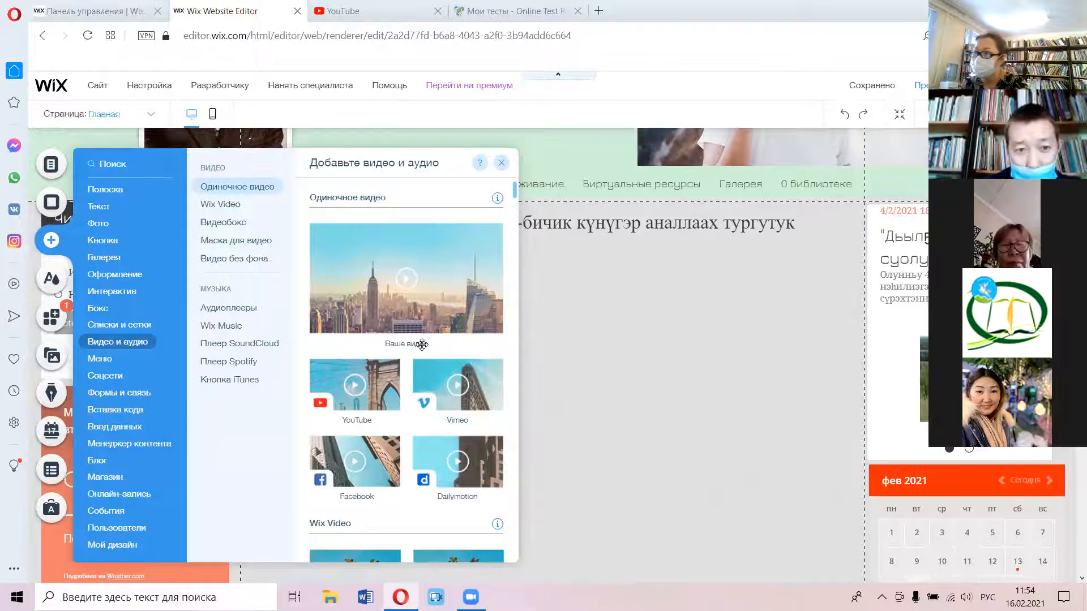
{"action": "key", "text": "Escape"}
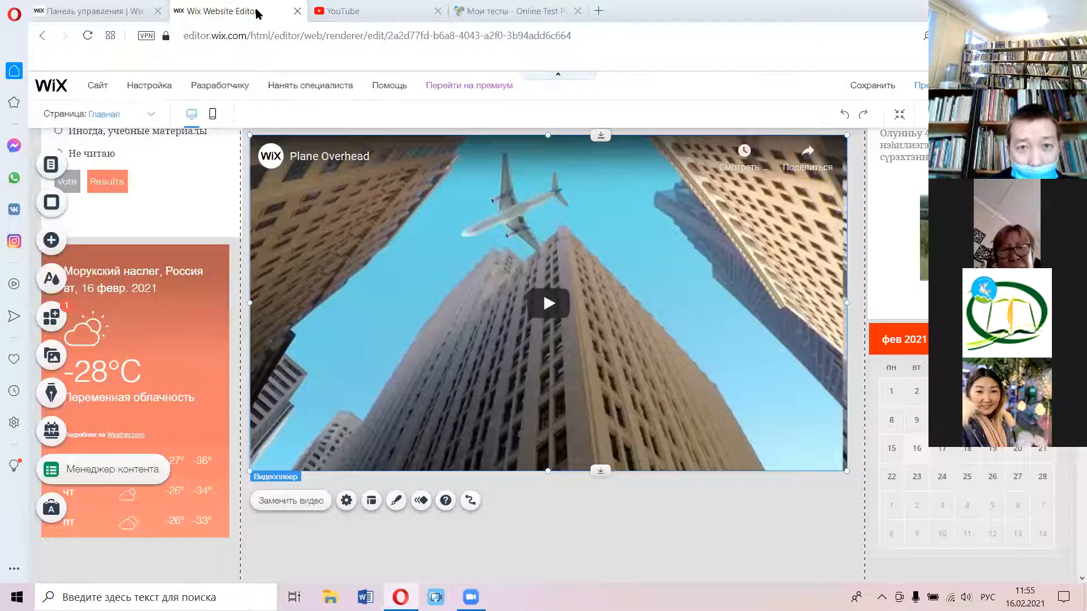
Step: Copy the link of "Интервью со знатоком. выпуск 2." from YouTube Studio, set it as the player's video and enable autoplay
{"action": "key", "text": "ctrl+Tab"}
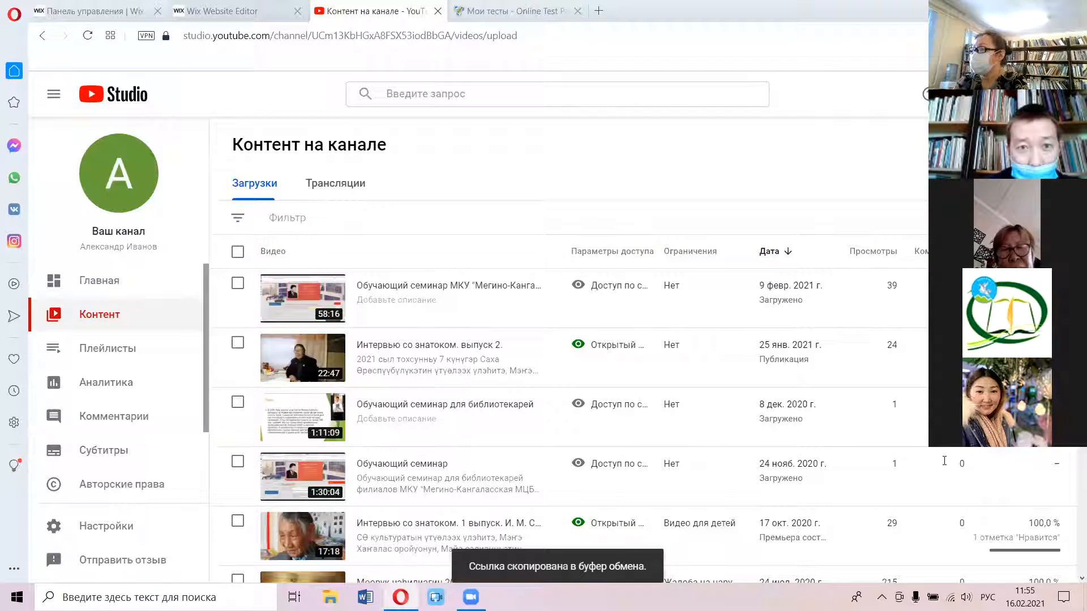
{"action": "key", "text": "ctrl+shift+Tab"}
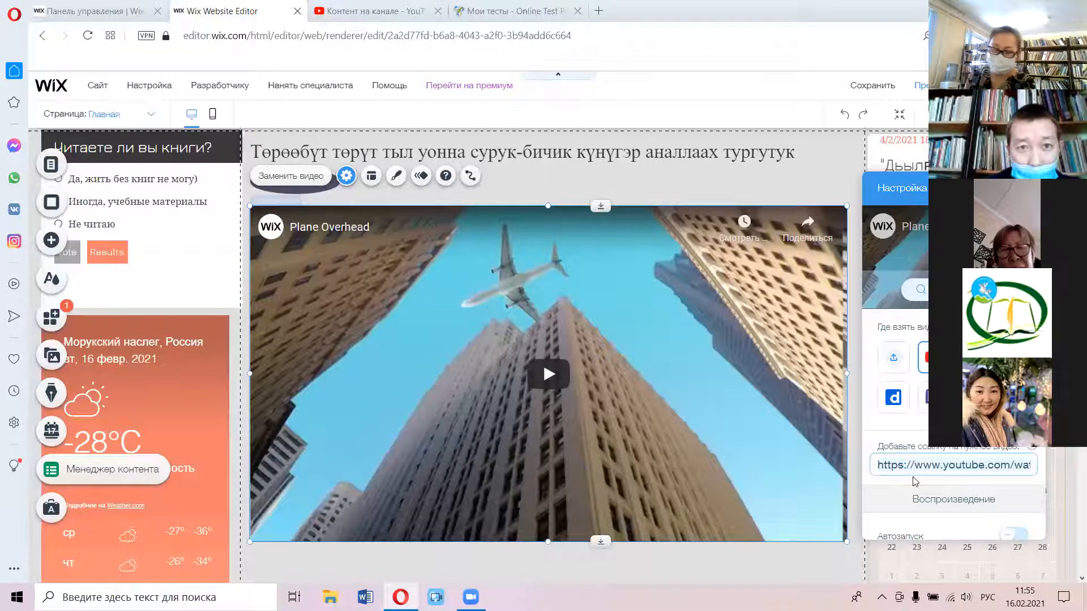
{"action": "scroll", "coordinate": [932, 517], "scroll_direction": "down", "scroll_amount": 4}
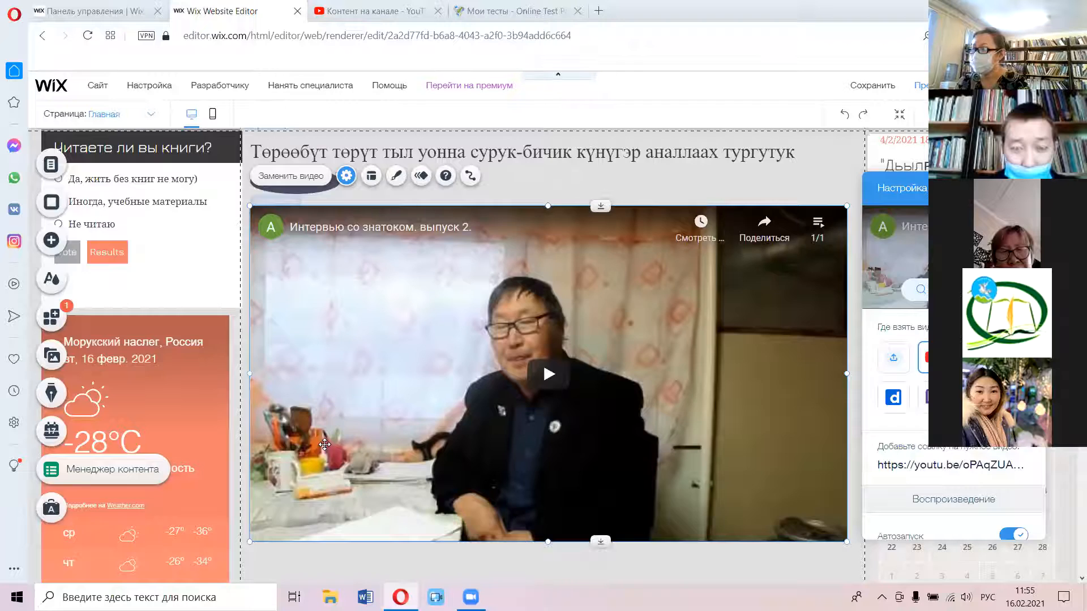
Step: Delete the video player from the home page
{"action": "scroll", "coordinate": [324, 445], "scroll_direction": "up", "scroll_amount": 3}
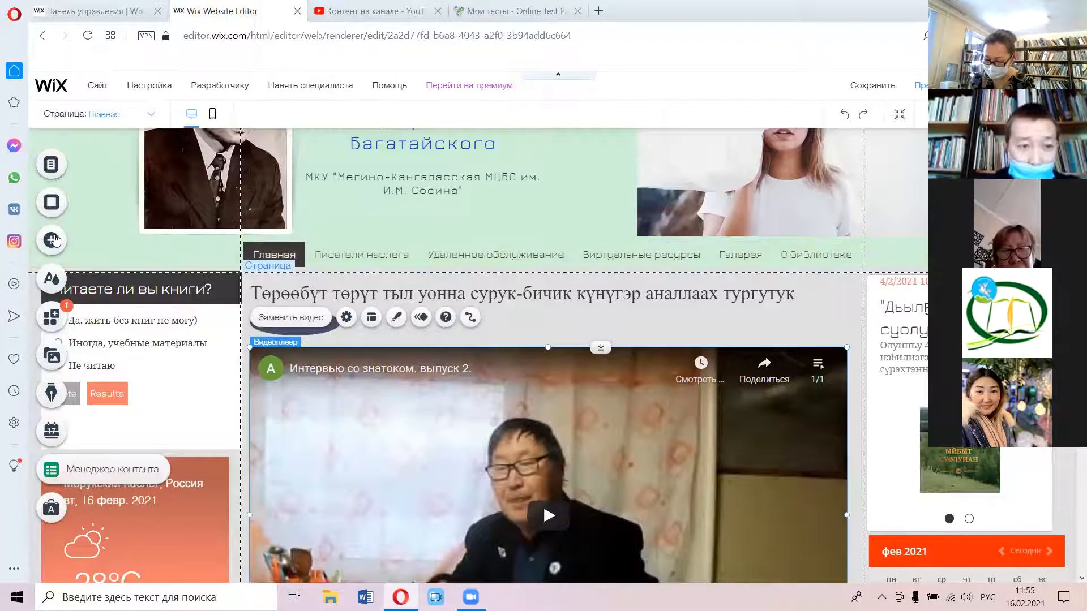
{"action": "key", "text": "Delete"}
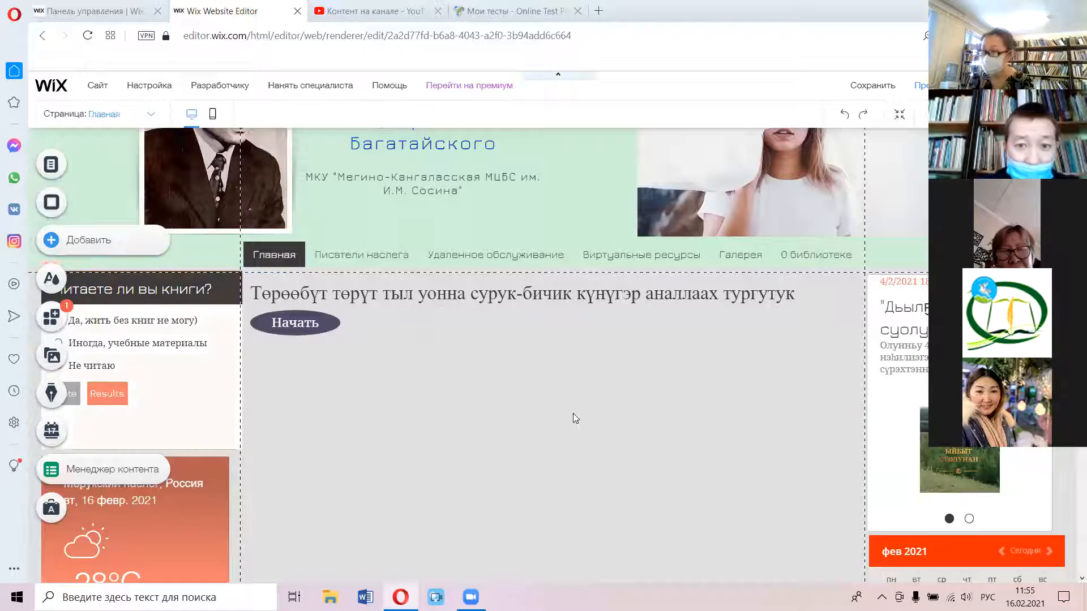
Step: Look through the site's full page list and open the "Галерея" page
{"action": "left_click", "coordinate": [553, 390]}
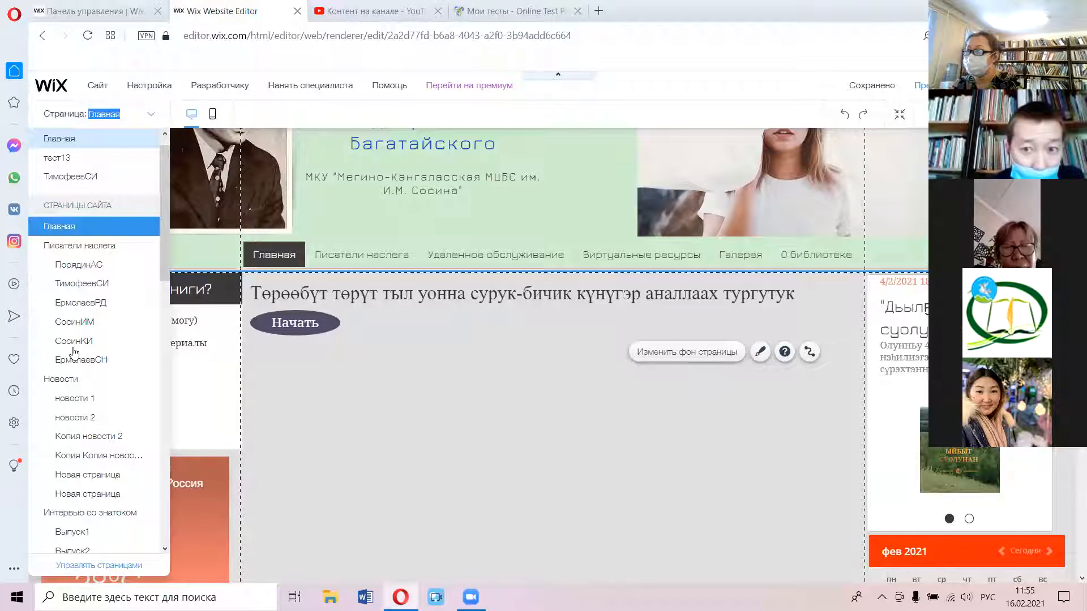
{"action": "scroll", "coordinate": [74, 353], "scroll_direction": "up", "scroll_amount": 1}
{"action": "scroll", "coordinate": [85, 327], "scroll_direction": "down", "scroll_amount": 10}
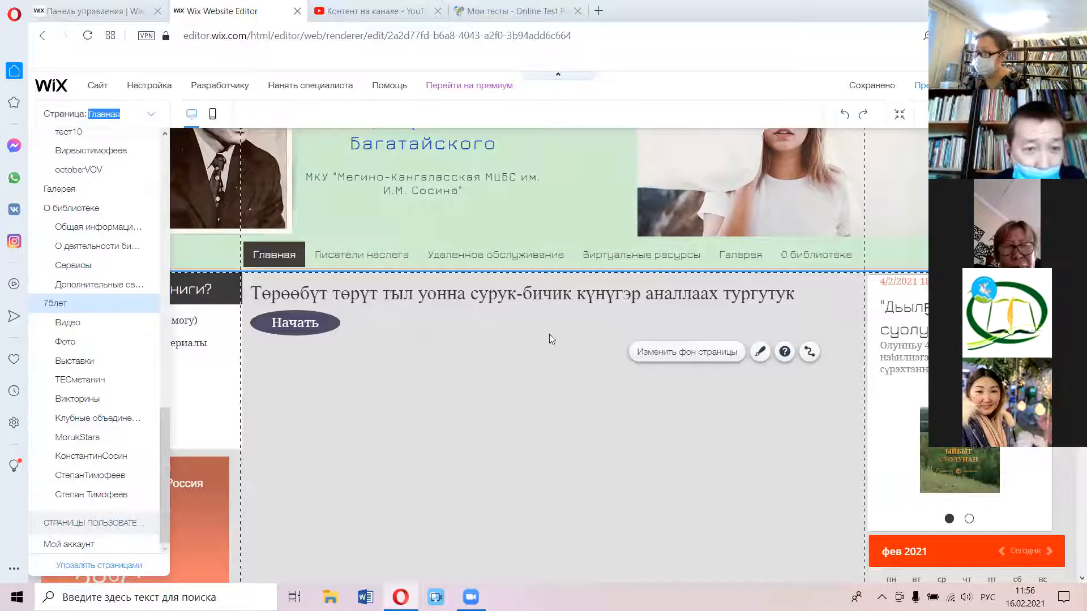
{"action": "left_click", "coordinate": [469, 336]}
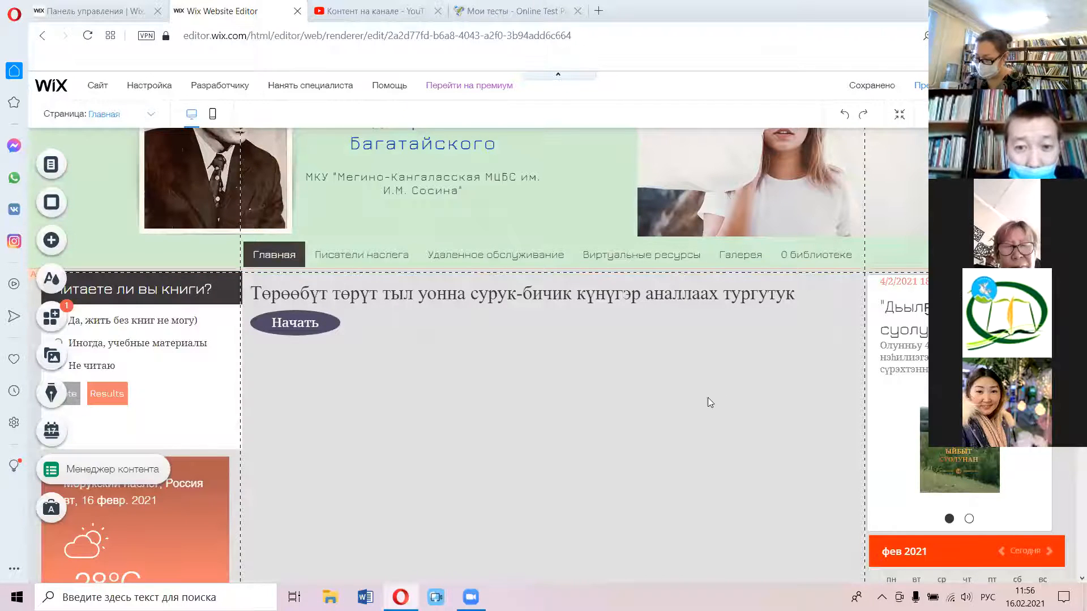
{"action": "scroll", "coordinate": [443, 414], "scroll_direction": "down", "scroll_amount": 1}
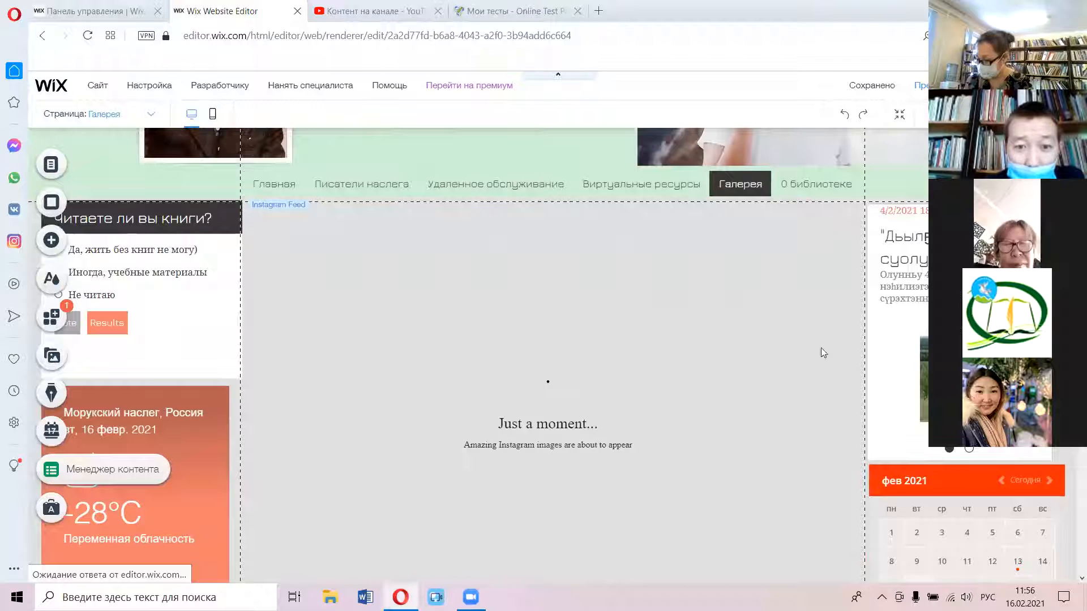
Step: Examine the Instagram feed and its posts on the "Галерея" page
{"action": "left_click", "coordinate": [599, 455]}
{"action": "scroll", "coordinate": [700, 225], "scroll_direction": "down", "scroll_amount": 5}
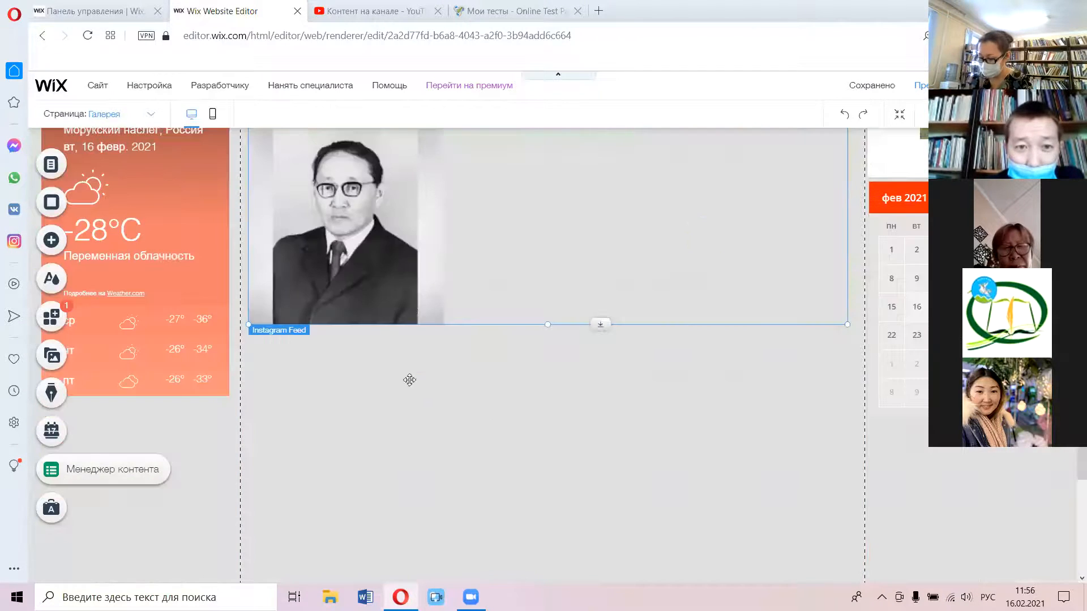
{"action": "scroll", "coordinate": [432, 376], "scroll_direction": "up", "scroll_amount": 5}
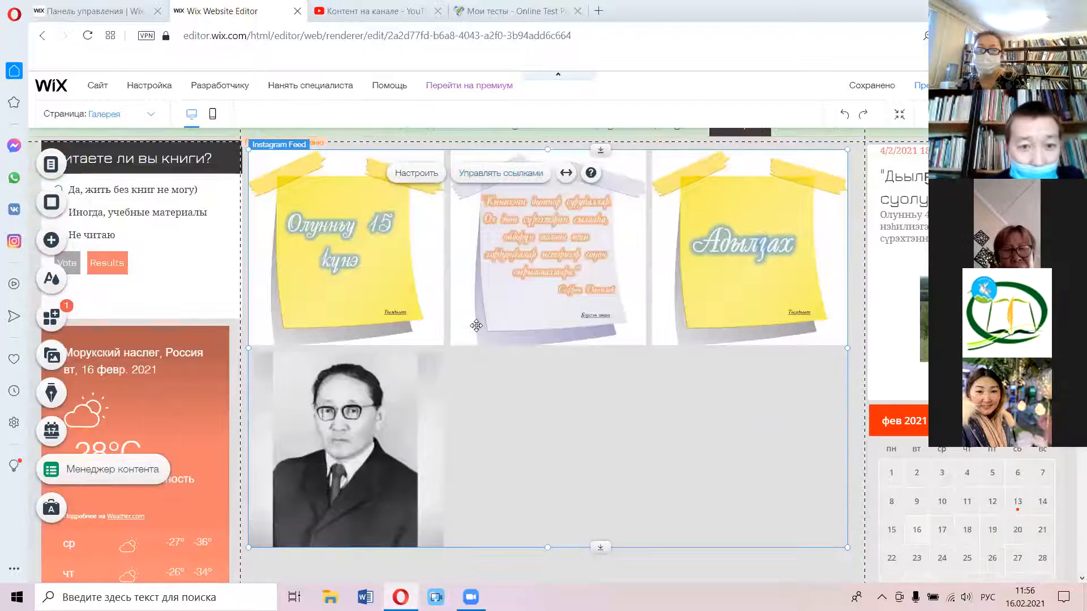
{"action": "scroll", "coordinate": [51, 244], "scroll_direction": "down", "scroll_amount": 4}
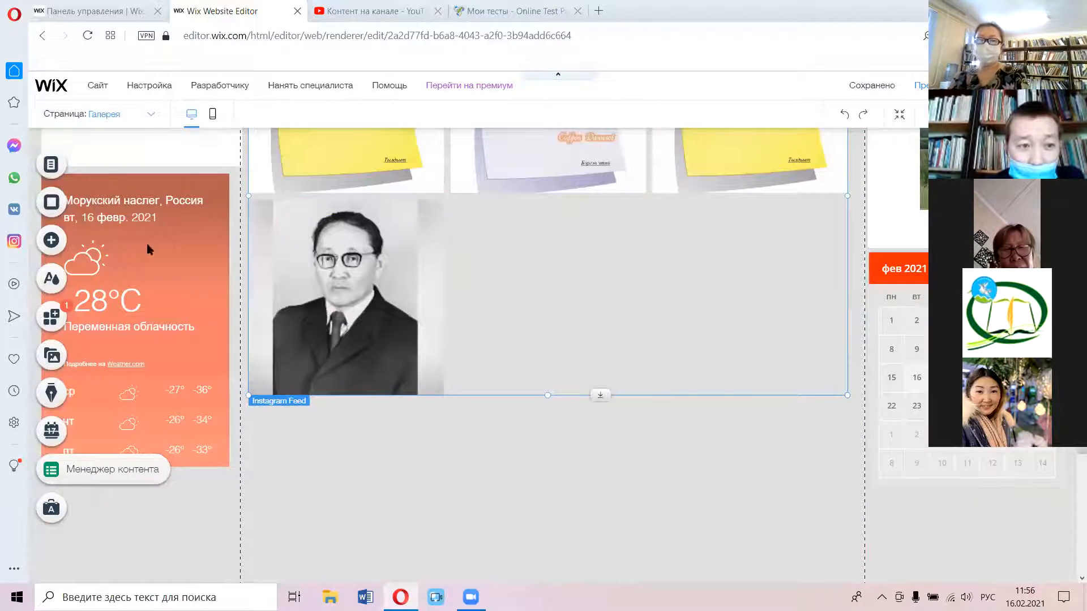
Step: Search the Wix App Market for "instagram feed", review the matching apps and return to the "Галерея" page
{"action": "left_click", "coordinate": [51, 316]}
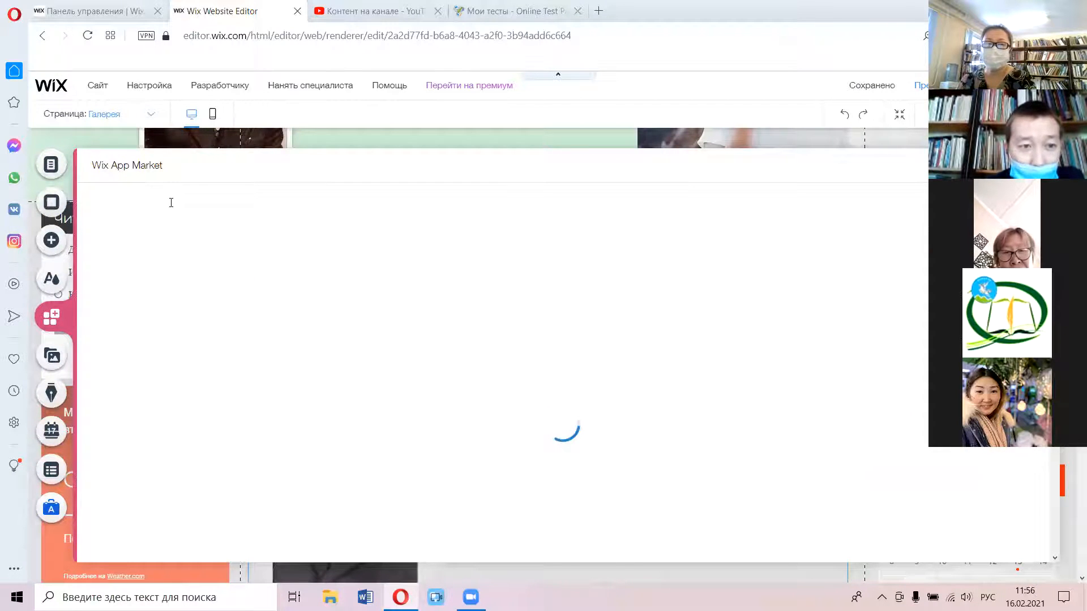
{"action": "left_click", "coordinate": [171, 203]}
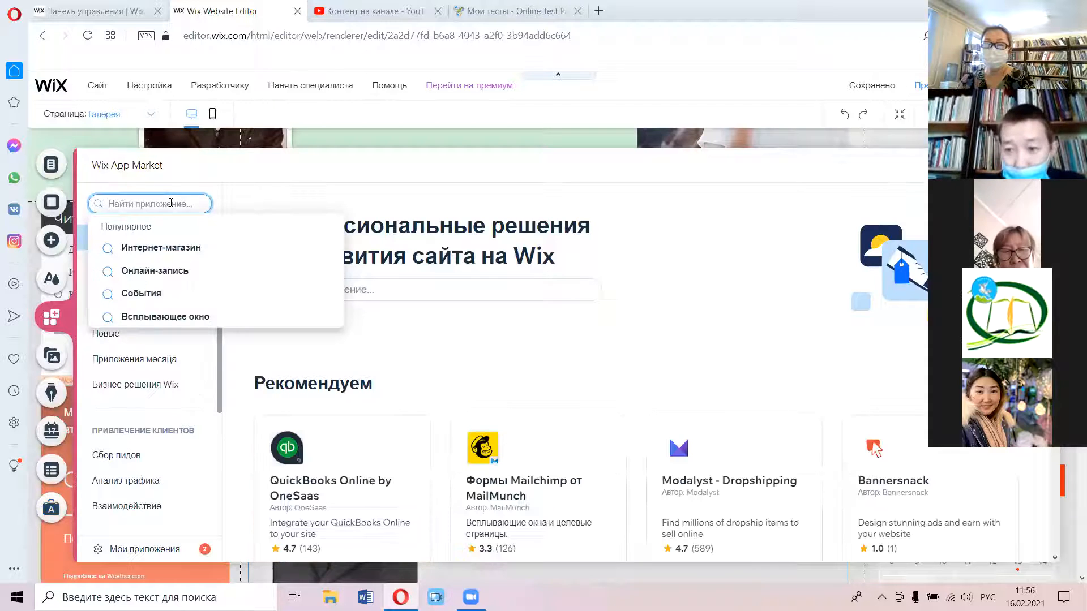
{"action": "key", "text": "super+space"}
{"action": "type", "text": "ins"}
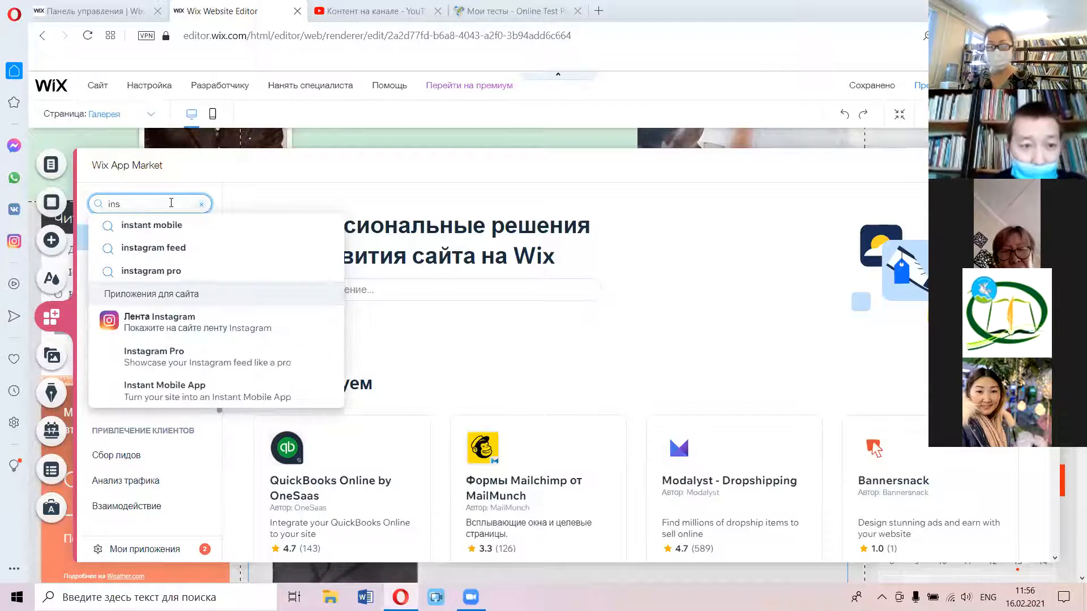
{"action": "left_click", "coordinate": [179, 250]}
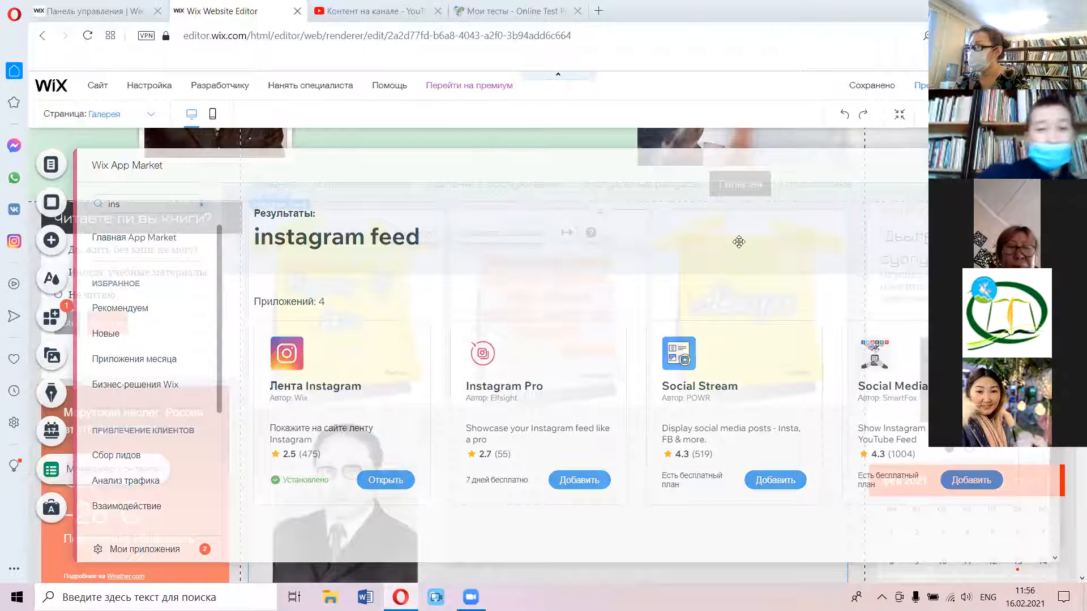
{"action": "left_click", "coordinate": [629, 501]}
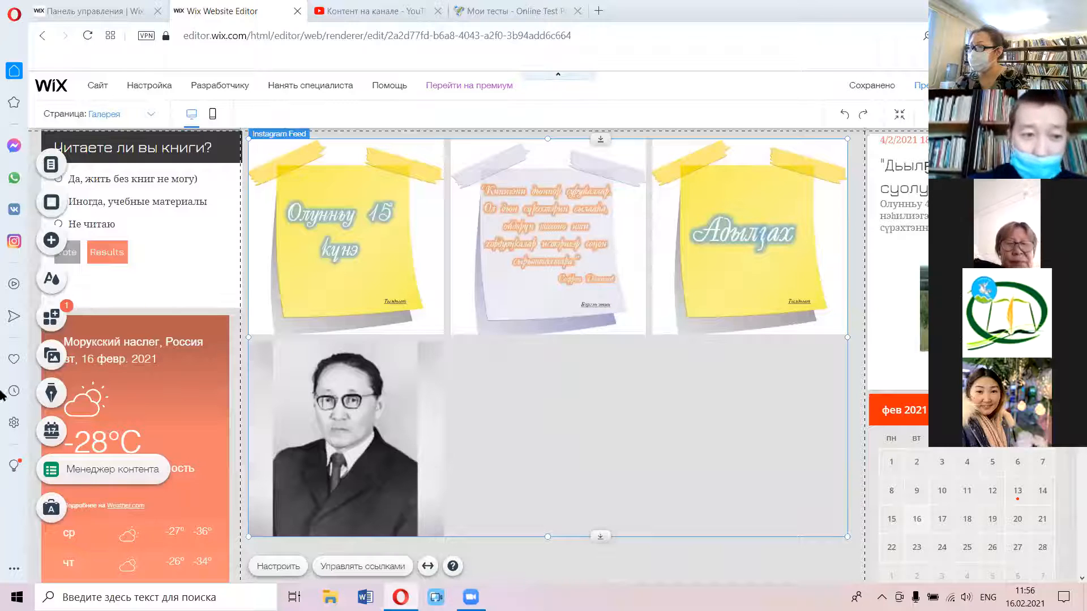
{"action": "scroll", "coordinate": [65, 242], "scroll_direction": "up", "scroll_amount": 1}
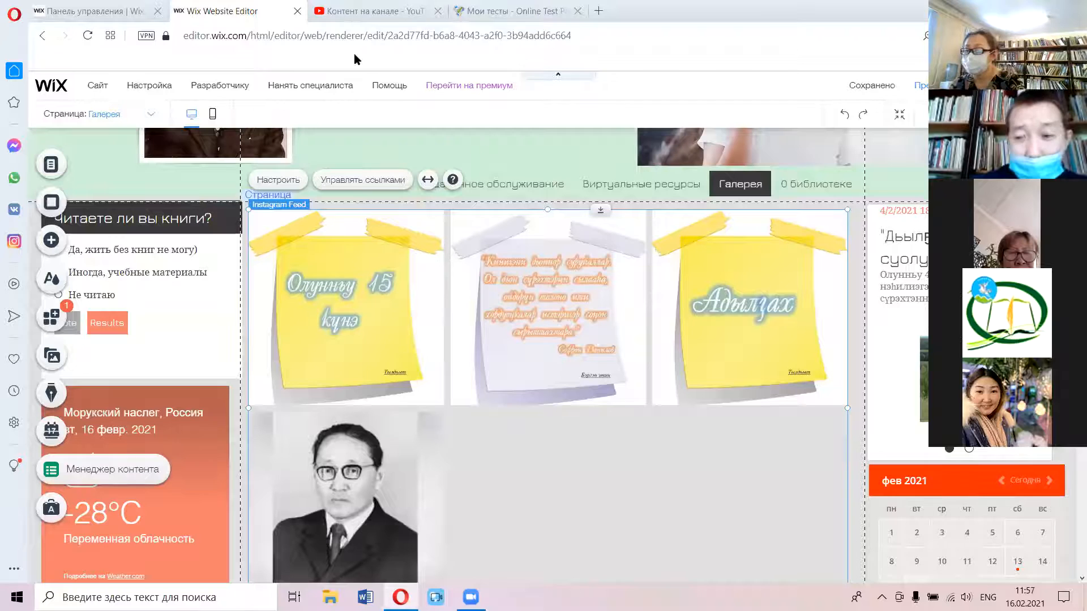
Step: Open Google in a new browser tab, search for "гугл формы" and open Google Forms
{"action": "left_click", "coordinate": [508, 12]}
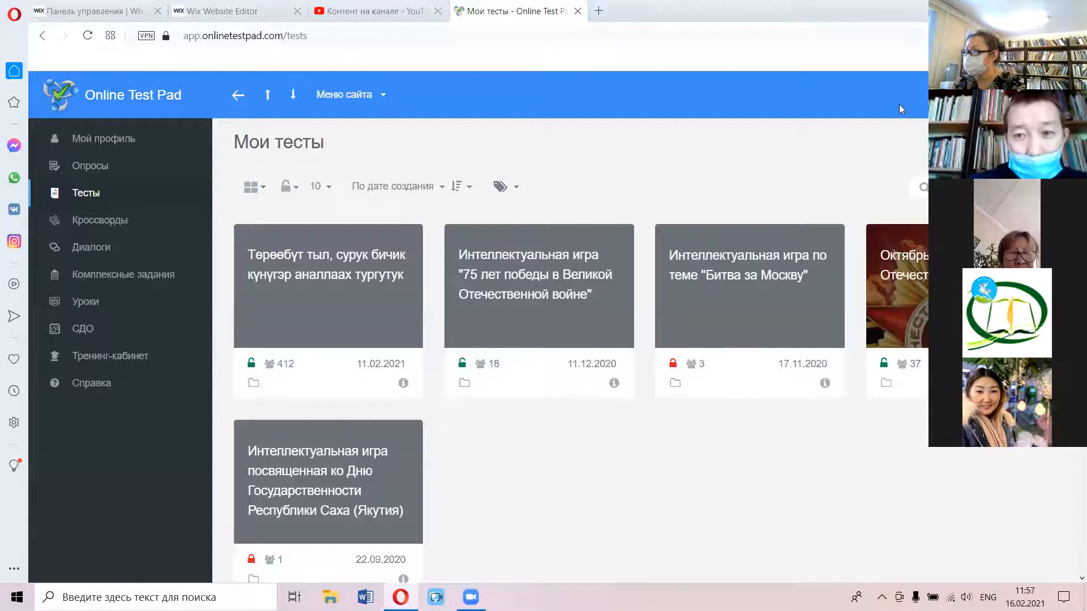
{"action": "key", "text": "ctrl+t"}
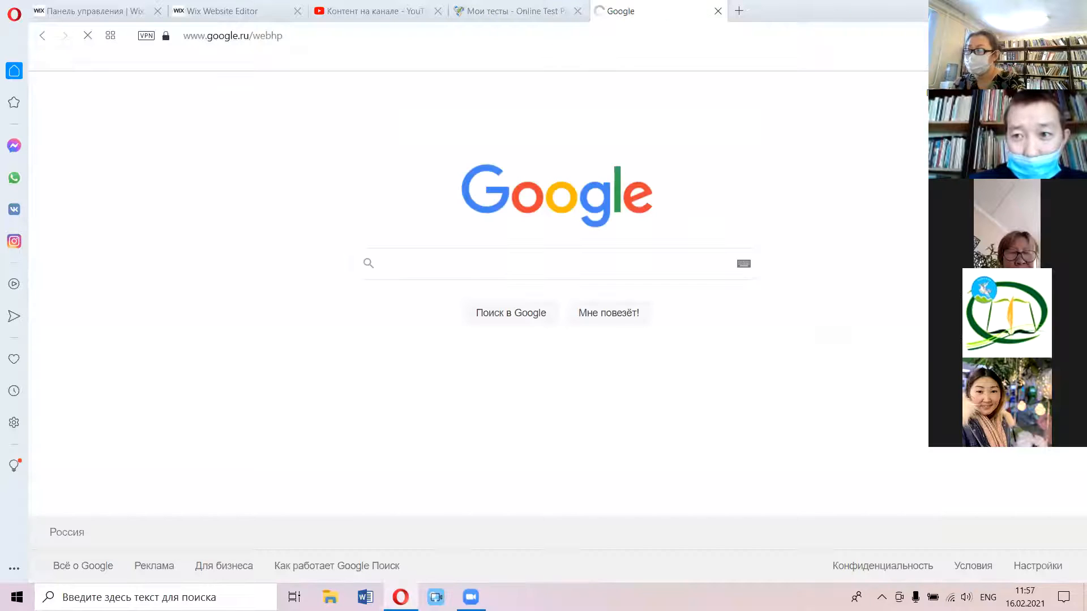
{"action": "left_click", "coordinate": [1019, 90]}
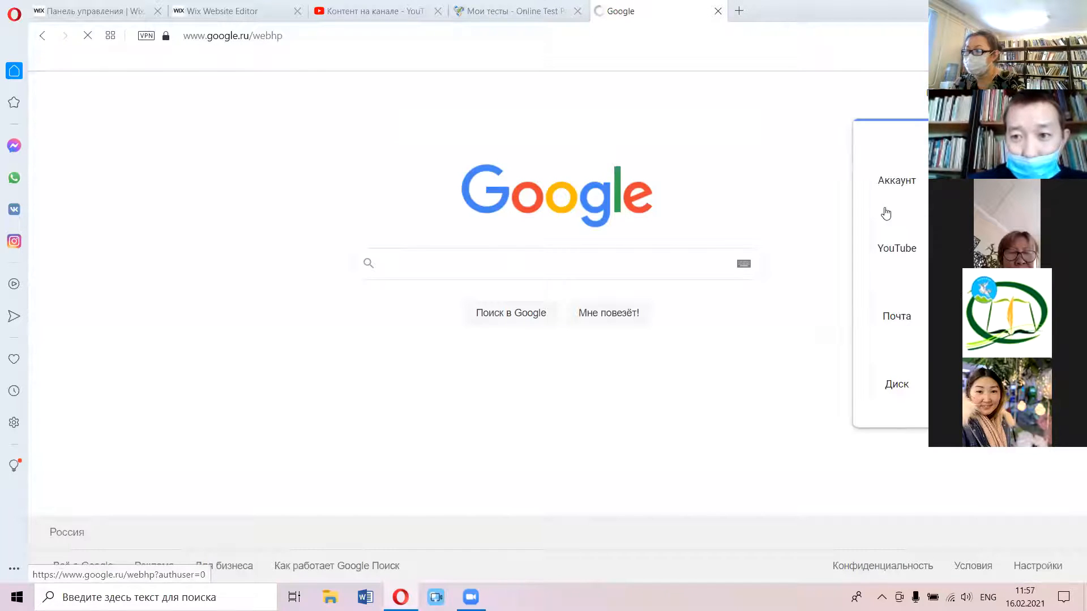
{"action": "left_click", "coordinate": [513, 266]}
{"action": "key", "text": "alt+shift"}
{"action": "type", "text": "гугл "}
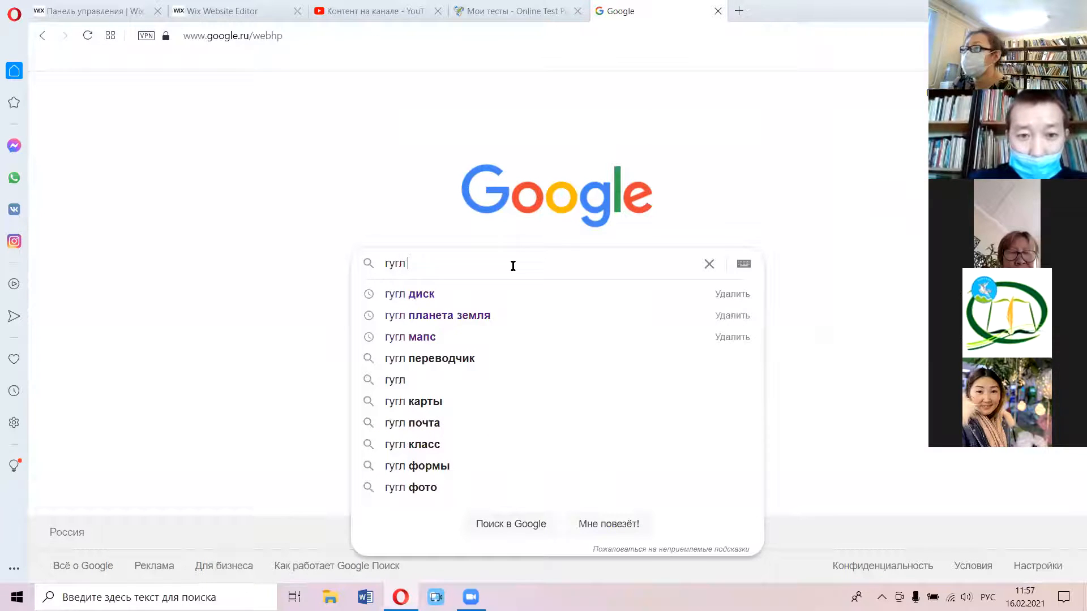
{"action": "type", "text": "формы"}
{"action": "key", "text": "Return"}
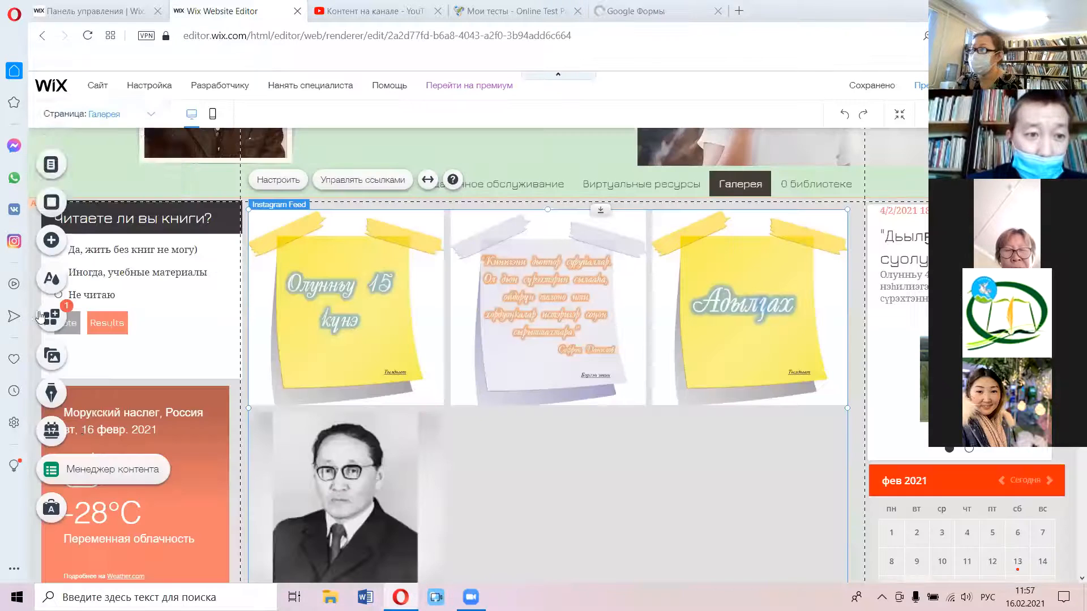
Step: Switch back to the Wix editor, open the "тест13" page and examine its embedded HTML test
{"action": "key", "text": "ctrl+Tab"}
{"action": "left_click", "coordinate": [102, 114]}
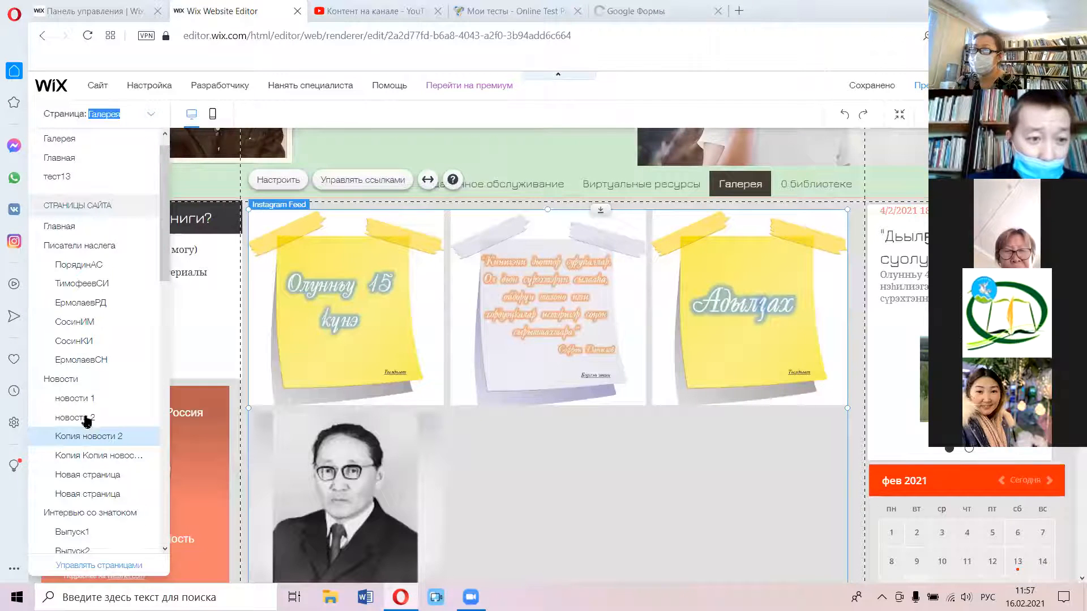
{"action": "scroll", "coordinate": [77, 326], "scroll_direction": "down", "scroll_amount": 10}
{"action": "scroll", "coordinate": [87, 243], "scroll_direction": "up", "scroll_amount": 3}
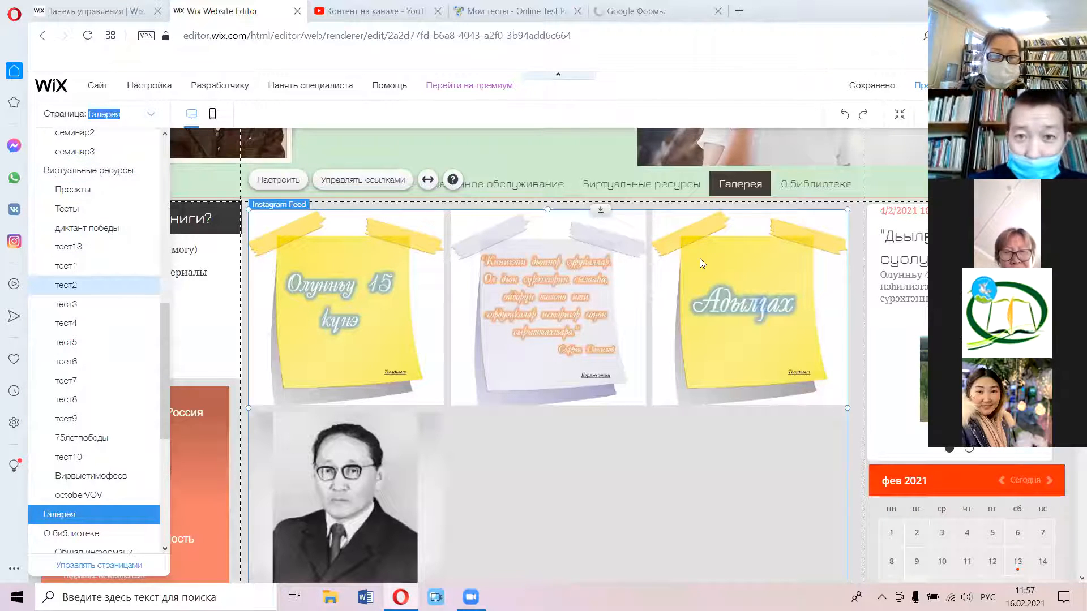
{"action": "left_click", "coordinate": [606, 317]}
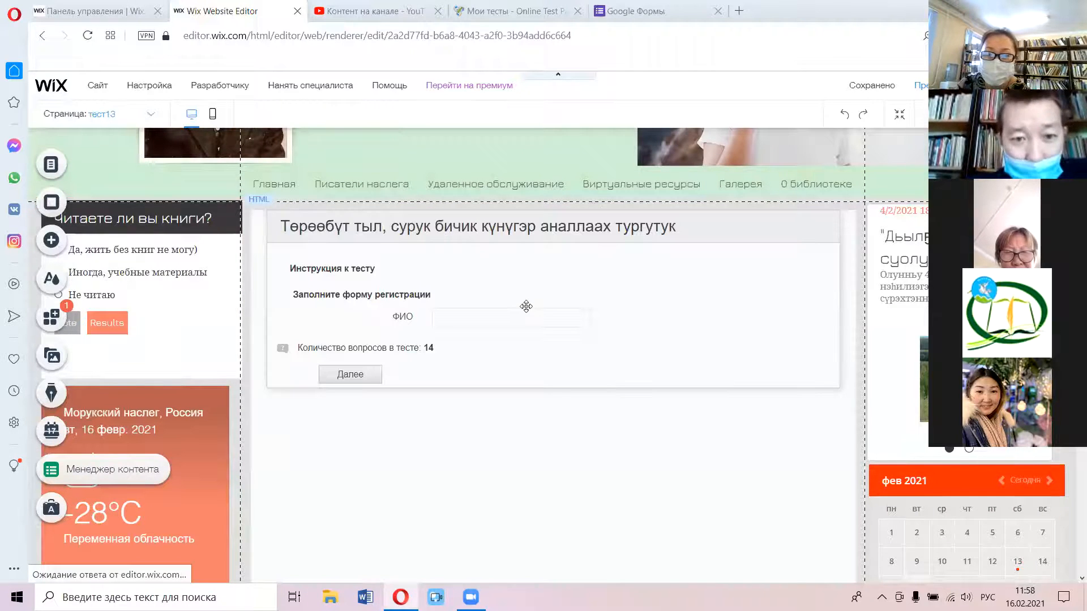
{"action": "left_click", "coordinate": [541, 378]}
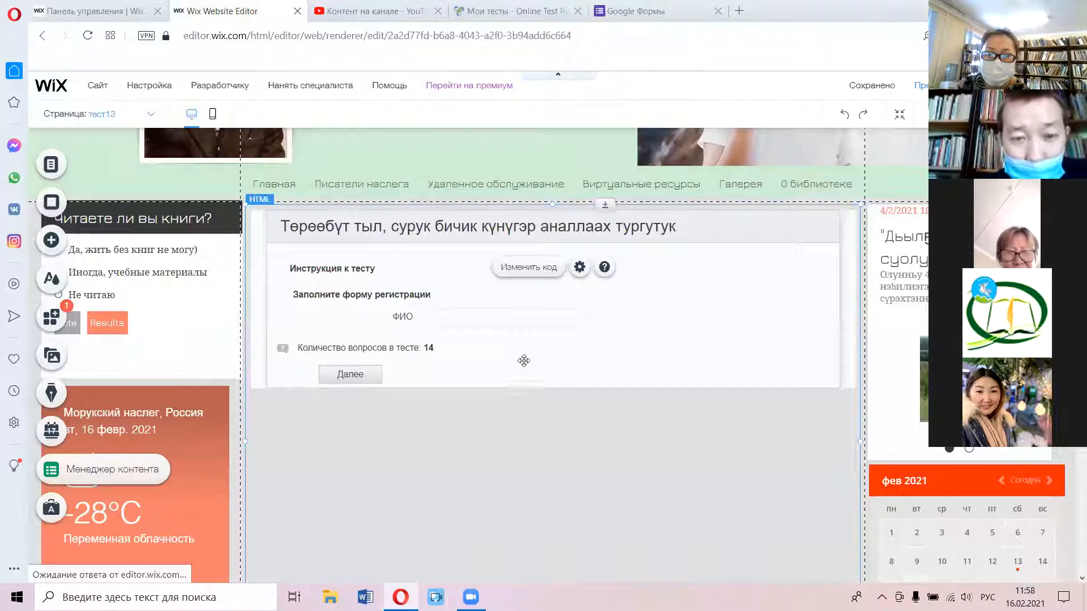
{"action": "scroll", "coordinate": [651, 220], "scroll_direction": "down", "scroll_amount": 3}
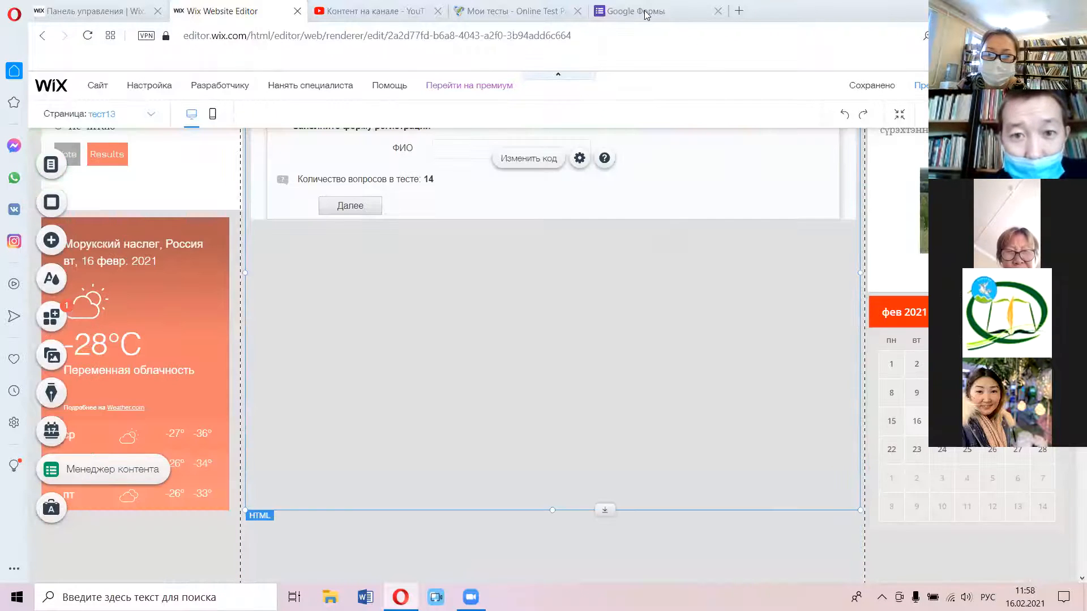
Step: Switch to Google Forms, open the "Ыйытык хомуйар форма" form and view its responses
{"action": "key", "text": "ctrl+Tab"}
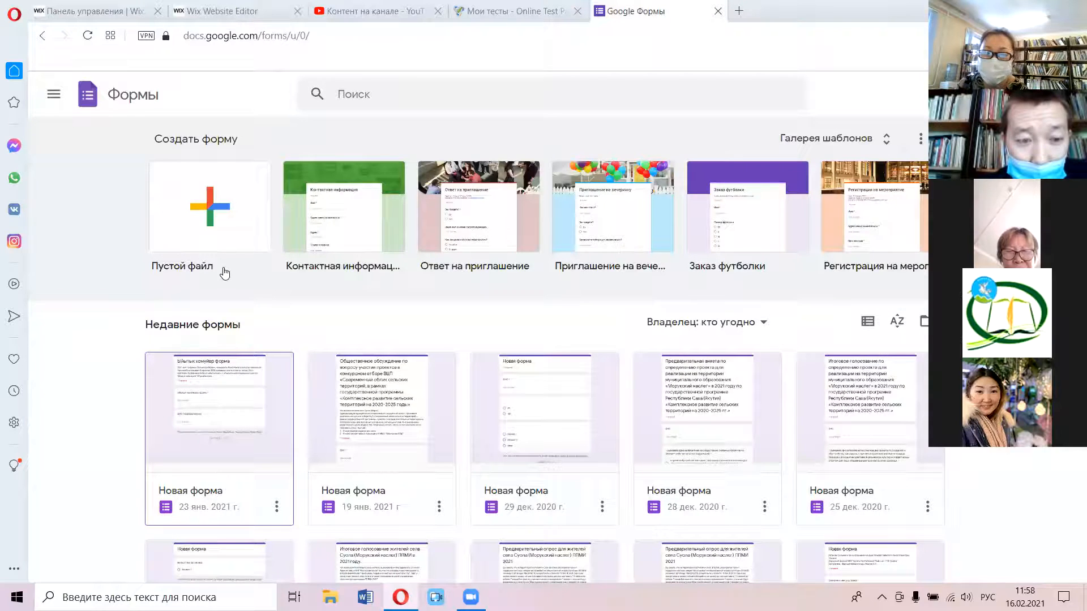
{"action": "scroll", "coordinate": [225, 275], "scroll_direction": "down", "scroll_amount": 2}
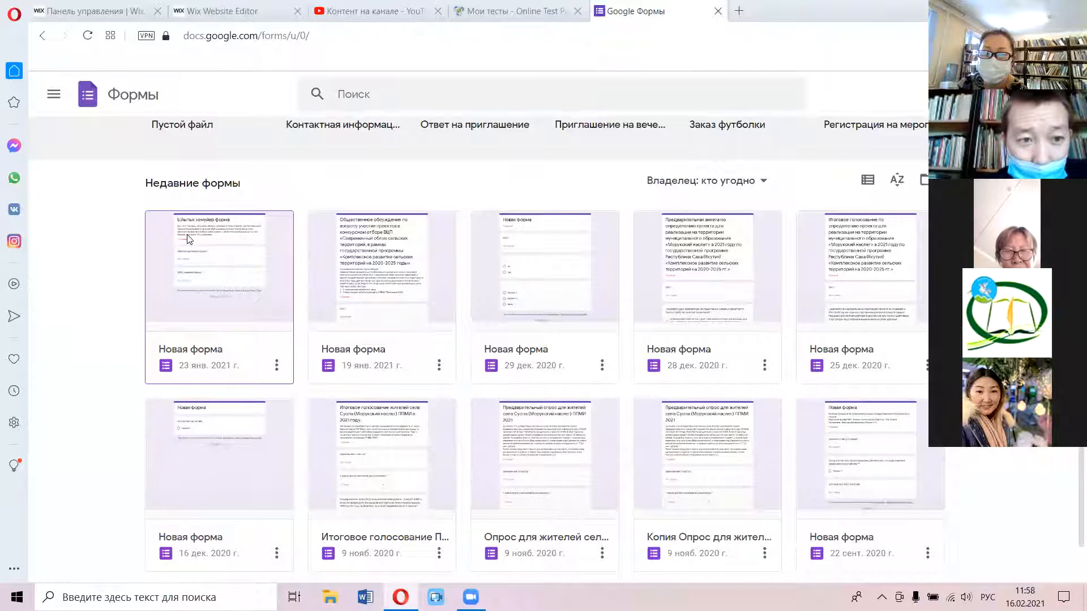
{"action": "left_click", "coordinate": [501, 221]}
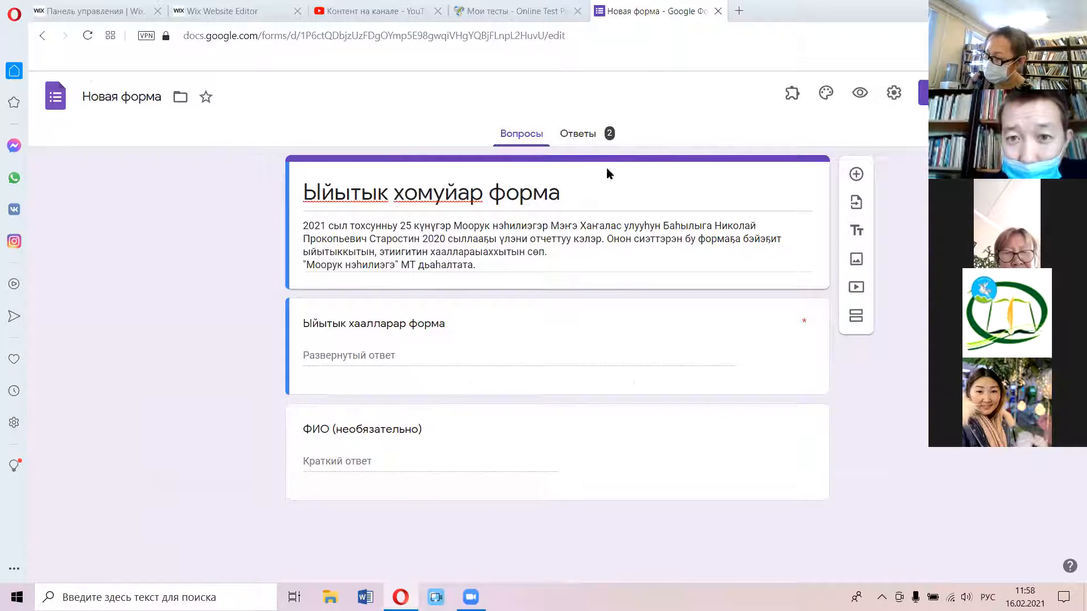
{"action": "left_click", "coordinate": [589, 134]}
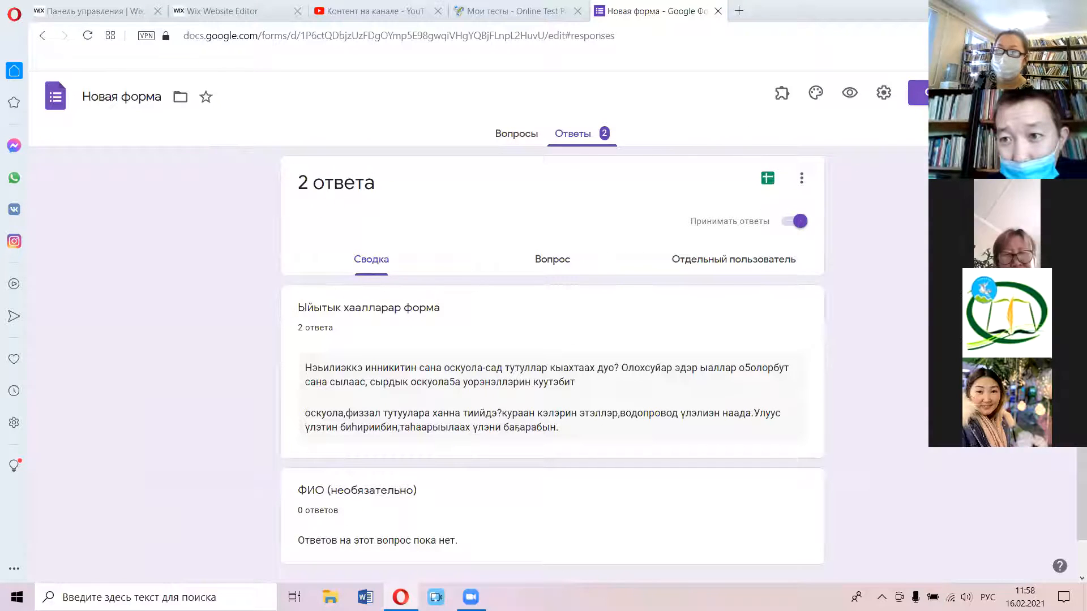
Step: Copy the form's HTML embed code from its sending options
{"action": "left_click", "coordinate": [917, 92]}
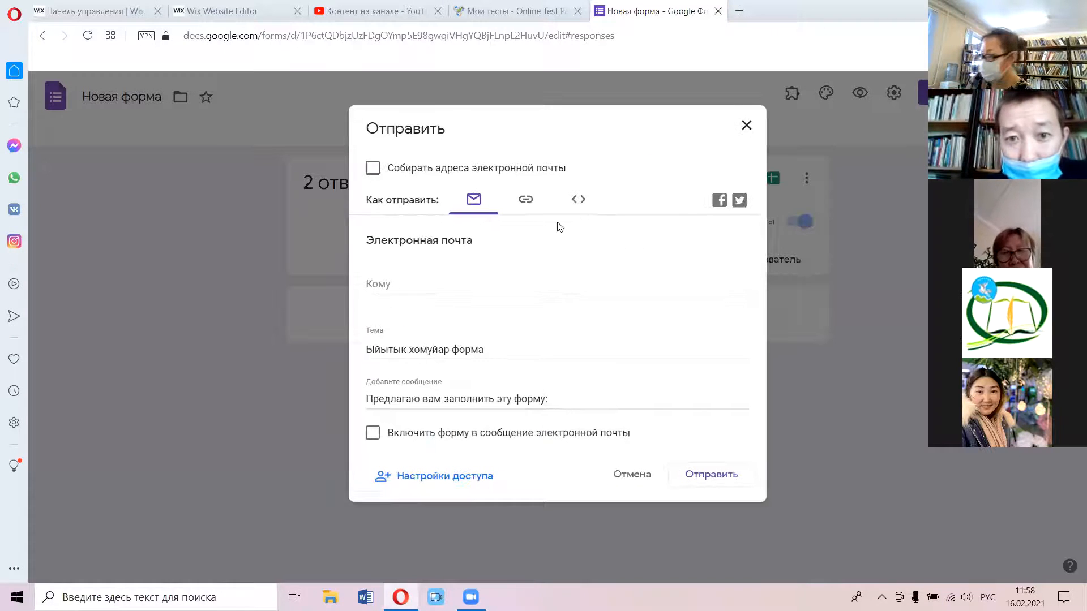
{"action": "left_click", "coordinate": [580, 201]}
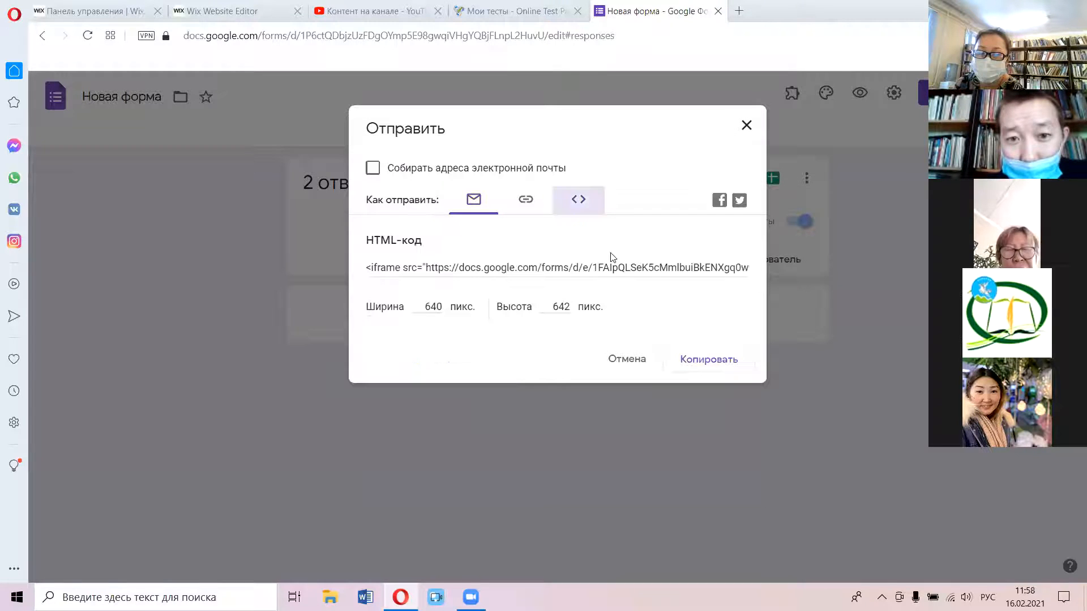
{"action": "left_click", "coordinate": [431, 269]}
{"action": "key", "text": "ctrl+c"}
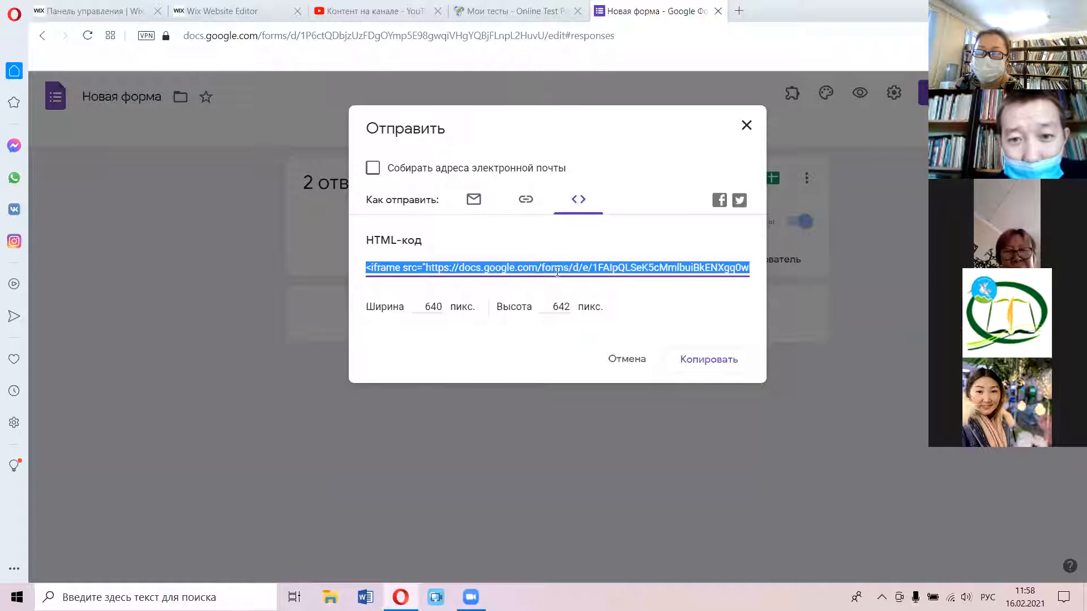
{"action": "left_click", "coordinate": [700, 362]}
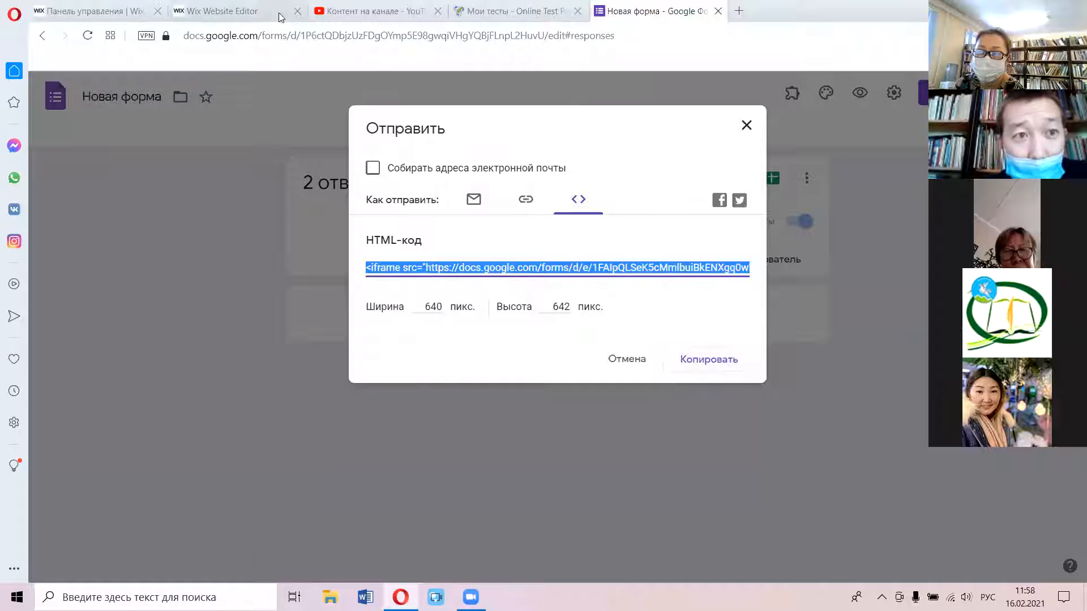
Step: Switch back to the Wix editor and open the last writer's page under "Писатели наслега"
{"action": "left_click", "coordinate": [234, 11]}
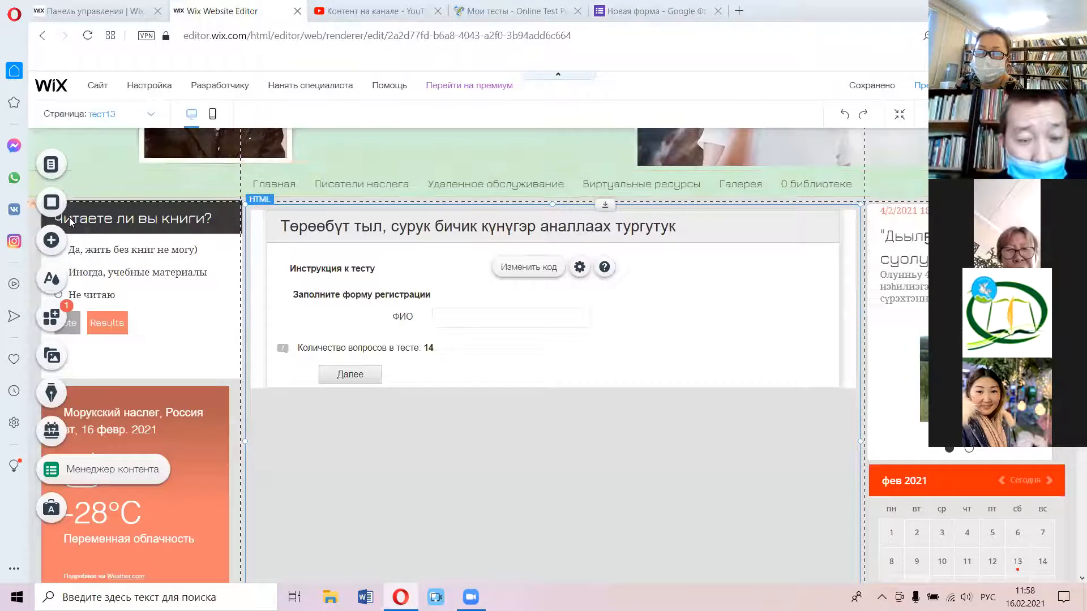
{"action": "left_click", "coordinate": [151, 116]}
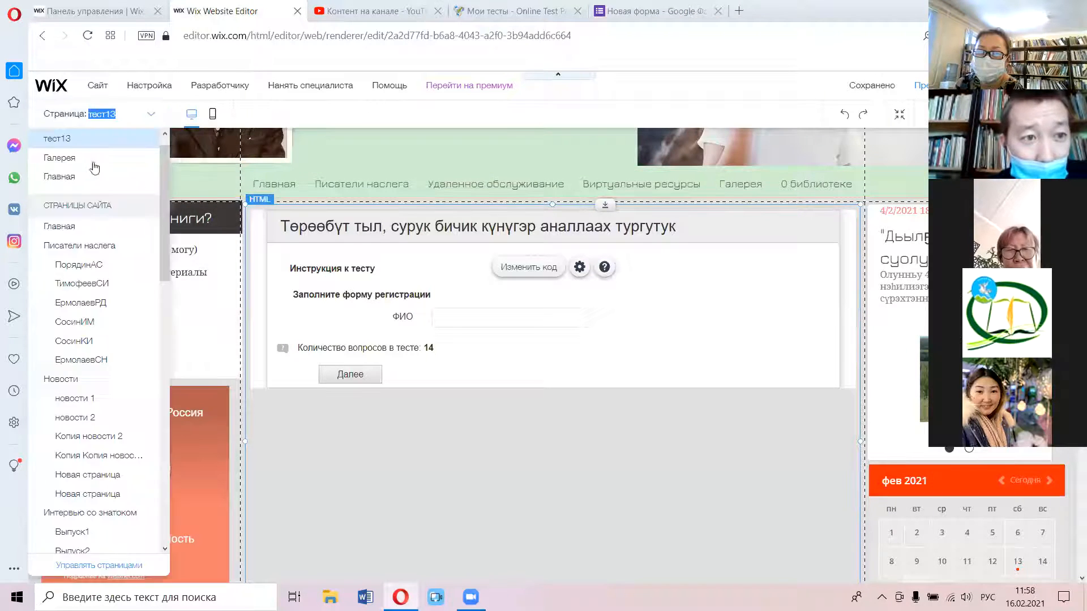
{"action": "scroll", "coordinate": [97, 328], "scroll_direction": "down", "scroll_amount": 3}
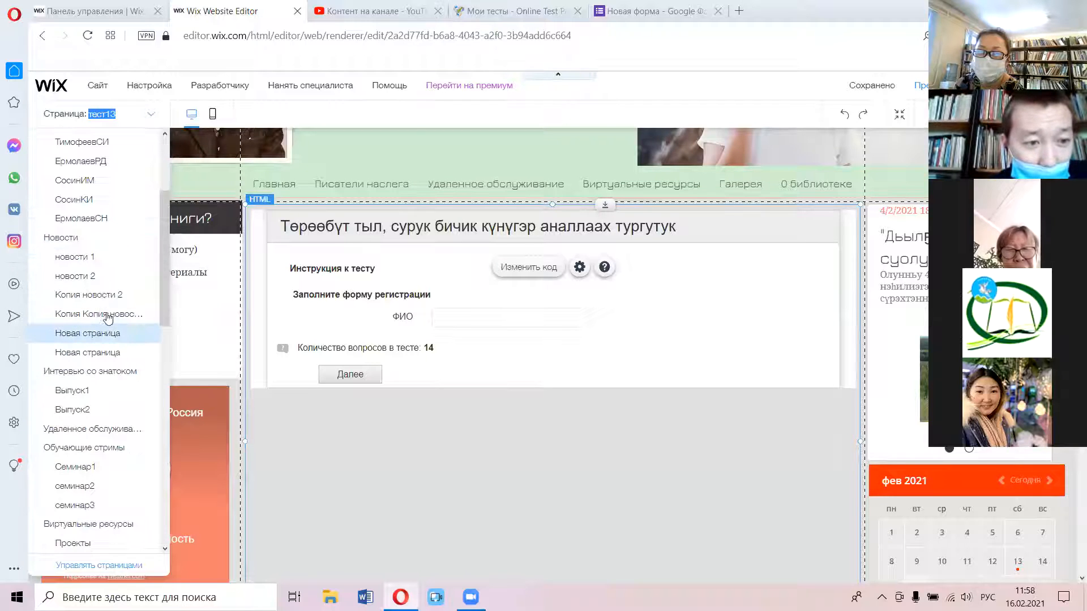
{"action": "left_click", "coordinate": [85, 218]}
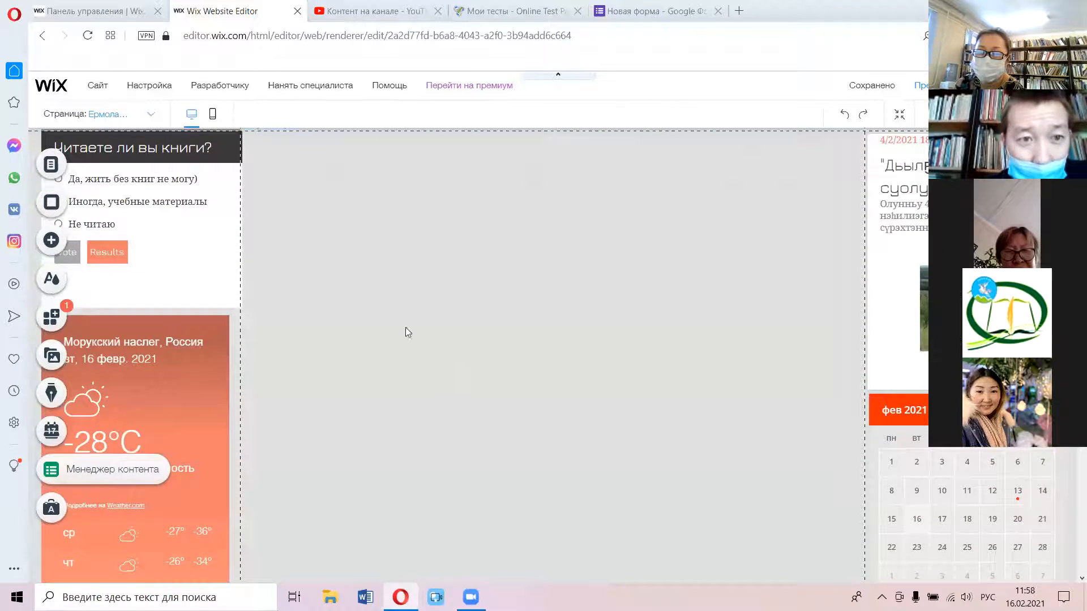
Step: Add an HTML code widget from the embed elements to the empty writer's page
{"action": "left_click", "coordinate": [52, 242]}
{"action": "key", "text": "ctrl+t"}
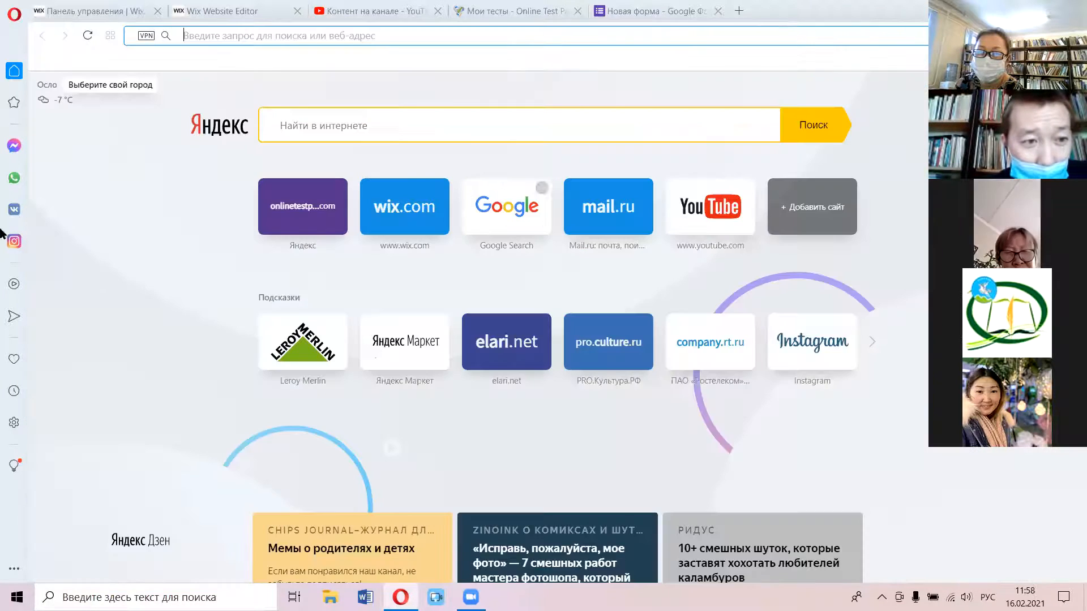
{"action": "left_click", "coordinate": [244, 11]}
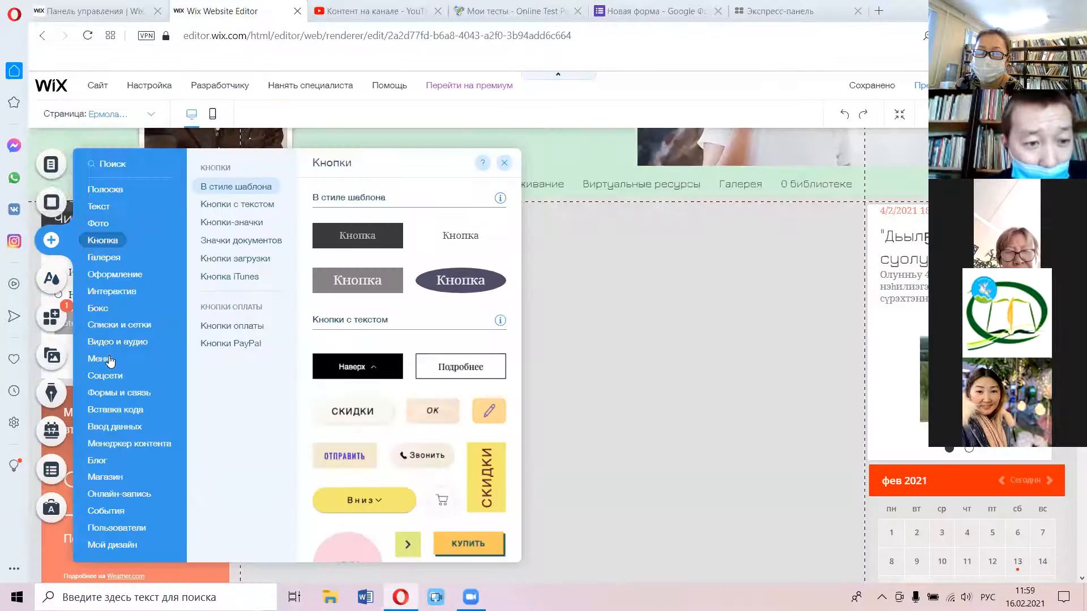
{"action": "left_click", "coordinate": [113, 427]}
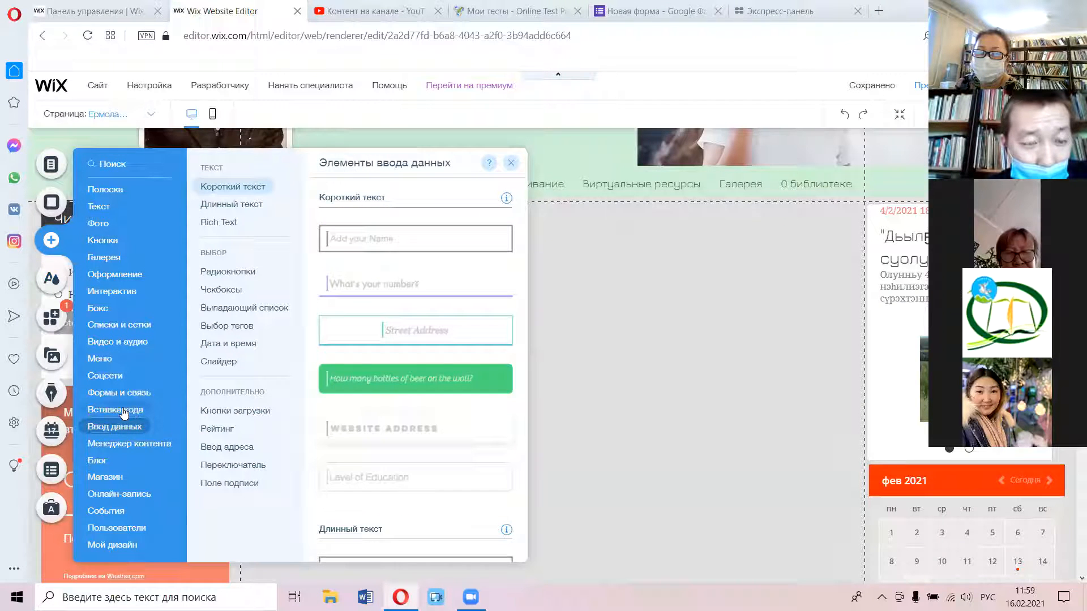
{"action": "left_click", "coordinate": [126, 411]}
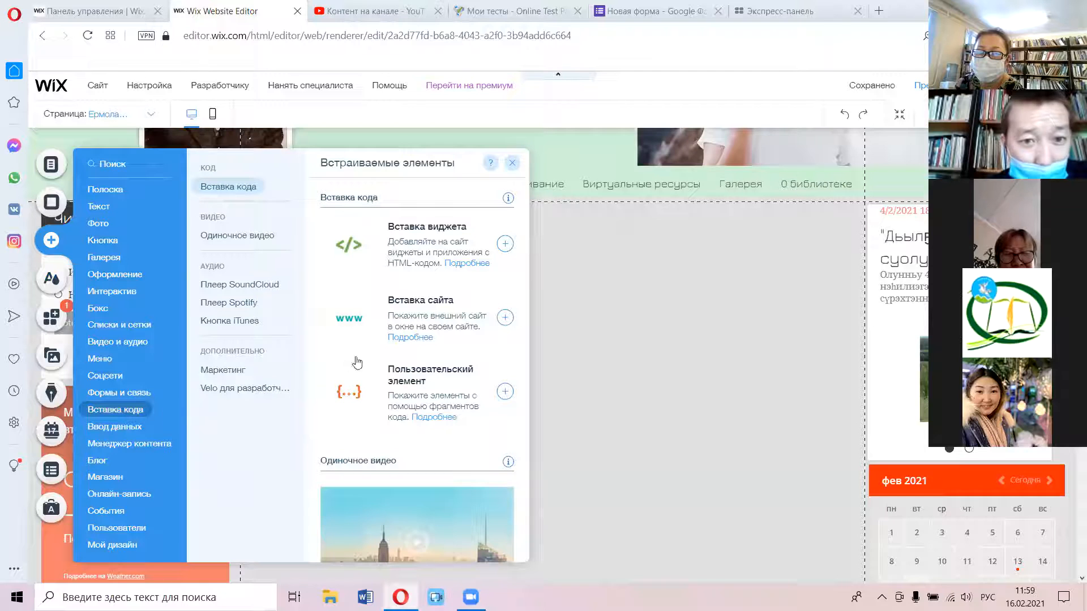
{"action": "left_click", "coordinate": [412, 236]}
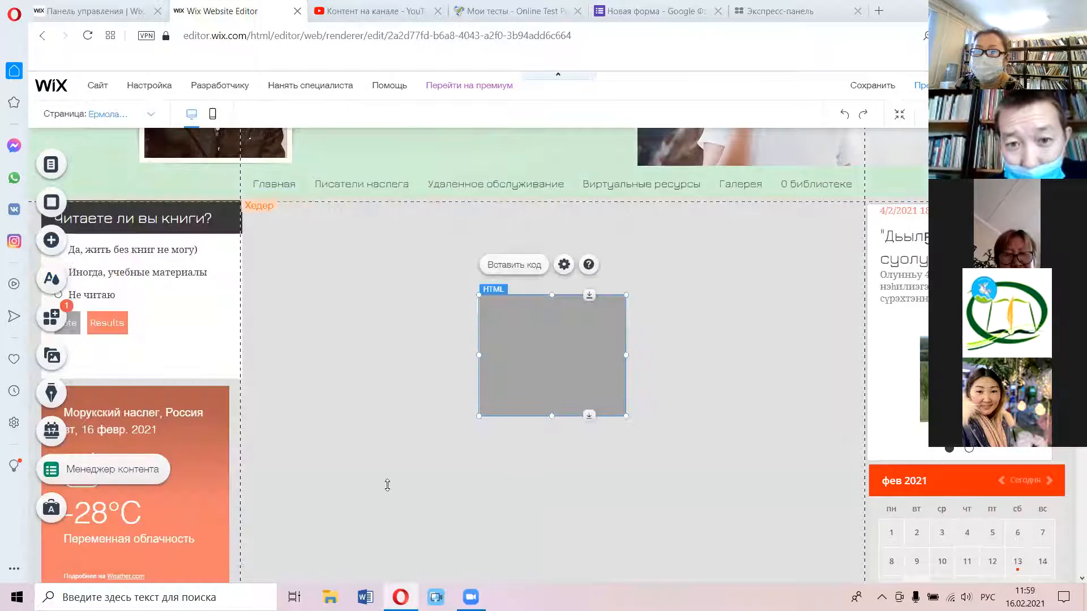
Step: Replace the widget's placeholder code with the copied Google Forms iframe code and update it
{"action": "left_click", "coordinate": [527, 266]}
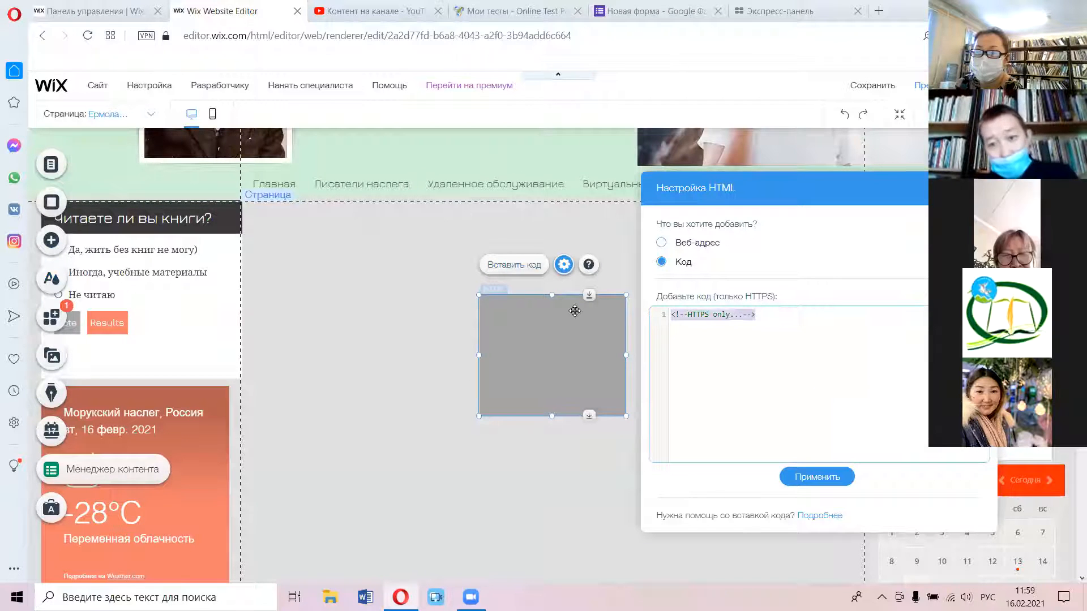
{"action": "key", "text": "BackSpace"}
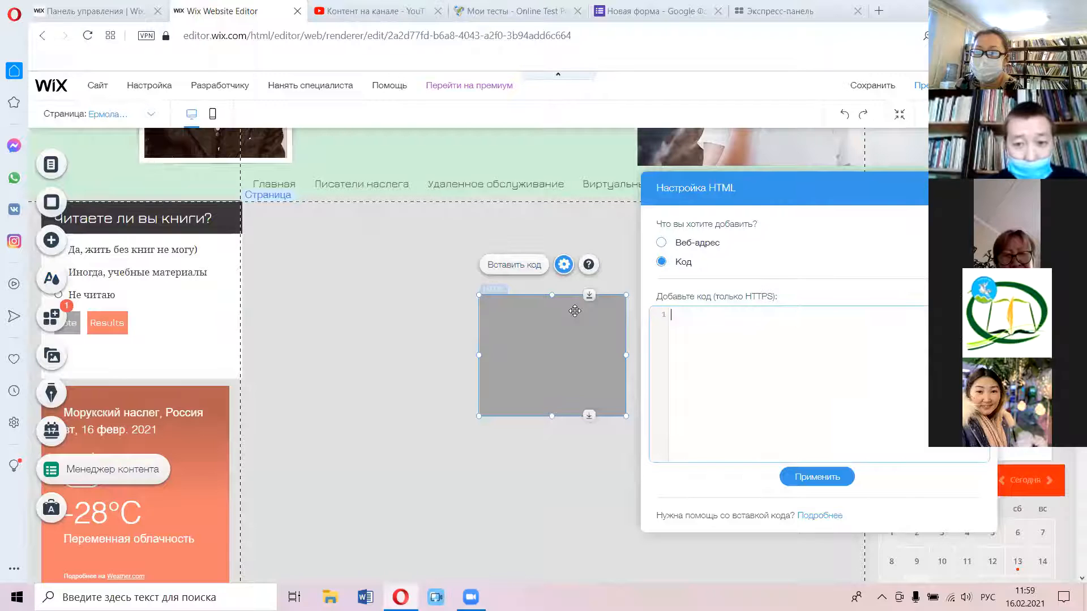
{"action": "key", "text": "ctrl+v"}
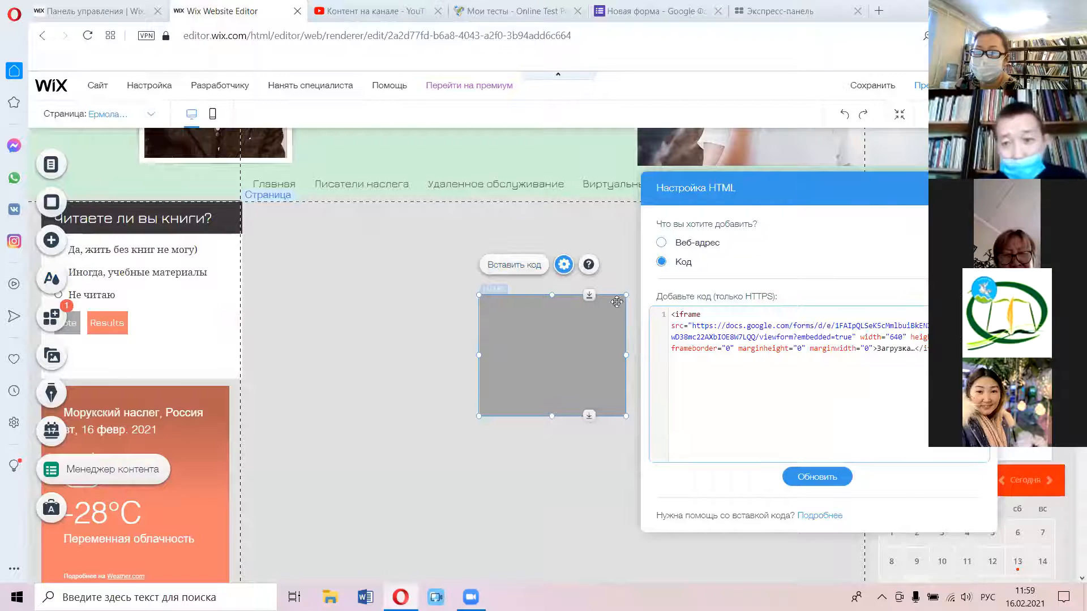
{"action": "left_click", "coordinate": [817, 476]}
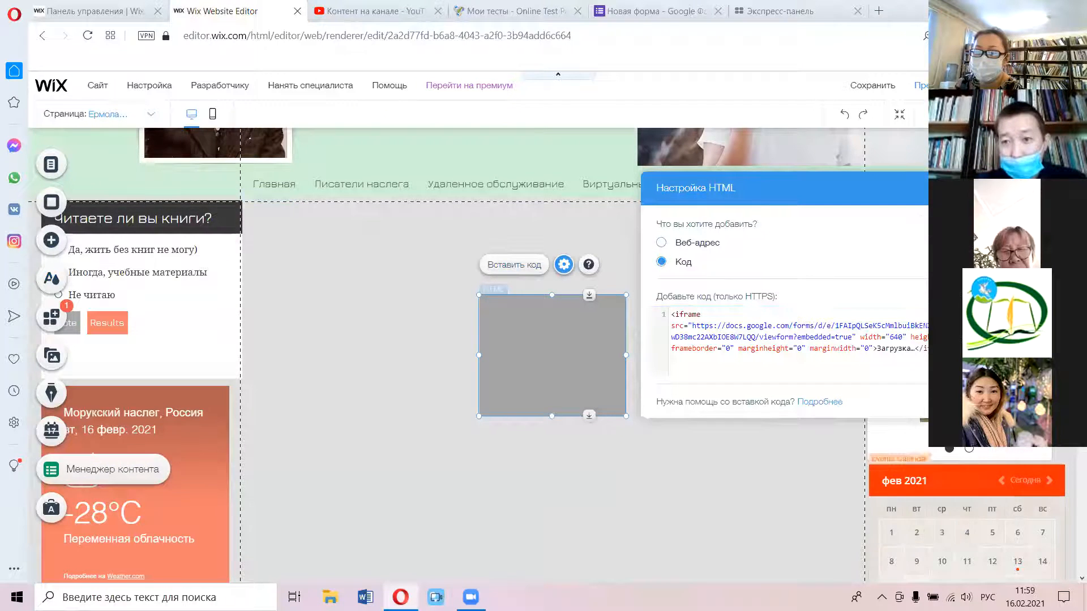
{"action": "left_click", "coordinate": [359, 324]}
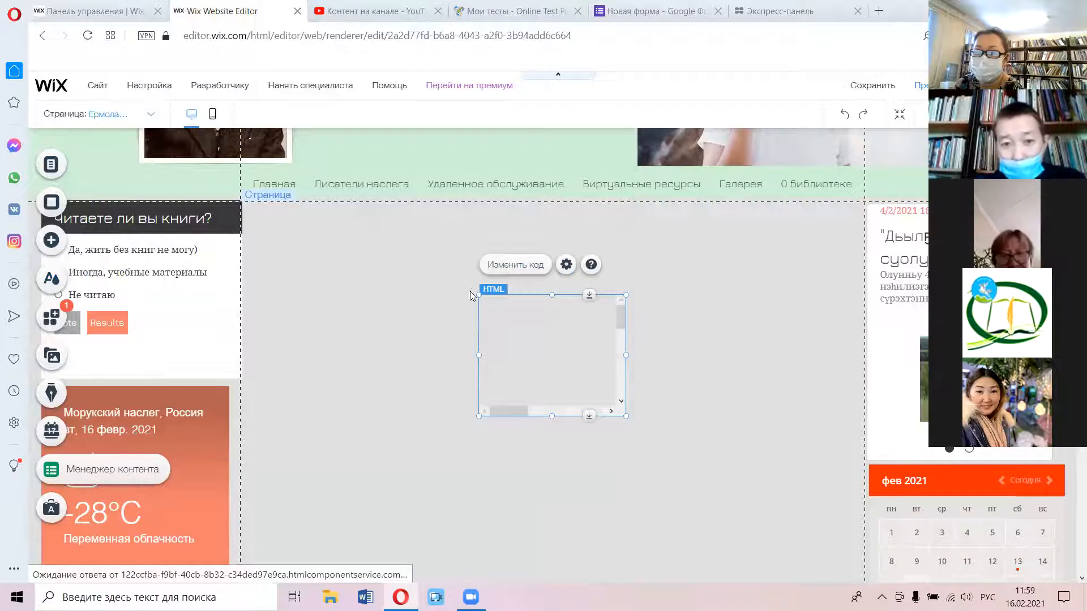
Step: Enlarge and position the embedded "Ыйытык хомуйар форма" form so that its questions and send button fit in the page's middle column
{"action": "left_click_drag", "start_coordinate": [397, 295], "coordinate": [250, 215]}
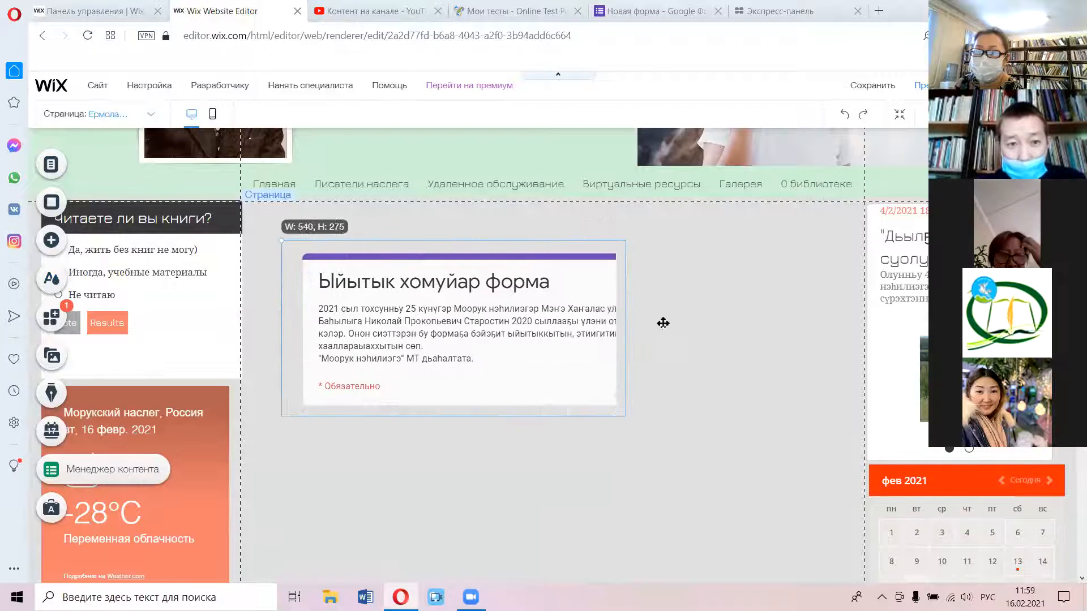
{"action": "left_click_drag", "start_coordinate": [820, 476], "coordinate": [681, 534]}
{"action": "left_click_drag", "start_coordinate": [445, 364], "coordinate": [552, 512]}
{"action": "scroll", "coordinate": [559, 362], "scroll_direction": "down", "scroll_amount": 1}
{"action": "scroll", "coordinate": [572, 330], "scroll_direction": "down", "scroll_amount": 3}
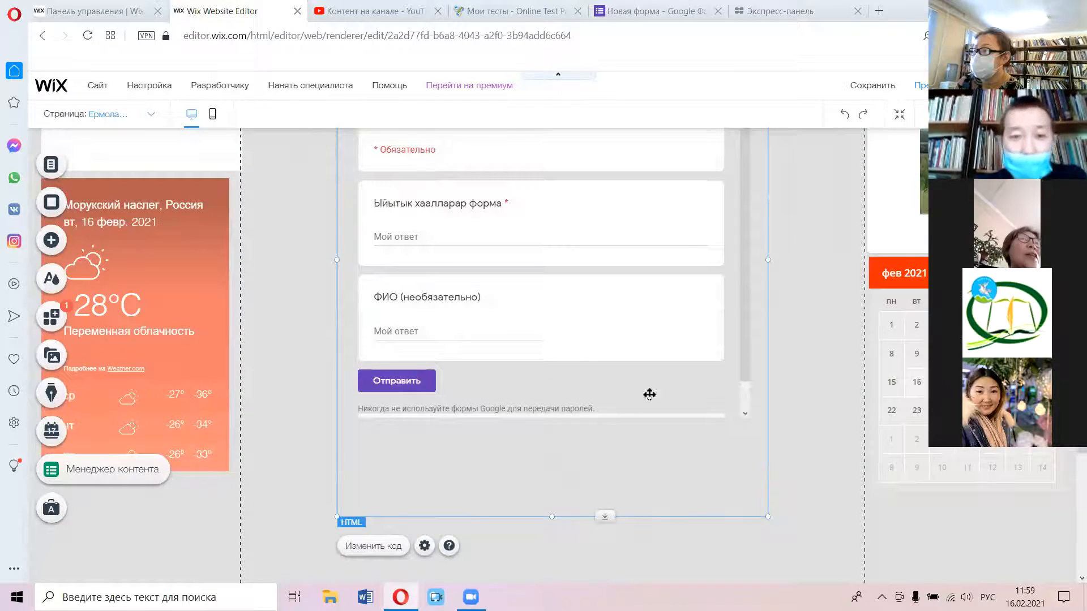
{"action": "scroll", "coordinate": [532, 503], "scroll_direction": "up", "scroll_amount": 3}
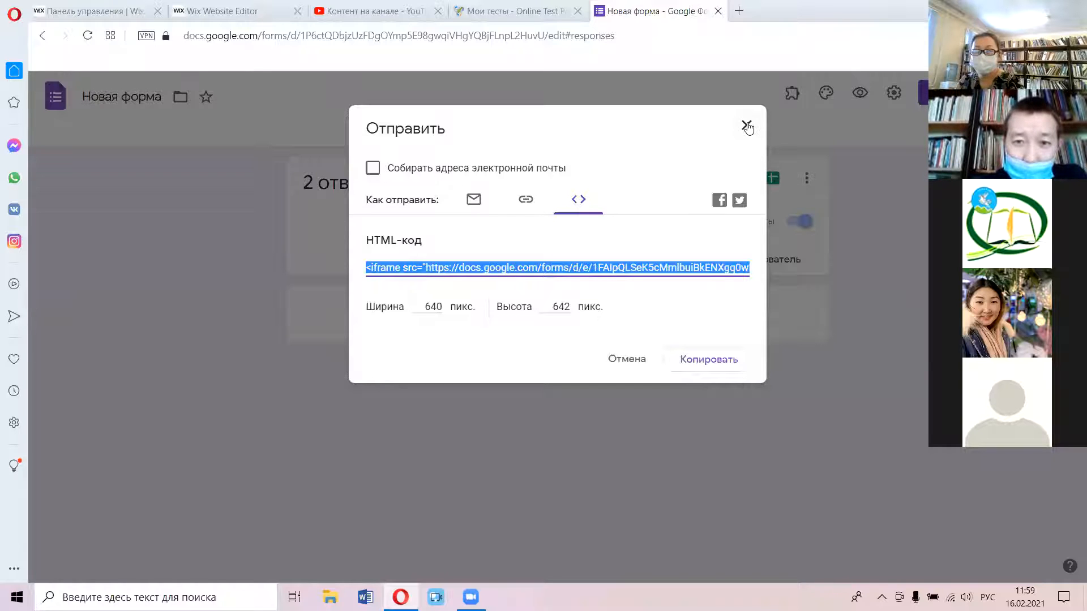
Step: Close the sending options in Google Forms, return to the Wix editor and look through the site's page list
{"action": "key", "text": "Escape"}
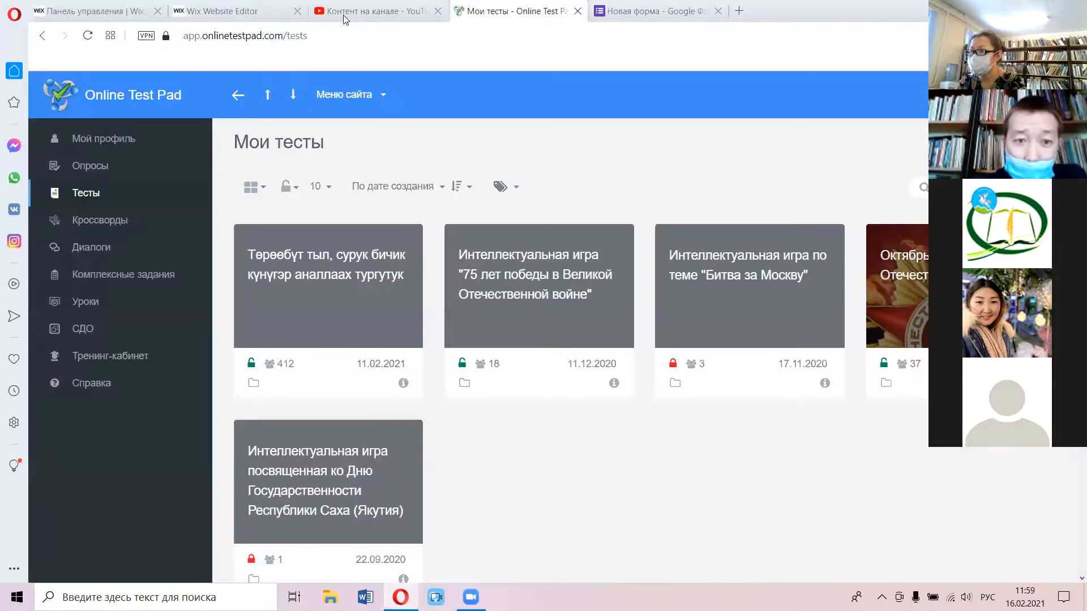
{"action": "key", "text": "ctrl+shift+Tab"}
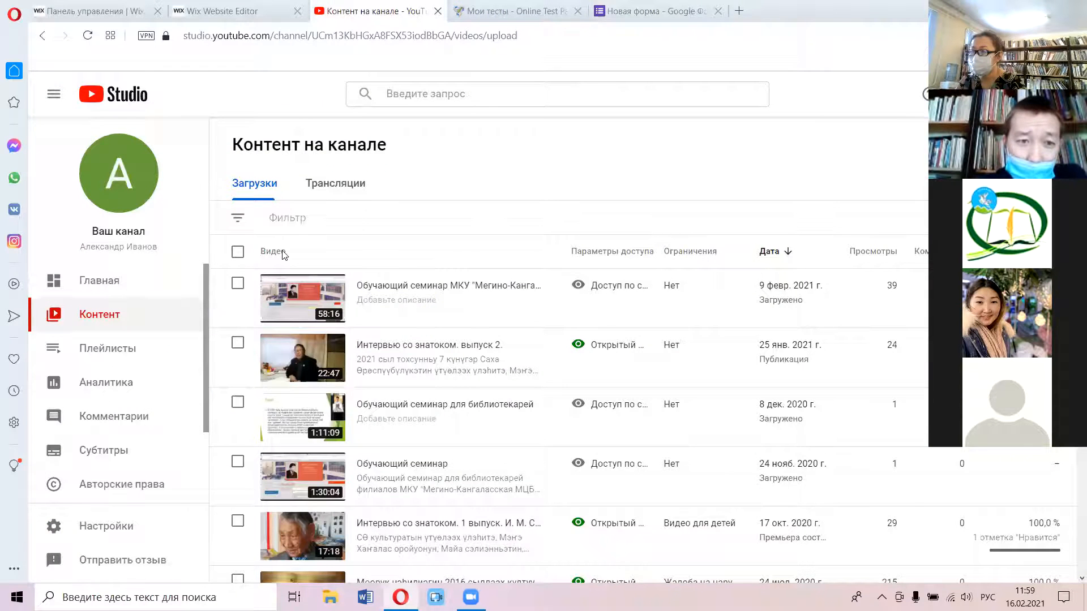
{"action": "key", "text": "ctrl+shift+Tab"}
{"action": "scroll", "coordinate": [285, 246], "scroll_direction": "up", "scroll_amount": 3}
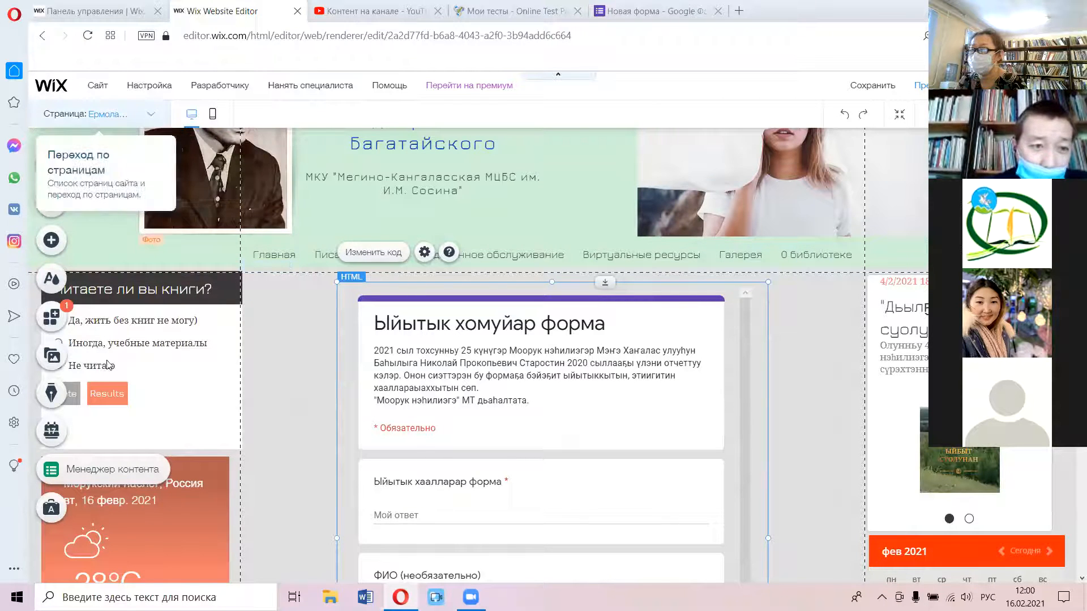
{"action": "left_click", "coordinate": [151, 114]}
{"action": "scroll", "coordinate": [66, 414], "scroll_direction": "down", "scroll_amount": 10}
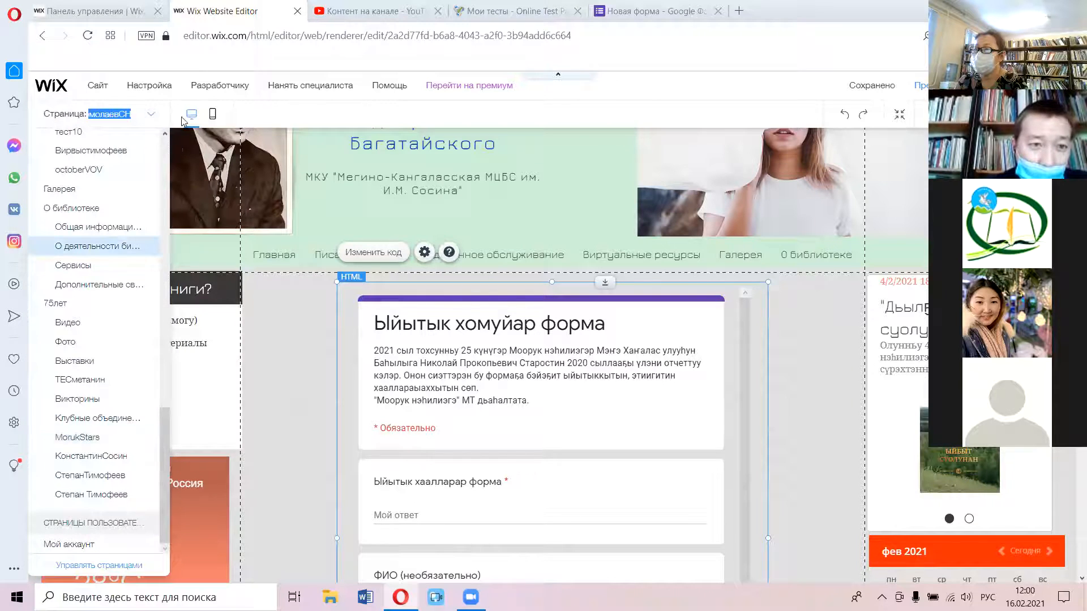
{"action": "left_click", "coordinate": [152, 117]}
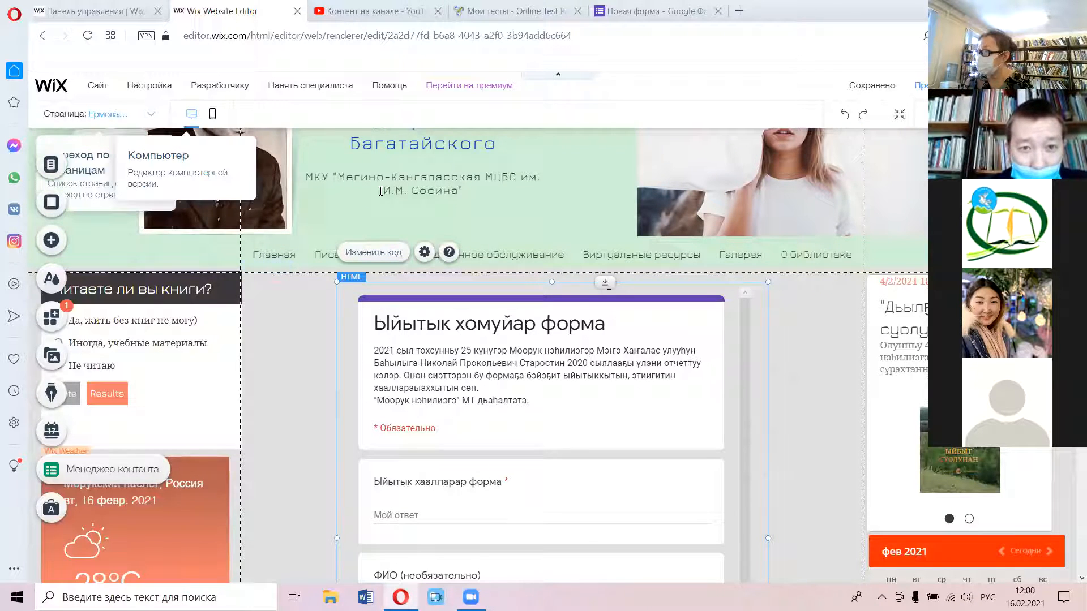
Step: Switch to Online Test Pad, open the "Төрөөбүт тыл, сурук бичик күнүгэр аналлаах тургутук" test and examine its certificate
{"action": "left_click", "coordinate": [507, 12]}
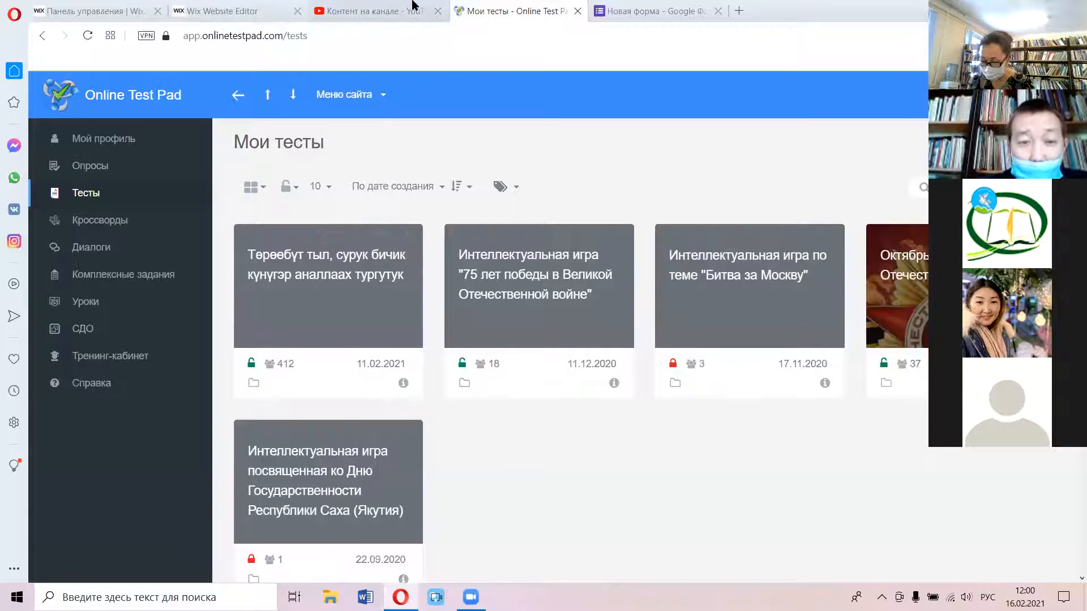
{"action": "left_click", "coordinate": [447, 5]}
{"action": "left_click", "coordinate": [455, 5]}
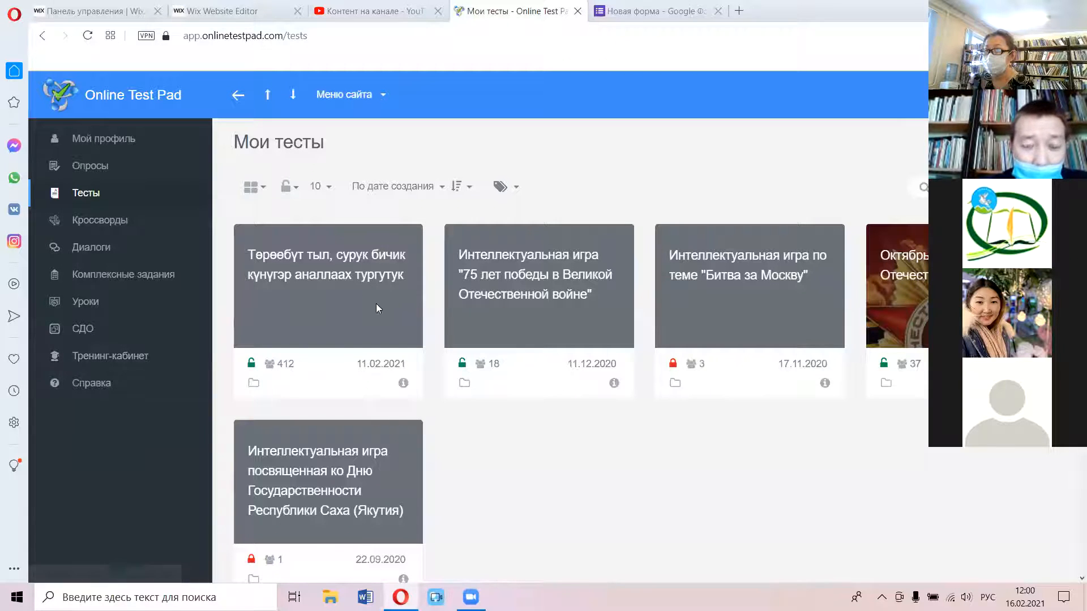
{"action": "left_click", "coordinate": [353, 275]}
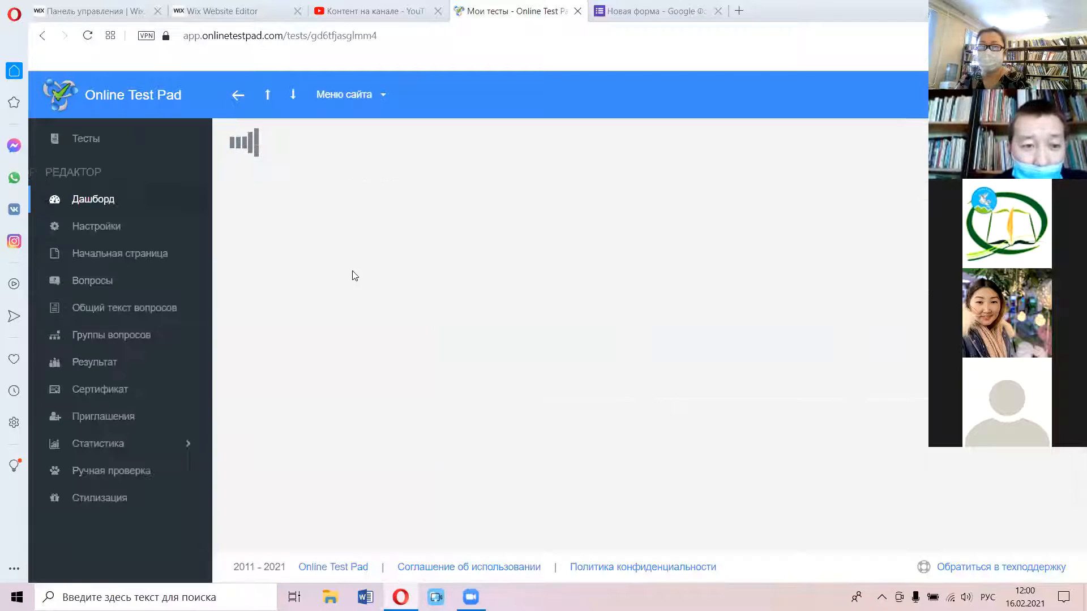
{"action": "left_click", "coordinate": [125, 395]}
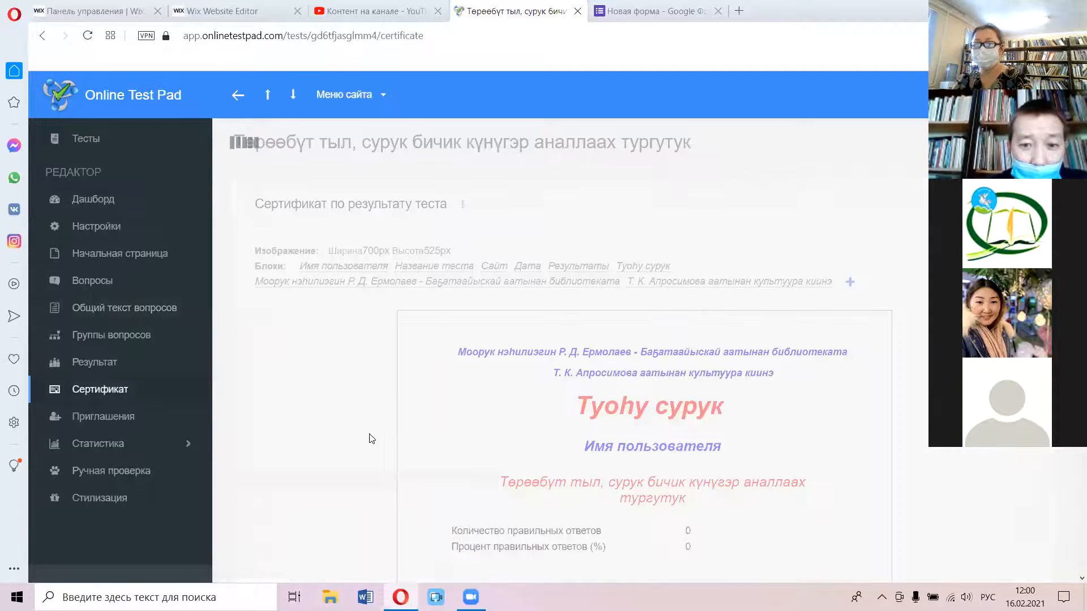
{"action": "scroll", "coordinate": [319, 365], "scroll_direction": "down", "scroll_amount": 1}
{"action": "scroll", "coordinate": [358, 370], "scroll_direction": "down", "scroll_amount": 2}
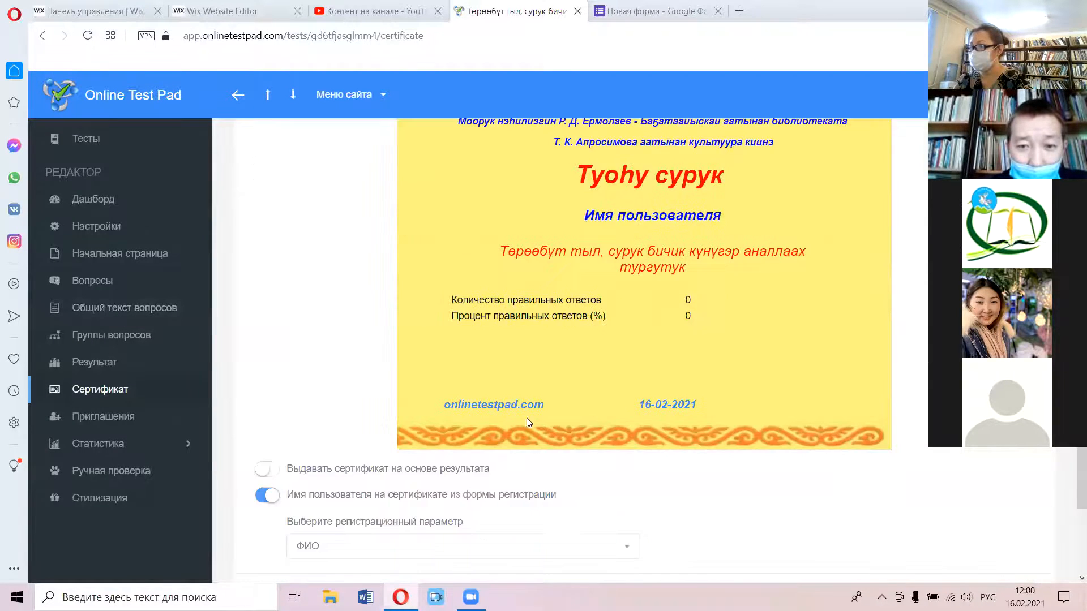
{"action": "scroll", "coordinate": [526, 418], "scroll_direction": "up", "scroll_amount": 4}
{"action": "scroll", "coordinate": [100, 201], "scroll_direction": "down", "scroll_amount": 1}
Step: Get the test's website widget code from its dashboard and copy the whole code
{"action": "left_click", "coordinate": [101, 201]}
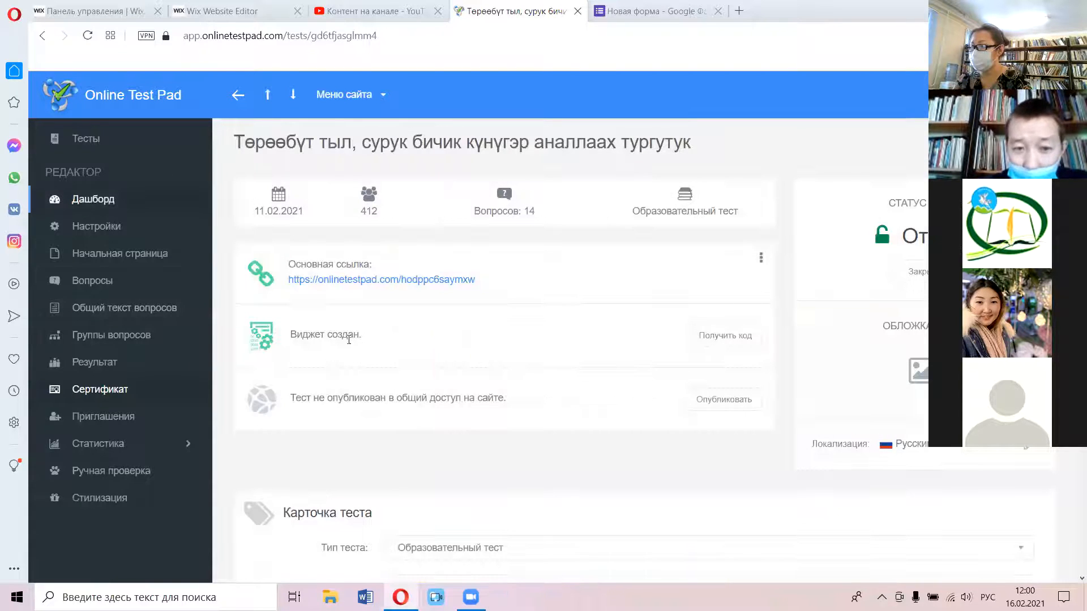
{"action": "left_click", "coordinate": [732, 343]}
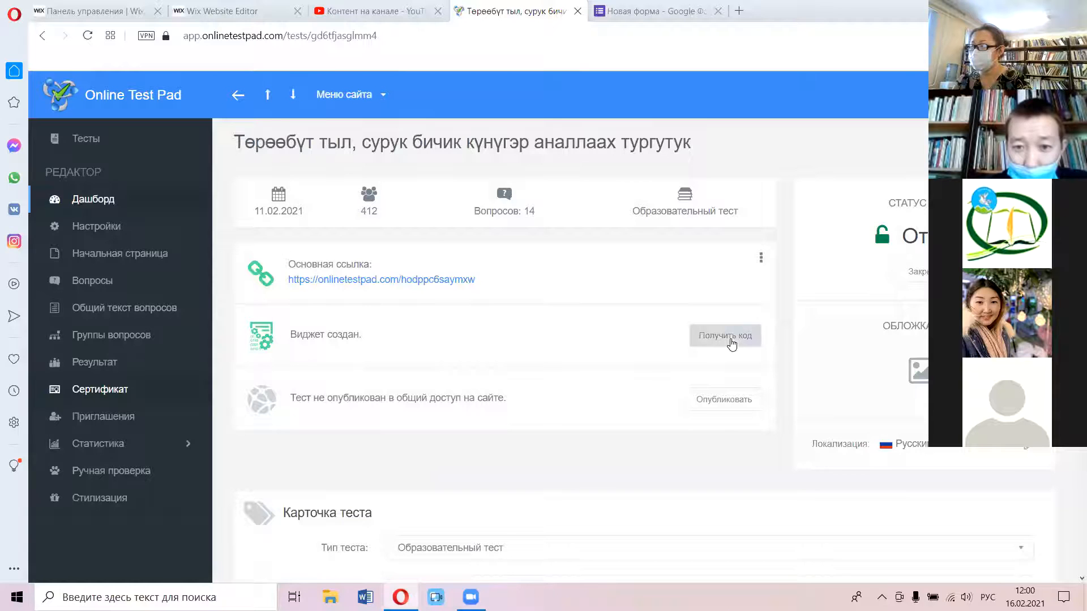
{"action": "scroll", "coordinate": [1006, 564], "scroll_direction": "down", "scroll_amount": 2}
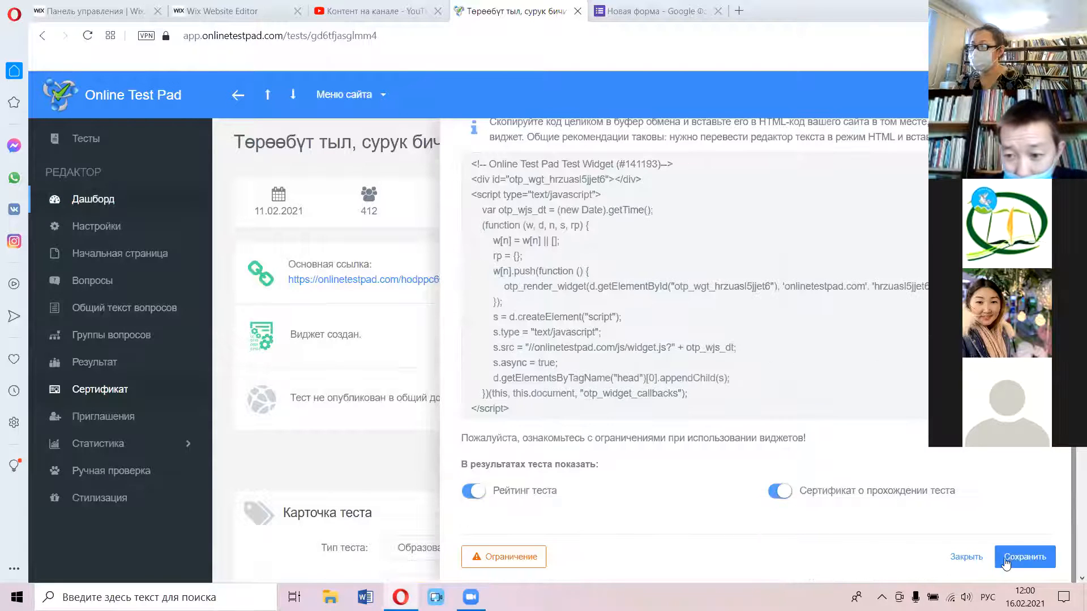
{"action": "left_click", "coordinate": [532, 286]}
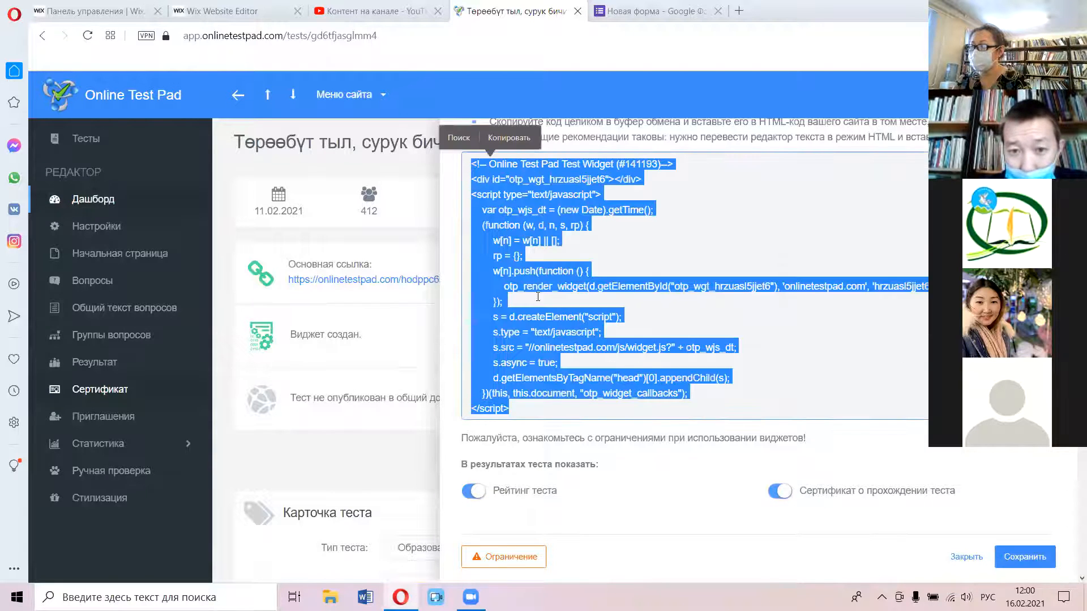
{"action": "scroll", "coordinate": [542, 296], "scroll_direction": "up", "scroll_amount": 2}
{"action": "right_click", "coordinate": [580, 346]}
{"action": "left_click", "coordinate": [634, 340]}
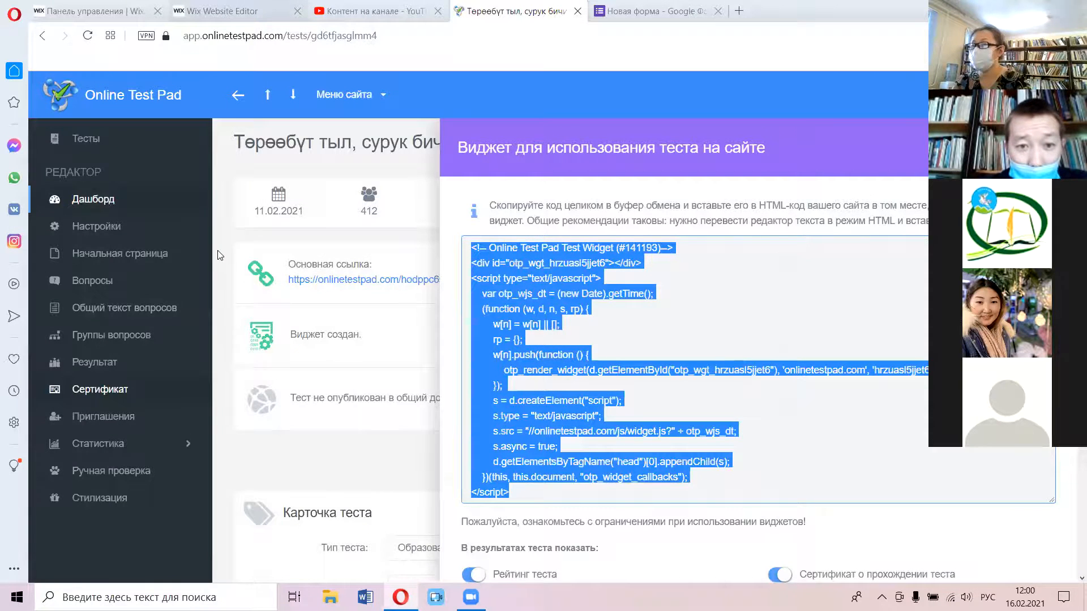
Step: Switch back to the Wix editor, add another HTML code widget to the page and insert the copied test code
{"action": "key", "text": "ctrl+Tab"}
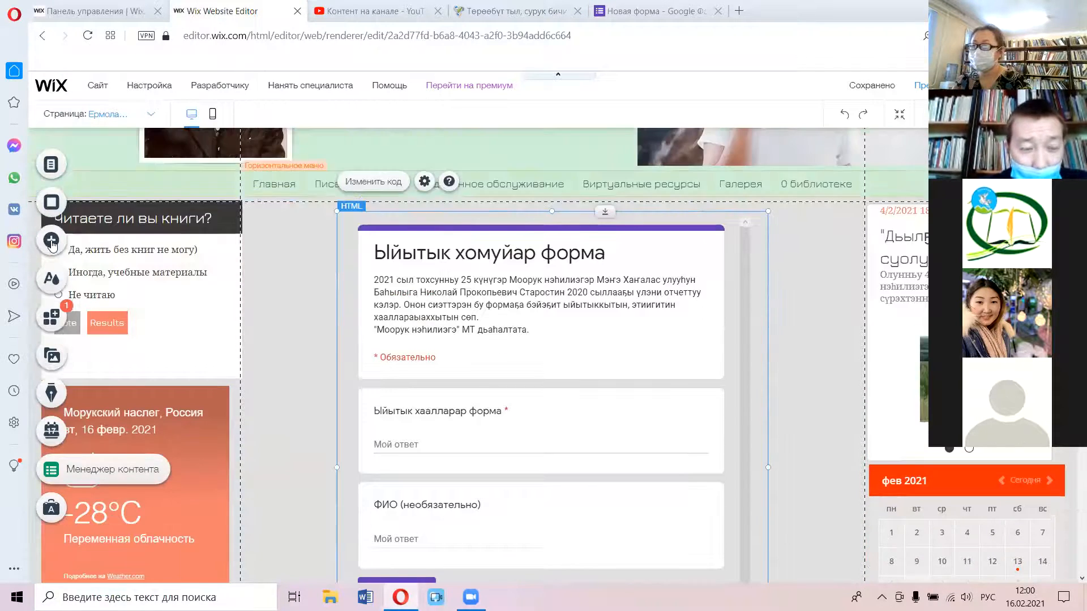
{"action": "left_click", "coordinate": [52, 242]}
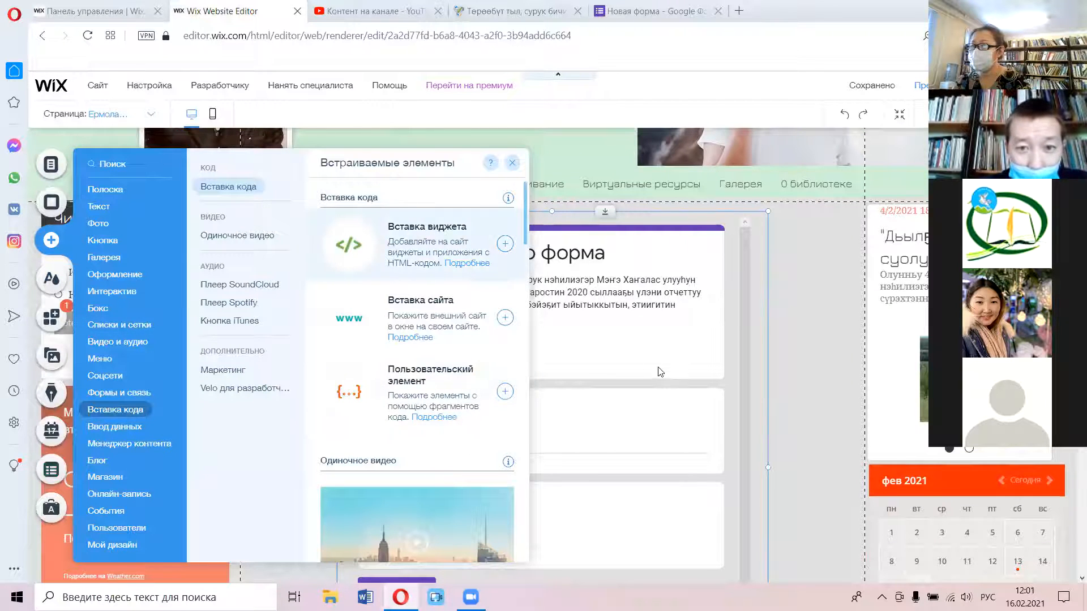
{"action": "left_click", "coordinate": [528, 278]}
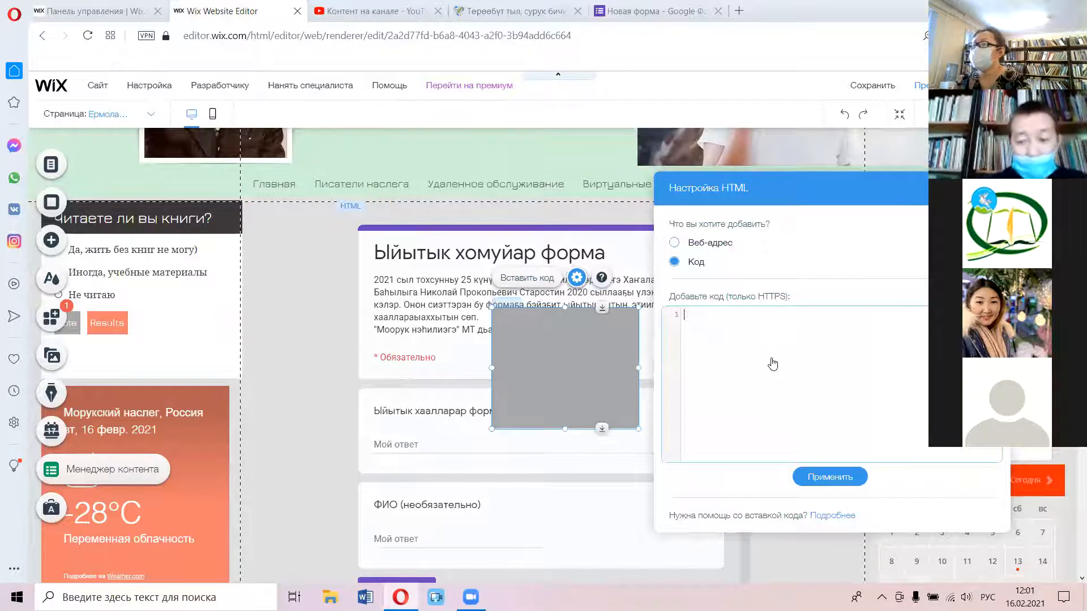
{"action": "right_click", "coordinate": [760, 351]}
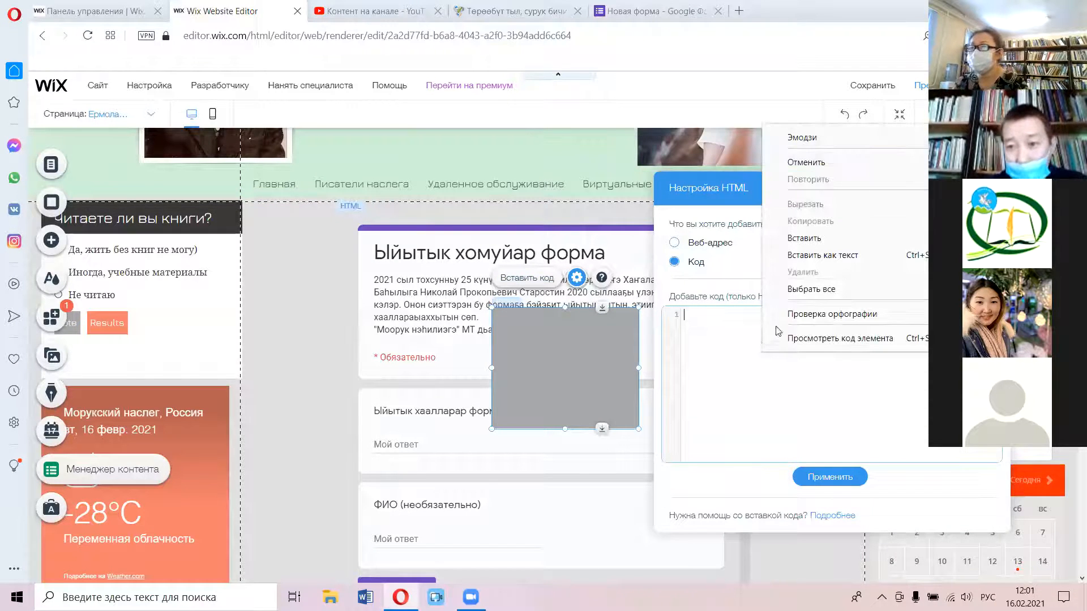
{"action": "left_click", "coordinate": [804, 239]}
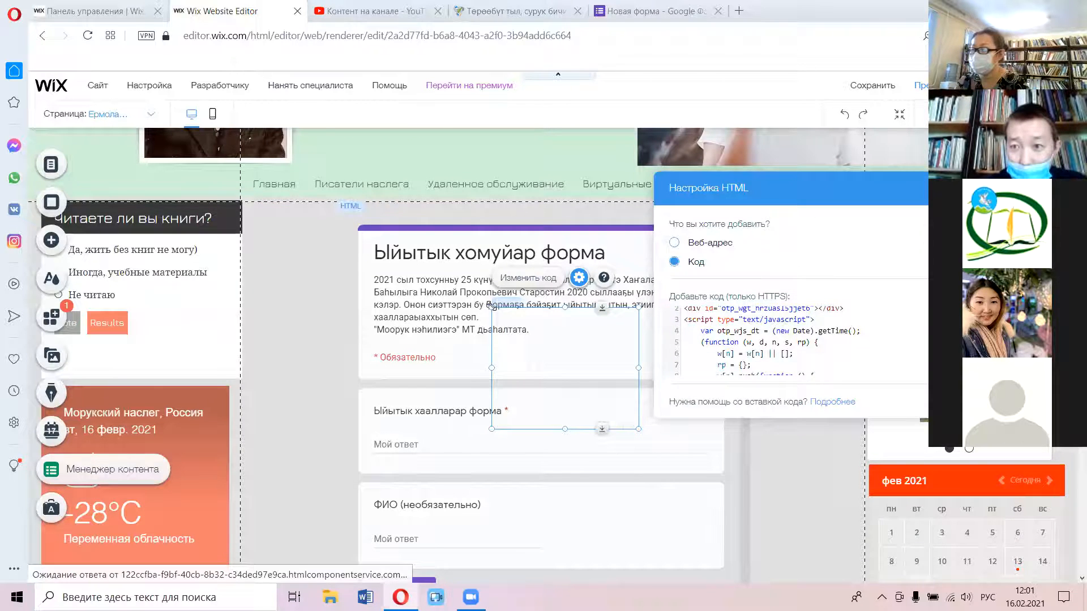
Step: Enlarge the embedded test and move it to the upper edge of the page's middle column, over the form
{"action": "left_click_drag", "start_coordinate": [287, 238], "coordinate": [287, 240]}
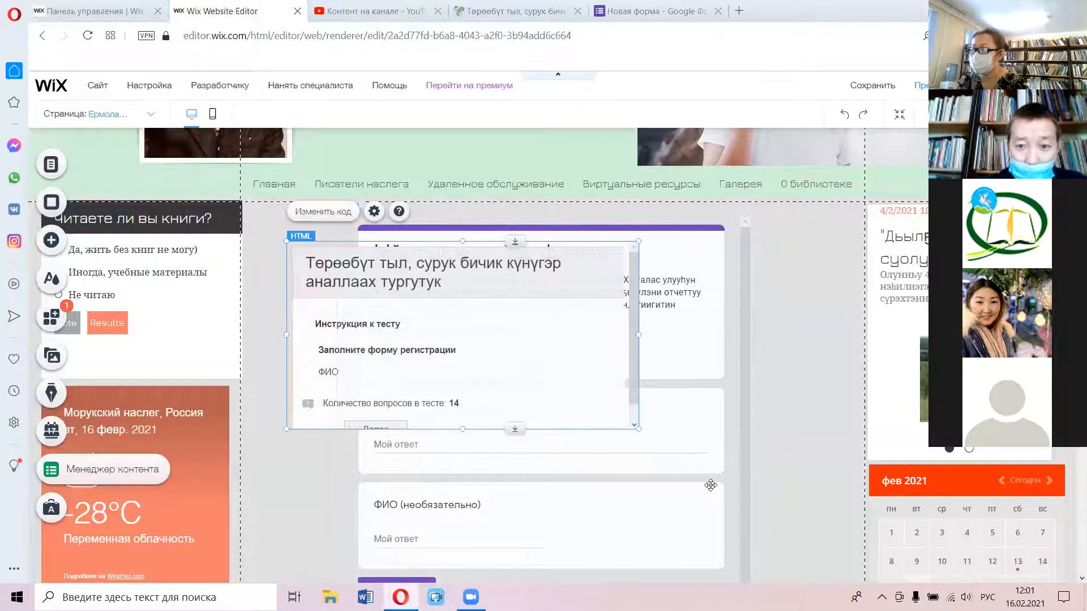
{"action": "scroll", "coordinate": [642, 322], "scroll_direction": "down", "scroll_amount": 3}
{"action": "scroll", "coordinate": [645, 284], "scroll_direction": "up", "scroll_amount": 3}
{"action": "left_click_drag", "start_coordinate": [645, 284], "coordinate": [649, 244]}
{"action": "left_click_drag", "start_coordinate": [287, 206], "coordinate": [288, 206]}
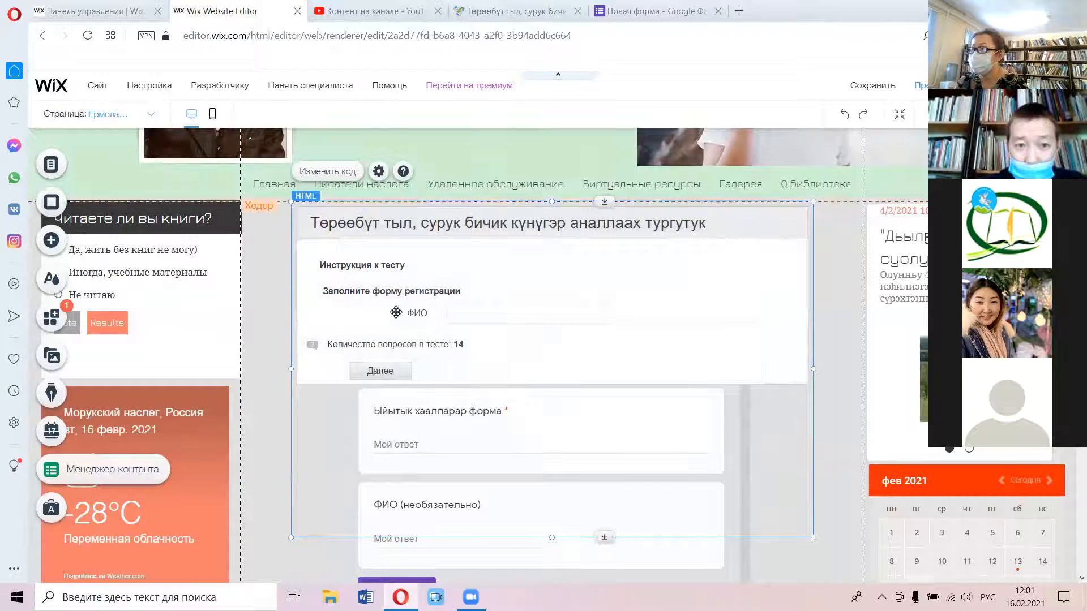
Step: Undo the last changes to remove the embedded test, and delete the embedded form from the page's middle column
{"action": "key", "text": "ctrl+z"}
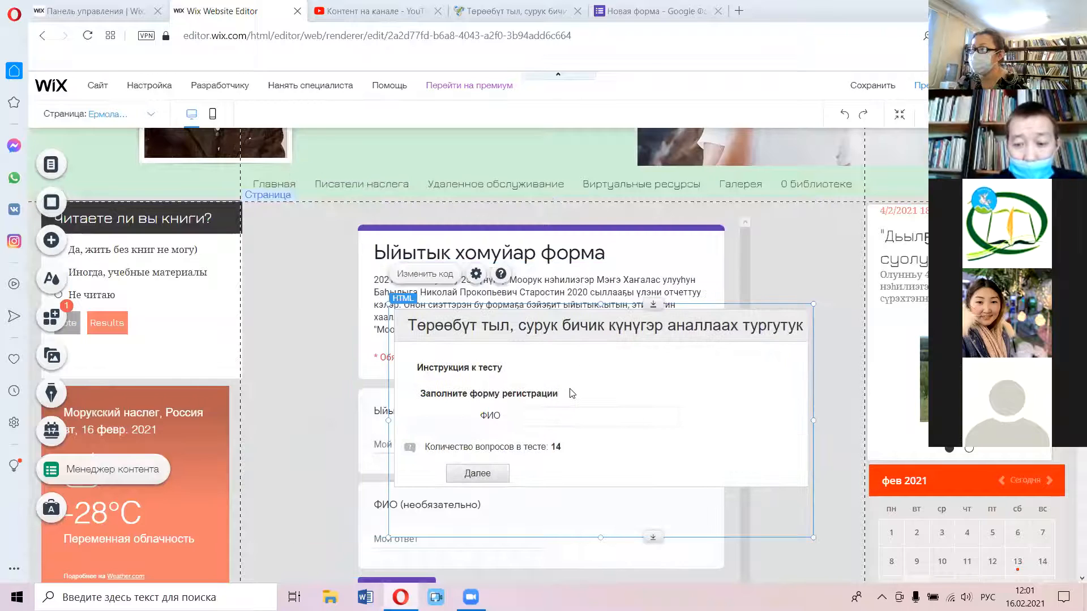
{"action": "key", "text": "ctrl+z"}
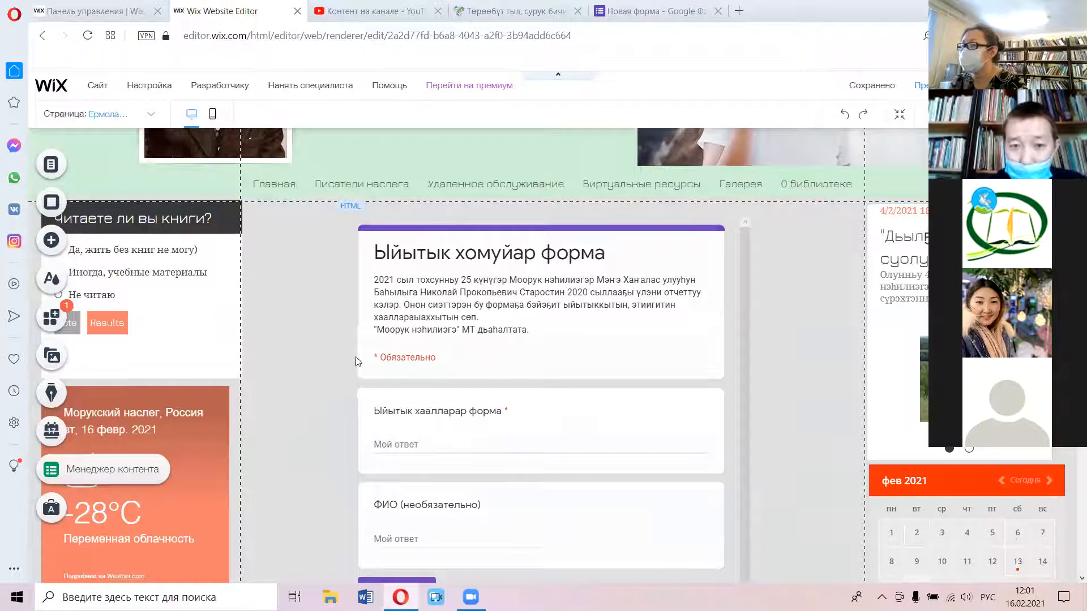
{"action": "scroll", "coordinate": [325, 343], "scroll_direction": "down", "scroll_amount": 5}
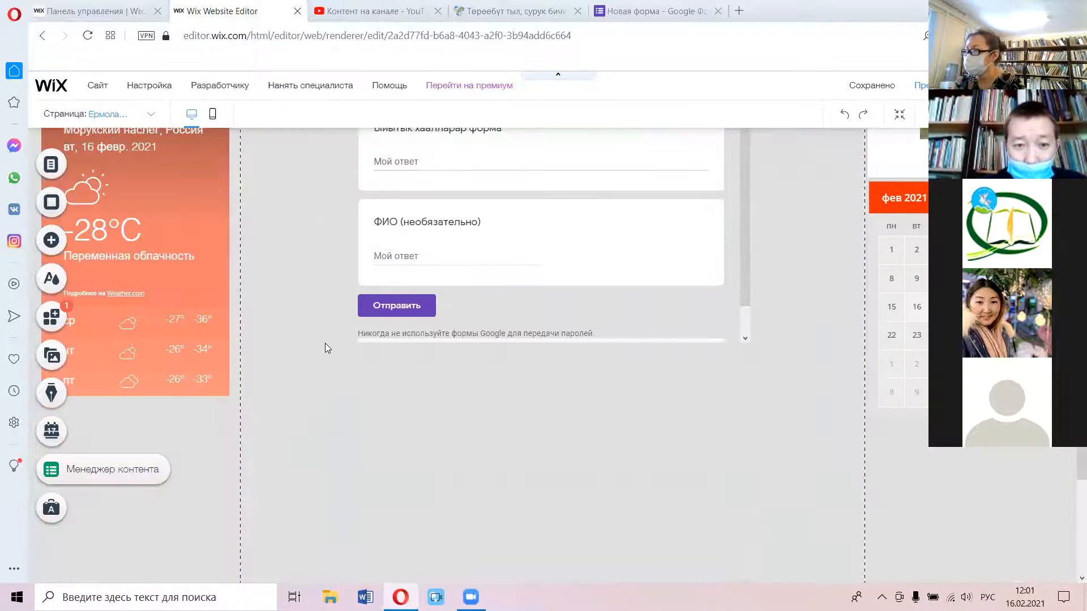
{"action": "scroll", "coordinate": [325, 347], "scroll_direction": "up", "scroll_amount": 7}
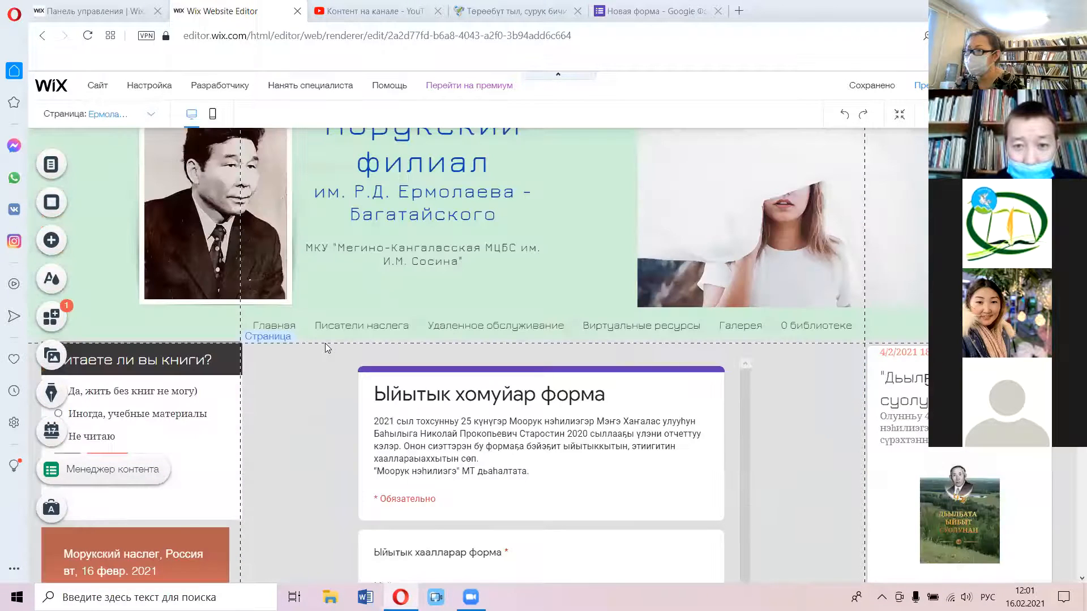
{"action": "scroll", "coordinate": [493, 397], "scroll_direction": "down", "scroll_amount": 7}
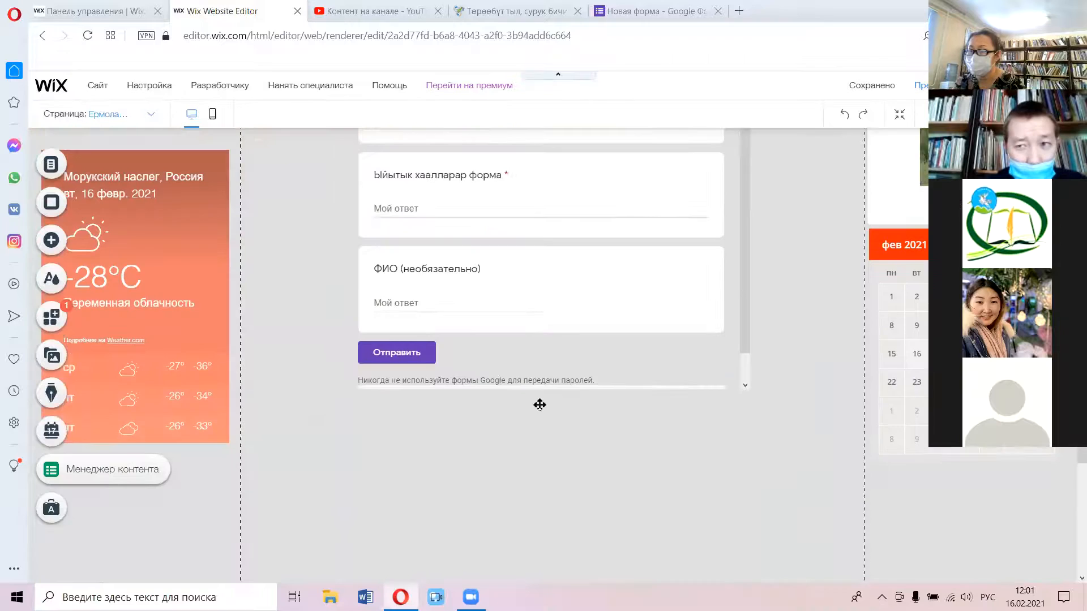
{"action": "scroll", "coordinate": [540, 404], "scroll_direction": "up", "scroll_amount": 7}
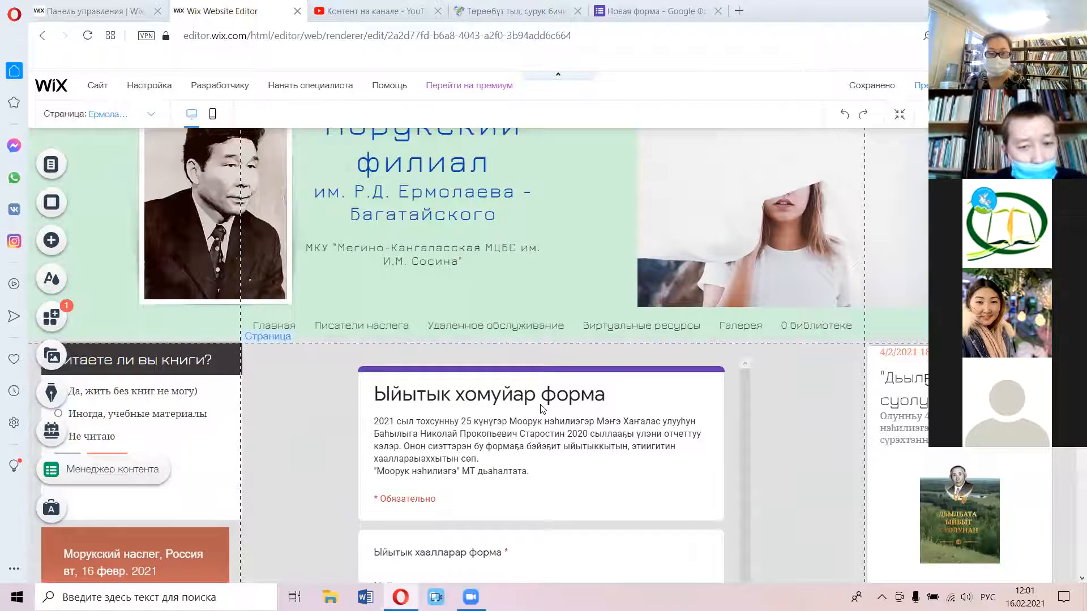
{"action": "left_click", "coordinate": [541, 406]}
{"action": "key", "text": "Delete"}
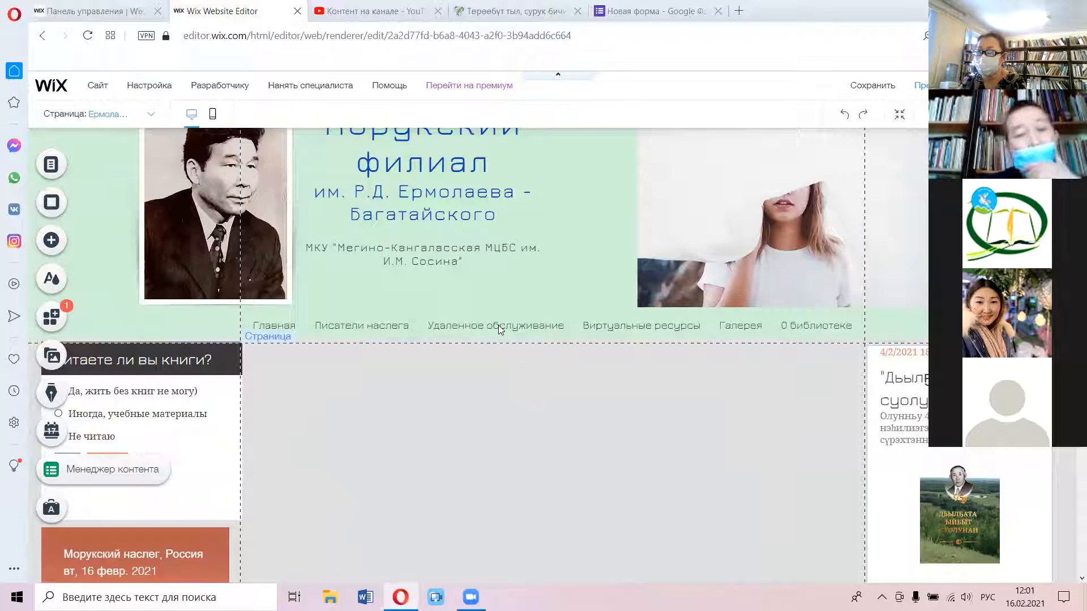
{"action": "scroll", "coordinate": [91, 139], "scroll_direction": "up", "scroll_amount": 1}
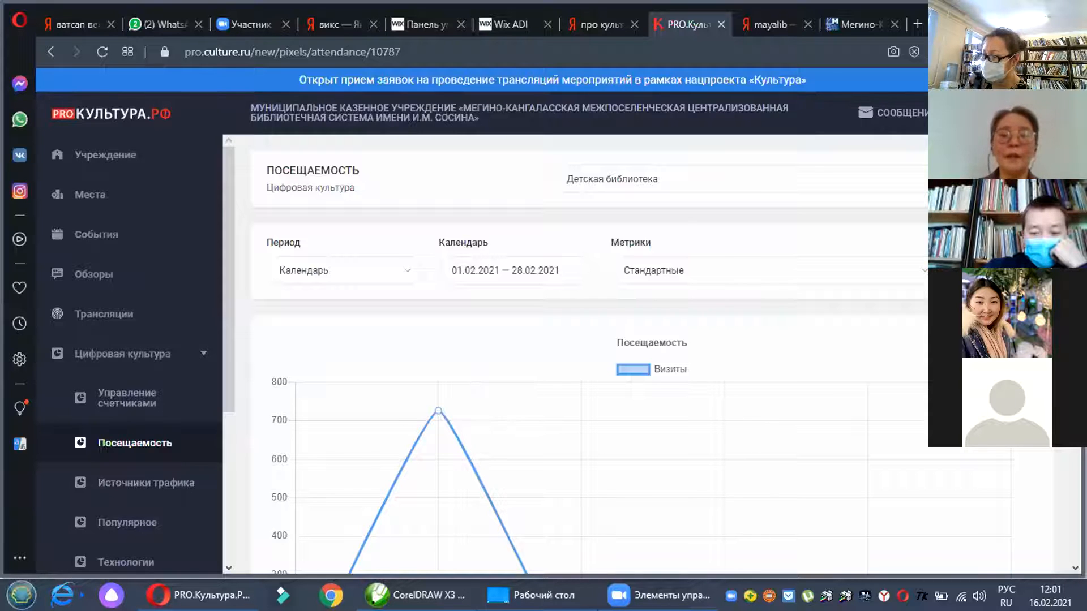
Step: In PRO.Культура.РФ, open the counter management list and copy the whole counter code for "Детская библиотека"
{"action": "mouse_move", "coordinate": [199, 595]}
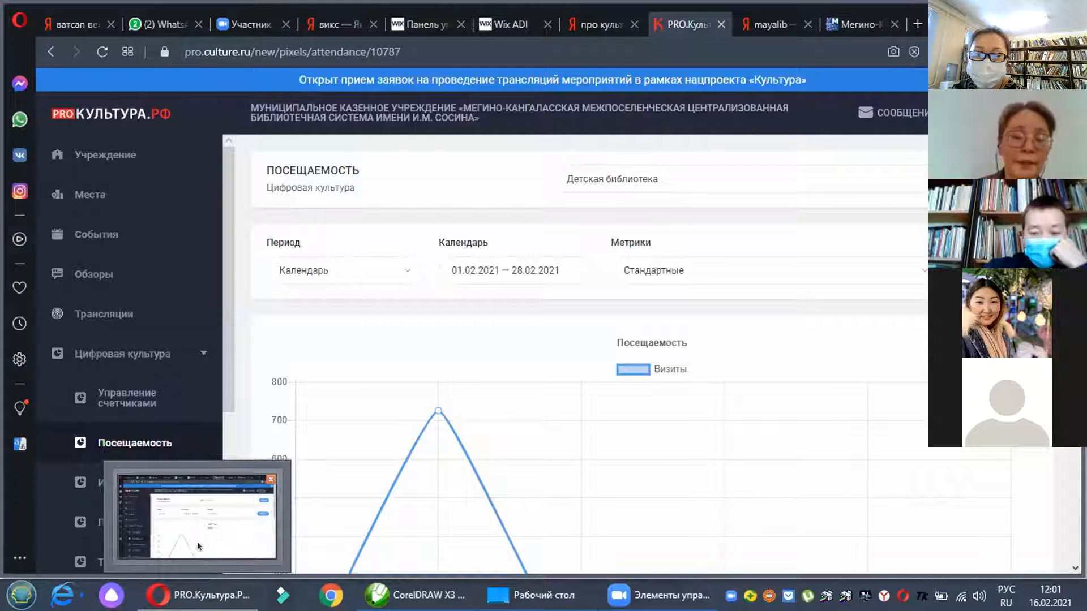
{"action": "left_click", "coordinate": [127, 399]}
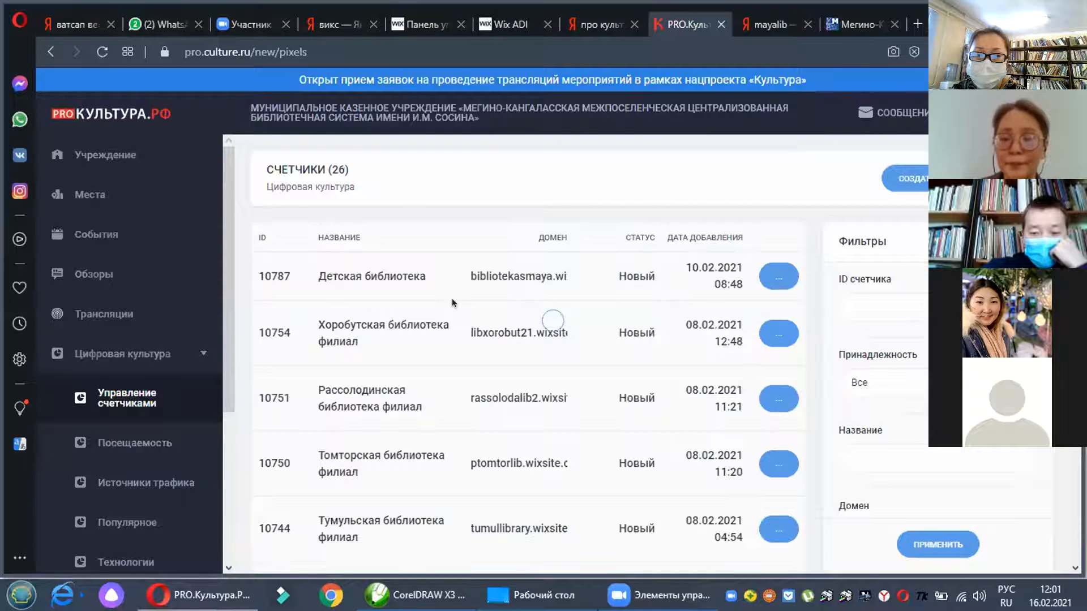
{"action": "left_click", "coordinate": [765, 274]}
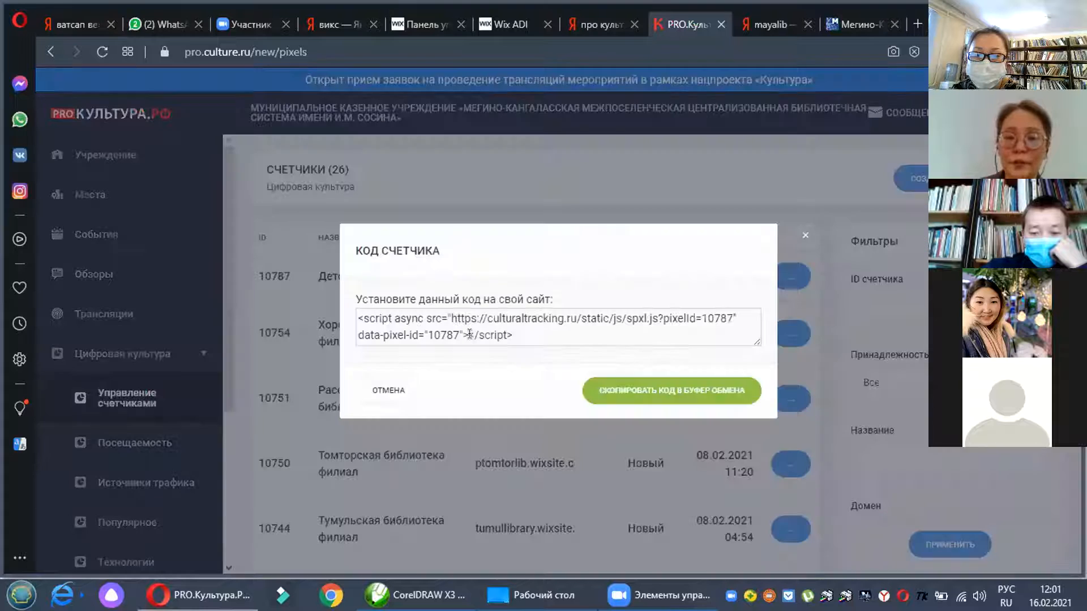
{"action": "left_click_drag", "start_coordinate": [513, 335], "coordinate": [384, 315]}
{"action": "right_click", "coordinate": [385, 315]}
{"action": "left_click", "coordinate": [605, 377]}
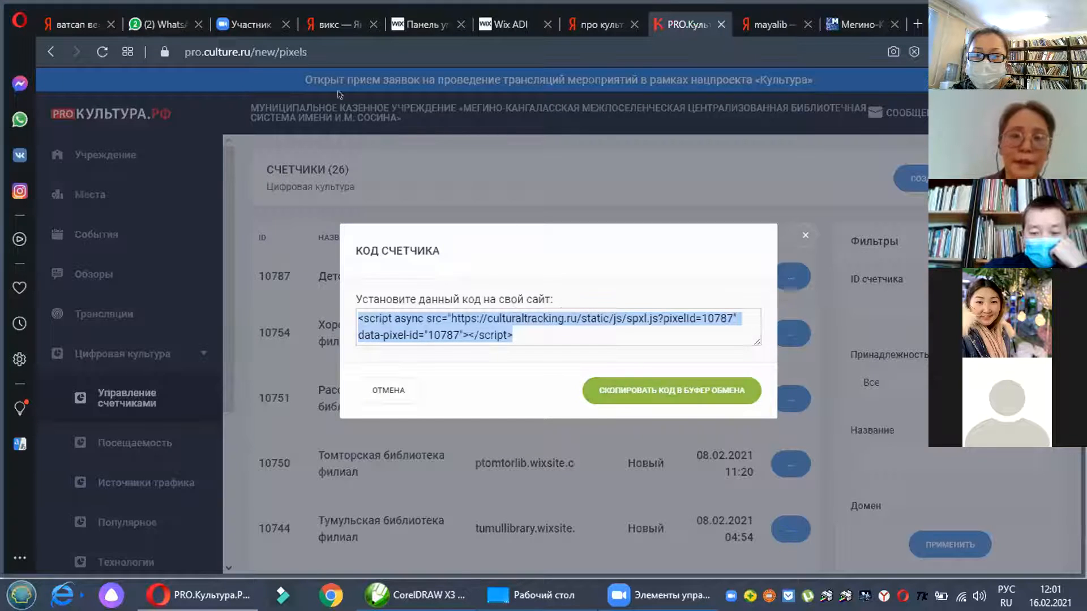
Step: Switch to the three-page site layout in CorelDRAW and examine the content blocks of each page
{"action": "left_click", "coordinate": [507, 23]}
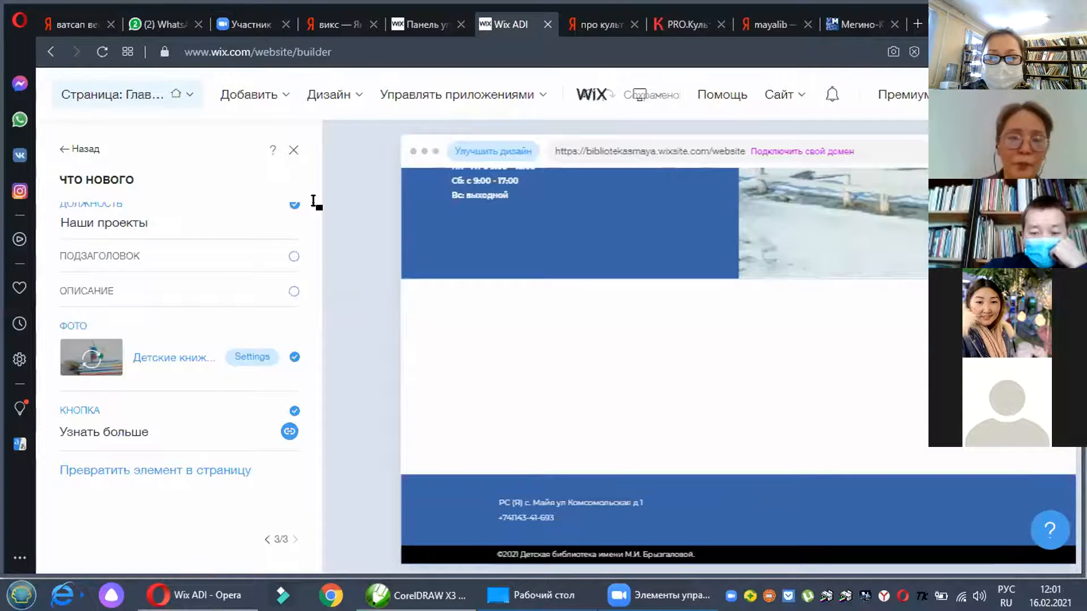
{"action": "key", "text": "alt+Tab"}
{"action": "left_click", "coordinate": [241, 233]}
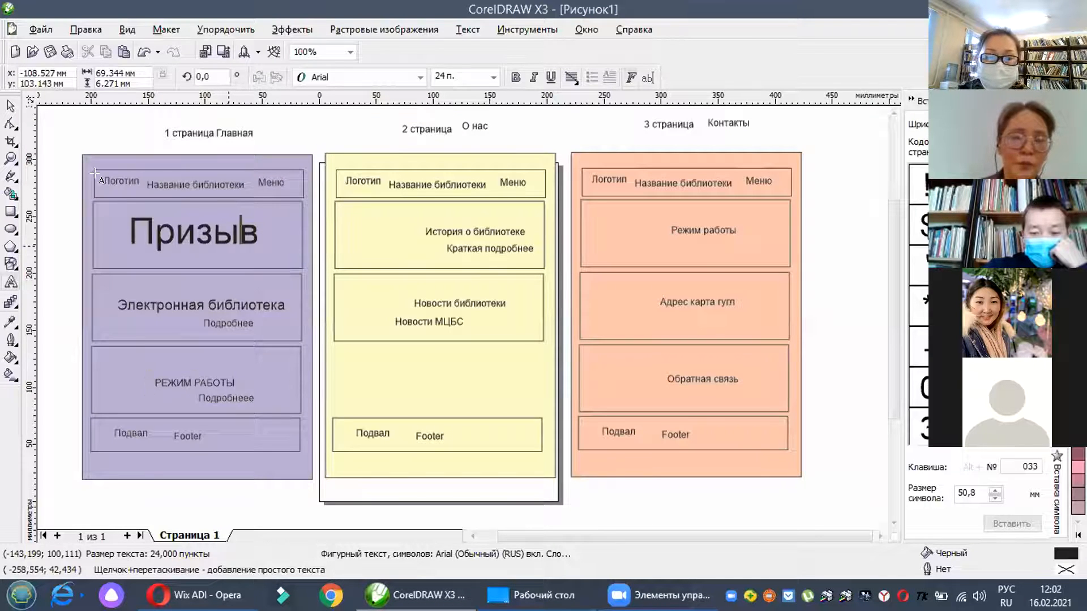
{"action": "key", "text": "space"}
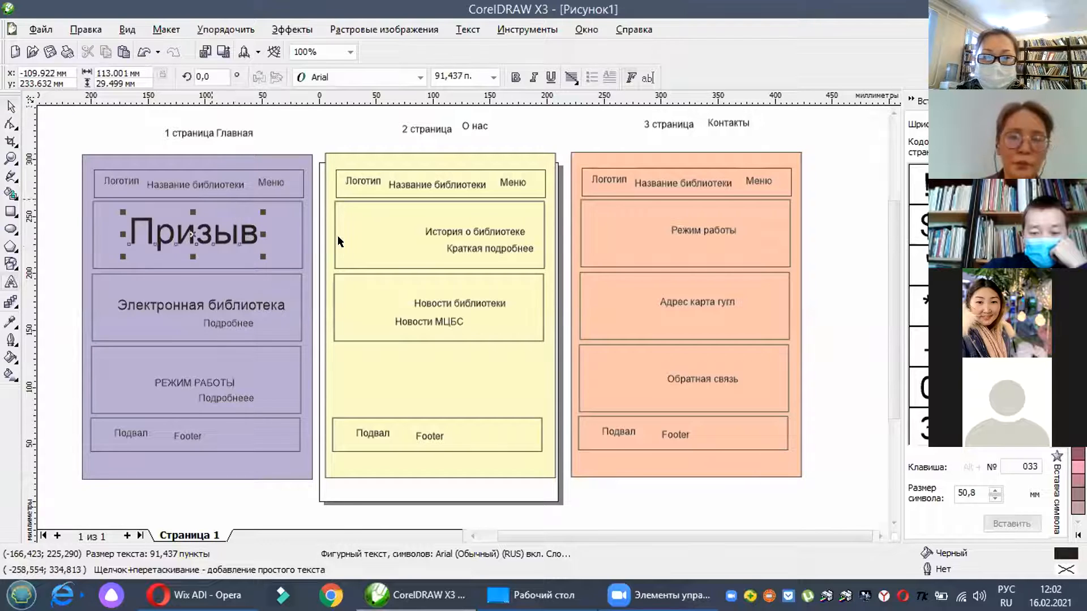
{"action": "left_click", "coordinate": [337, 235]}
{"action": "left_click", "coordinate": [375, 318]}
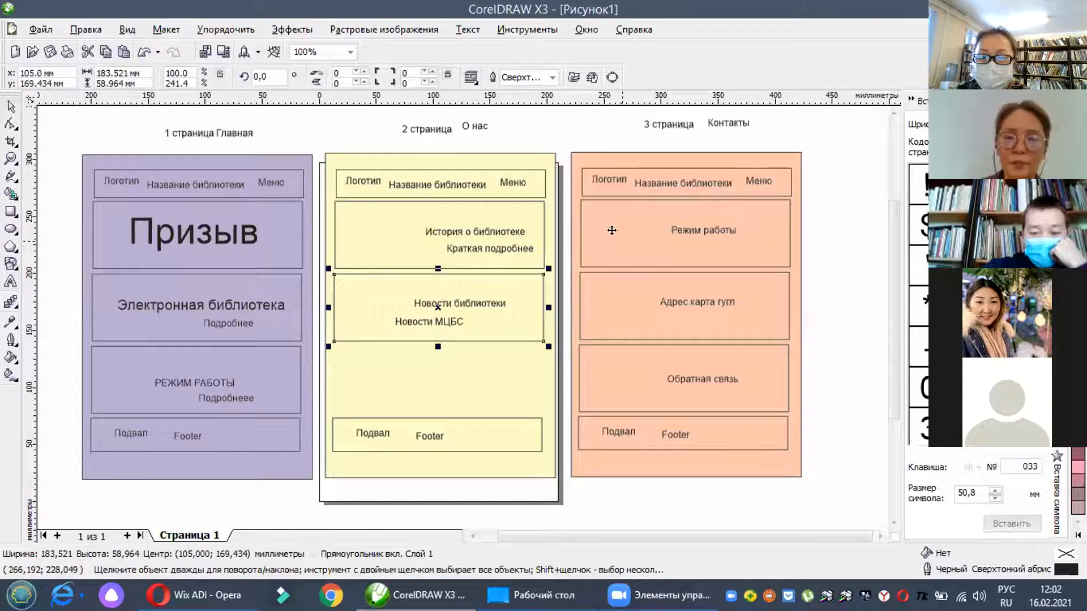
{"action": "left_click", "coordinate": [618, 328]}
{"action": "left_click", "coordinate": [594, 381]}
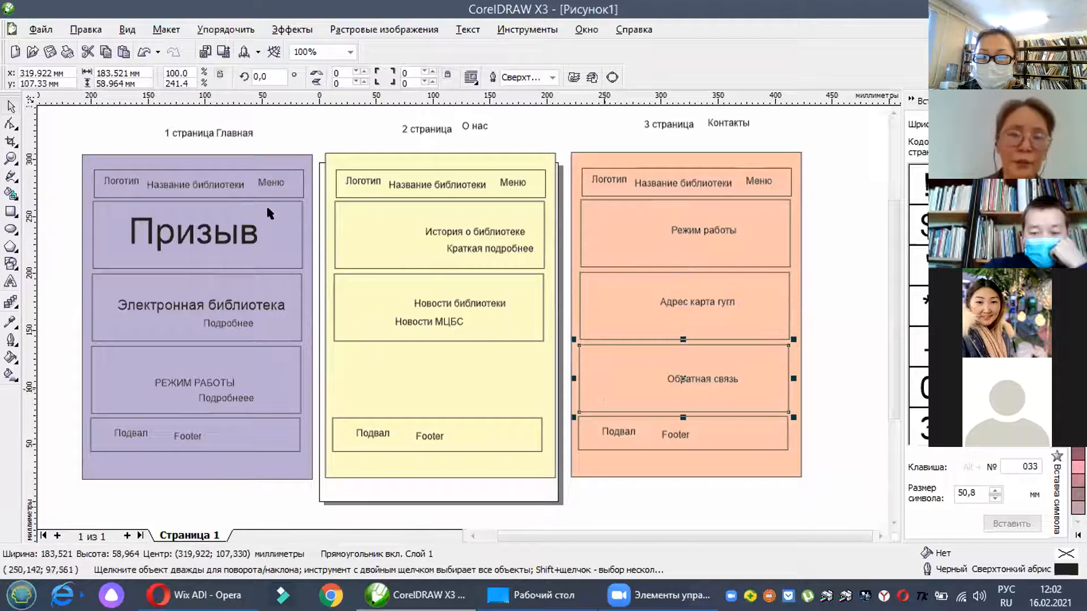
Step: Examine the matching header blocks and Footer blocks across the three pages of the layout
{"action": "left_click", "coordinate": [289, 186]}
{"action": "left_click", "coordinate": [338, 186]}
{"action": "left_click", "coordinate": [580, 187]}
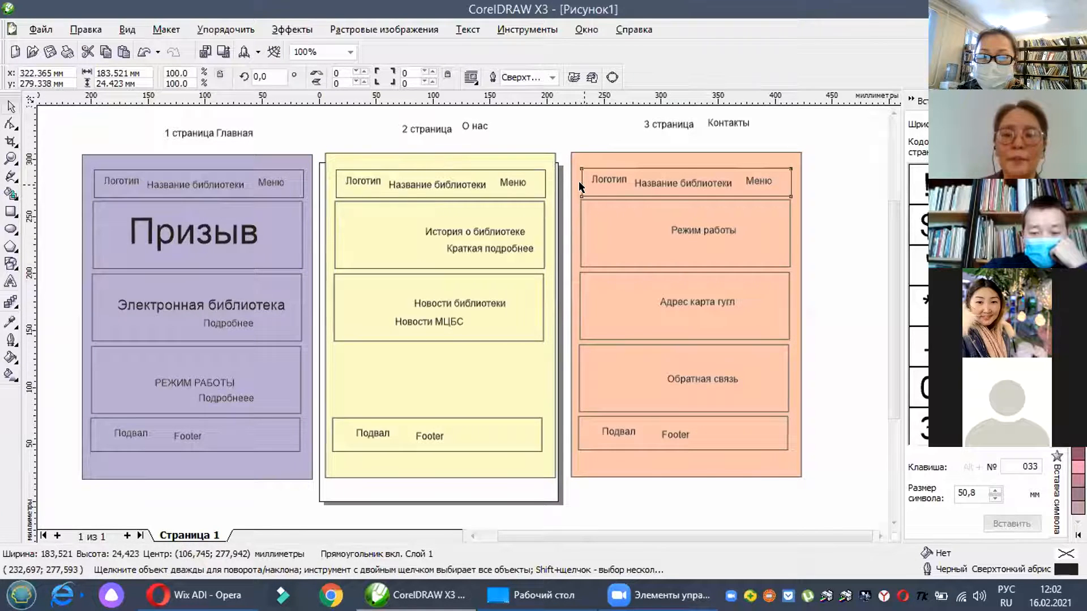
{"action": "left_click", "coordinate": [261, 438]}
{"action": "left_click", "coordinate": [453, 444]}
{"action": "left_click", "coordinate": [594, 440]}
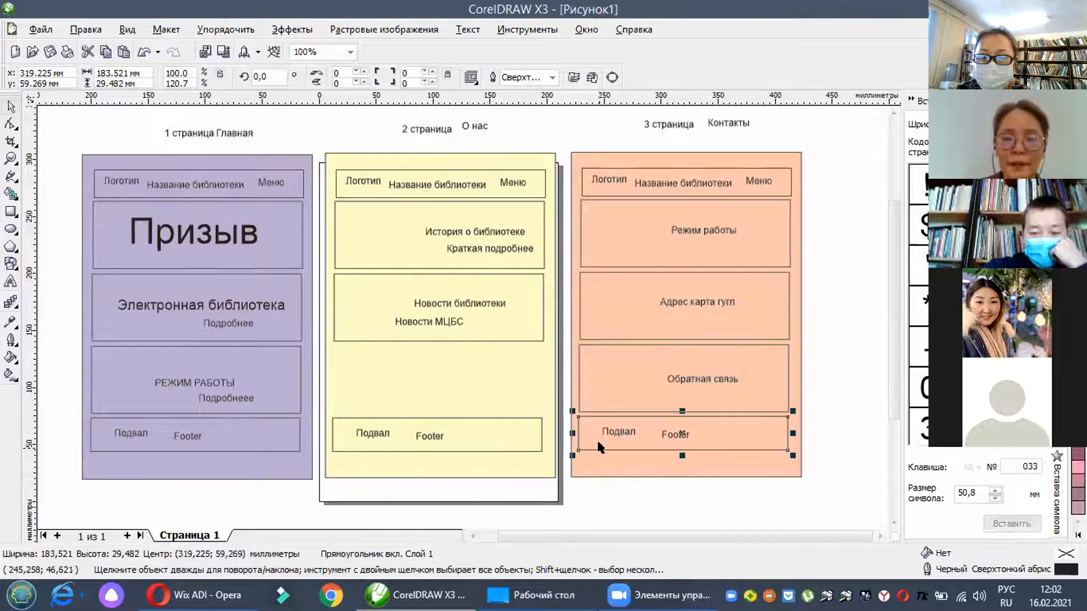
{"action": "left_click", "coordinate": [501, 445]}
{"action": "left_click", "coordinate": [258, 439]}
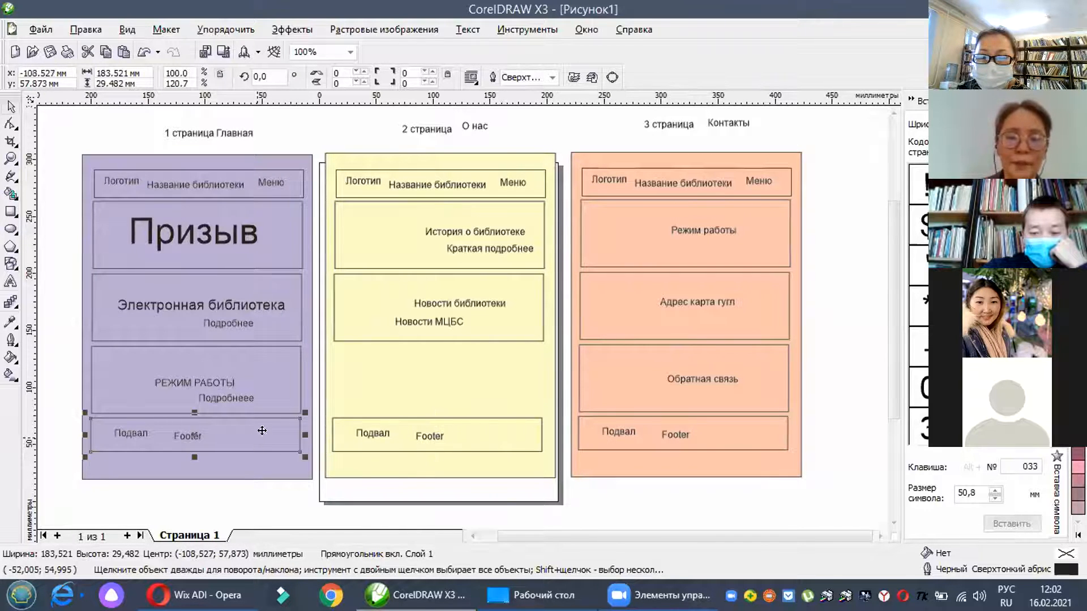
{"action": "left_click", "coordinate": [623, 444]}
{"action": "left_click", "coordinate": [291, 190]}
{"action": "left_click", "coordinate": [339, 187]}
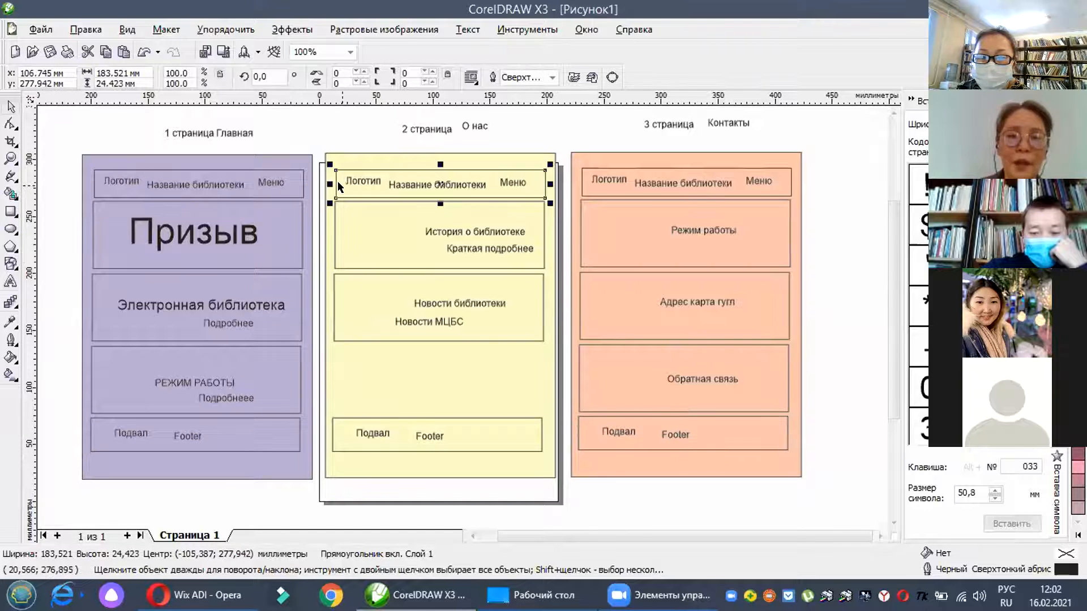
{"action": "left_click", "coordinate": [583, 176]}
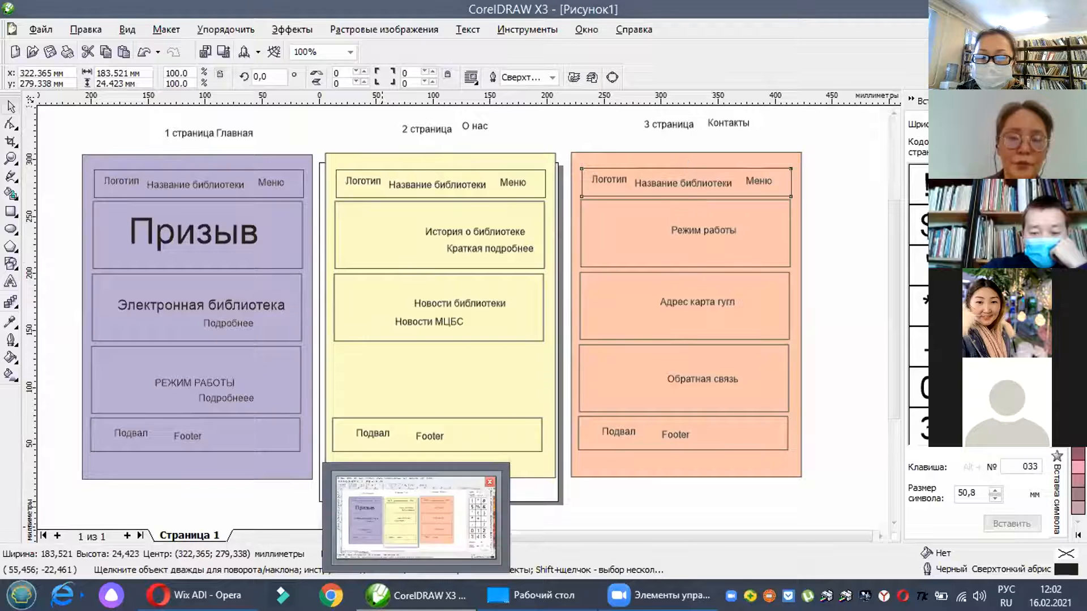
Step: Switch back to the Wix ADI editor, open the site header for editing and look through its settings
{"action": "left_click", "coordinate": [414, 595]}
{"action": "scroll", "coordinate": [364, 327], "scroll_direction": "up", "scroll_amount": 10}
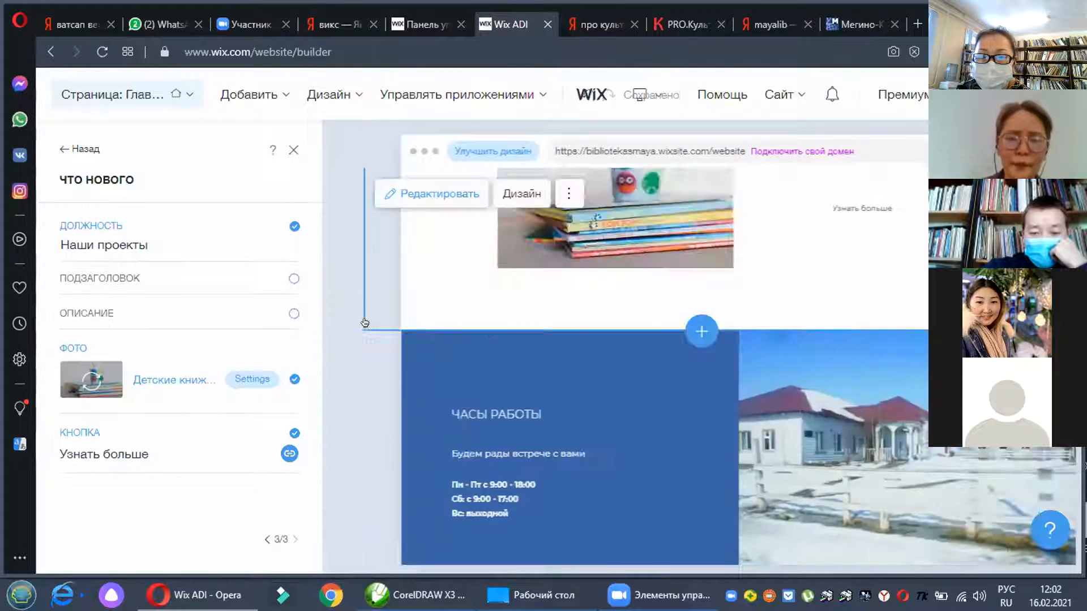
{"action": "scroll", "coordinate": [569, 306], "scroll_direction": "up", "scroll_amount": 5}
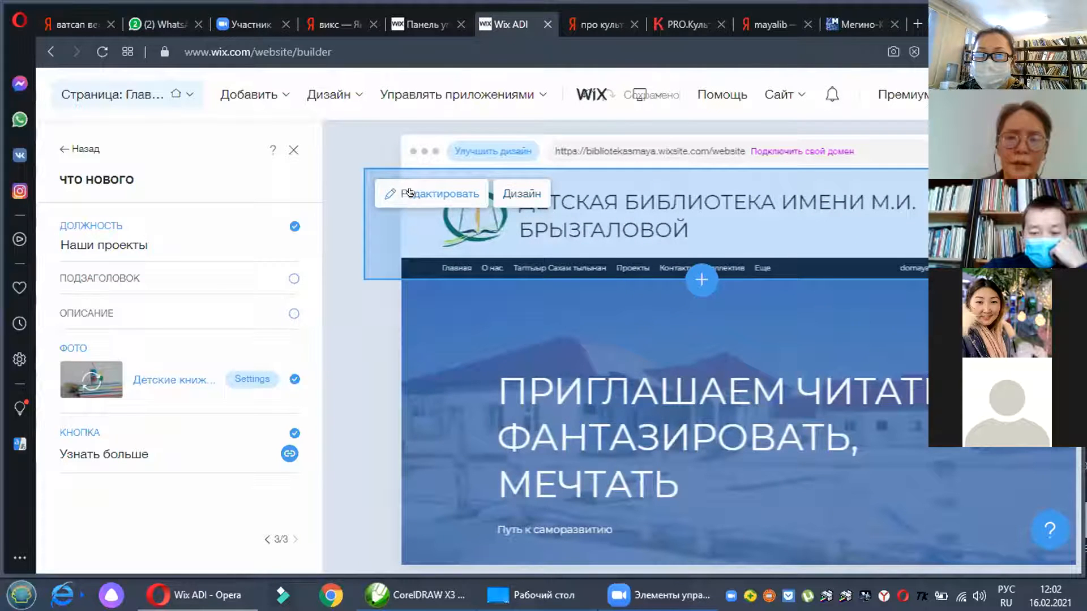
{"action": "left_click", "coordinate": [416, 194]}
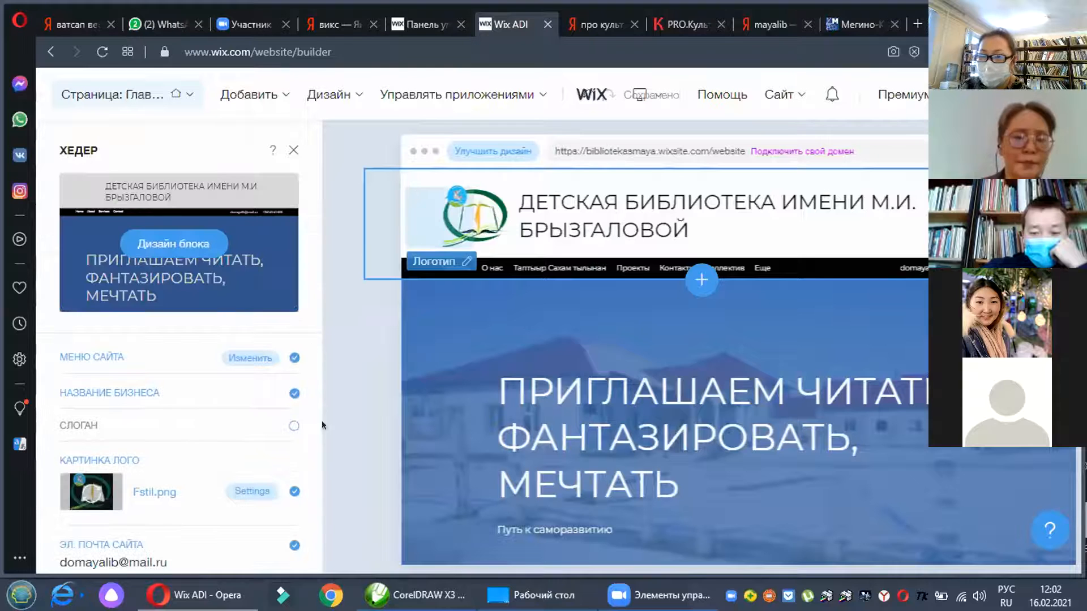
{"action": "left_click", "coordinate": [294, 393]}
{"action": "scroll", "coordinate": [291, 411], "scroll_direction": "down", "scroll_amount": 3}
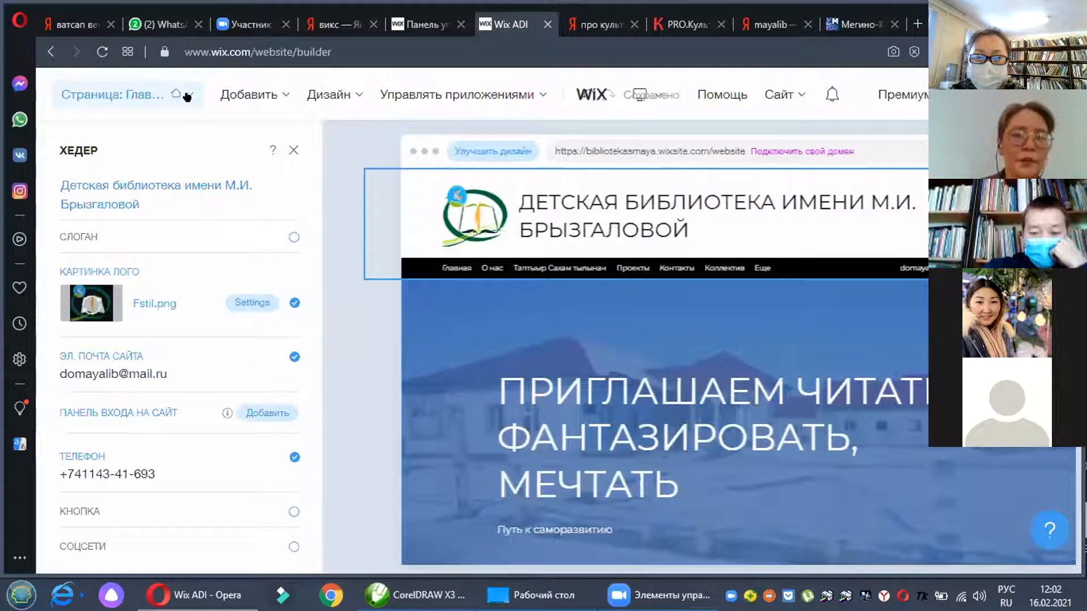
Step: Open the list of apps and add a "Вставка HTML" block to the "Главная" page above the footer
{"action": "left_click", "coordinate": [249, 95]}
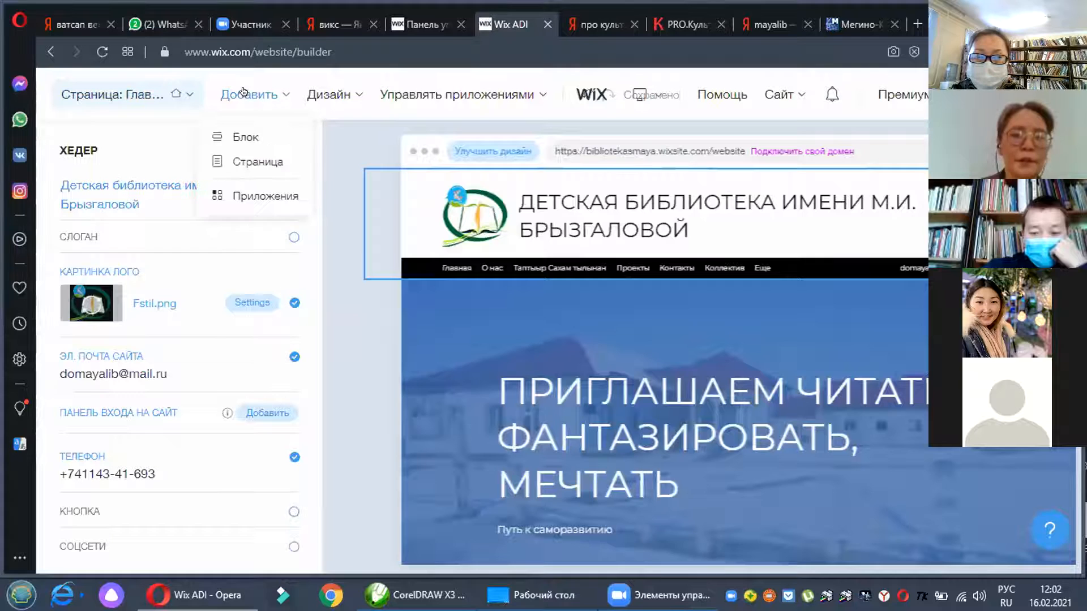
{"action": "left_click", "coordinate": [254, 197]}
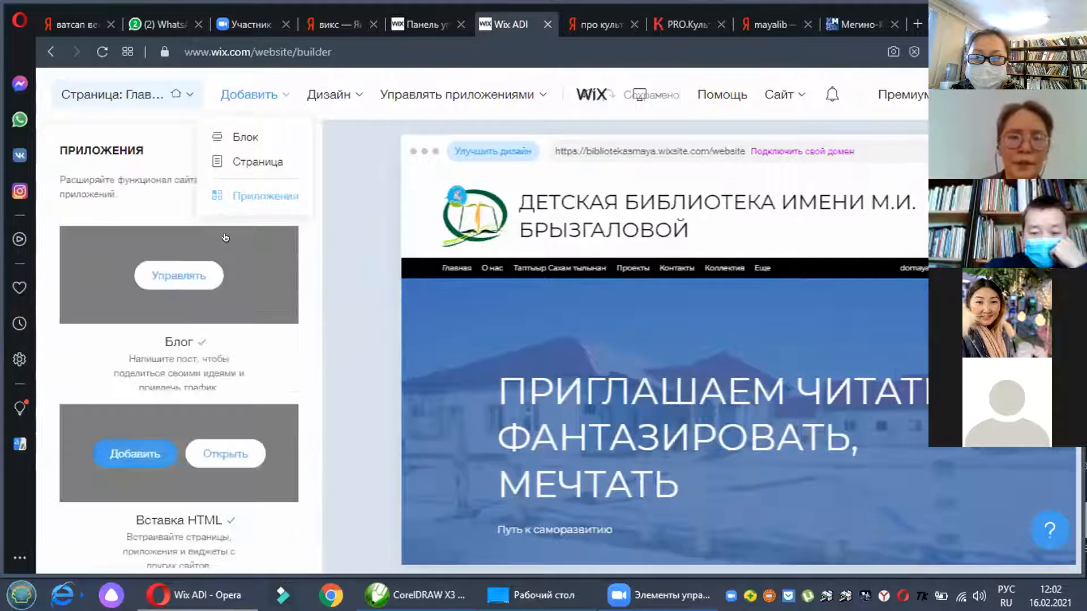
{"action": "scroll", "coordinate": [184, 361], "scroll_direction": "down", "scroll_amount": 5}
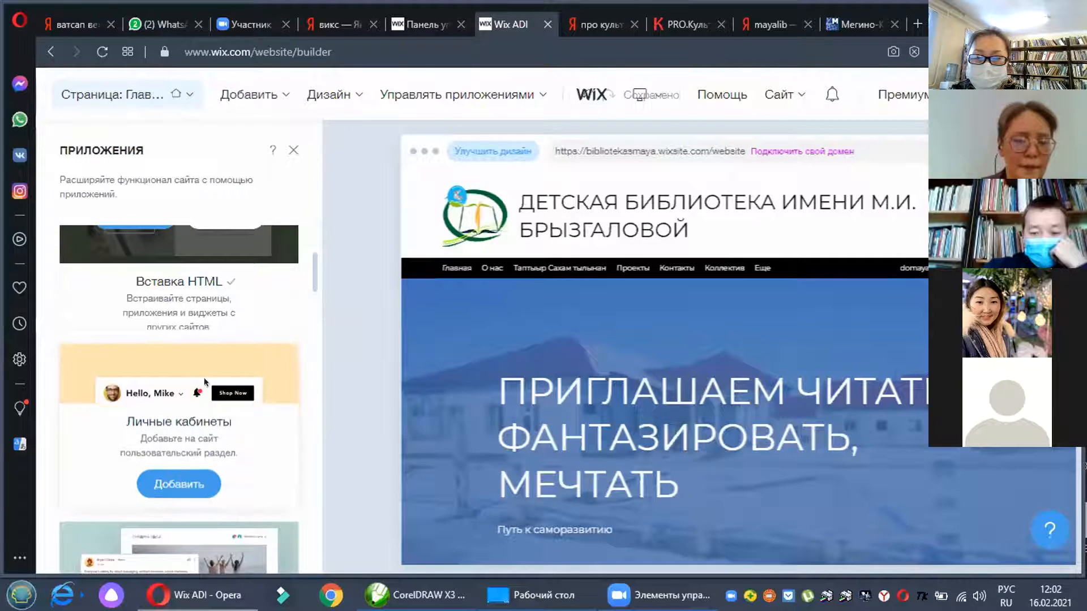
{"action": "scroll", "coordinate": [167, 294], "scroll_direction": "up", "scroll_amount": 2}
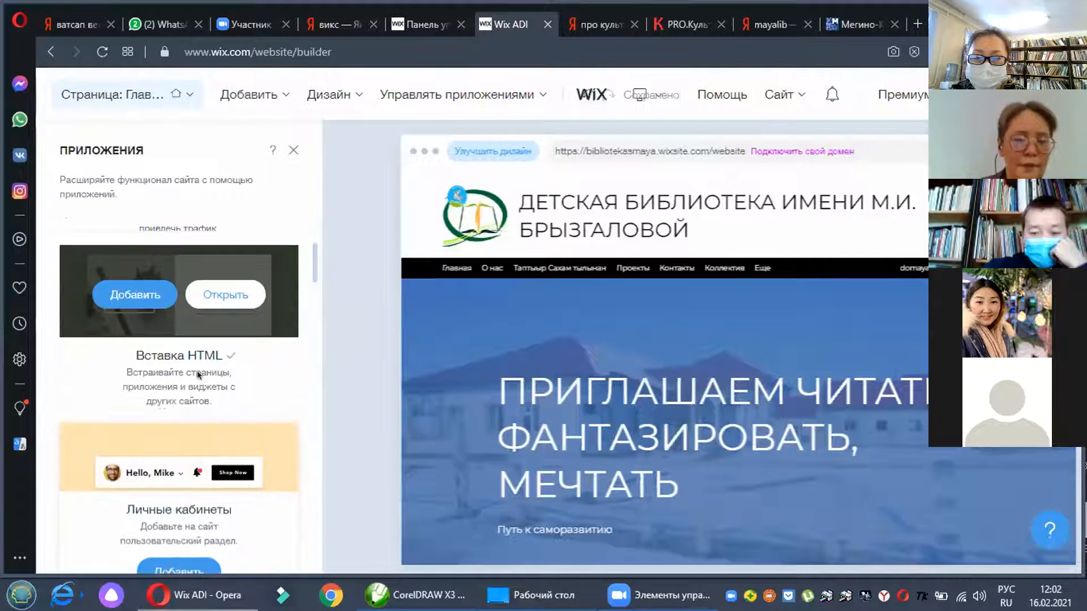
{"action": "left_click", "coordinate": [139, 295]}
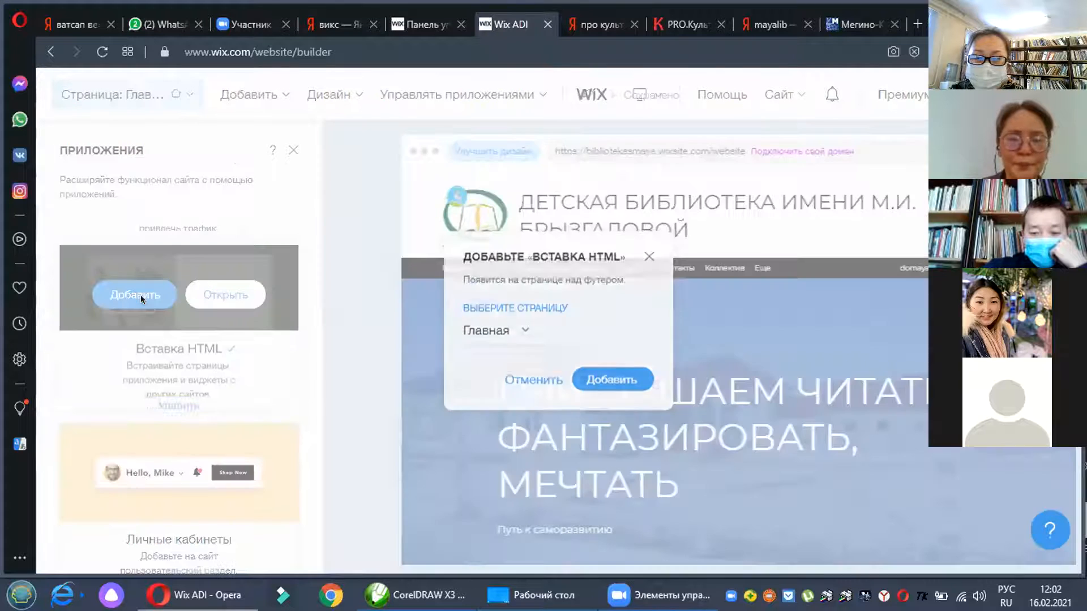
{"action": "left_click", "coordinate": [509, 330]}
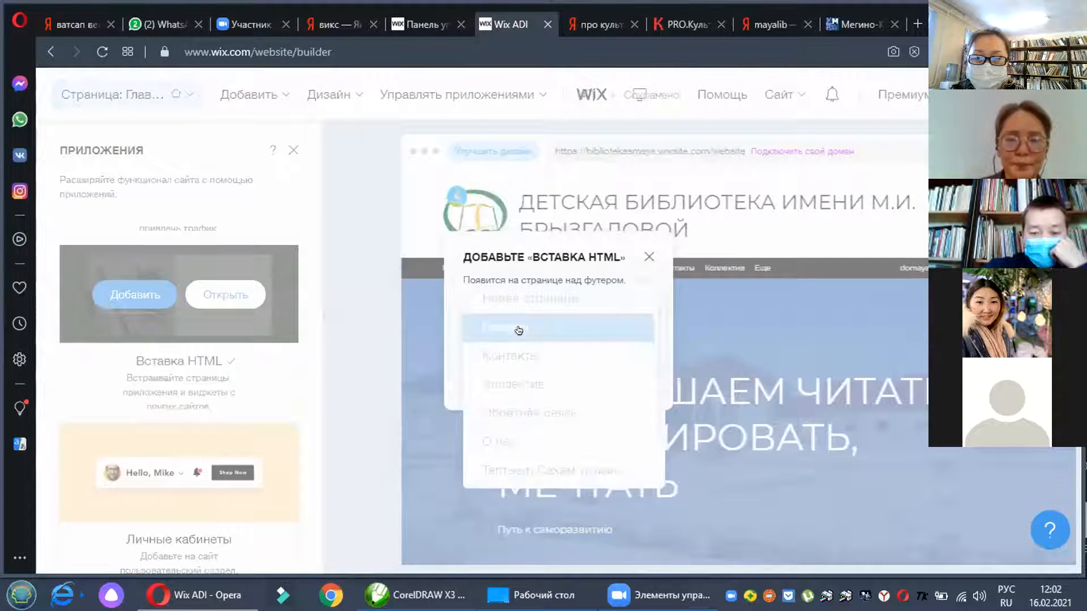
{"action": "left_click", "coordinate": [508, 324]}
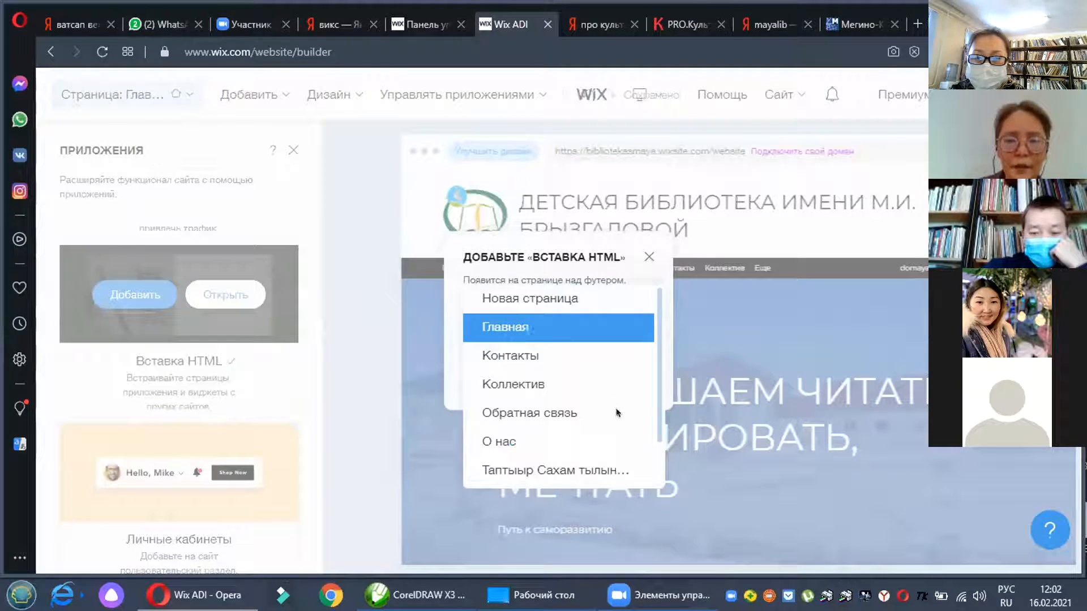
{"action": "left_click", "coordinate": [607, 381]}
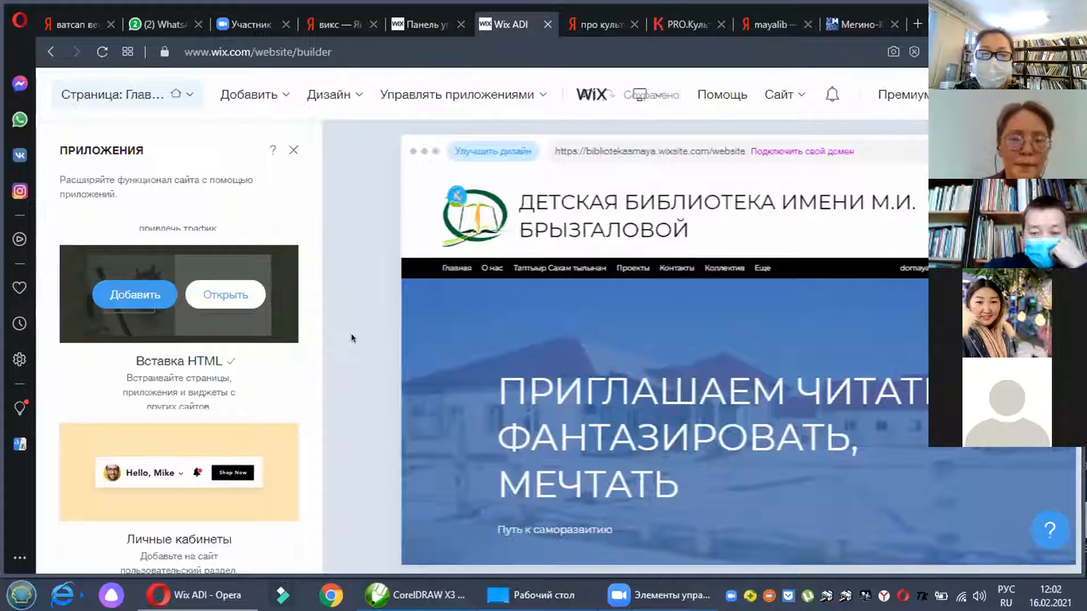
{"action": "left_click", "coordinate": [131, 297]}
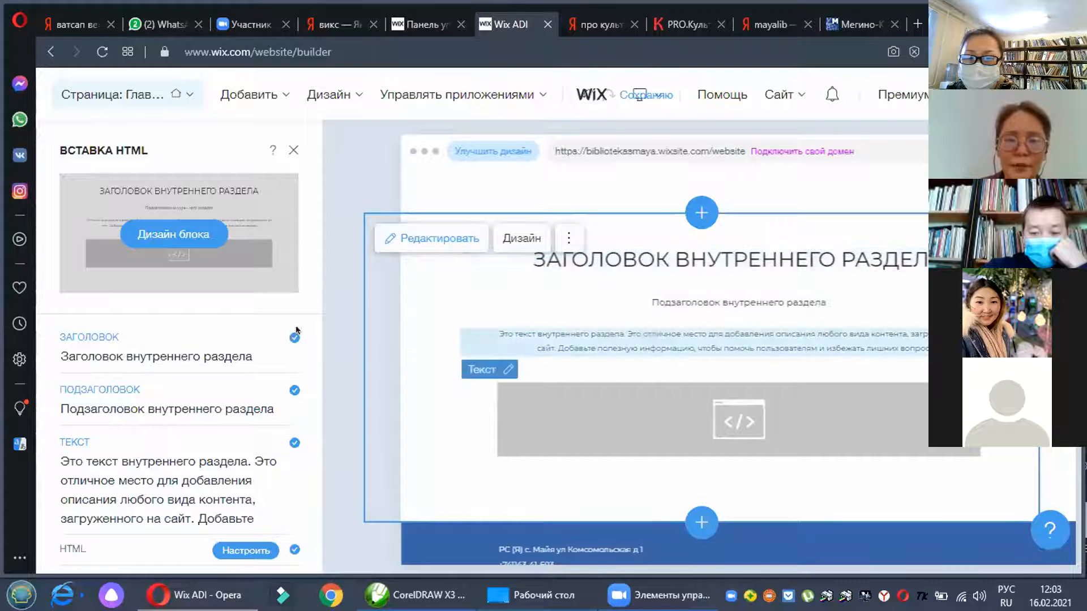
Step: Hide the new block's heading, subheading and text so that only the HTML element stays enabled, and open its HTML settings
{"action": "left_click", "coordinate": [294, 372]}
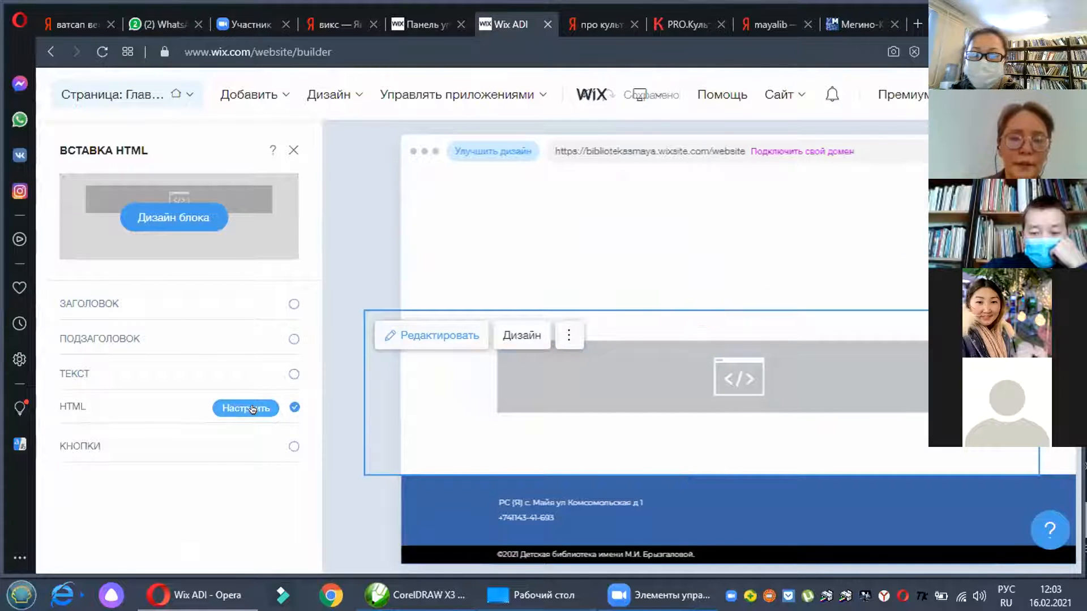
{"action": "left_click", "coordinate": [69, 411]}
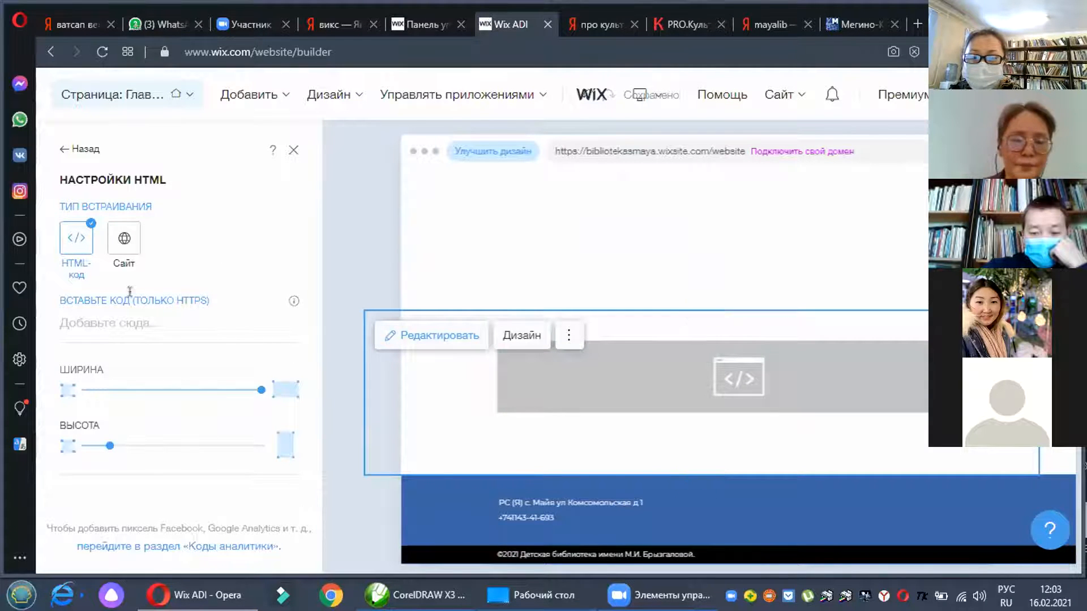
Step: Insert the culturaltracking.ru counter script with pixelId 10787 as the block's HTML code, remove the blank lines around it, and close the settings
{"action": "left_click", "coordinate": [77, 321]}
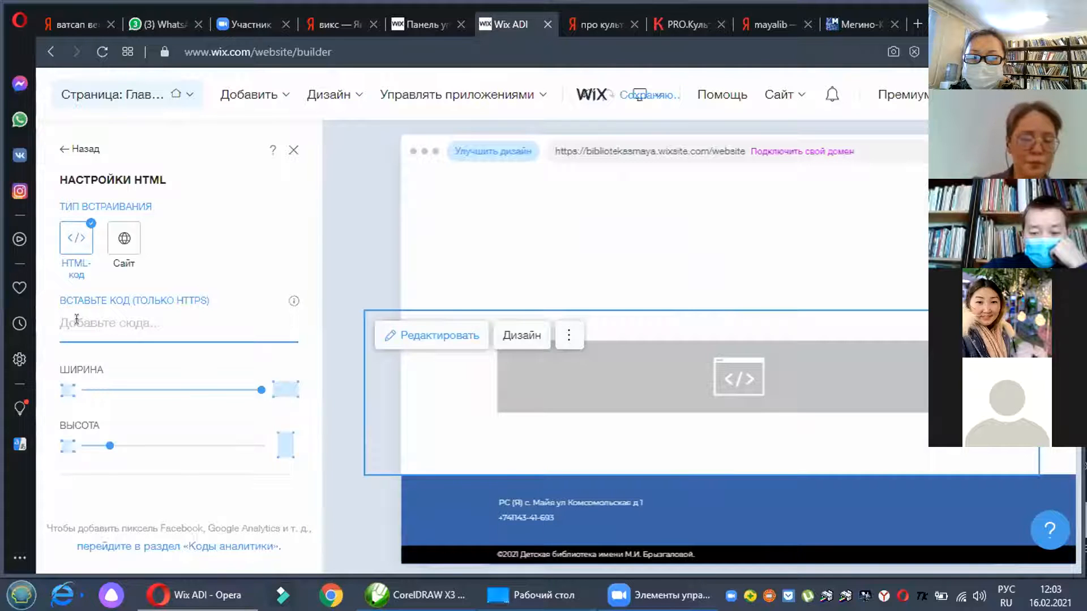
{"action": "type", "text": "<script async src=\"https://culturaltracking.ru/static/js/spxl.js?pixelId=10787\" data-pixel-id=\"10787\"></script>"}
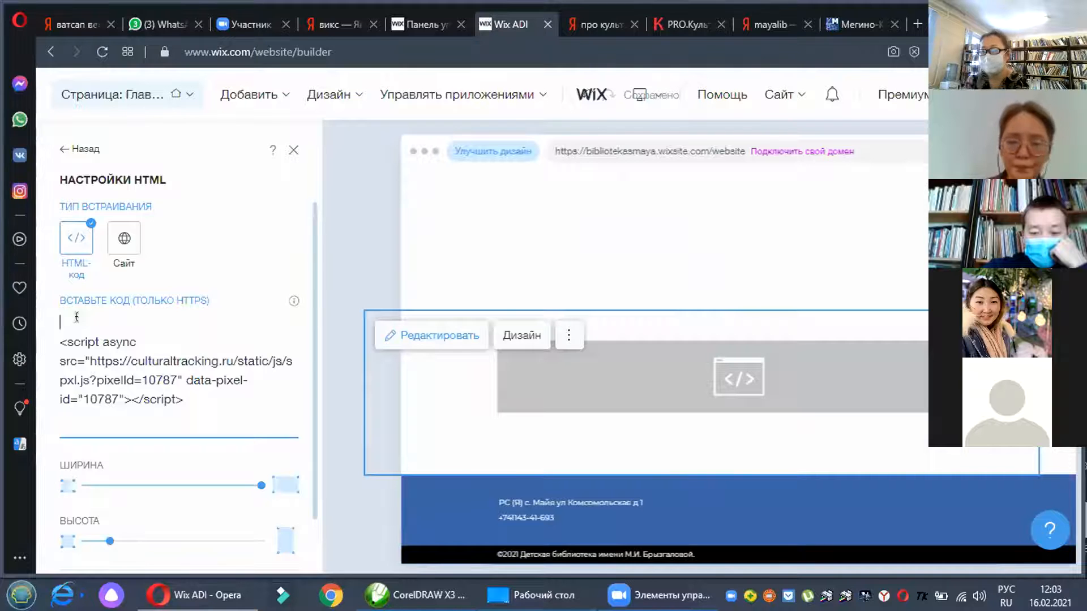
{"action": "key", "text": "Delete"}
{"action": "left_click", "coordinate": [230, 373]}
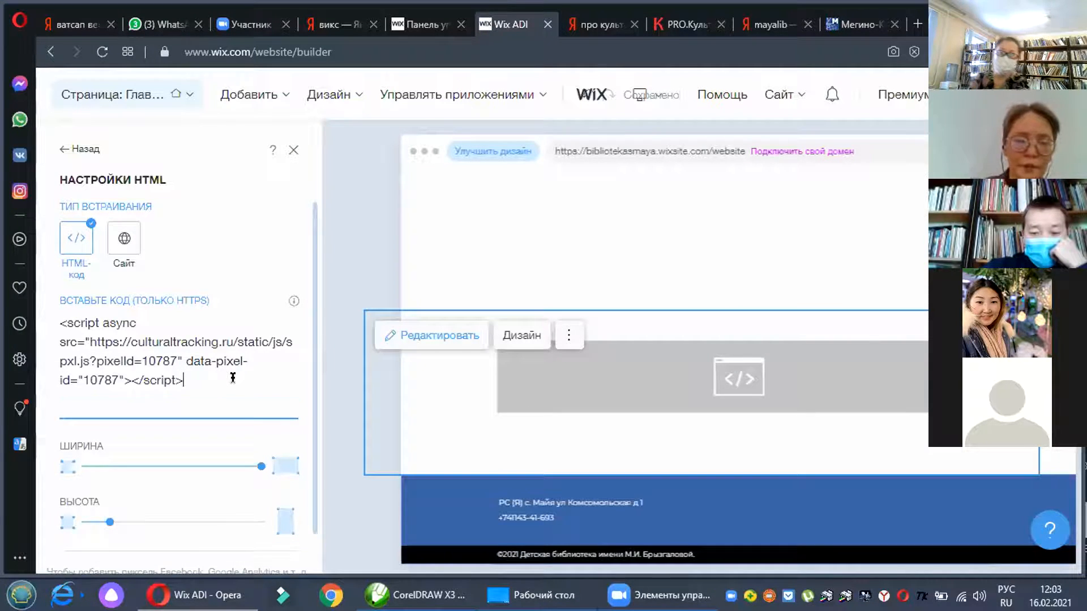
{"action": "key", "text": "Delete"}
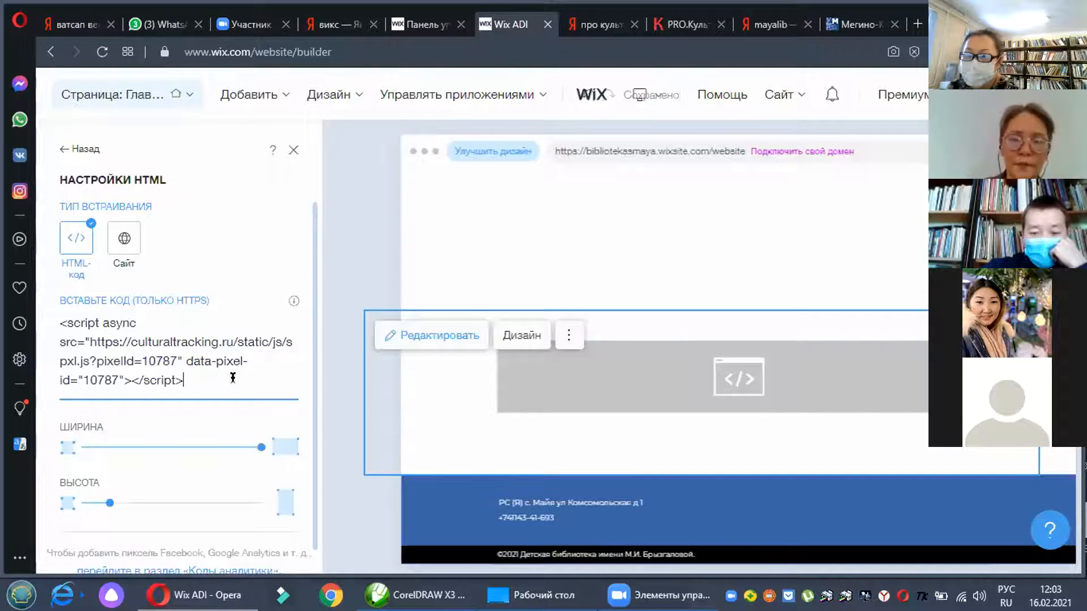
{"action": "scroll", "coordinate": [236, 381], "scroll_direction": "down", "scroll_amount": 1}
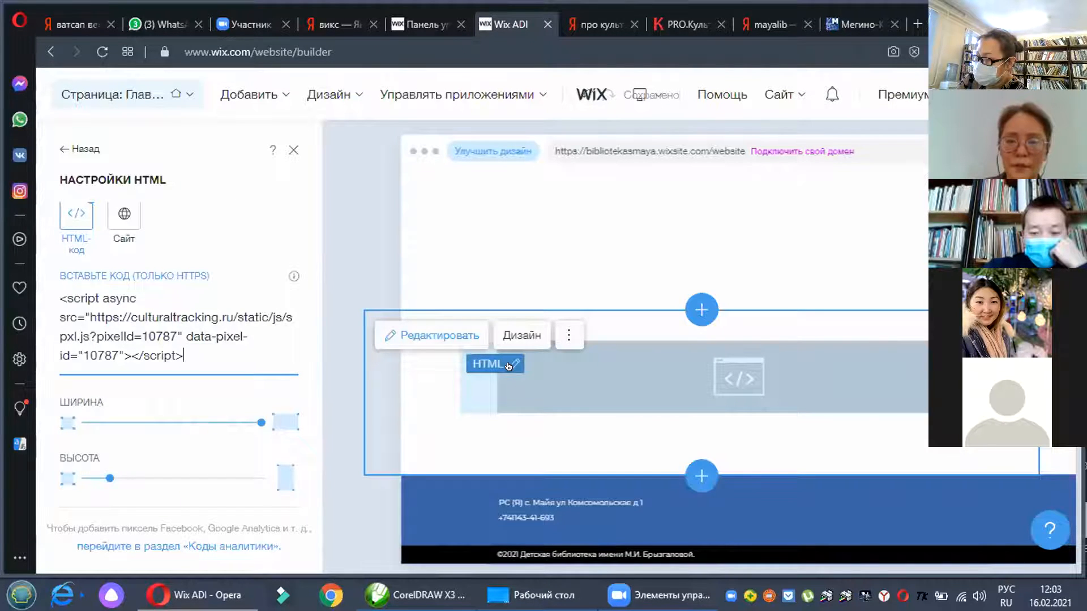
{"action": "left_click", "coordinate": [508, 366]}
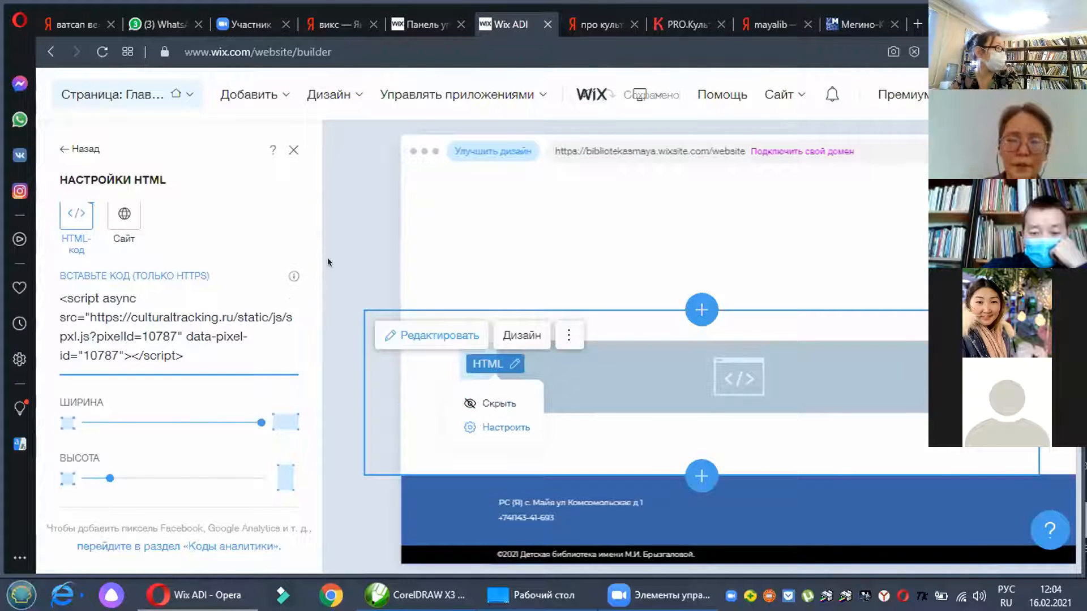
{"action": "left_click", "coordinate": [290, 150]}
{"action": "left_click", "coordinate": [289, 149]}
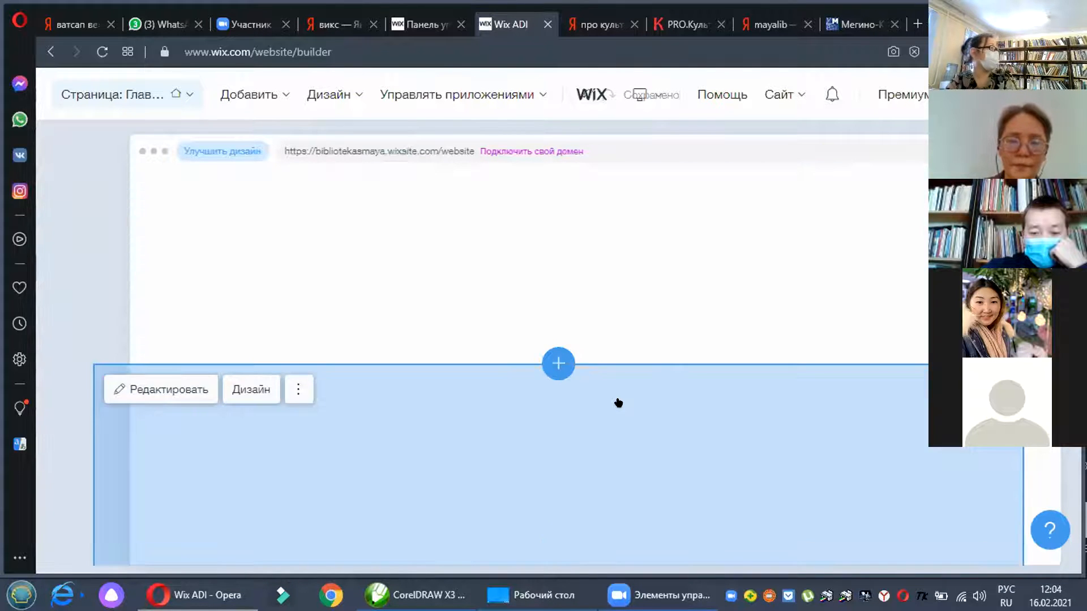
Step: Look through the "Главная" page from the footer up to the header, and open the header block's settings to review its elements
{"action": "scroll", "coordinate": [617, 403], "scroll_direction": "down", "scroll_amount": 3}
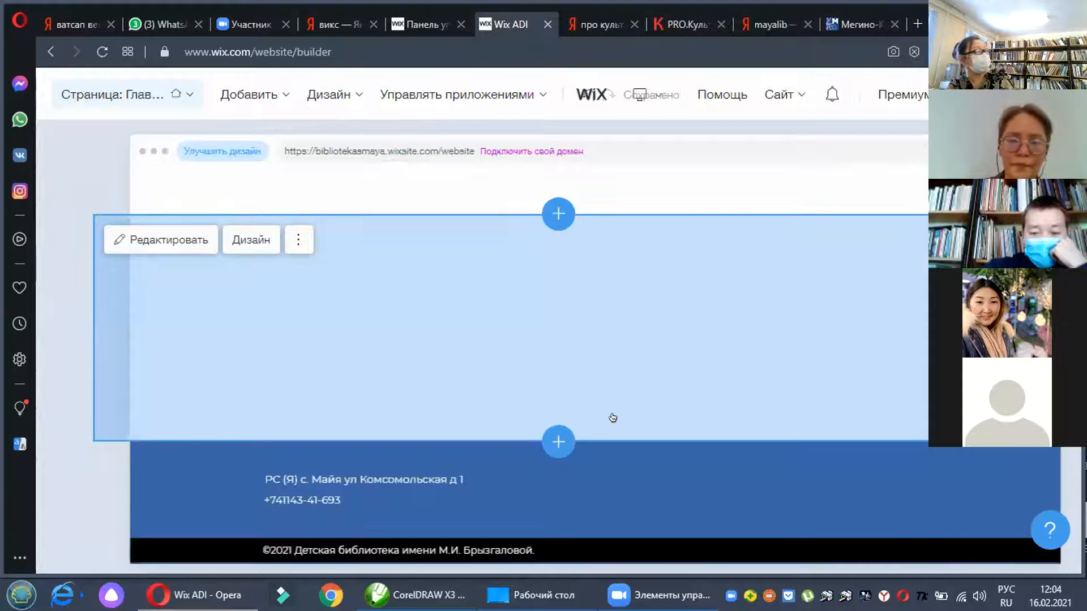
{"action": "scroll", "coordinate": [613, 418], "scroll_direction": "up", "scroll_amount": 8}
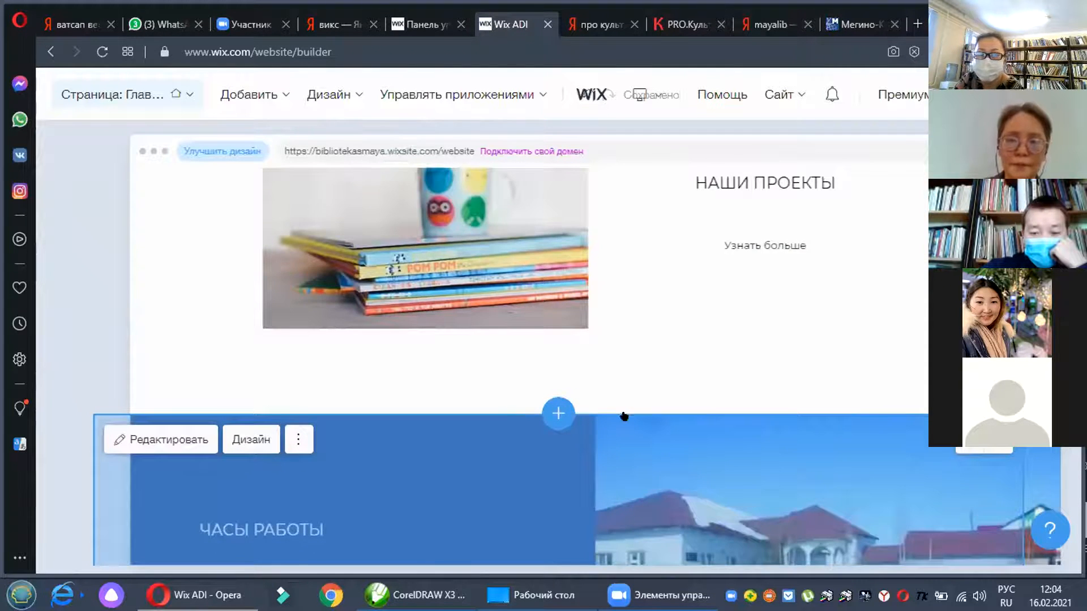
{"action": "scroll", "coordinate": [624, 416], "scroll_direction": "up", "scroll_amount": 10}
{"action": "scroll", "coordinate": [636, 407], "scroll_direction": "down", "scroll_amount": 4}
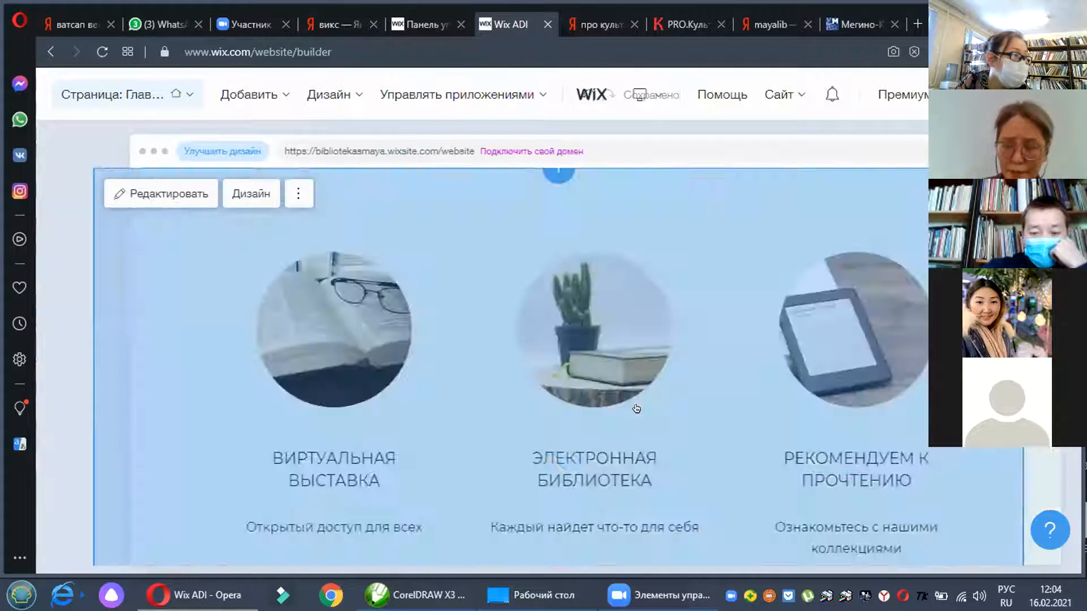
{"action": "scroll", "coordinate": [636, 407], "scroll_direction": "up", "scroll_amount": 5}
{"action": "scroll", "coordinate": [637, 408], "scroll_direction": "up", "scroll_amount": 4}
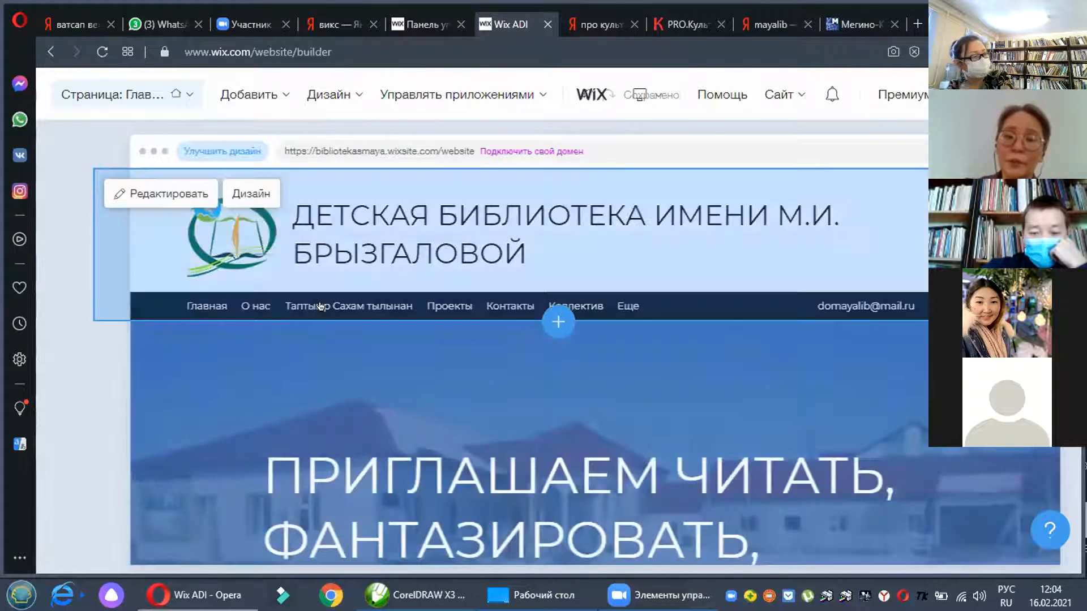
{"action": "left_click", "coordinate": [645, 311]}
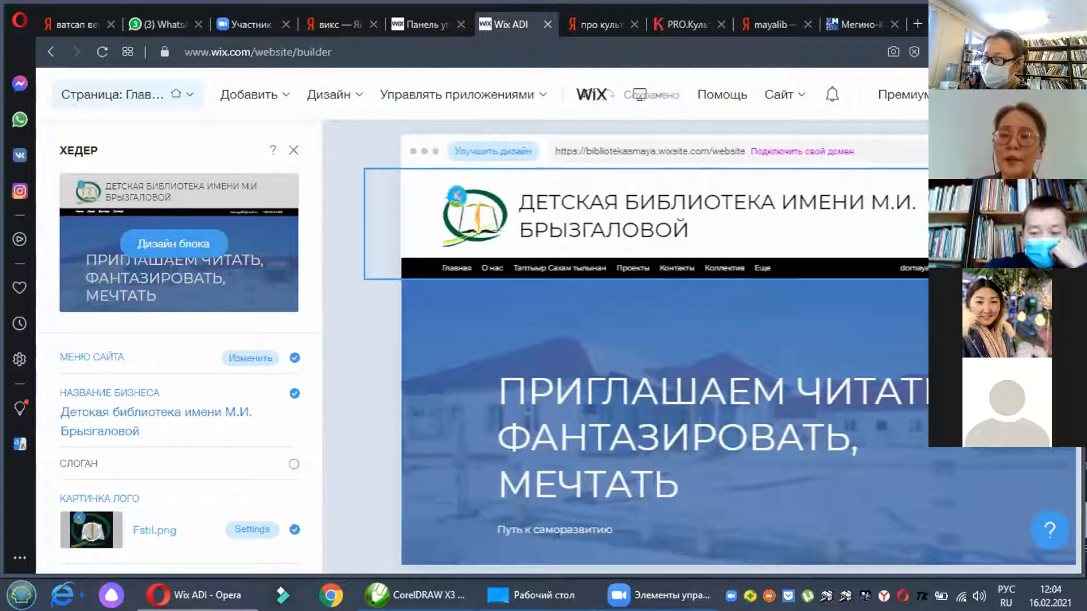
{"action": "scroll", "coordinate": [522, 368], "scroll_direction": "down", "scroll_amount": 5}
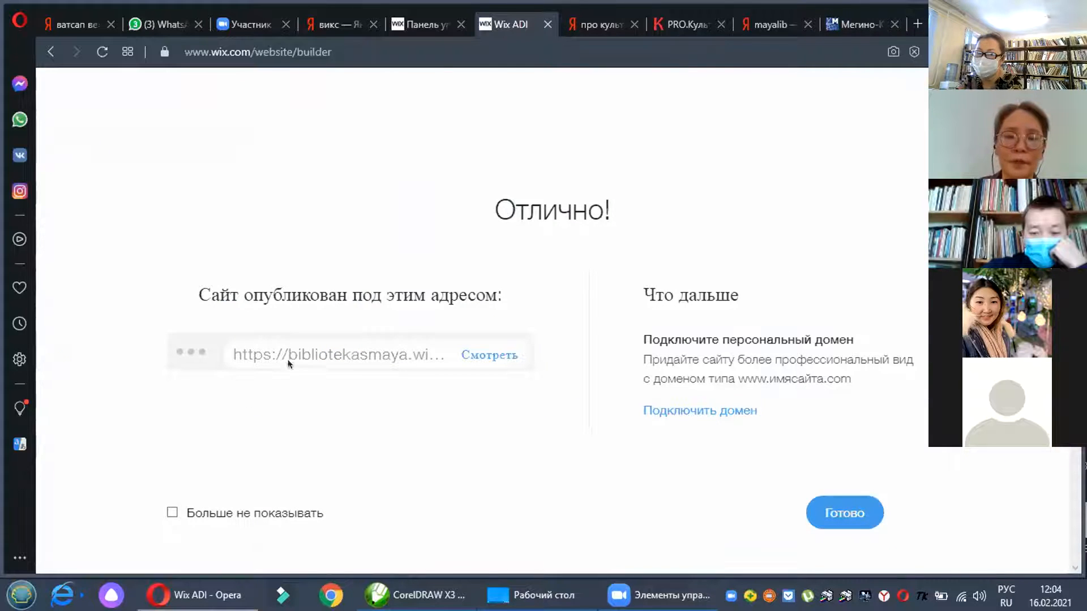
Step: Open the published site and look through its home page blocks down to the footer and back up
{"action": "left_click", "coordinate": [477, 357]}
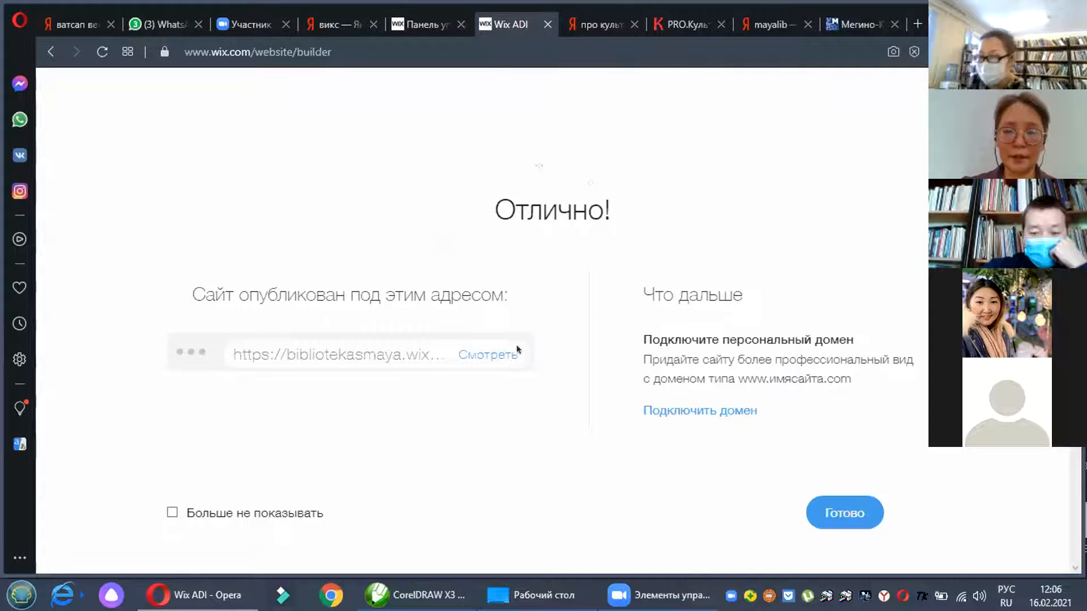
{"action": "left_click", "coordinate": [480, 355]}
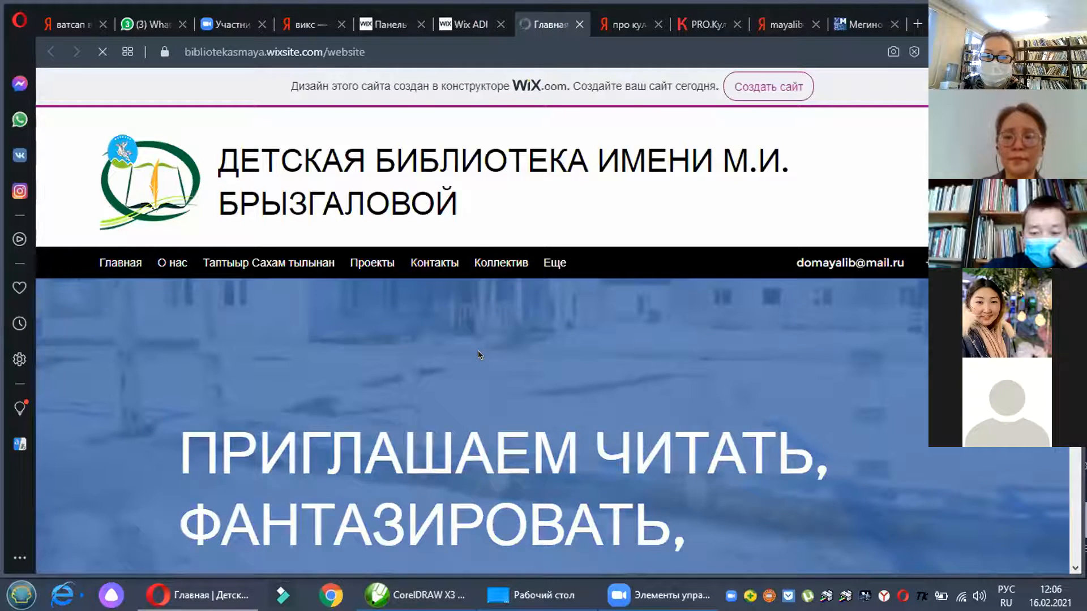
{"action": "scroll", "coordinate": [478, 355], "scroll_direction": "down", "scroll_amount": 3}
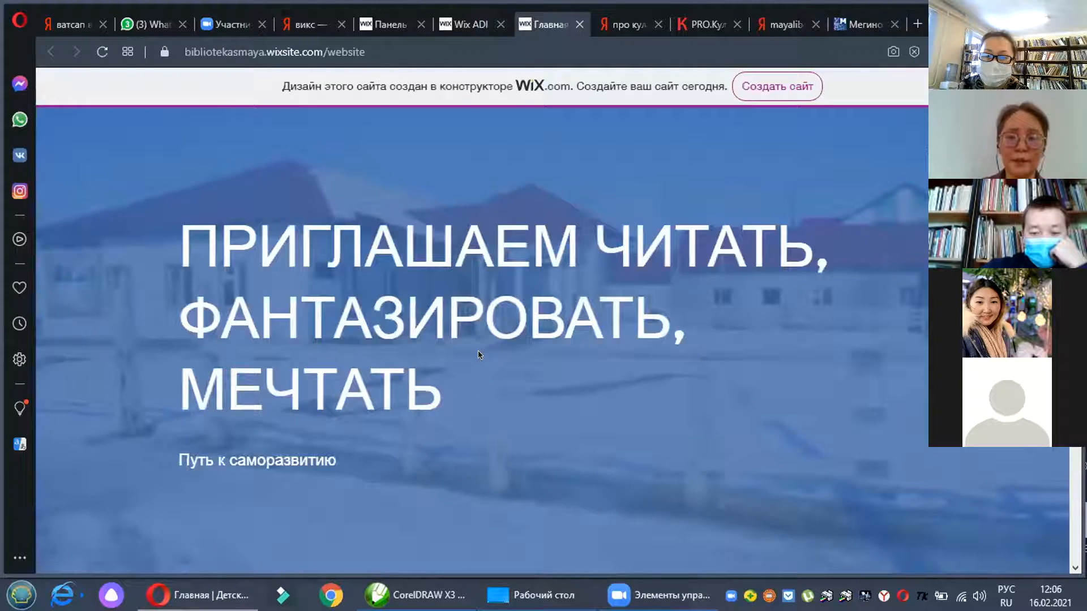
{"action": "scroll", "coordinate": [478, 355], "scroll_direction": "down", "scroll_amount": 10}
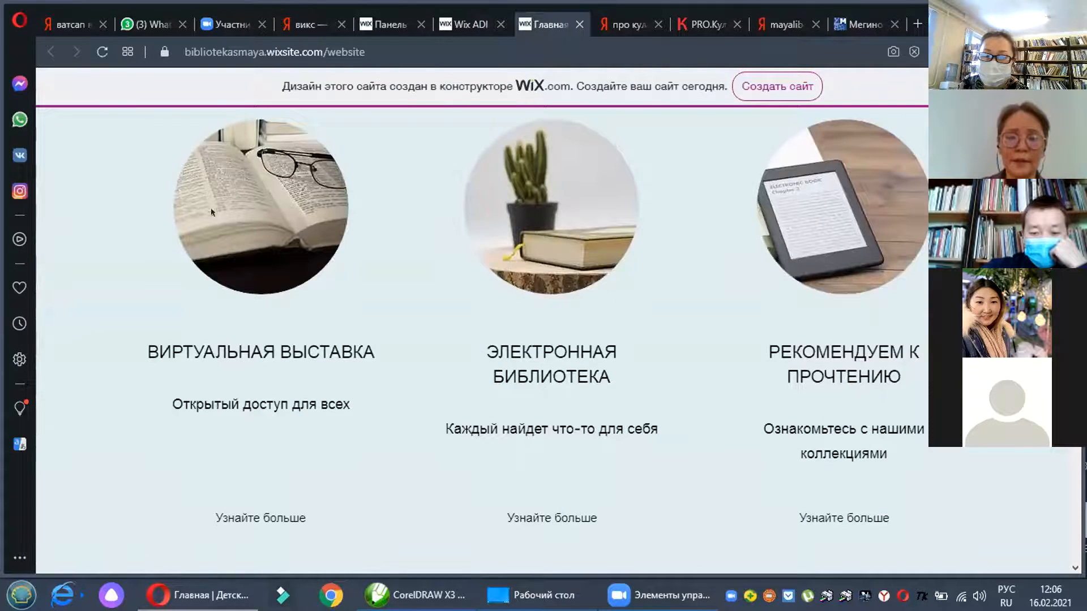
{"action": "scroll", "coordinate": [588, 298], "scroll_direction": "down", "scroll_amount": 1}
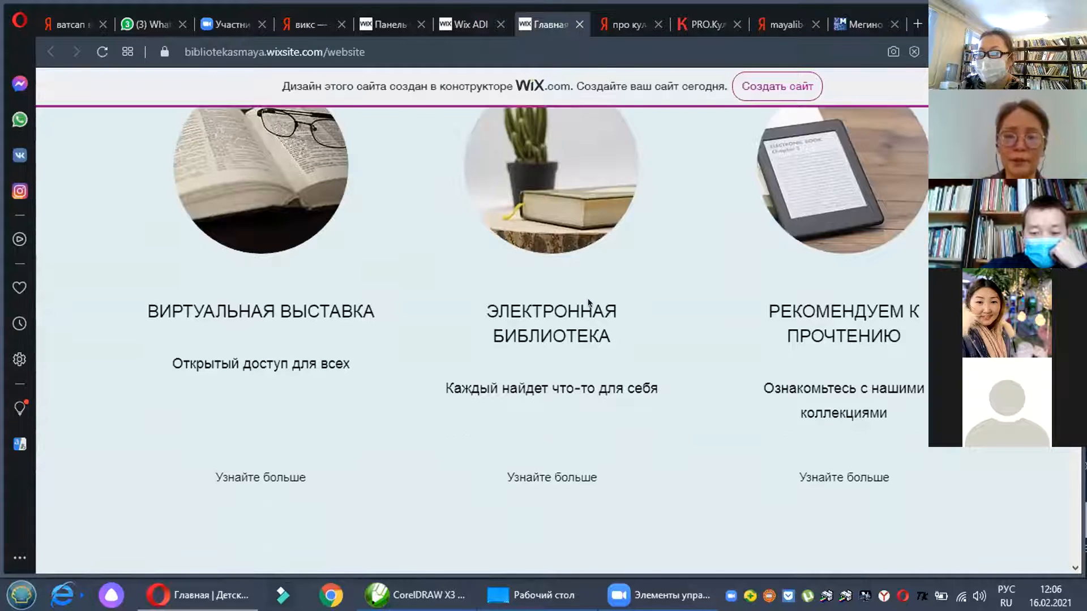
{"action": "scroll", "coordinate": [588, 301], "scroll_direction": "down", "scroll_amount": 12}
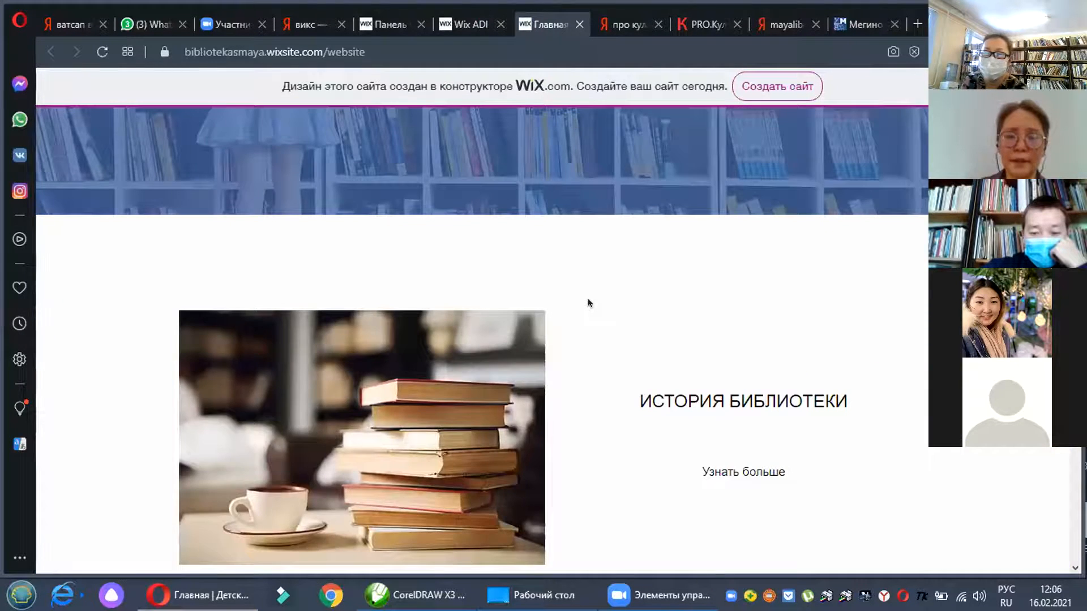
{"action": "scroll", "coordinate": [588, 303], "scroll_direction": "down", "scroll_amount": 15}
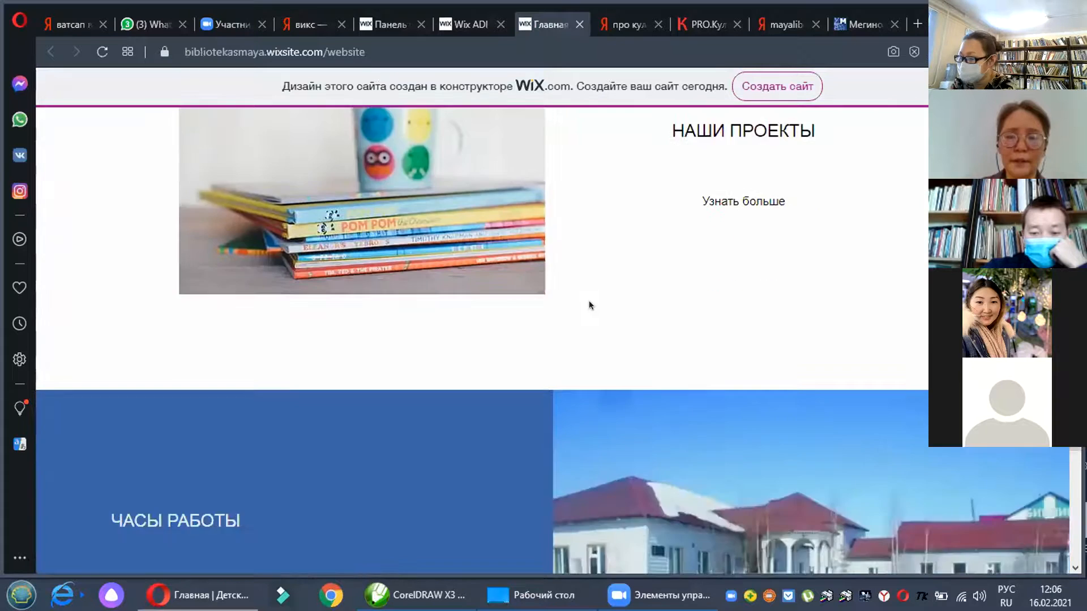
{"action": "scroll", "coordinate": [590, 305], "scroll_direction": "down", "scroll_amount": 10}
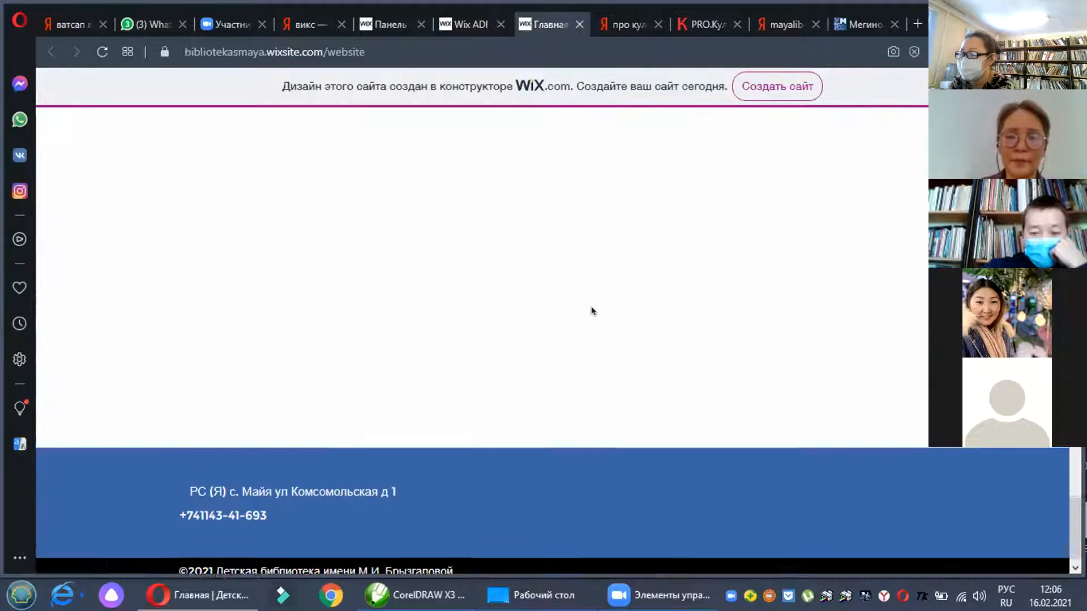
{"action": "scroll", "coordinate": [566, 352], "scroll_direction": "up", "scroll_amount": 10}
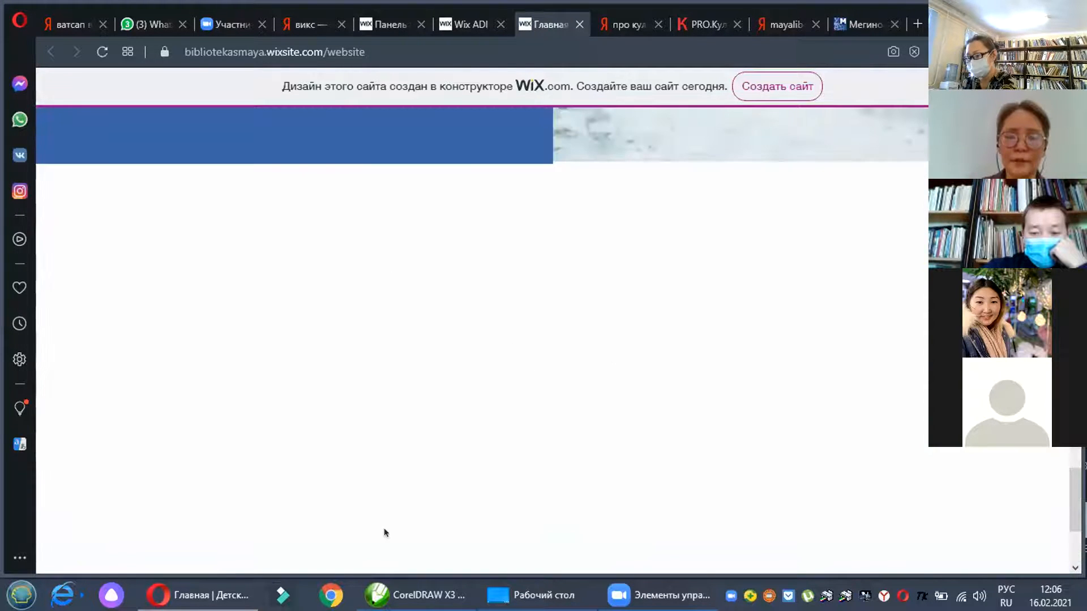
{"action": "scroll", "coordinate": [447, 374], "scroll_direction": "up", "scroll_amount": 15}
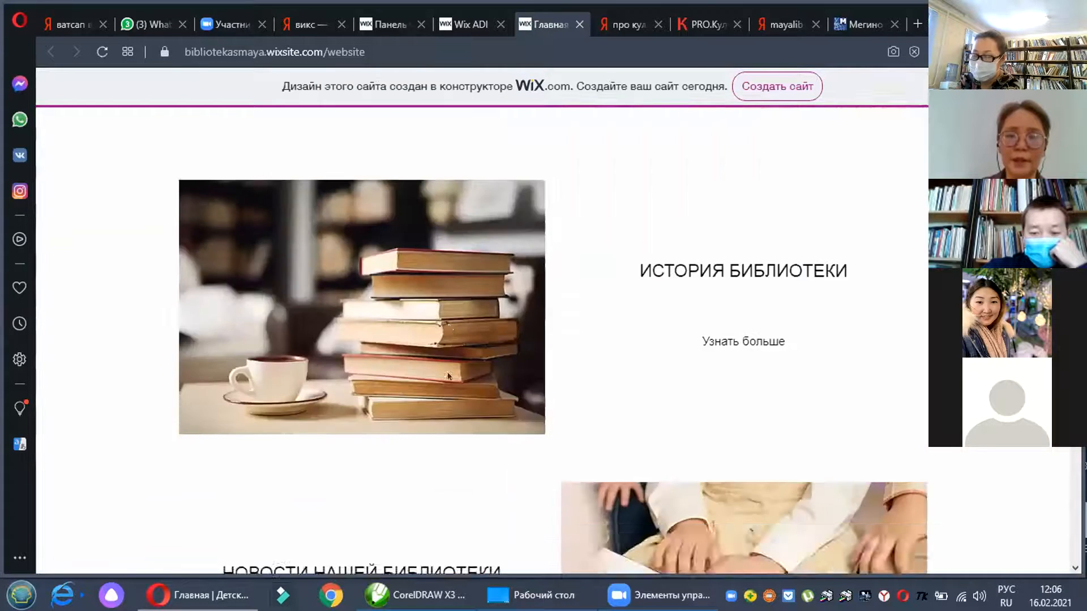
{"action": "scroll", "coordinate": [449, 375], "scroll_direction": "up", "scroll_amount": 8}
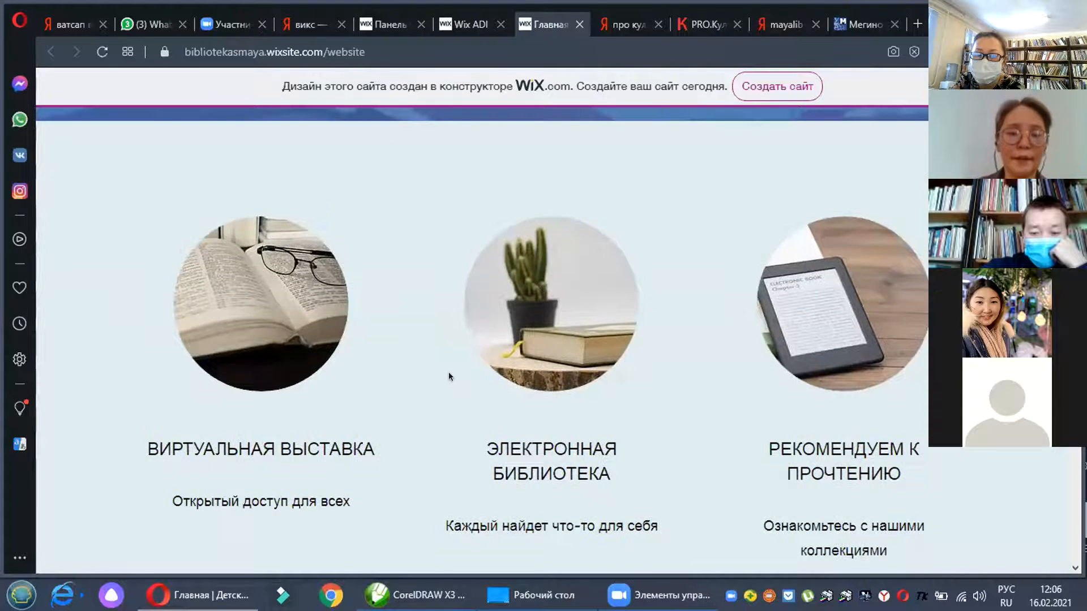
{"action": "scroll", "coordinate": [449, 376], "scroll_direction": "up", "scroll_amount": 7}
{"action": "scroll", "coordinate": [450, 378], "scroll_direction": "down", "scroll_amount": 6}
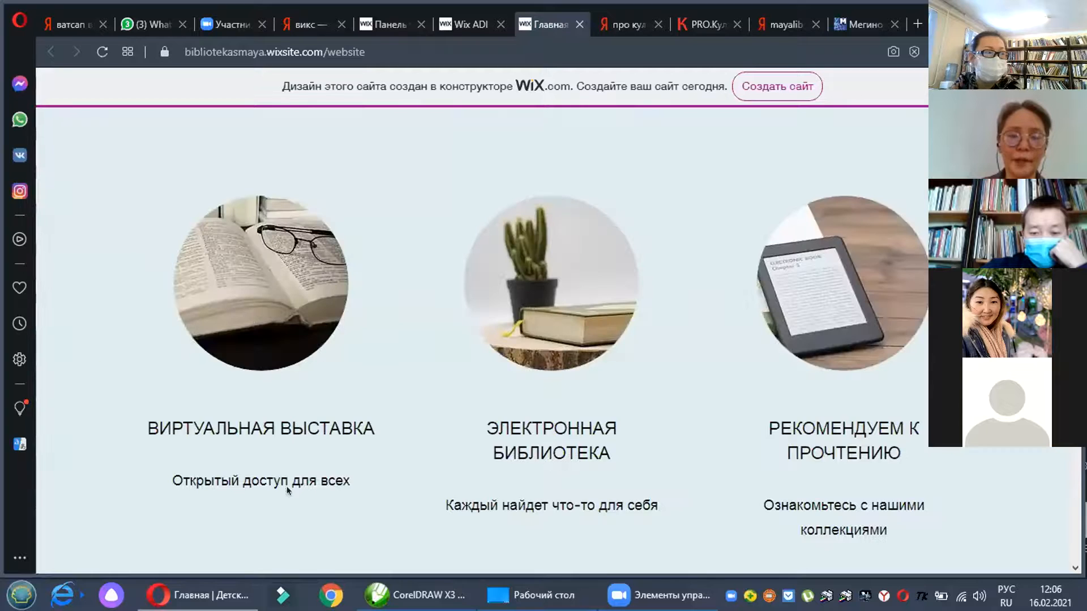
Step: Check the "Узнайте больше" links under "Виртуальная выставка" and "Электронная библиотека", returning to the published home page after each
{"action": "scroll", "coordinate": [283, 476], "scroll_direction": "down", "scroll_amount": 3}
{"action": "left_click", "coordinate": [260, 436]}
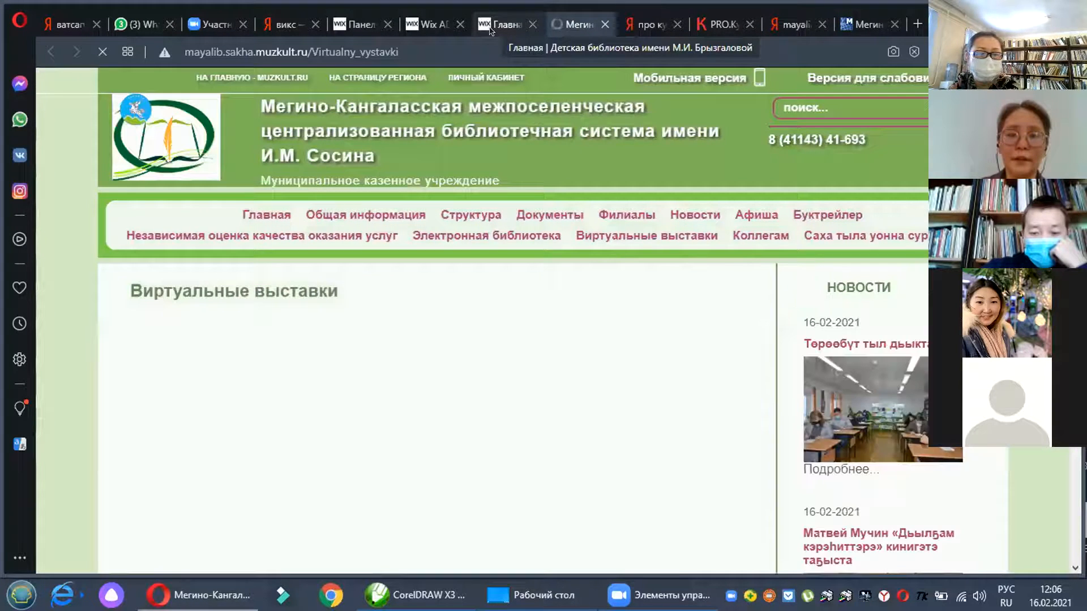
{"action": "left_click", "coordinate": [491, 28]}
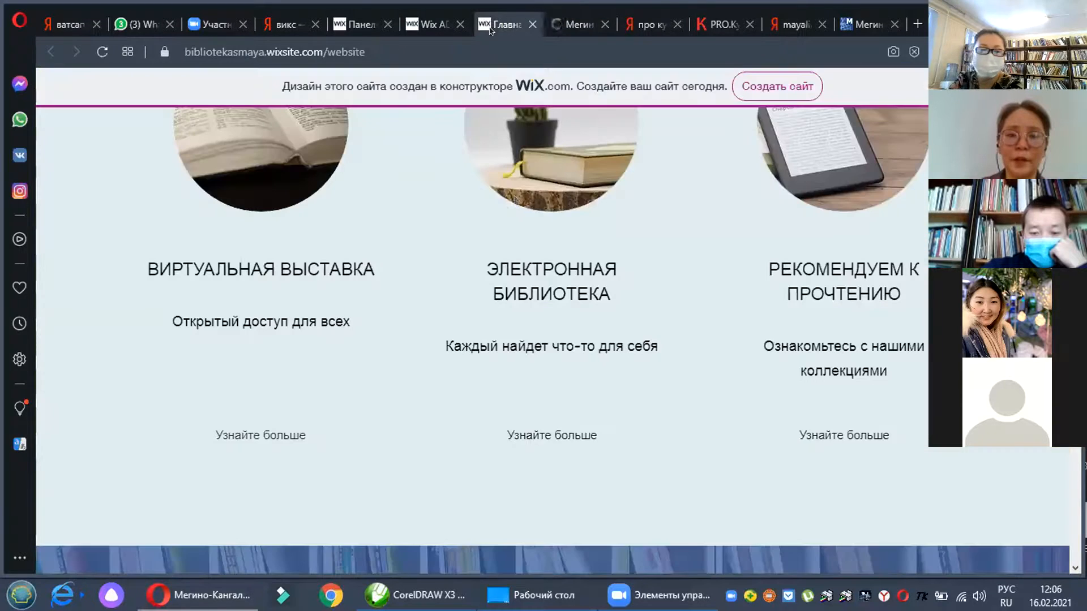
{"action": "left_click", "coordinate": [542, 436]}
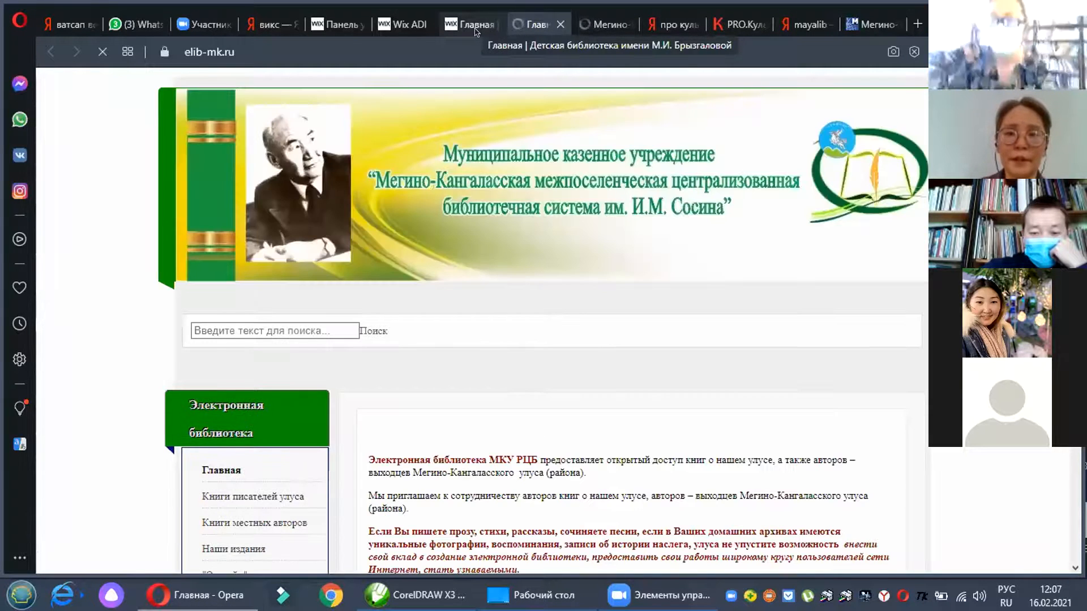
{"action": "left_click", "coordinate": [475, 25]}
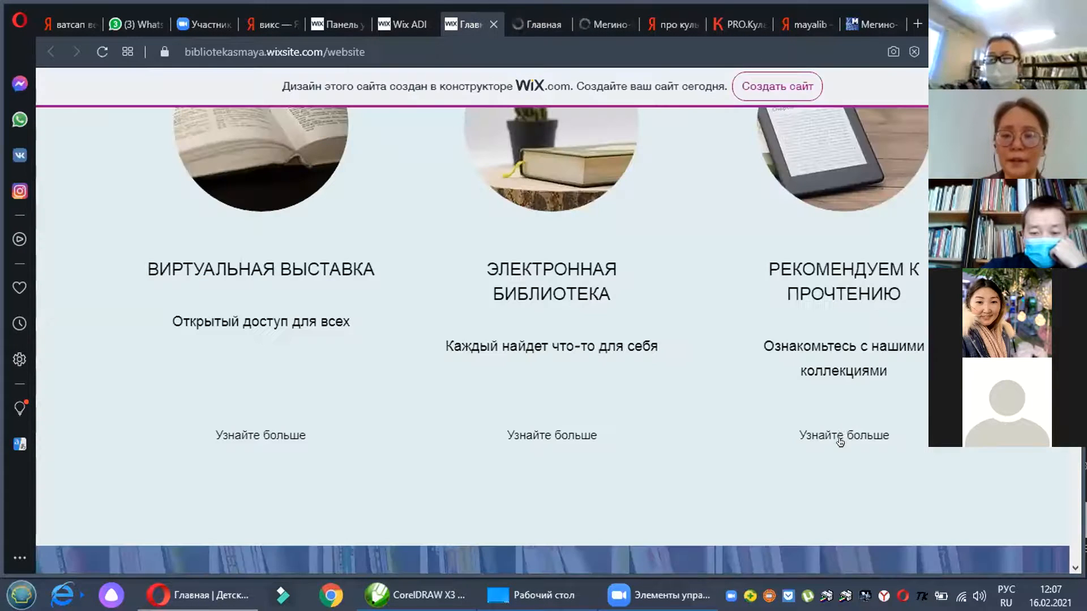
Step: Follow the "Рекомендуем к прочтению" link, open the "Уу-чукучук" book from that page, and view its description in the electronic library
{"action": "left_click", "coordinate": [840, 435]}
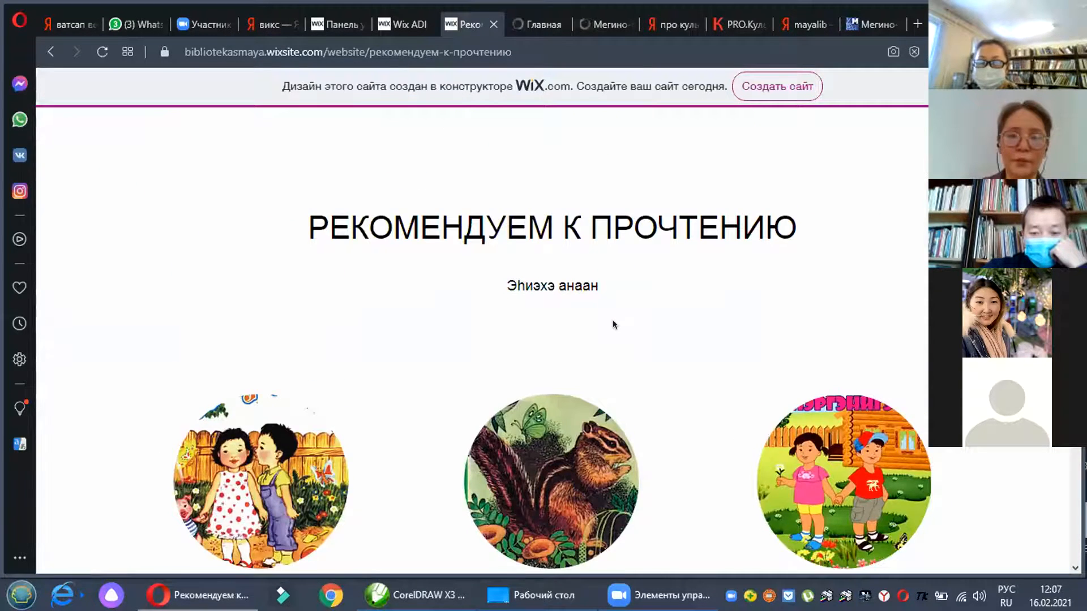
{"action": "scroll", "coordinate": [612, 323], "scroll_direction": "down", "scroll_amount": 4}
{"action": "scroll", "coordinate": [581, 327], "scroll_direction": "down", "scroll_amount": 5}
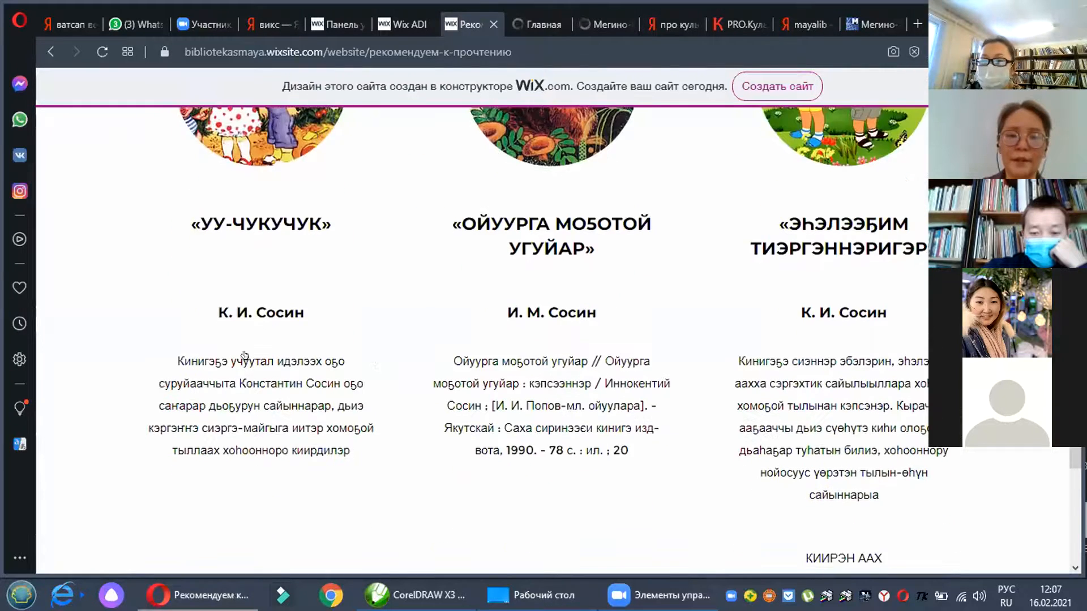
{"action": "left_click", "coordinate": [335, 343]}
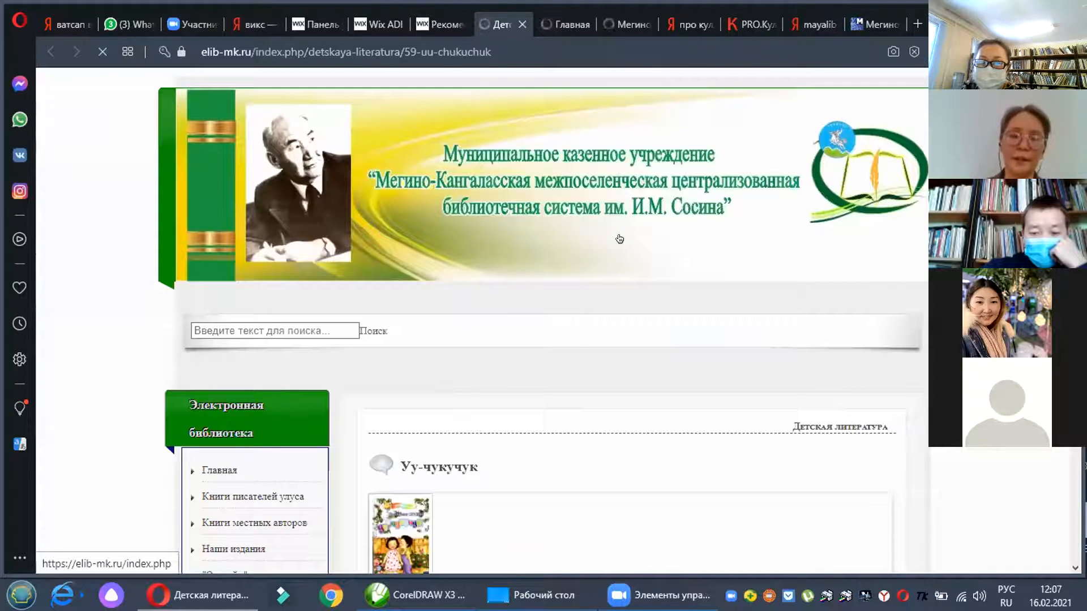
{"action": "scroll", "coordinate": [695, 266], "scroll_direction": "down", "scroll_amount": 4}
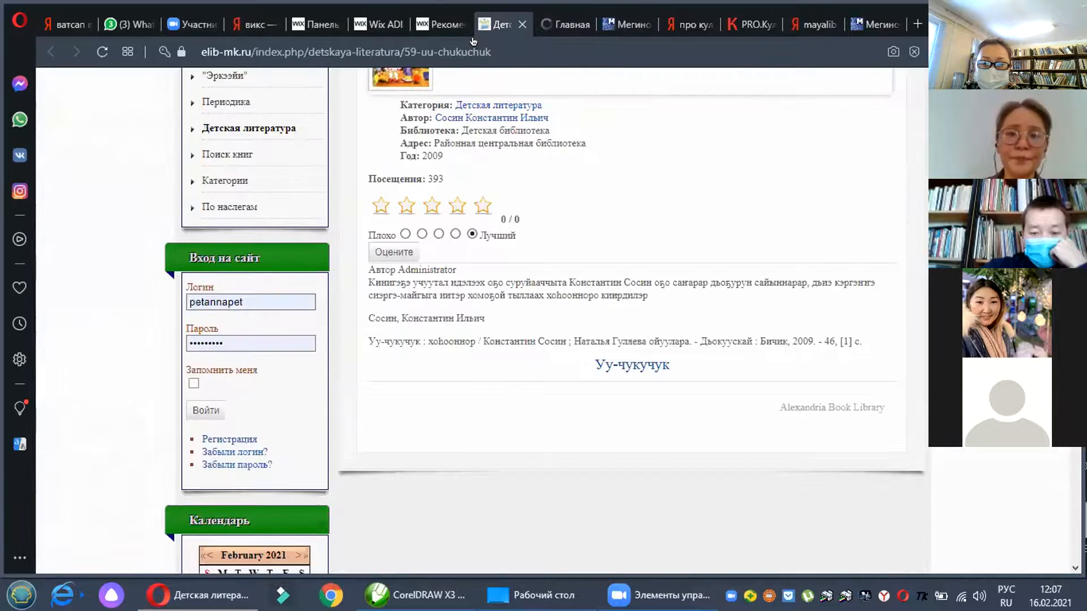
Step: Leave the "Уу-чукучук" book page and return from the "Рекомендуем к прочтению" page to the published home page
{"action": "scroll", "coordinate": [261, 327], "scroll_direction": "up", "scroll_amount": 3}
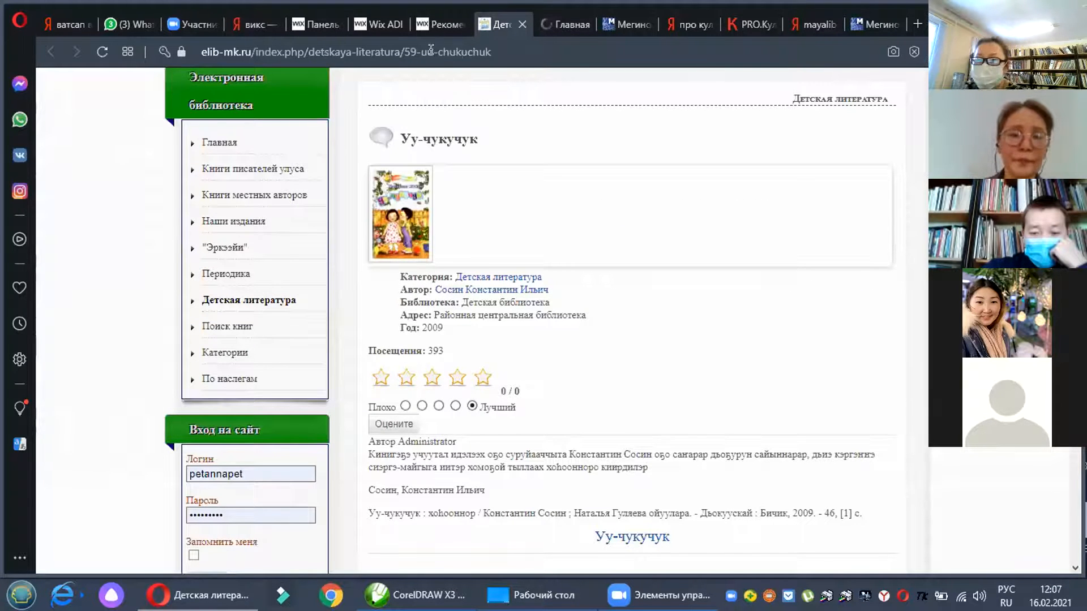
{"action": "key", "text": "ctrl+Tab"}
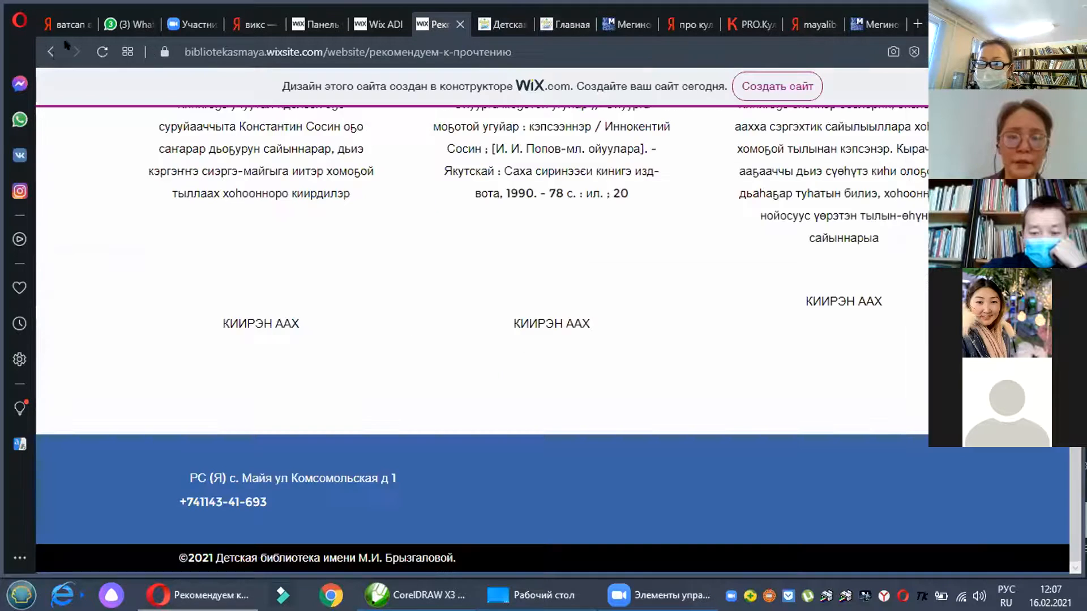
{"action": "left_click", "coordinate": [51, 52]}
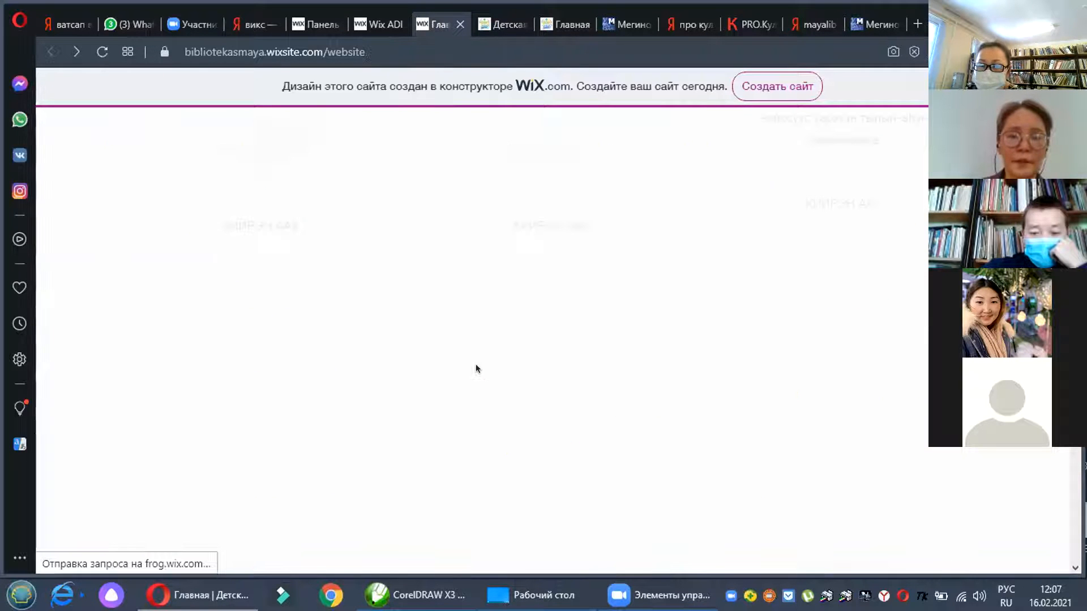
Step: Check the "Узнать больше" link under "История библиотеки", look through the library's history page, and return to the home page
{"action": "scroll", "coordinate": [481, 377], "scroll_direction": "down", "scroll_amount": 7}
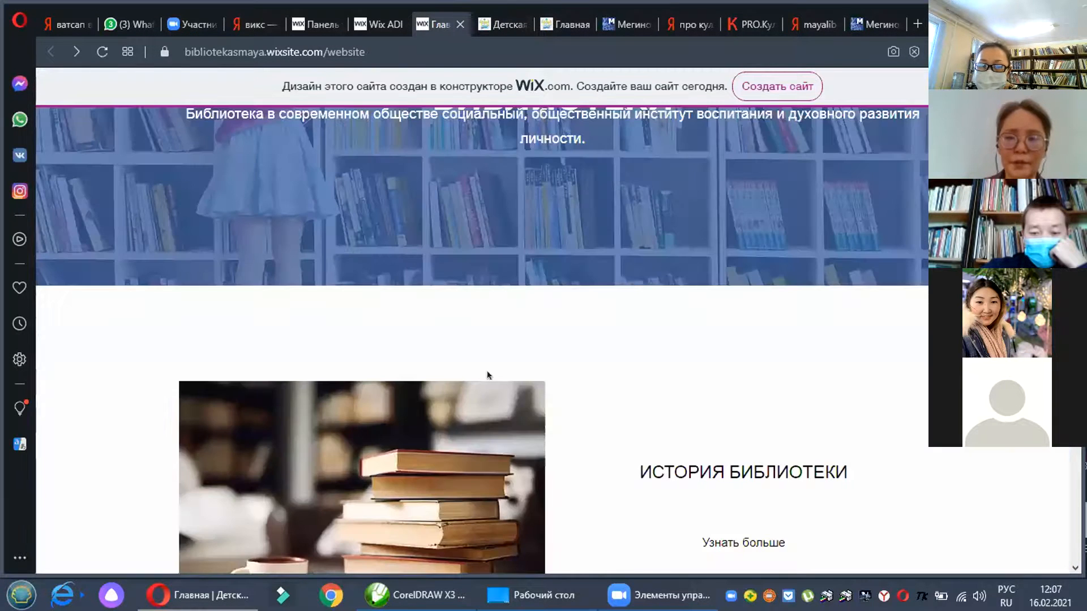
{"action": "scroll", "coordinate": [727, 311], "scroll_direction": "down", "scroll_amount": 4}
{"action": "left_click", "coordinate": [734, 308]}
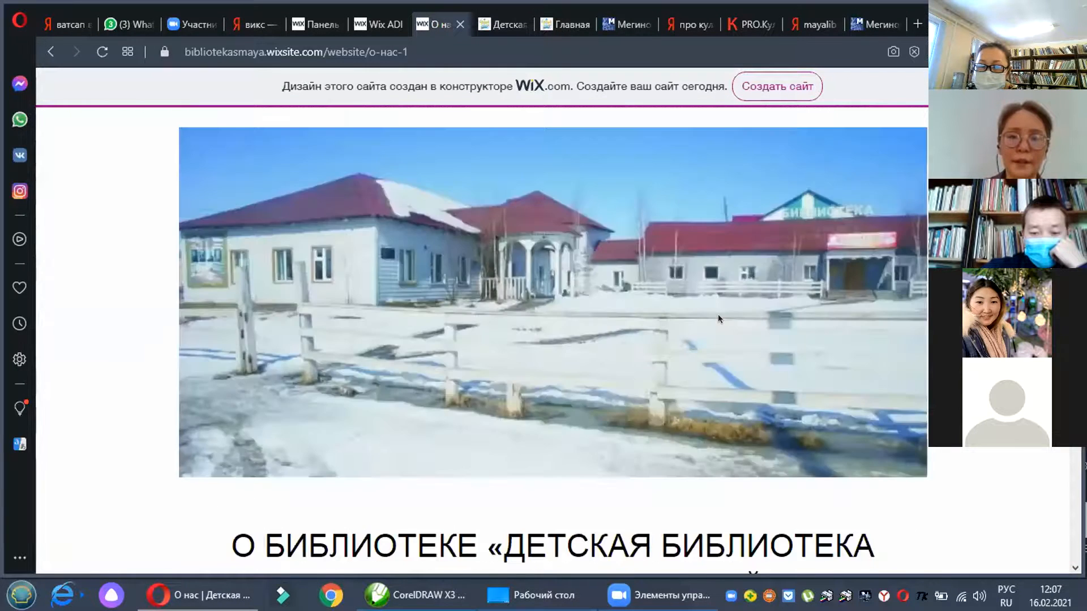
{"action": "scroll", "coordinate": [717, 320], "scroll_direction": "down", "scroll_amount": 12}
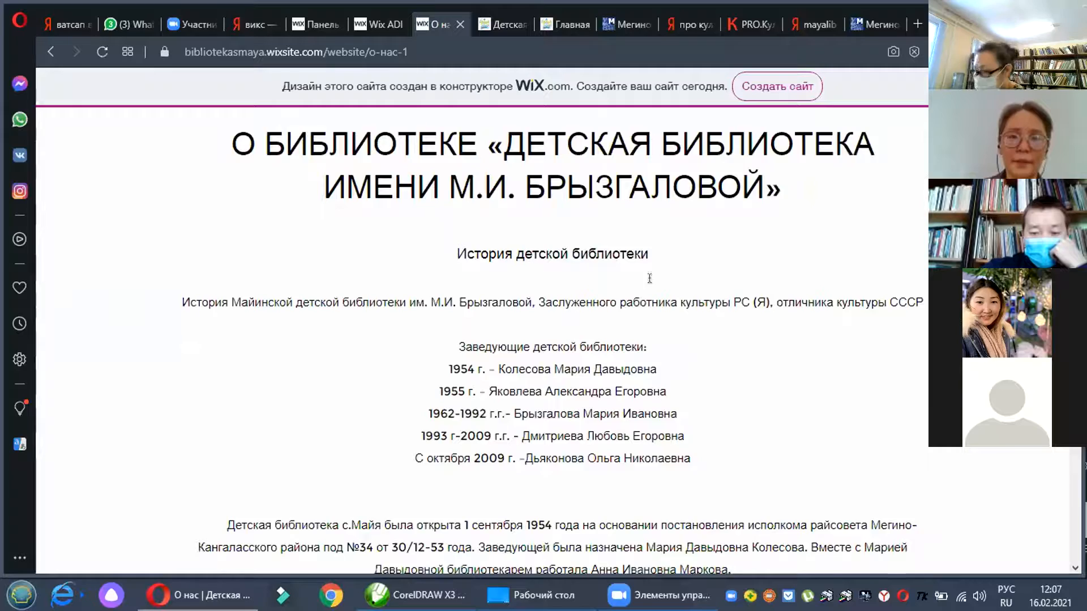
{"action": "scroll", "coordinate": [156, 86], "scroll_direction": "down", "scroll_amount": 5}
{"action": "key", "text": "alt+Left"}
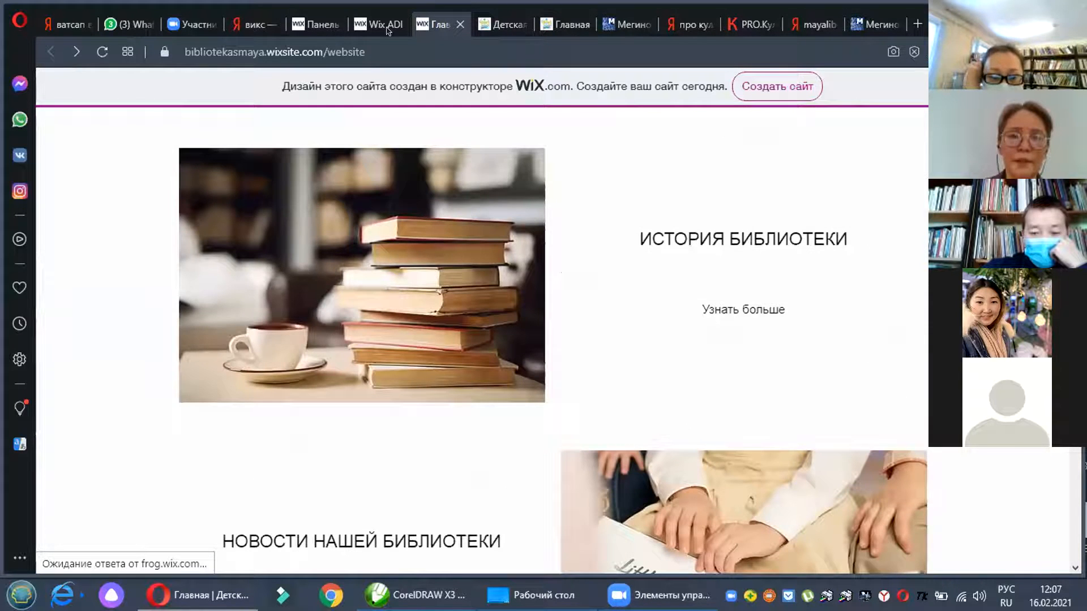
Step: Open the "Узнать больше" links under "Новости нашей библиотеки" and "Наши проекты", and look through the projects page down to its footer
{"action": "scroll", "coordinate": [464, 372], "scroll_direction": "down", "scroll_amount": 4}
{"action": "left_click", "coordinate": [463, 372]}
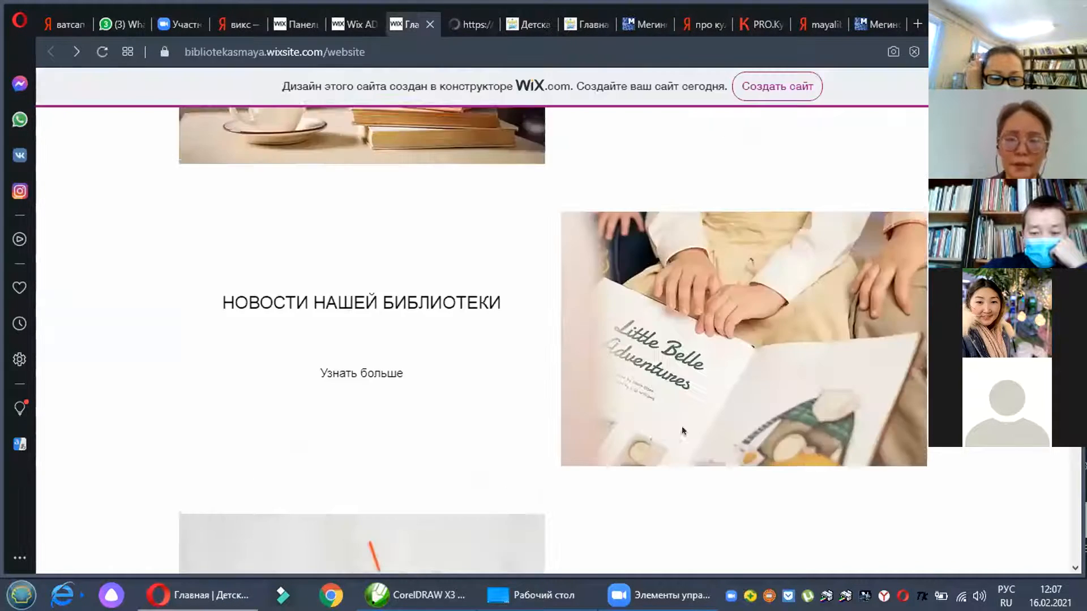
{"action": "scroll", "coordinate": [748, 422], "scroll_direction": "down", "scroll_amount": 4}
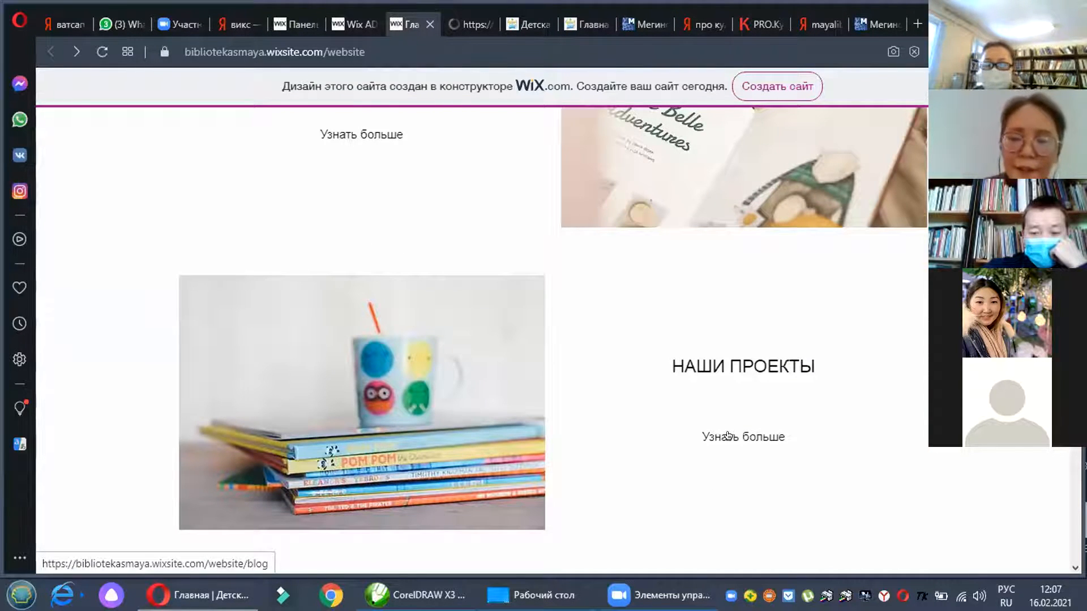
{"action": "left_click", "coordinate": [729, 435]}
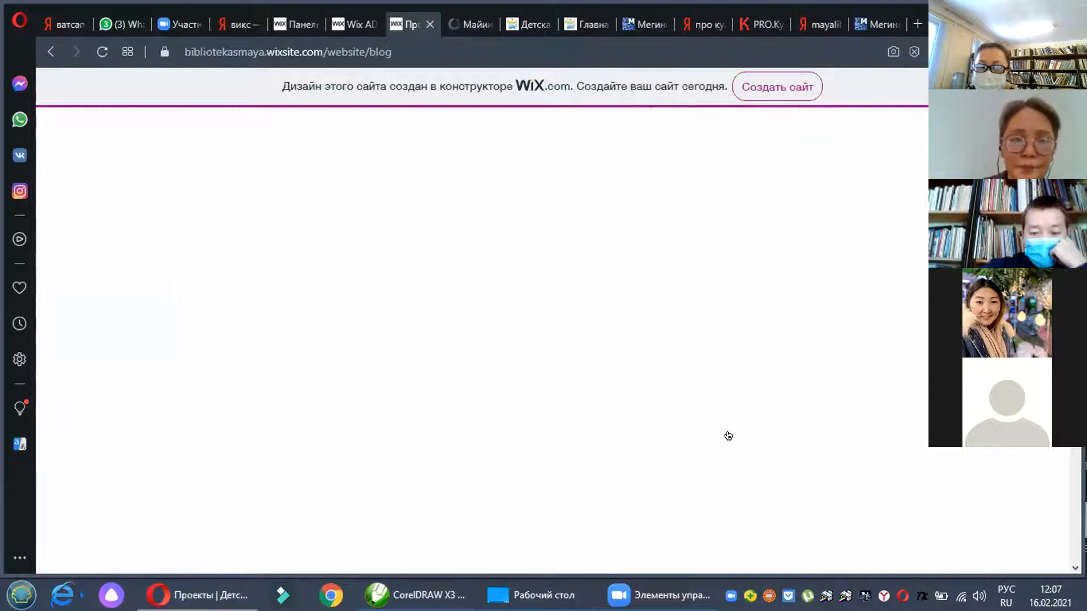
{"action": "scroll", "coordinate": [728, 436], "scroll_direction": "down", "scroll_amount": 4}
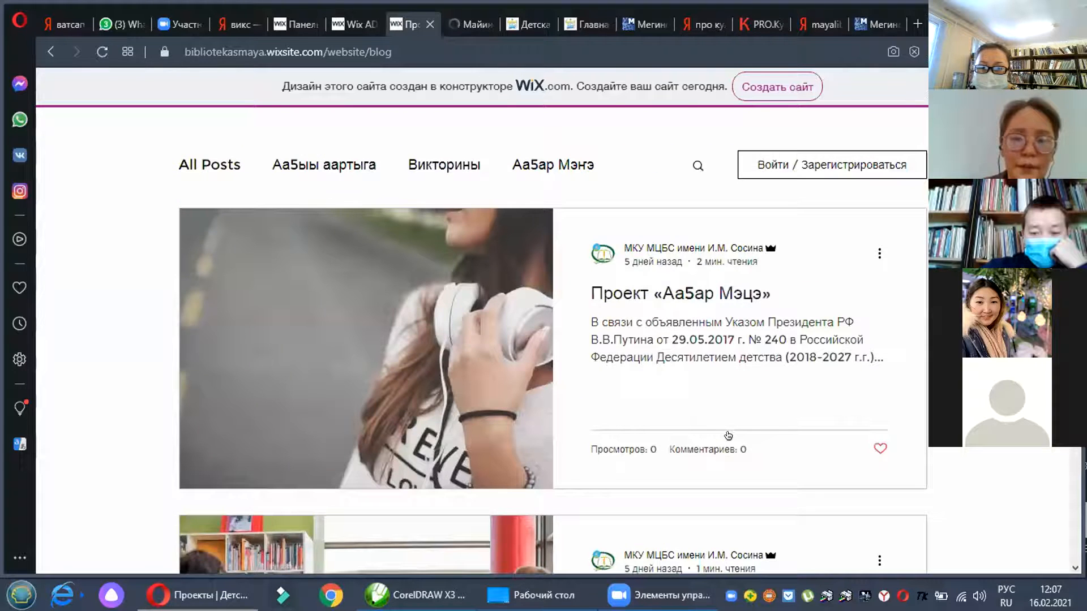
{"action": "scroll", "coordinate": [728, 435], "scroll_direction": "down", "scroll_amount": 3}
{"action": "scroll", "coordinate": [728, 435], "scroll_direction": "down", "scroll_amount": 8}
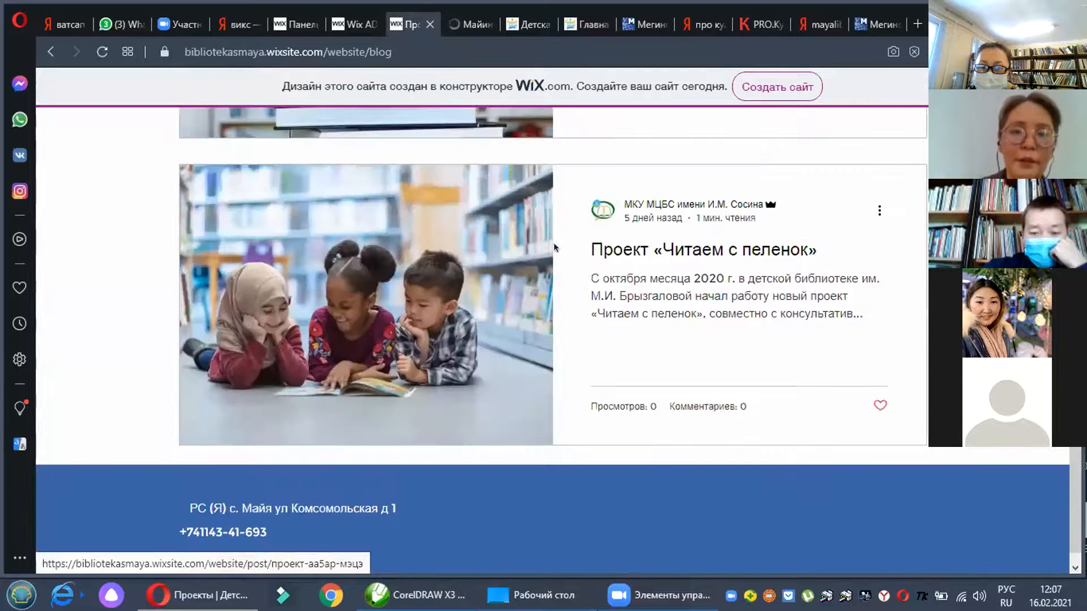
{"action": "scroll", "coordinate": [555, 248], "scroll_direction": "down", "scroll_amount": 1}
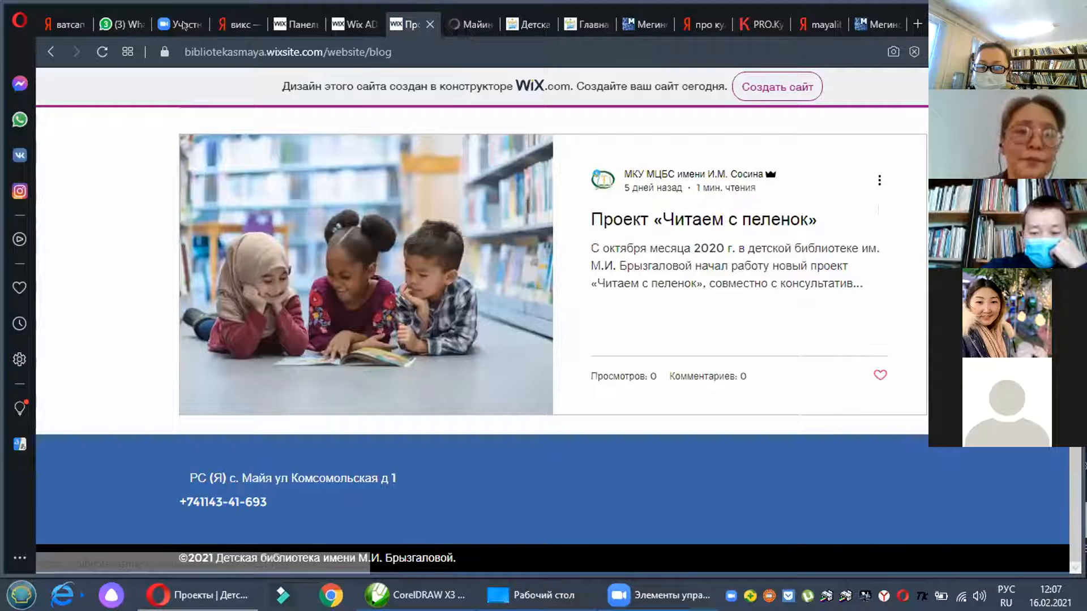
Step: Look through the library's Instagram page opened from the news link, and return to the top of the projects page
{"action": "left_click", "coordinate": [476, 31]}
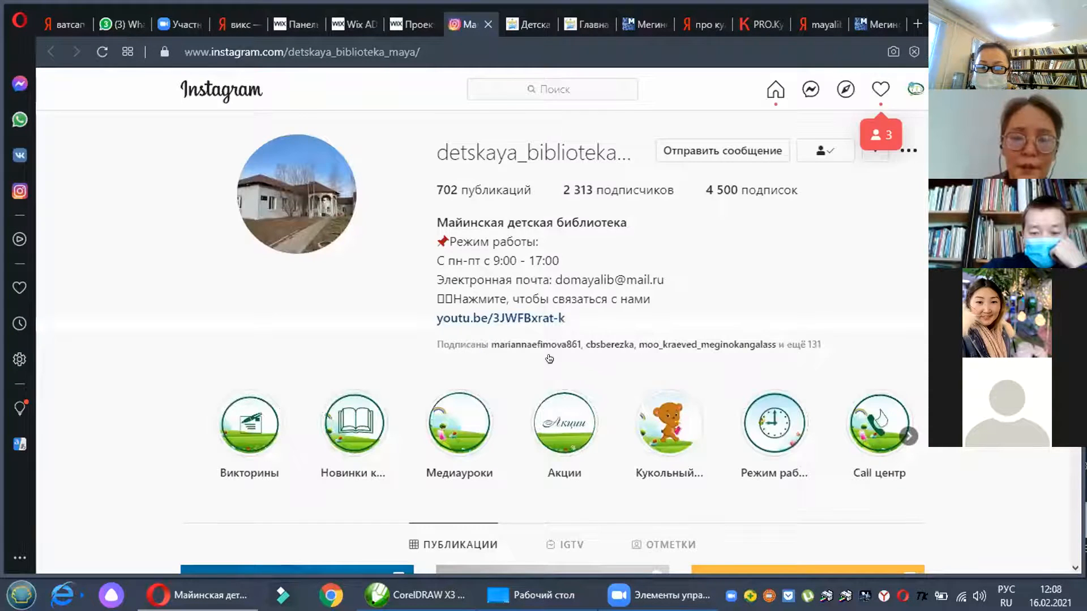
{"action": "scroll", "coordinate": [550, 358], "scroll_direction": "down", "scroll_amount": 1}
{"action": "scroll", "coordinate": [555, 355], "scroll_direction": "down", "scroll_amount": 6}
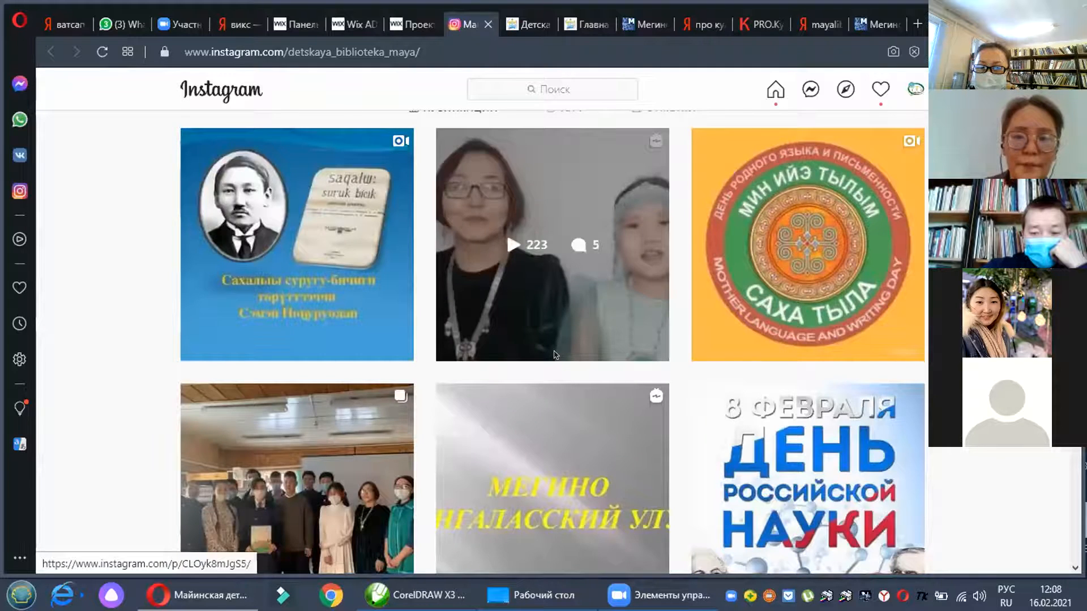
{"action": "scroll", "coordinate": [555, 356], "scroll_direction": "down", "scroll_amount": 7}
{"action": "scroll", "coordinate": [555, 355], "scroll_direction": "up", "scroll_amount": 14}
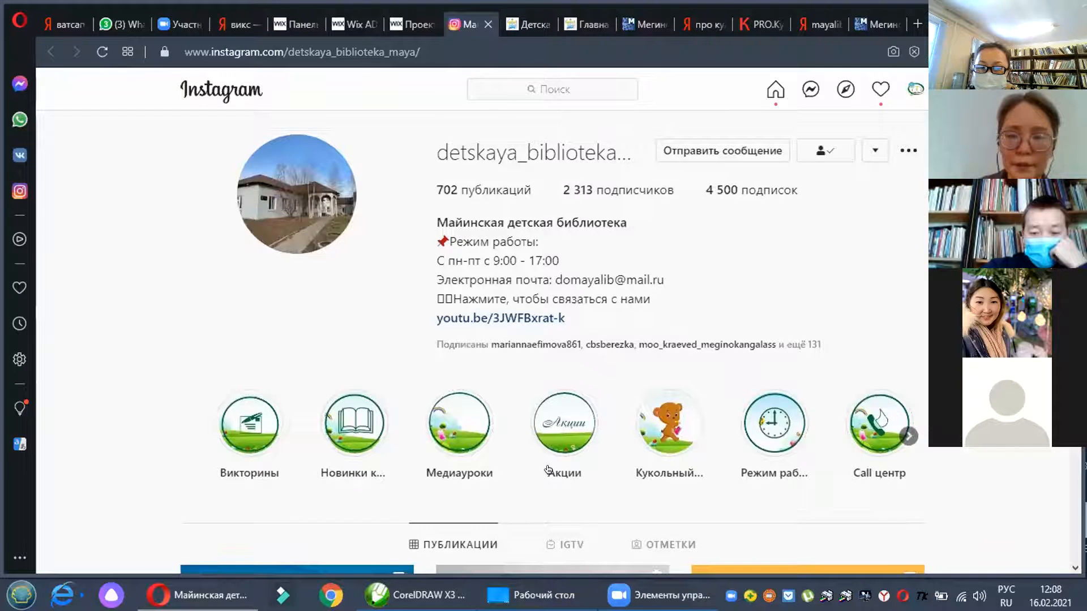
{"action": "key", "text": "ctrl+Tab"}
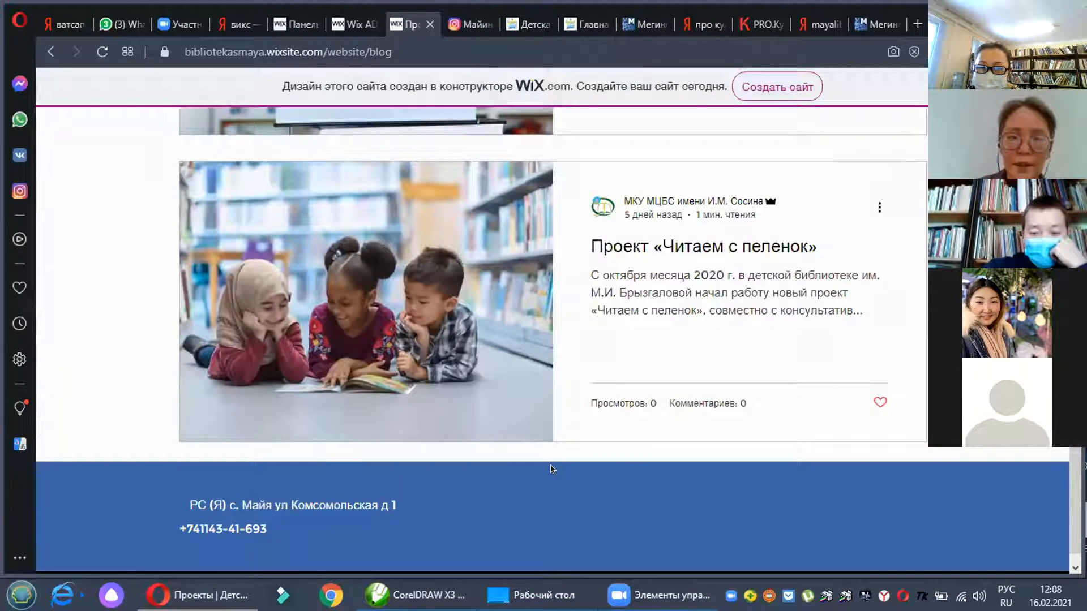
{"action": "scroll", "coordinate": [806, 285], "scroll_direction": "up", "scroll_amount": 10}
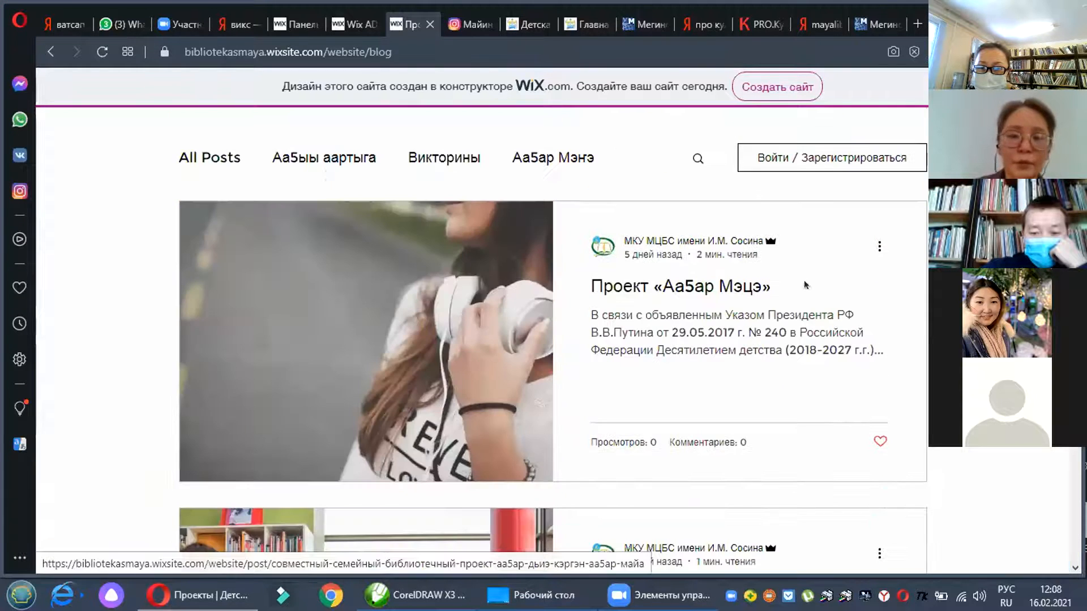
Step: Switch to PRO.Культура.РФ, open the attendance report of the "Детская библиотека" counter, and review its chart and visit statistics
{"action": "key", "text": "ctrl+Tab"}
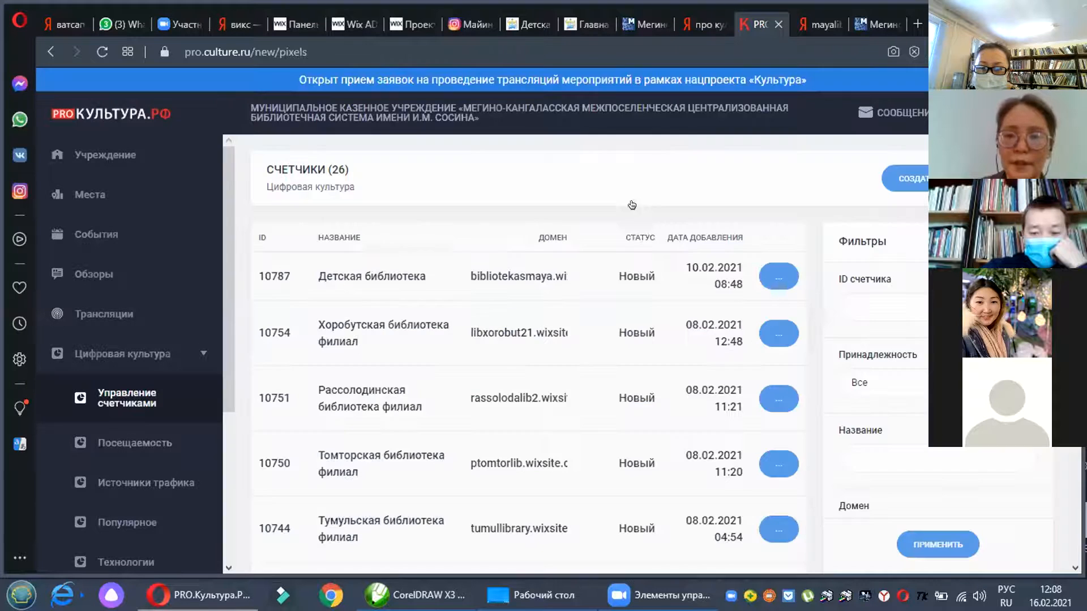
{"action": "left_click", "coordinate": [672, 161]}
{"action": "left_click", "coordinate": [568, 461]}
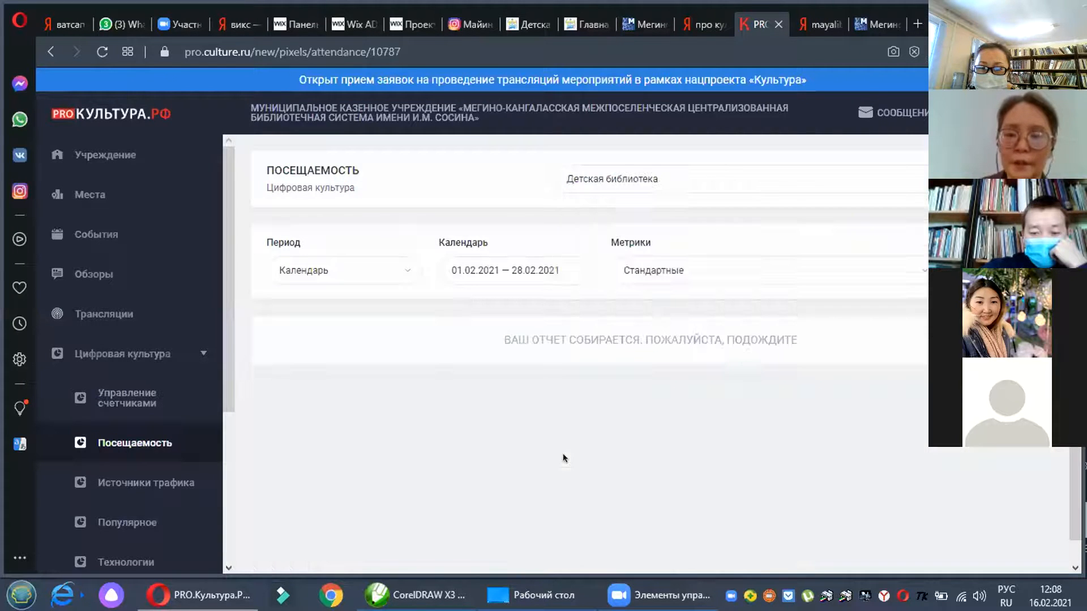
{"action": "scroll", "coordinate": [664, 378], "scroll_direction": "down", "scroll_amount": 8}
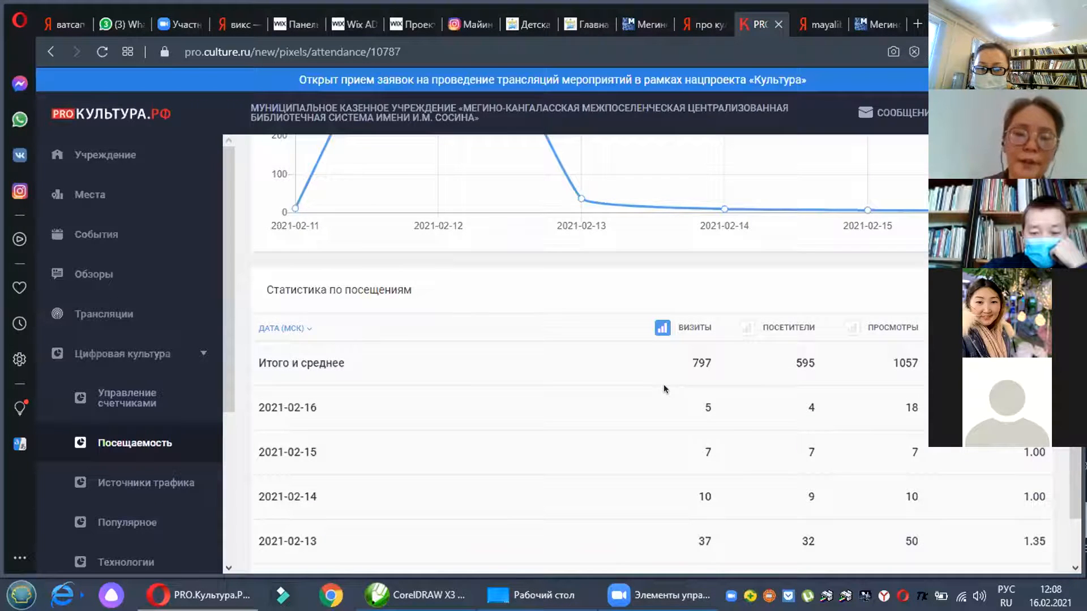
{"action": "scroll", "coordinate": [452, 242], "scroll_direction": "up", "scroll_amount": 8}
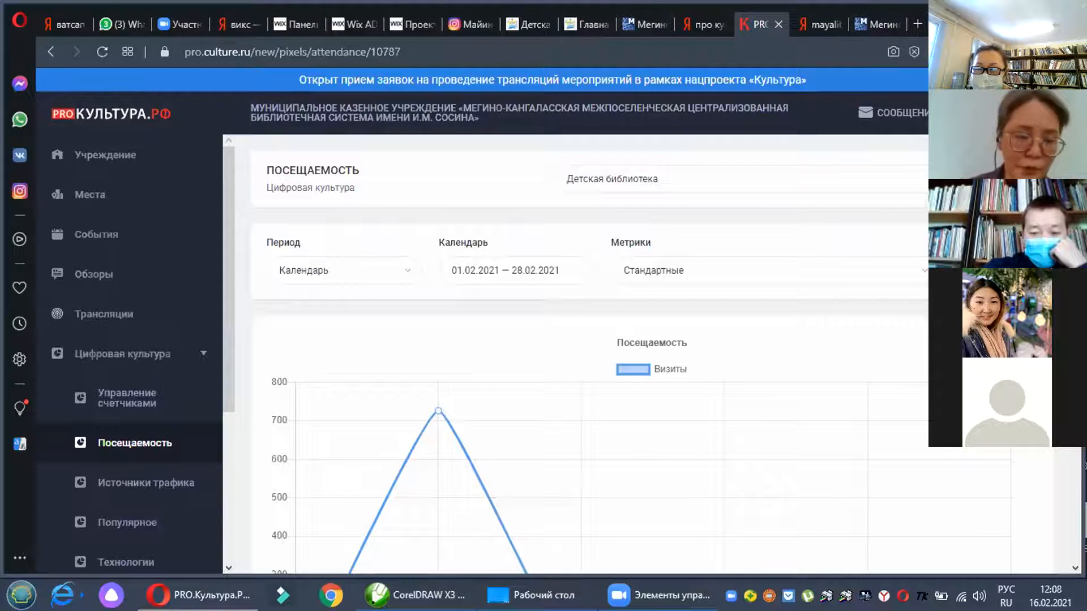
{"action": "key", "text": "super+Down"}
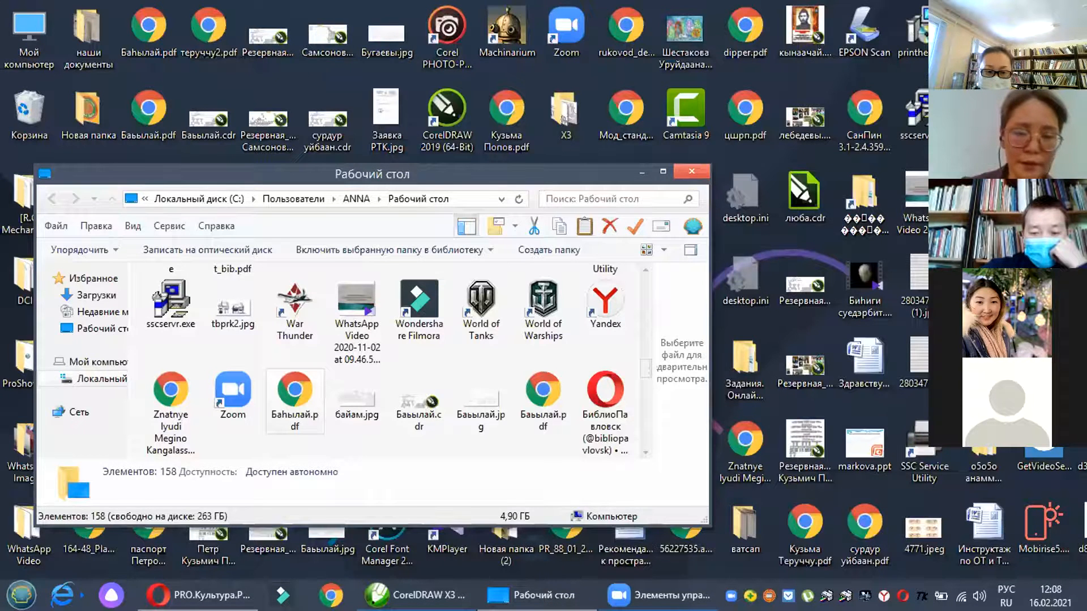
{"action": "key", "text": "alt+Tab"}
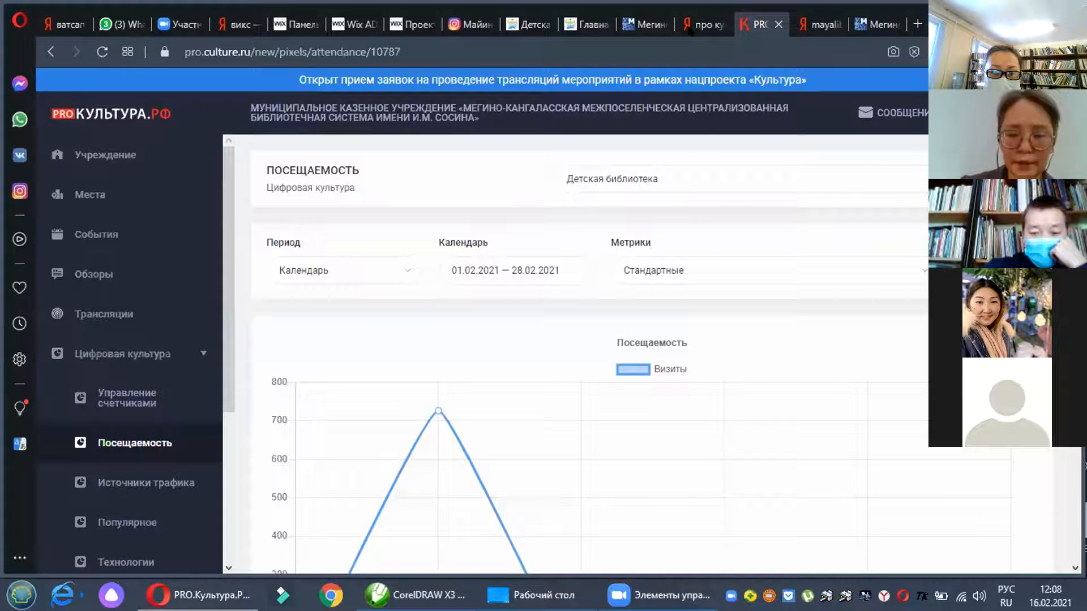
{"action": "key", "text": "alt+Tab"}
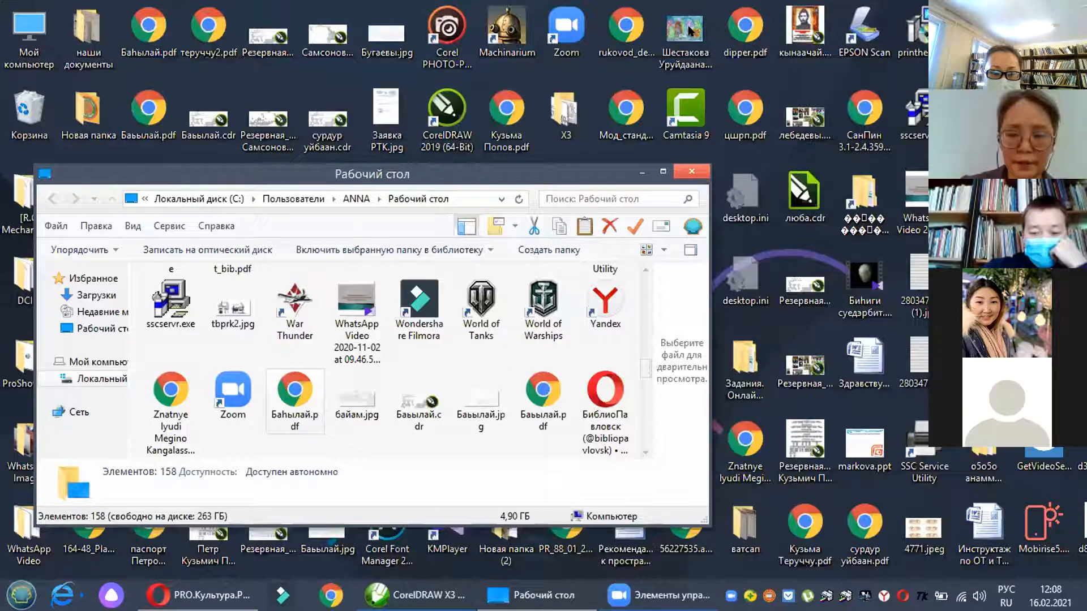